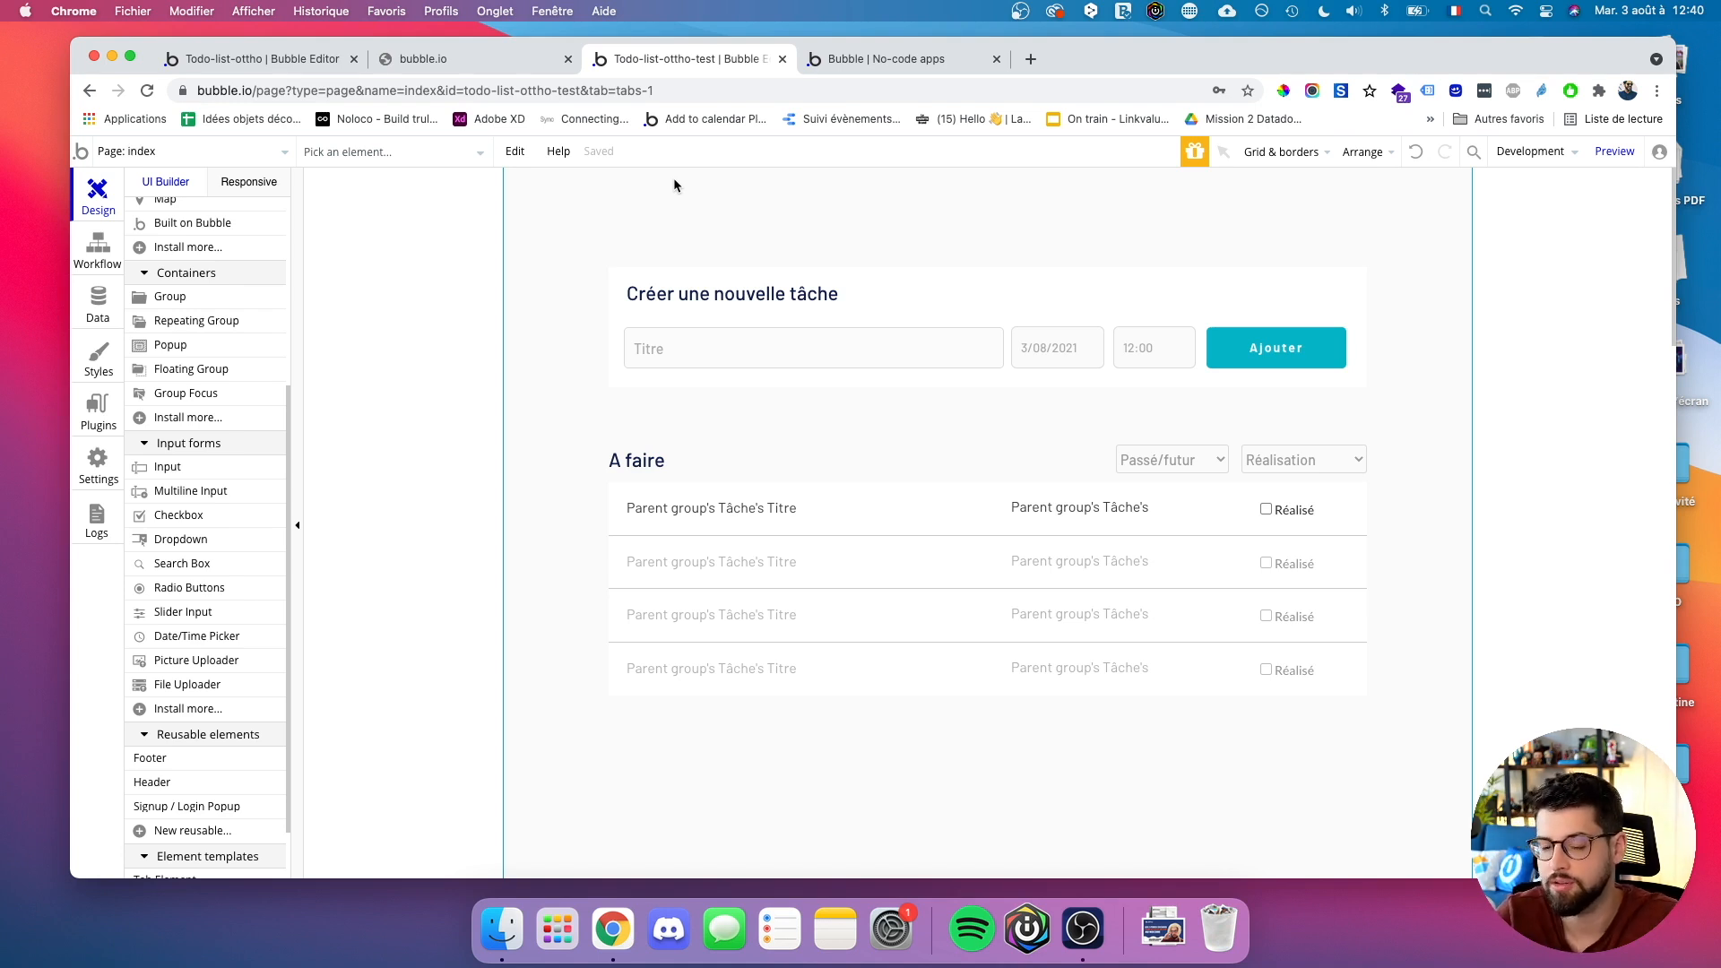
Show the Tâche data type fields in Bubble, then launch Miro from system search.
left_click(114, 303)
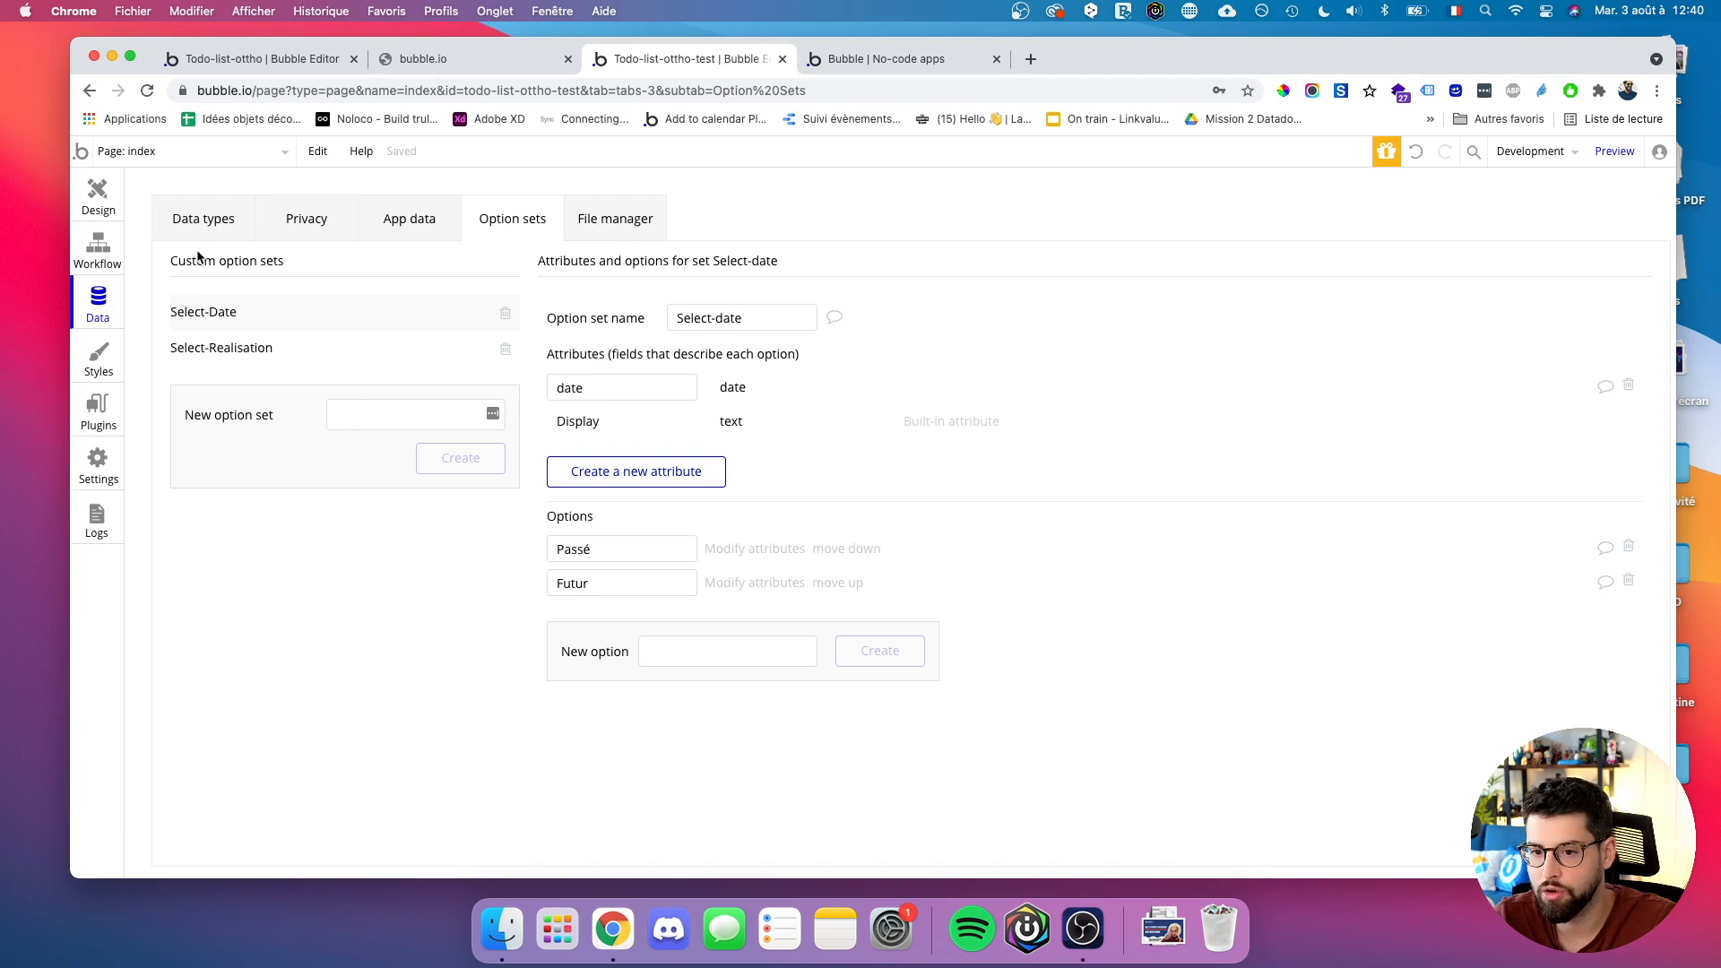
left_click(202, 216)
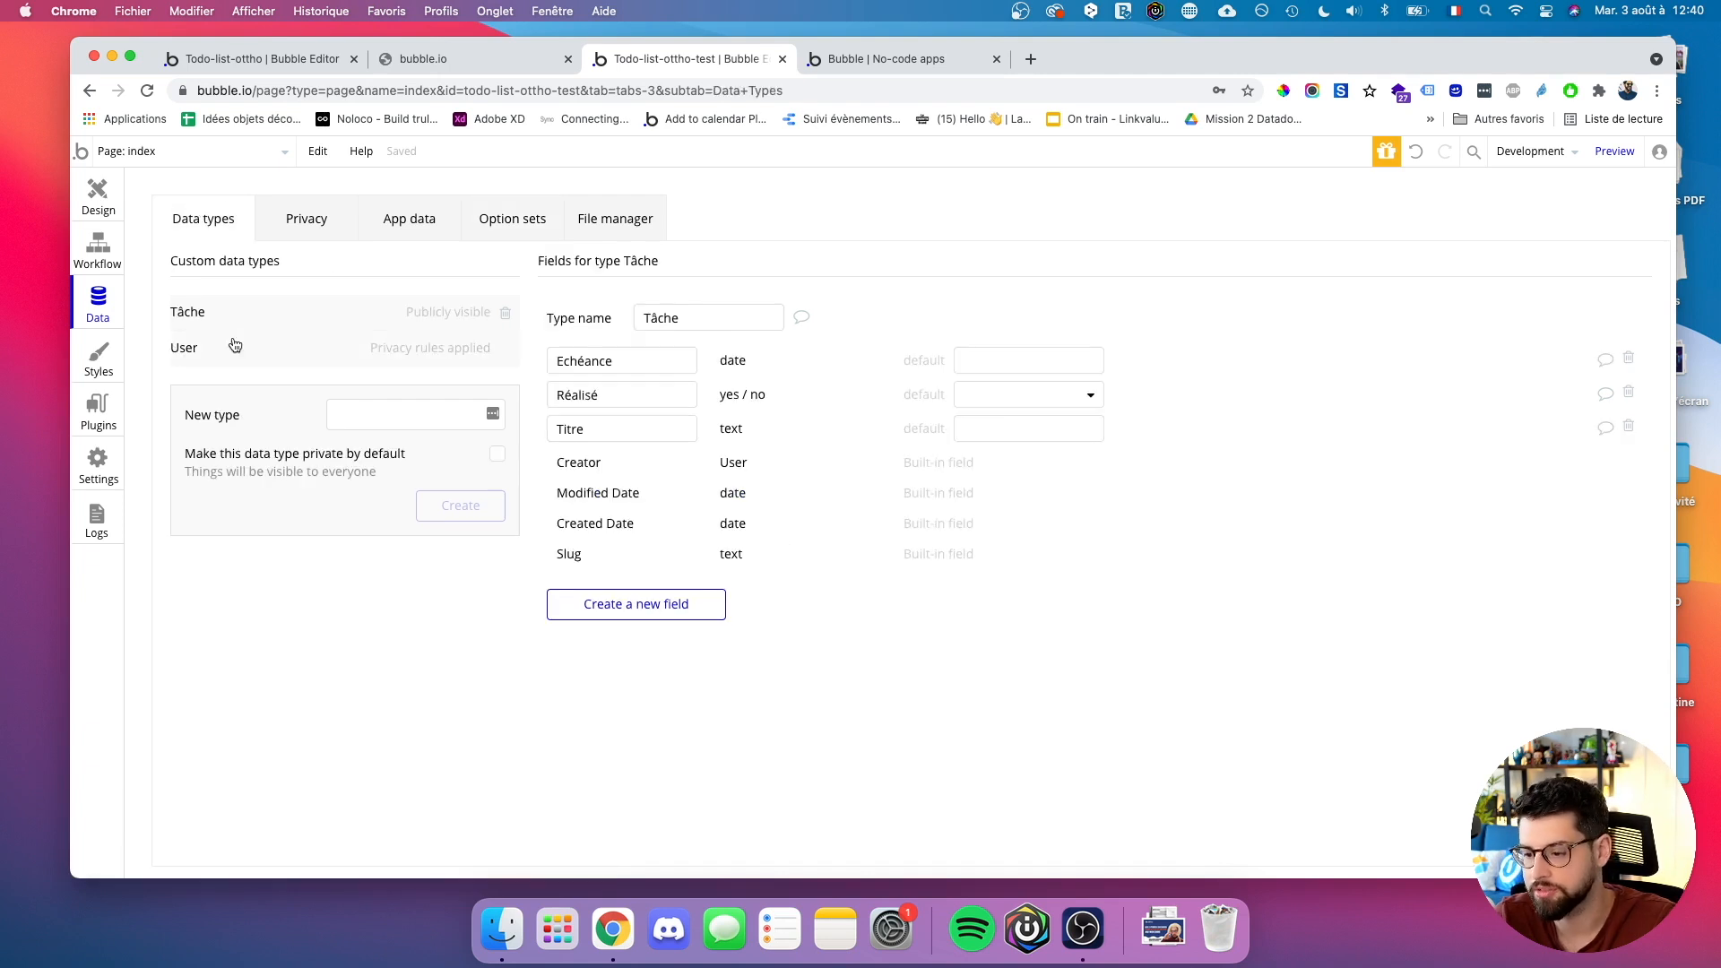
key("super+space")
type("mir")
key("Return")
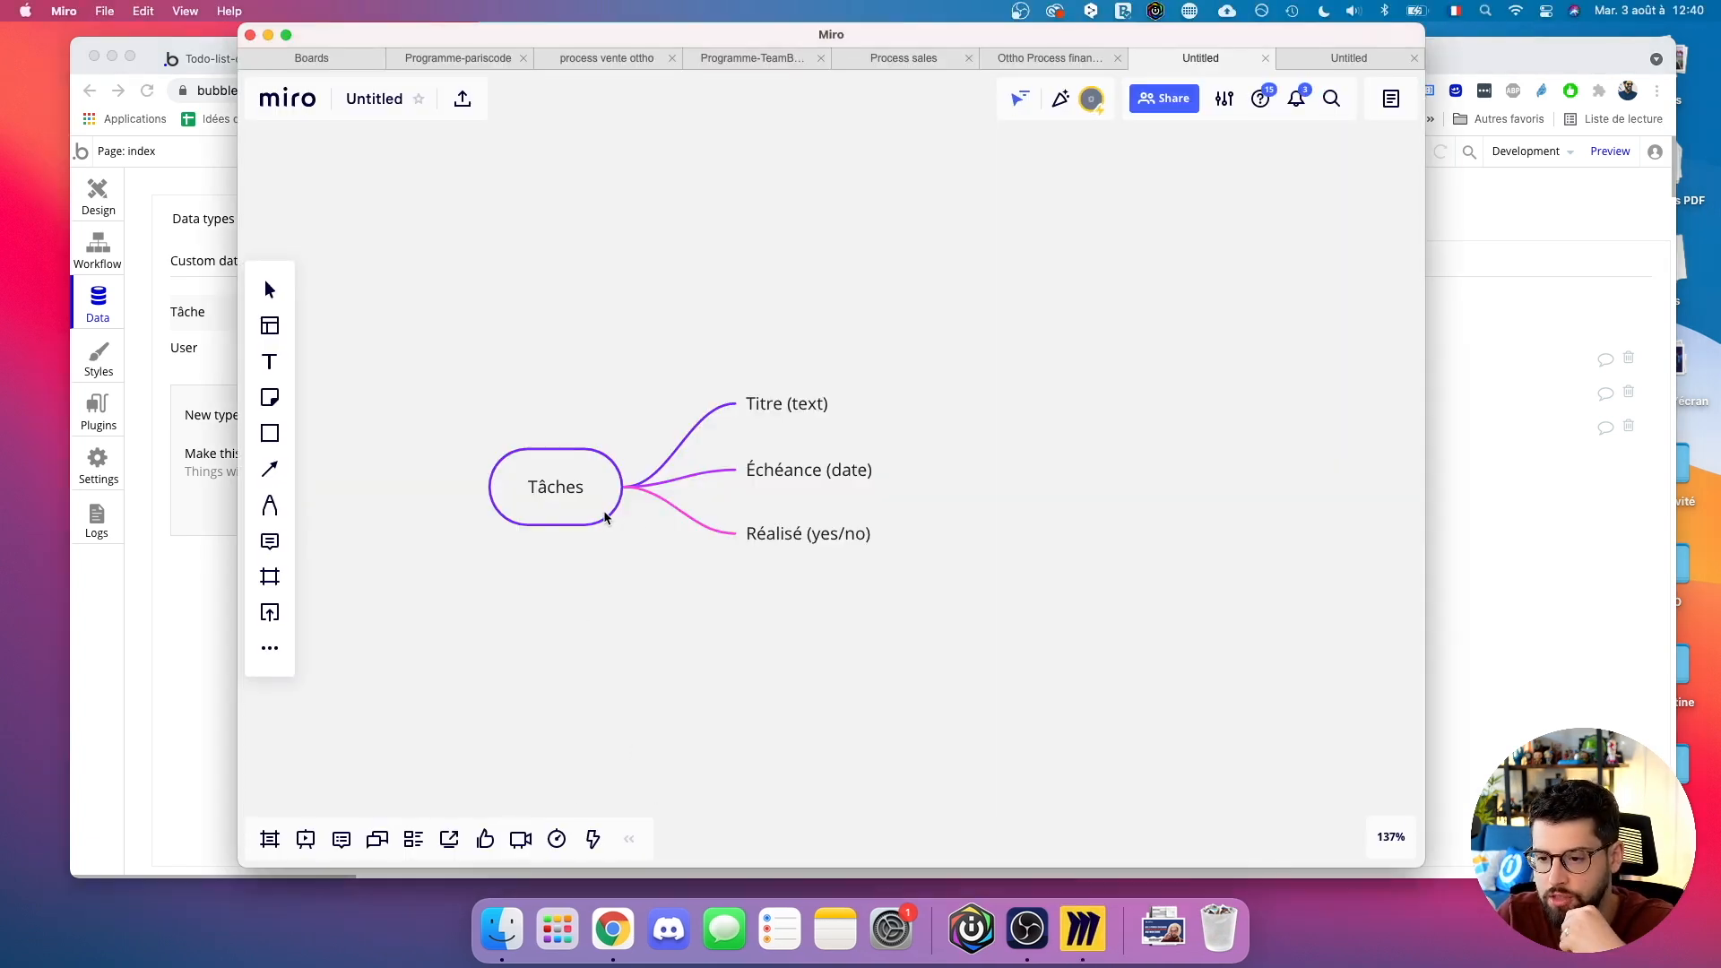
Add a separate 'User' mind-map node on the Miro board beside the Tâches map.
left_click(273, 652)
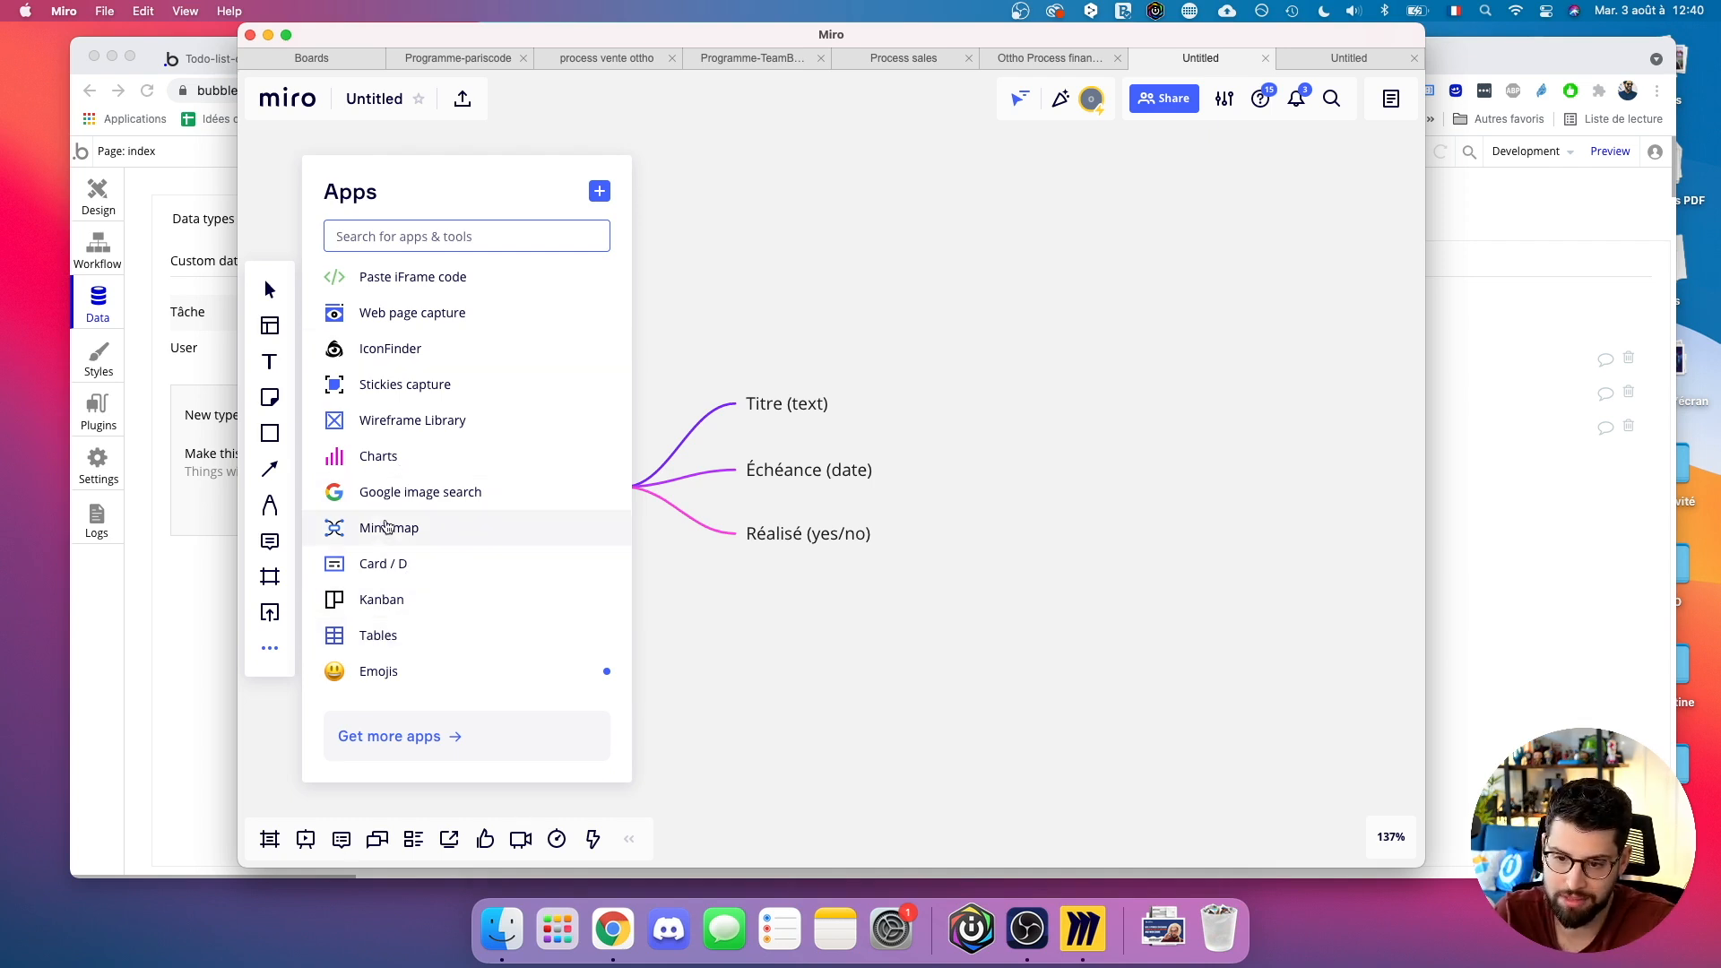
left_click(388, 528)
left_click(986, 545)
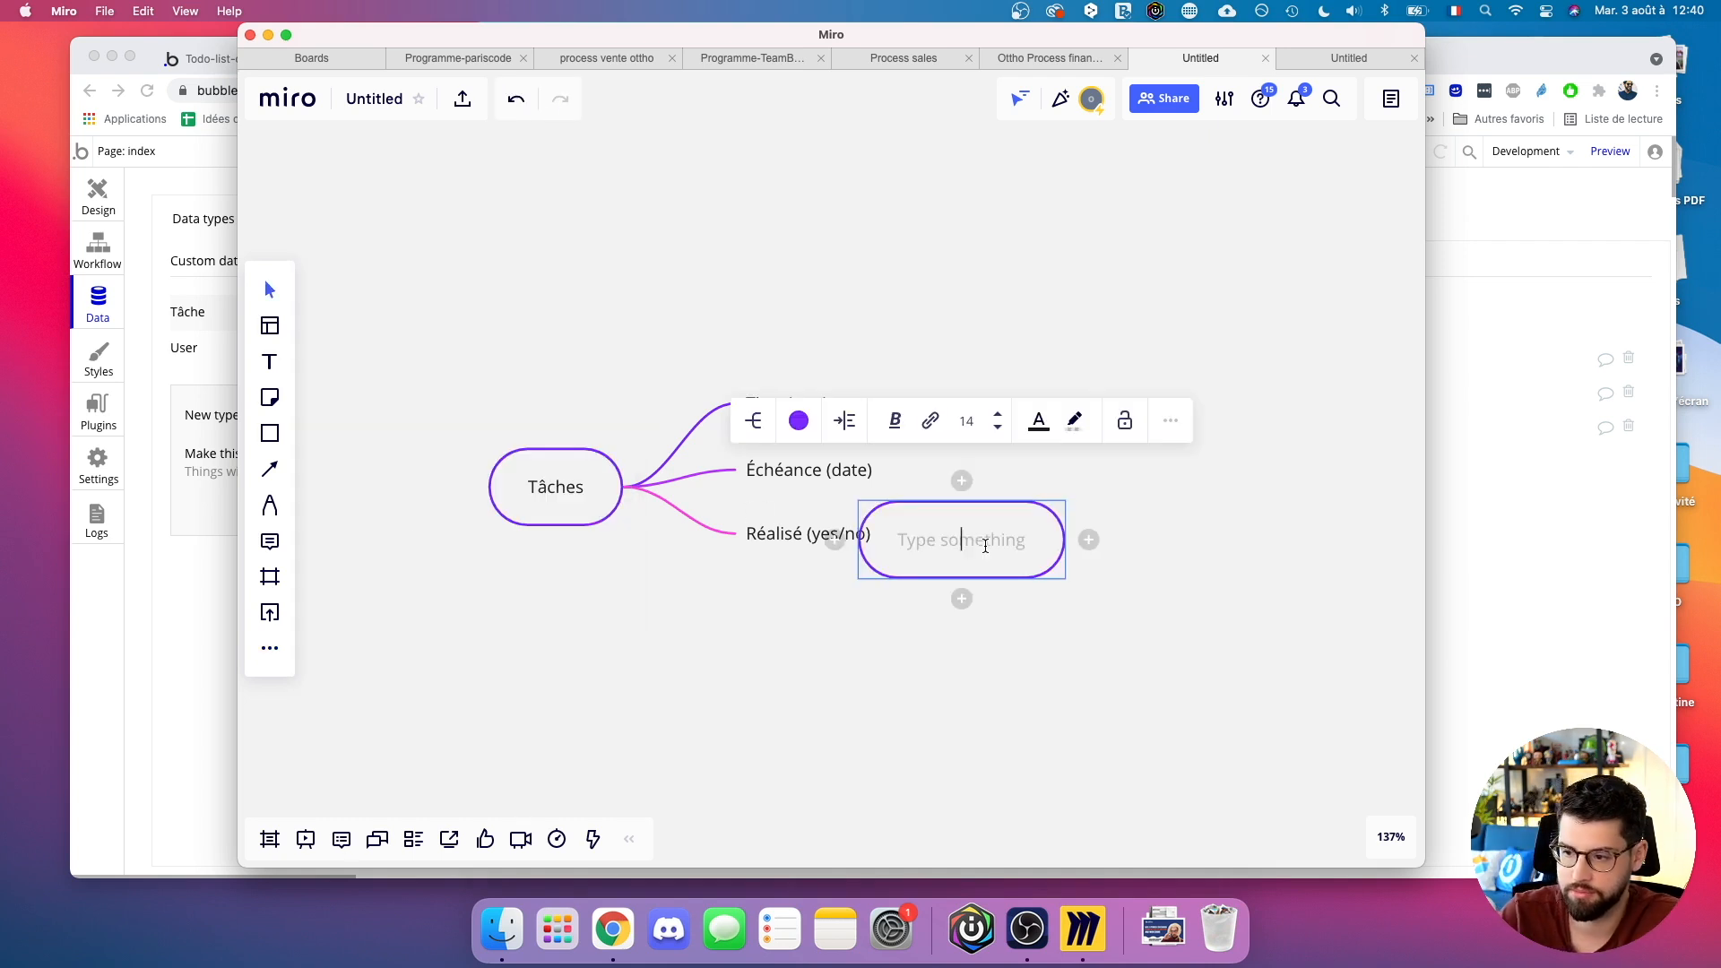
type("User")
key("Escape")
left_click_drag(980, 553, 1116, 638)
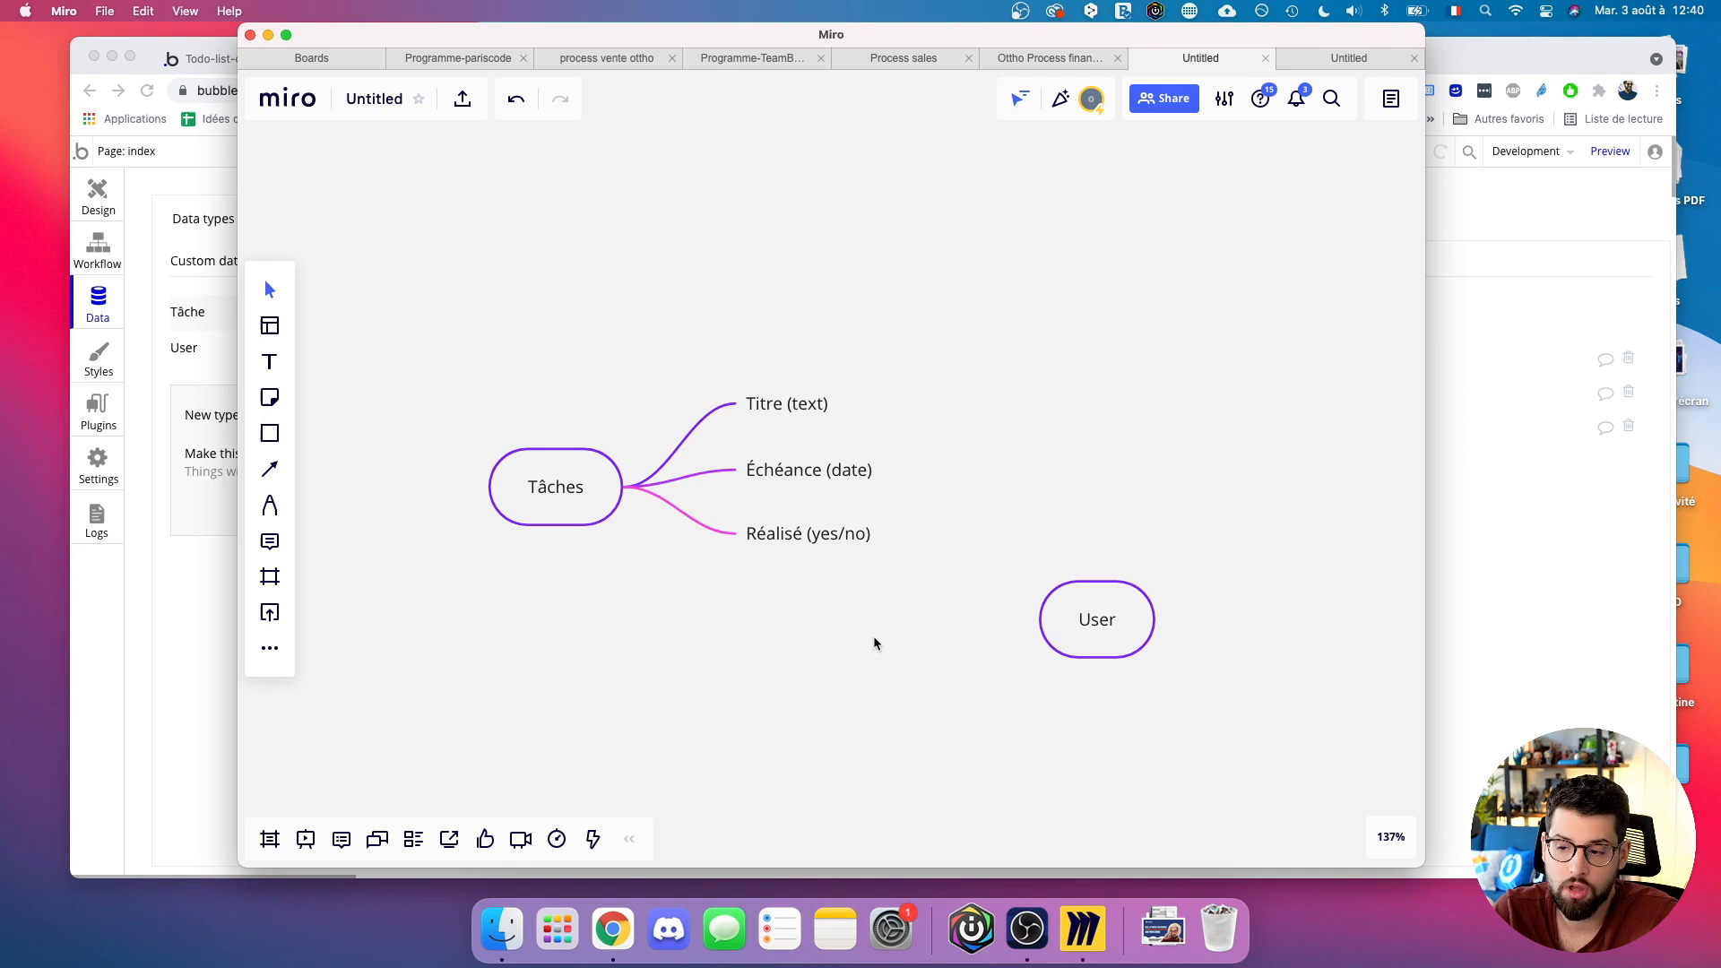
Give the User node an 'Email' child branch placed below it.
left_click(1023, 618)
type("Email")
left_click(995, 691)
left_click_drag(896, 622, 890, 683)
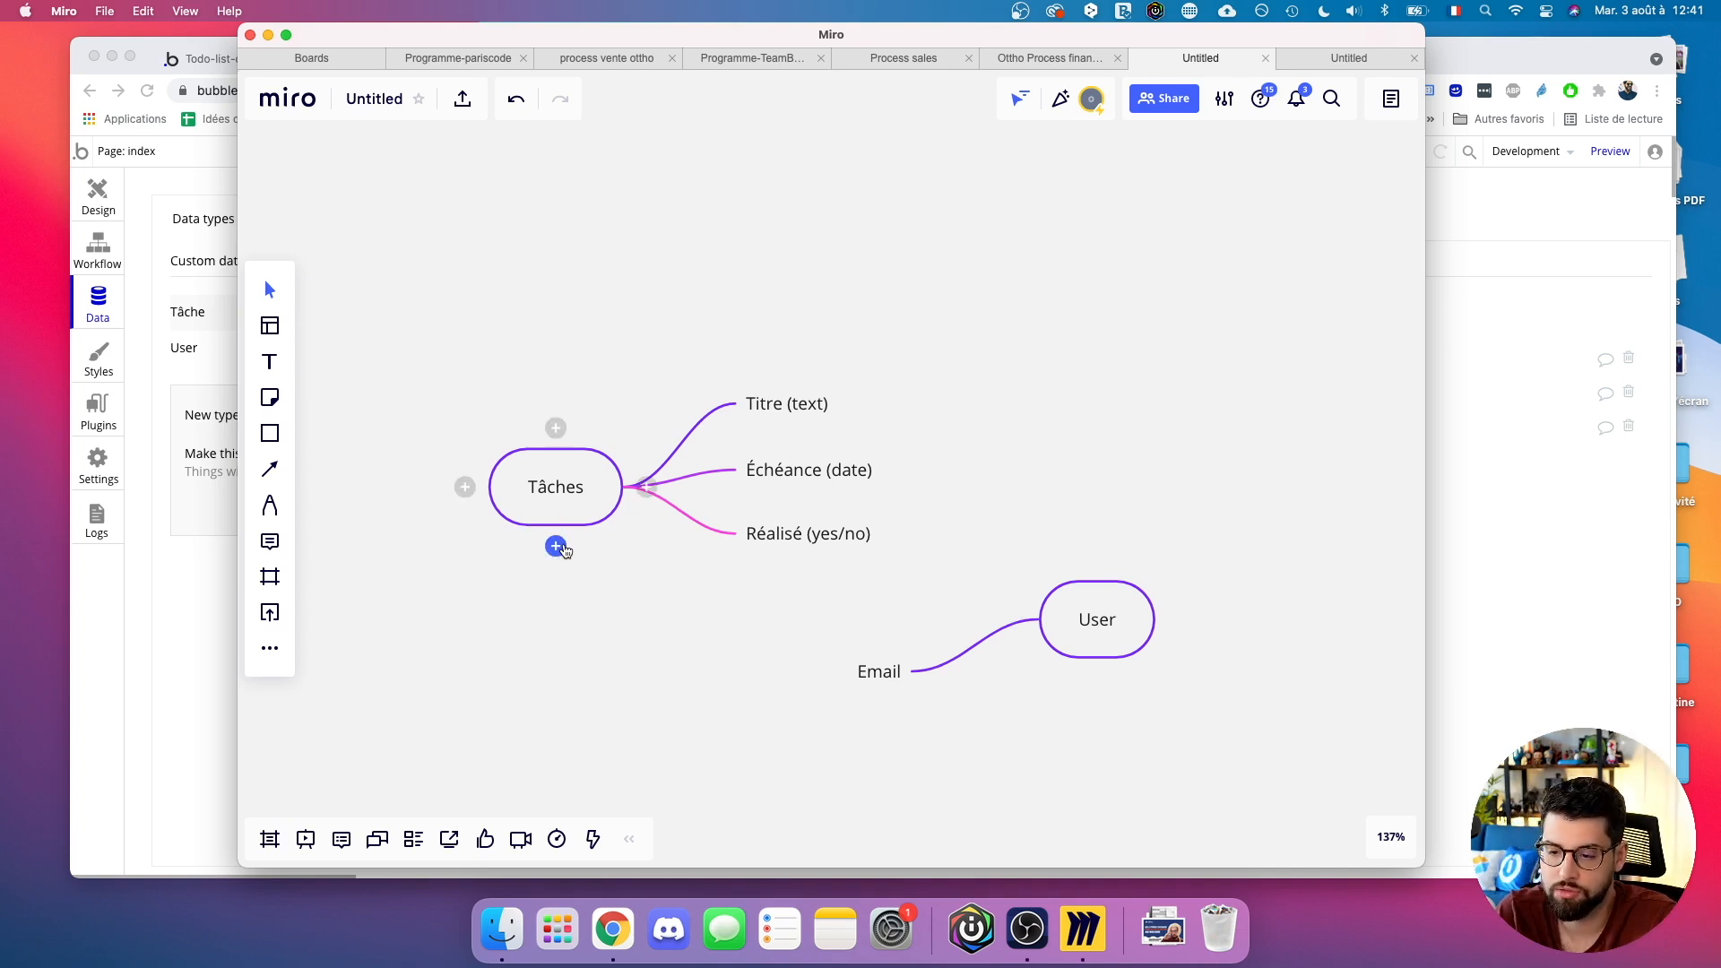
Add an 'Utilisateur associé' branch to Tâches and link it to the User node.
left_click(645, 487)
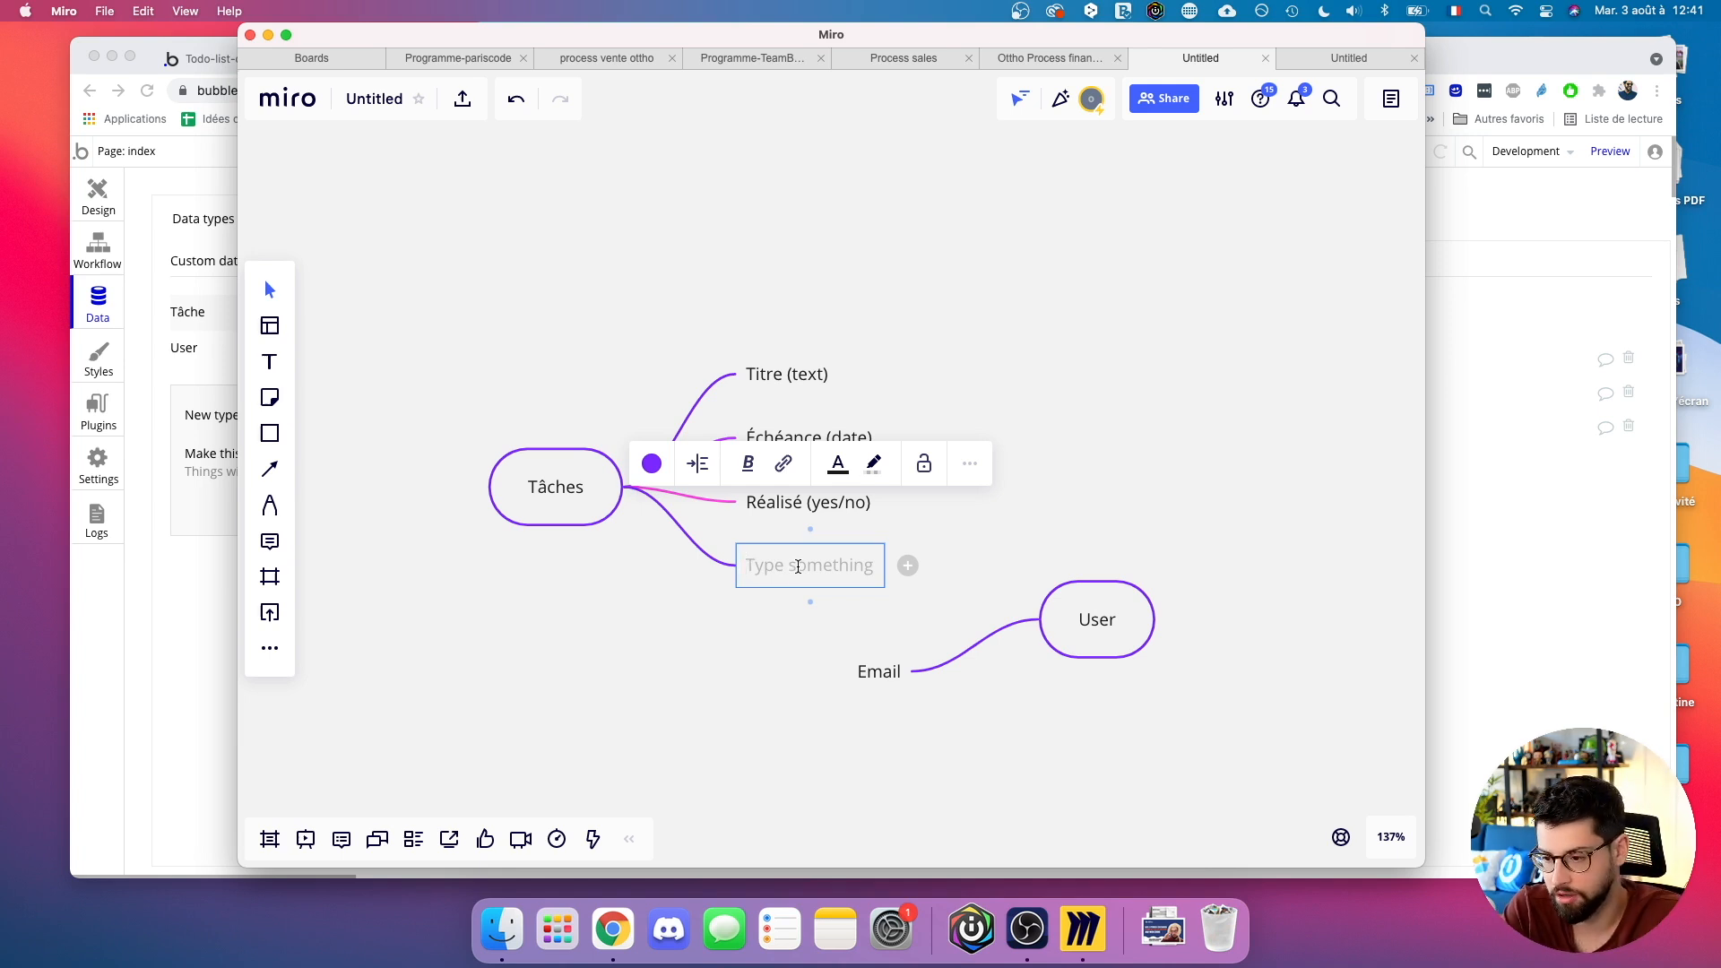
type("Util")
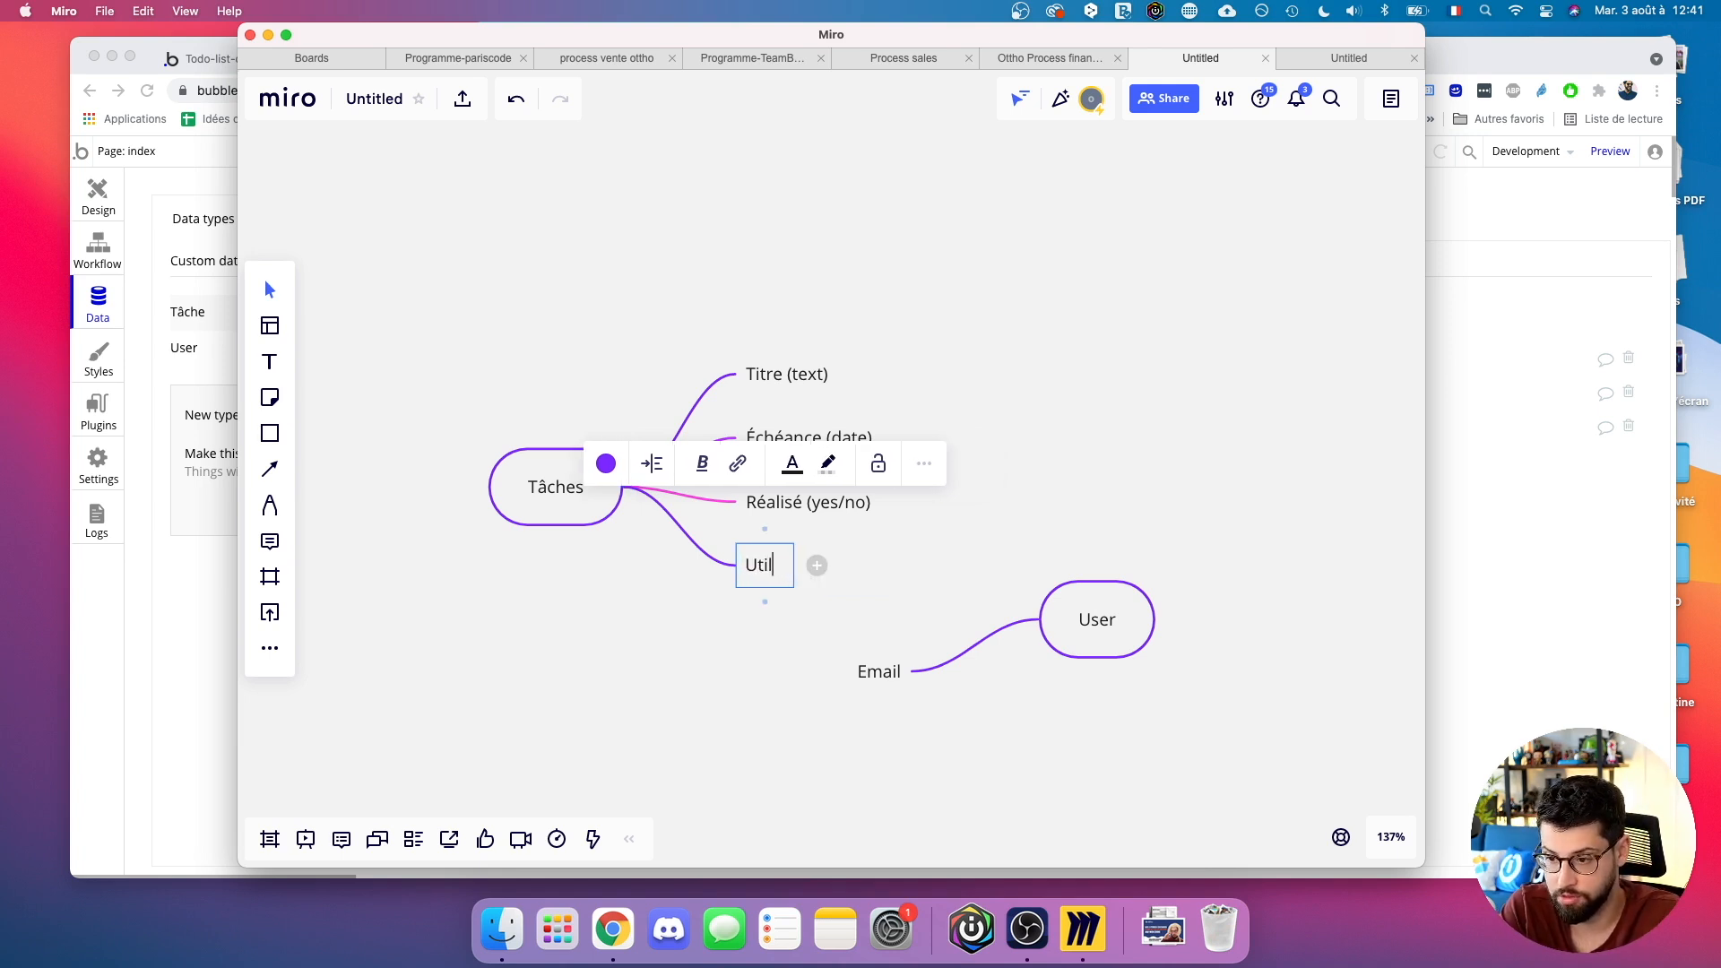
type("isateur associé")
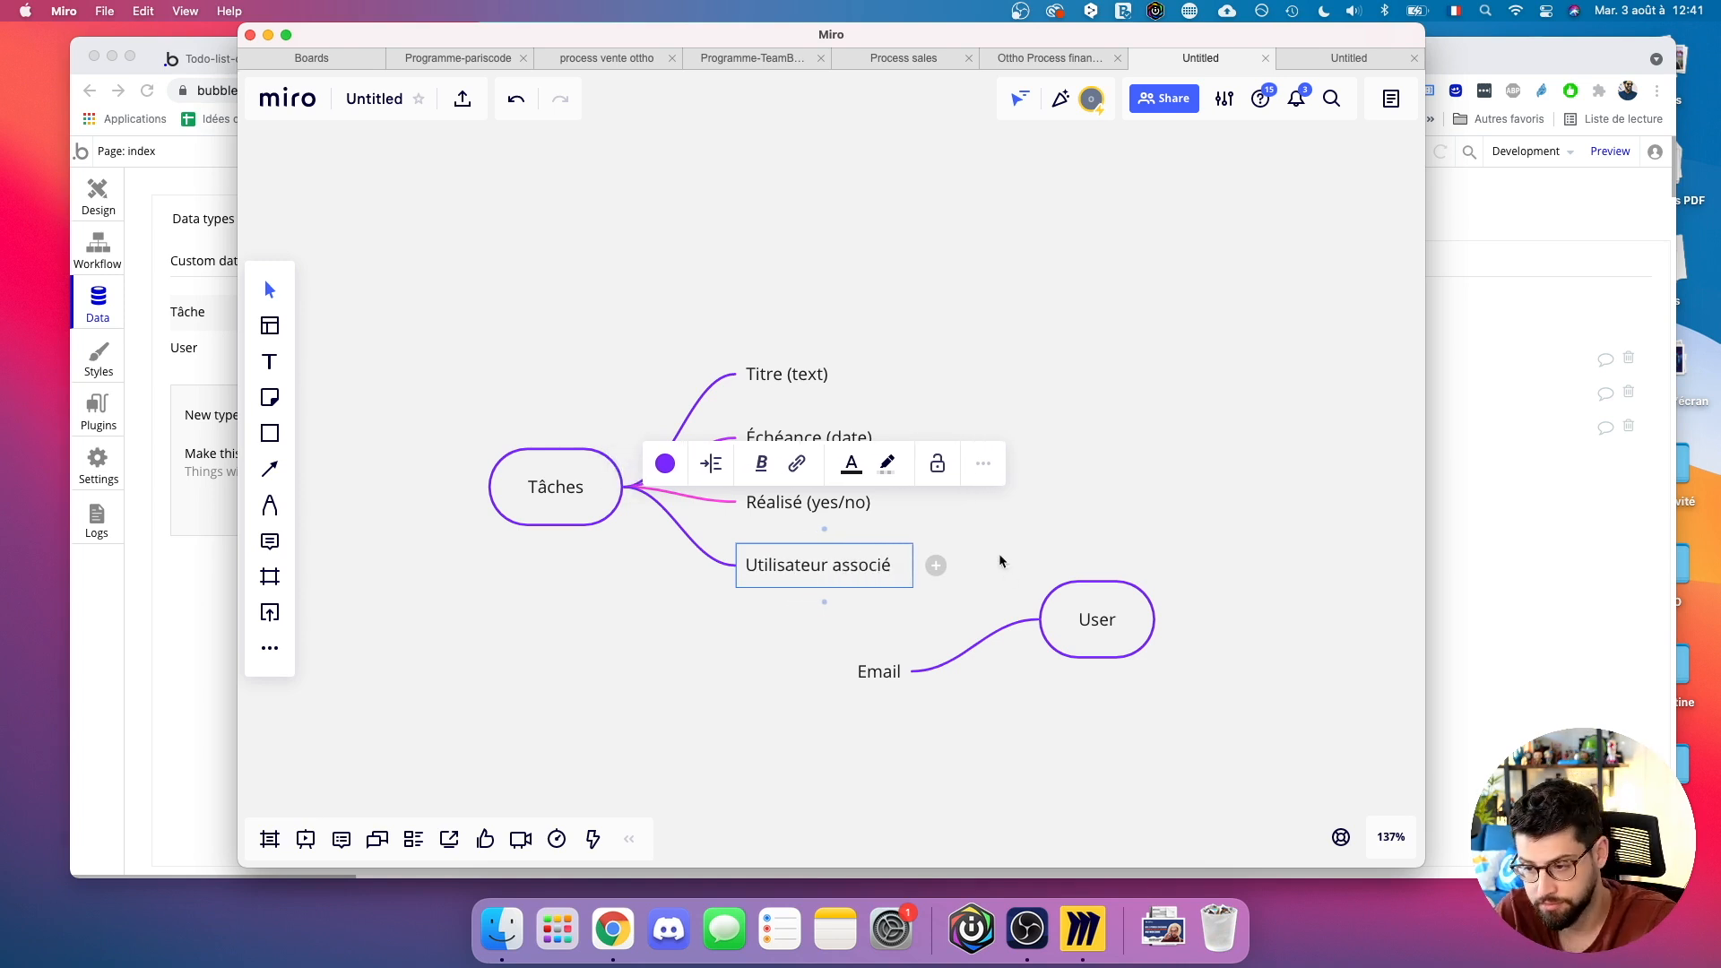
left_click(1001, 563)
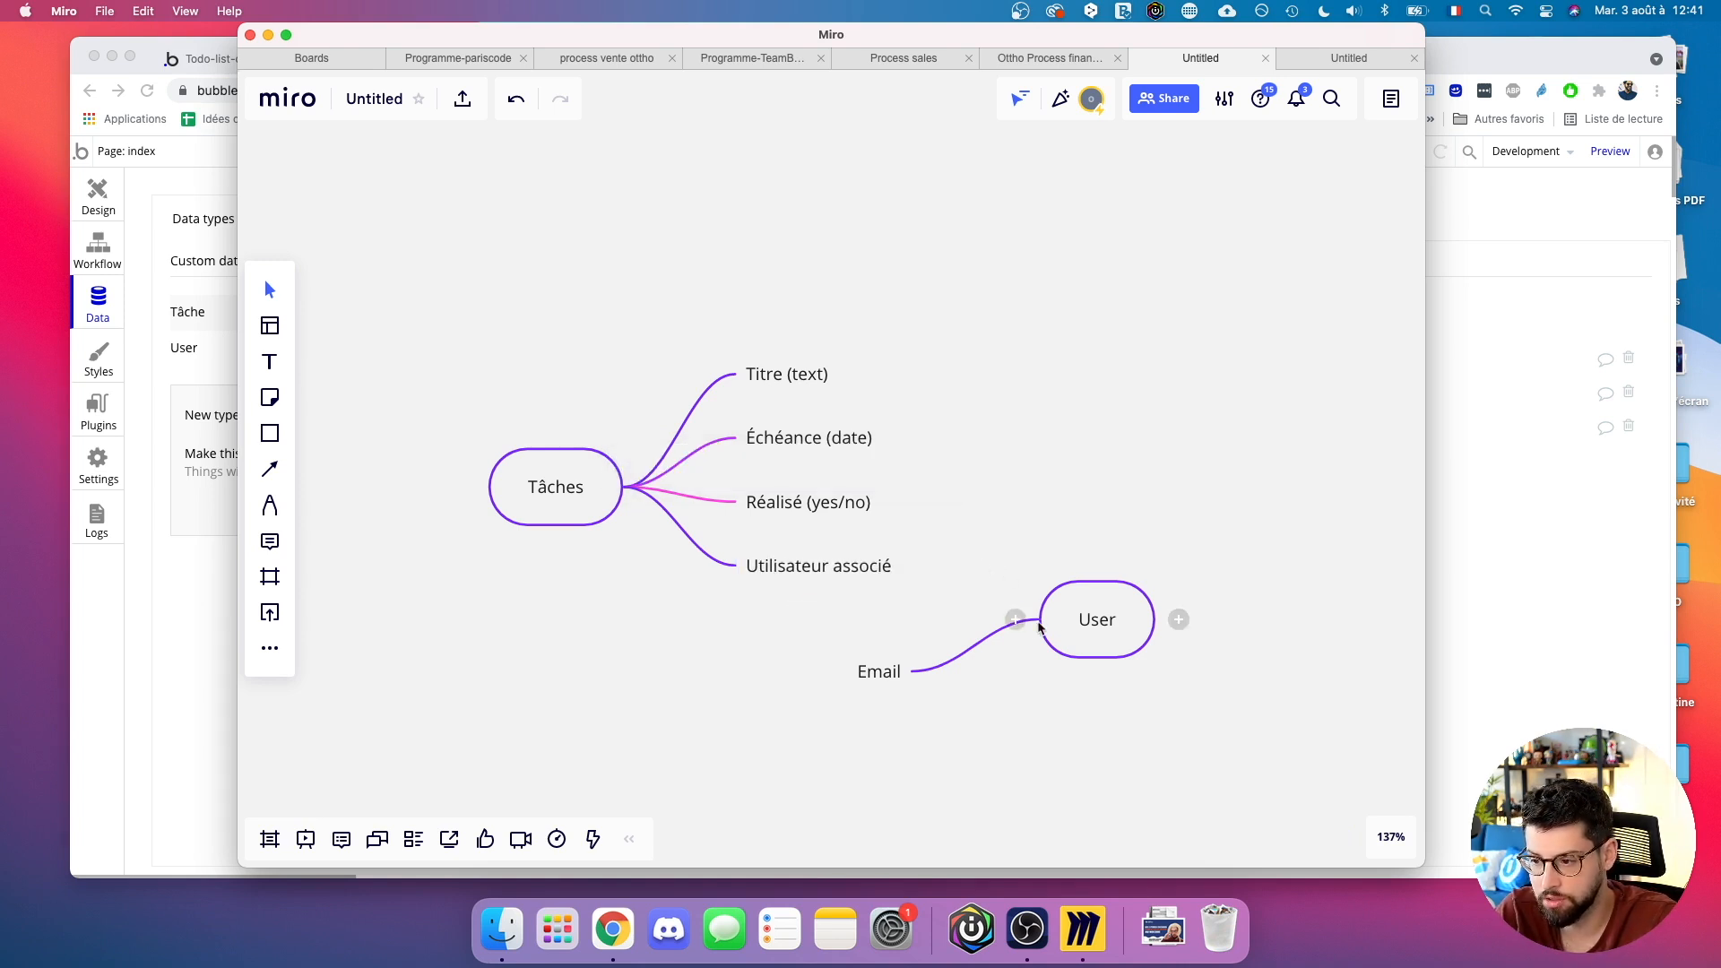
left_click(1015, 619)
left_click_drag(916, 714, 897, 456)
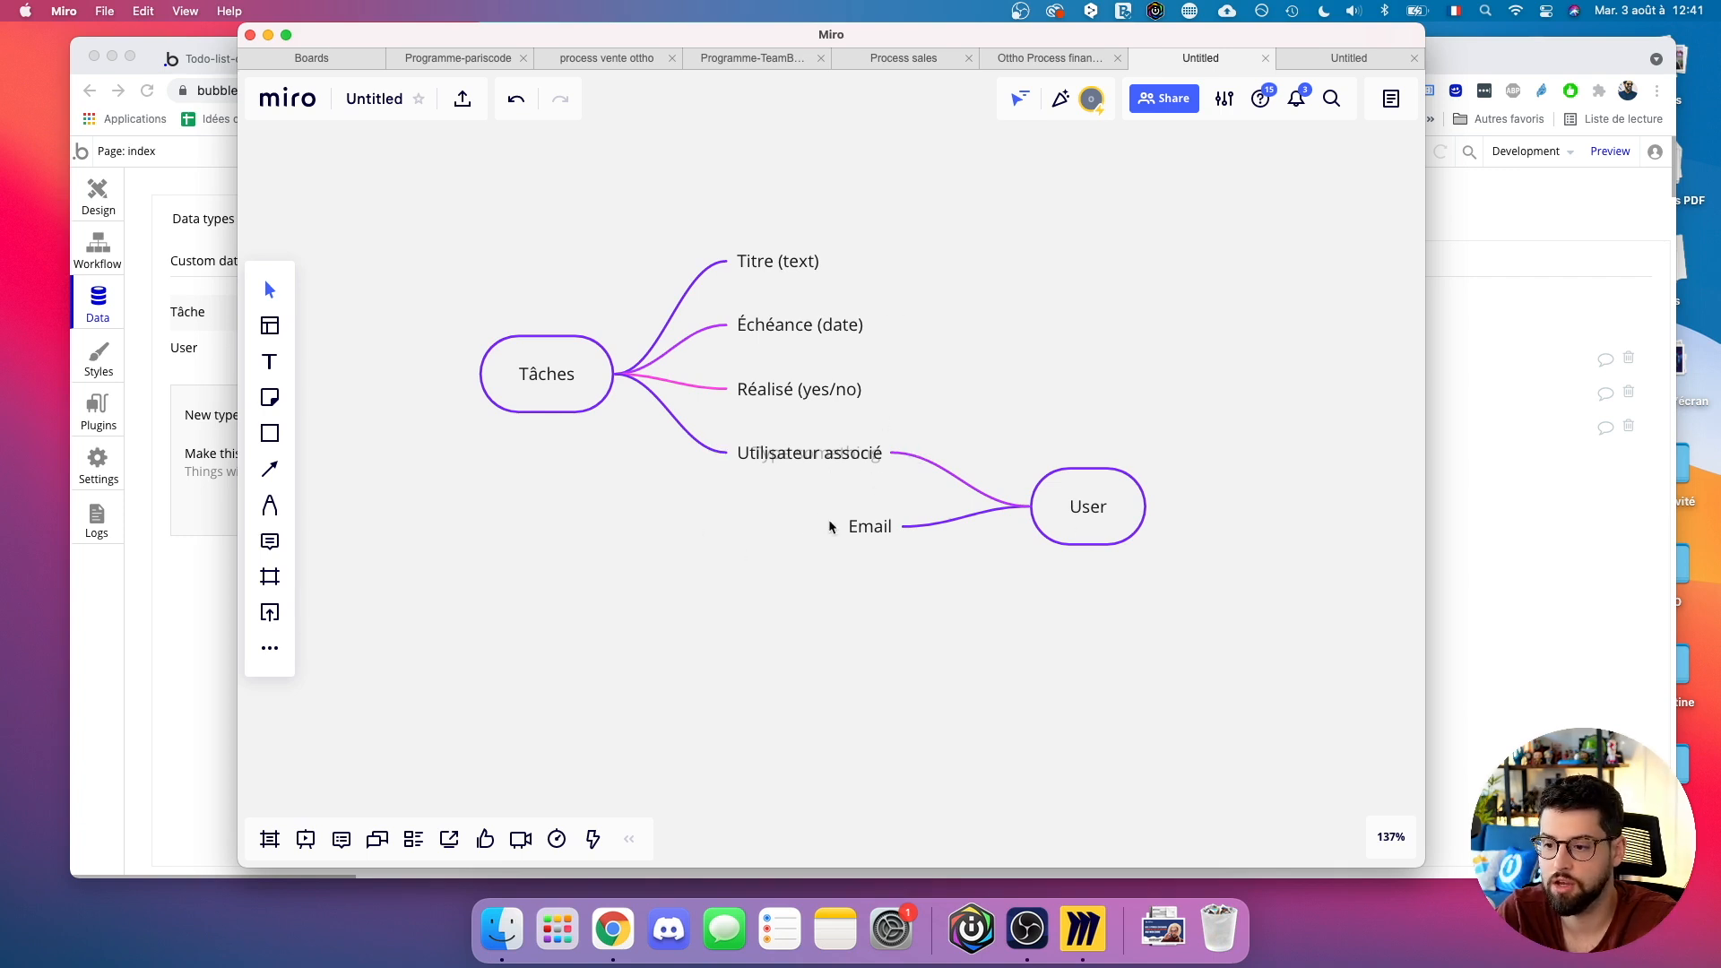
Add a 'Profil' branch under User, then show User's fields in Bubble's Data types.
left_click(1032, 506)
left_click(1017, 513)
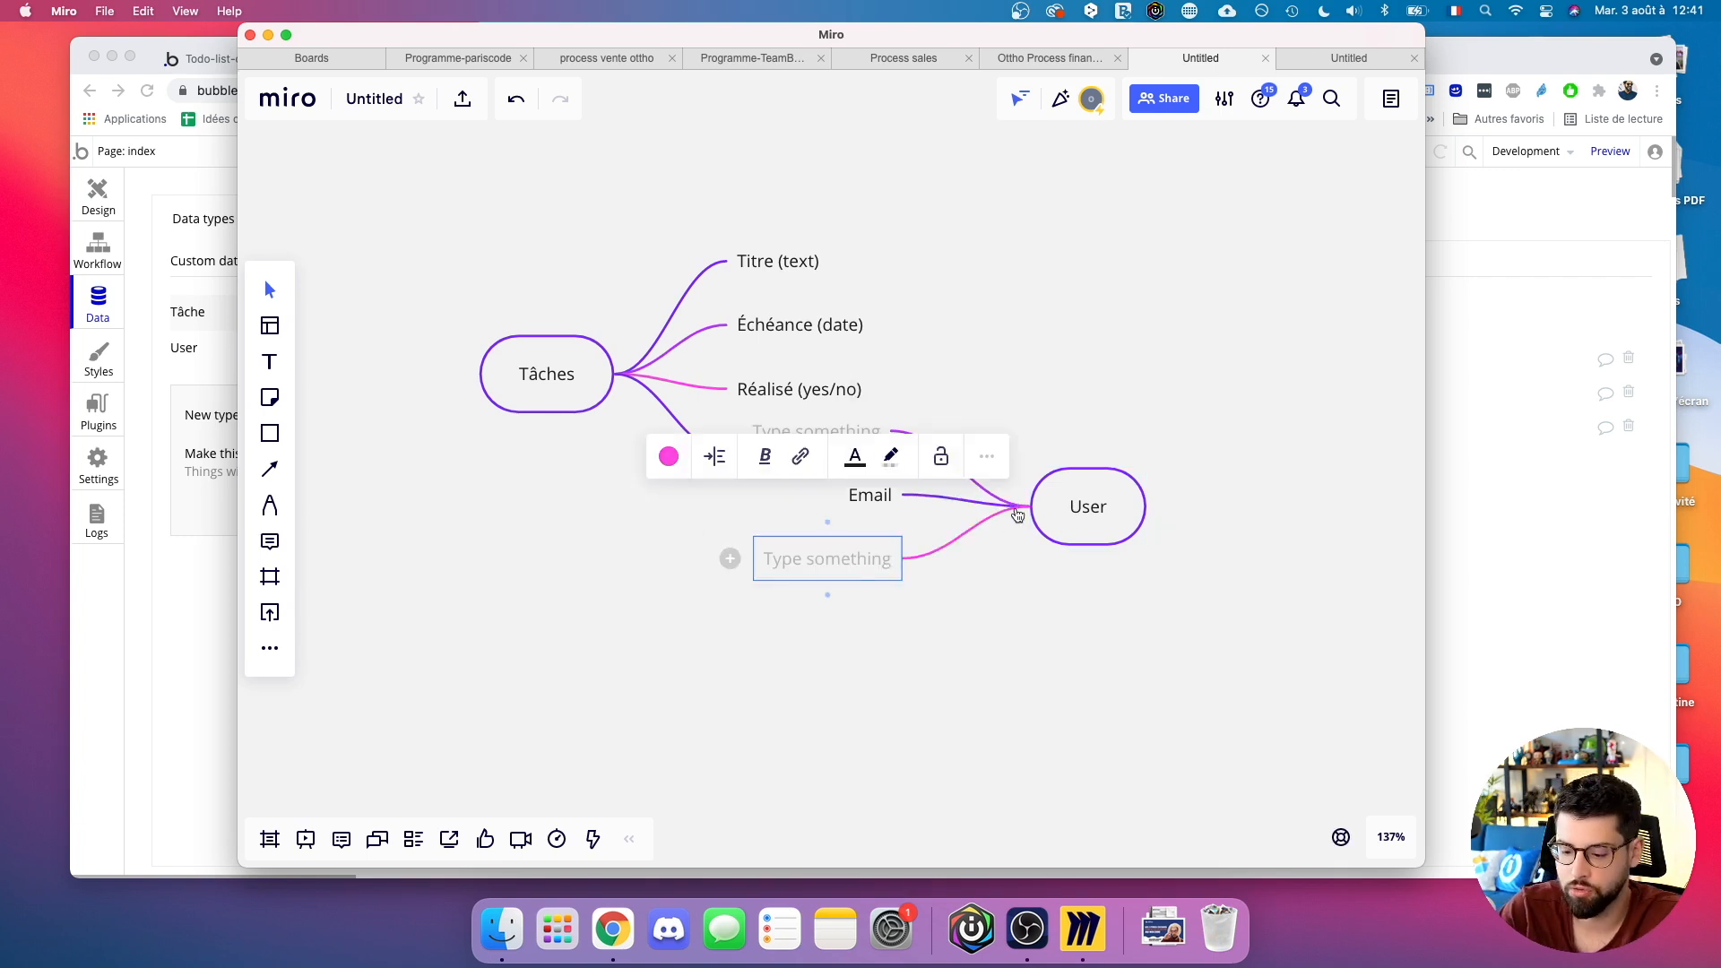
type("Profil")
left_click(730, 621)
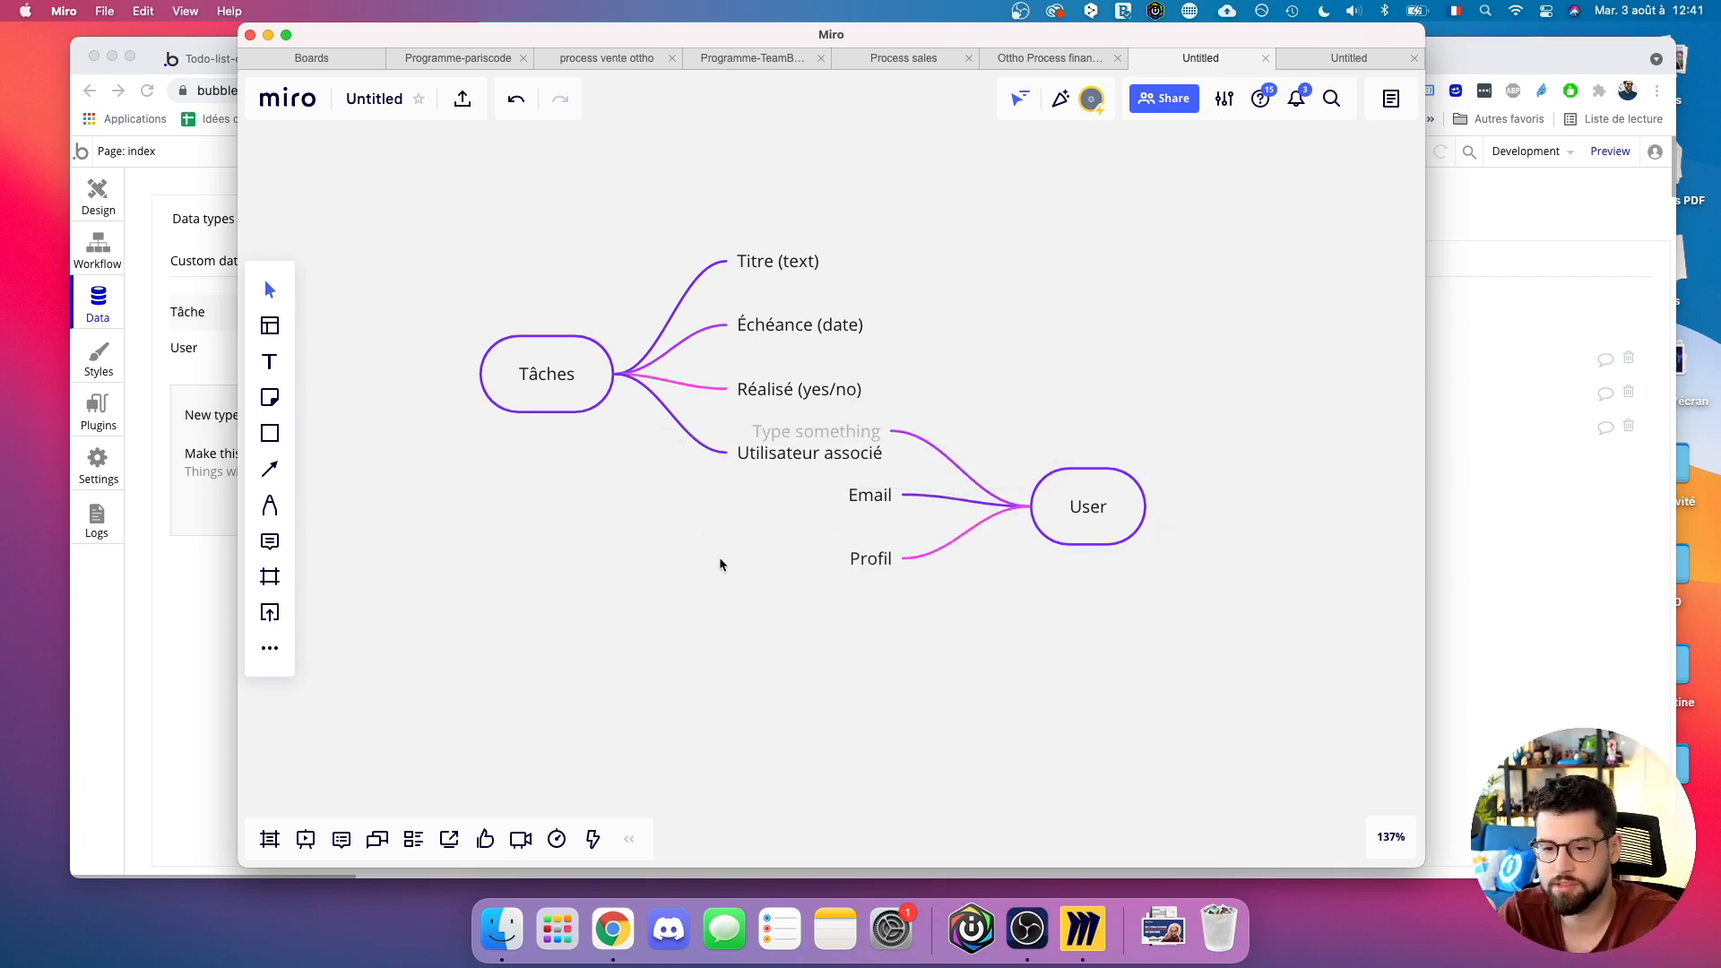
left_click(143, 623)
left_click(286, 348)
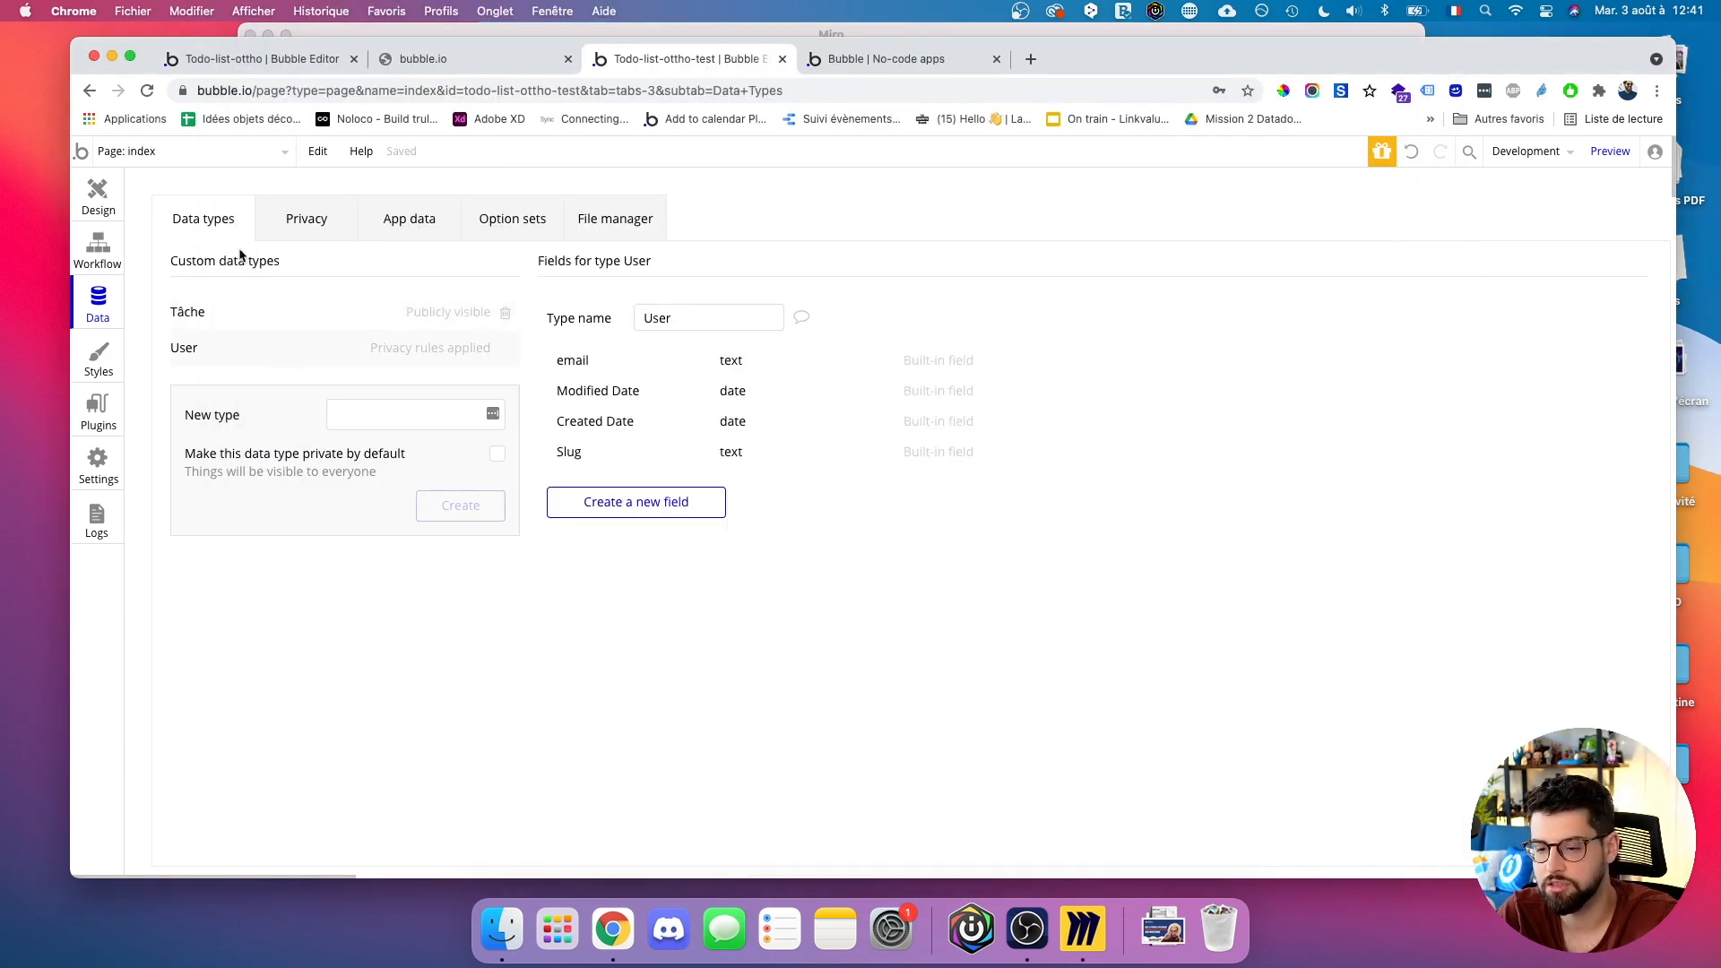
Add an image-type field 'Image profil' to the User data type and return to Design.
left_click(659, 506)
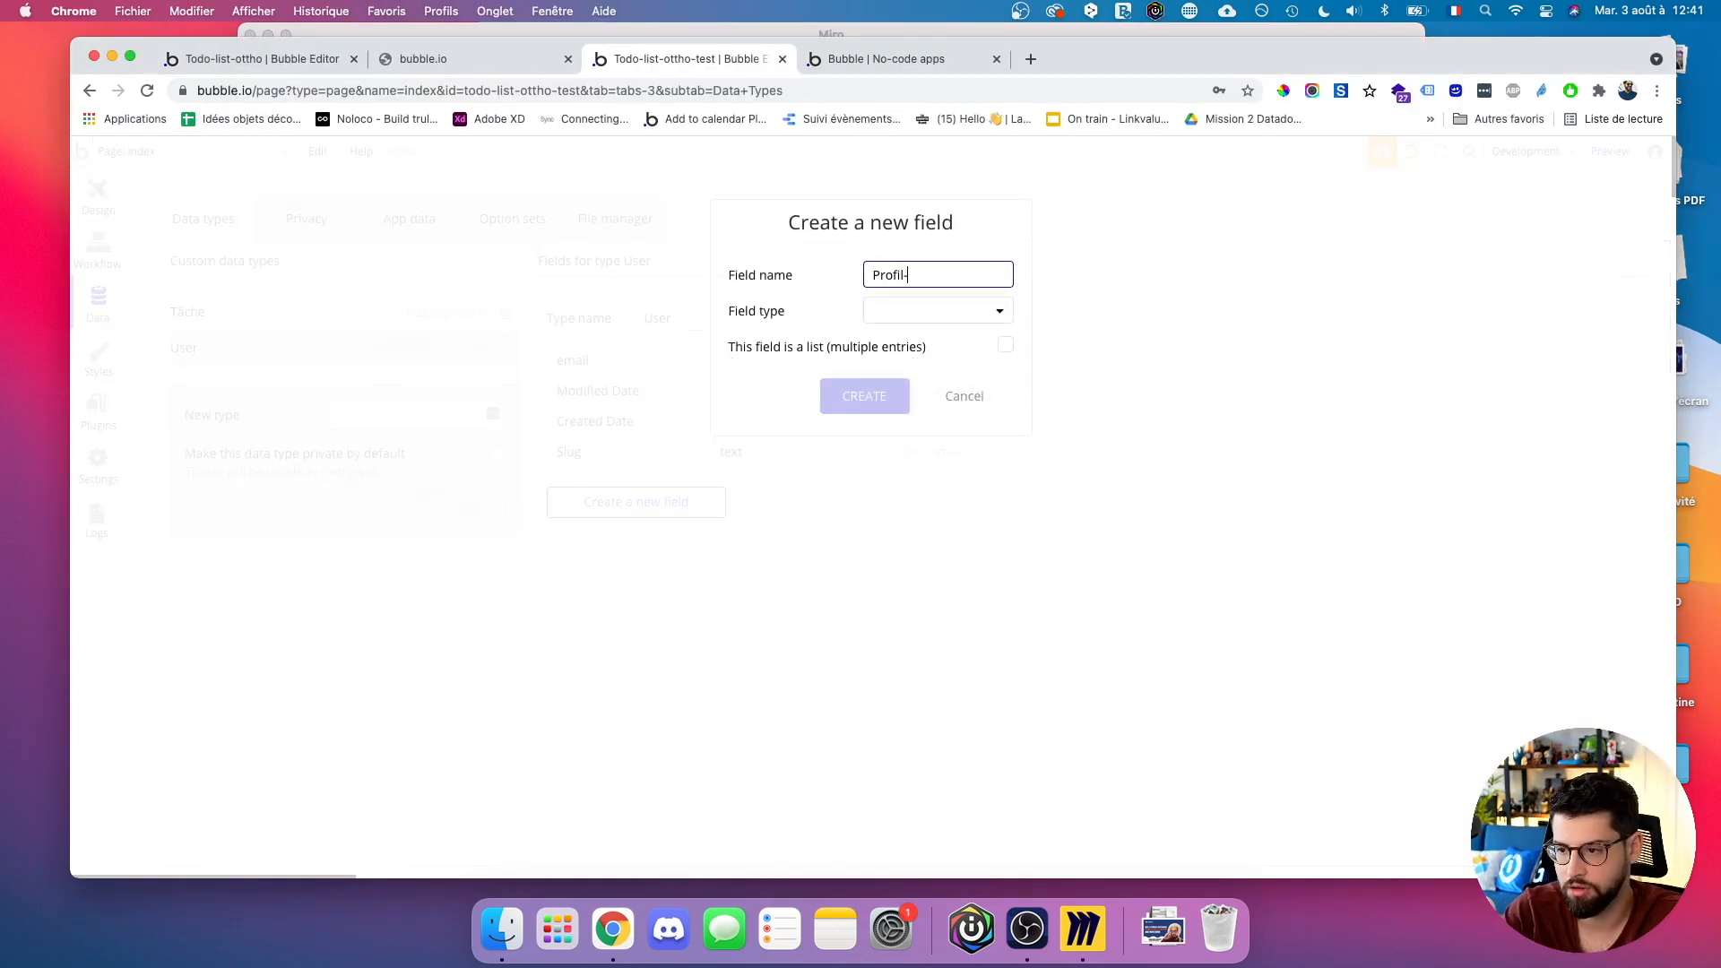
key("BackSpace")
key("super+a")
type("P")
type("Image")
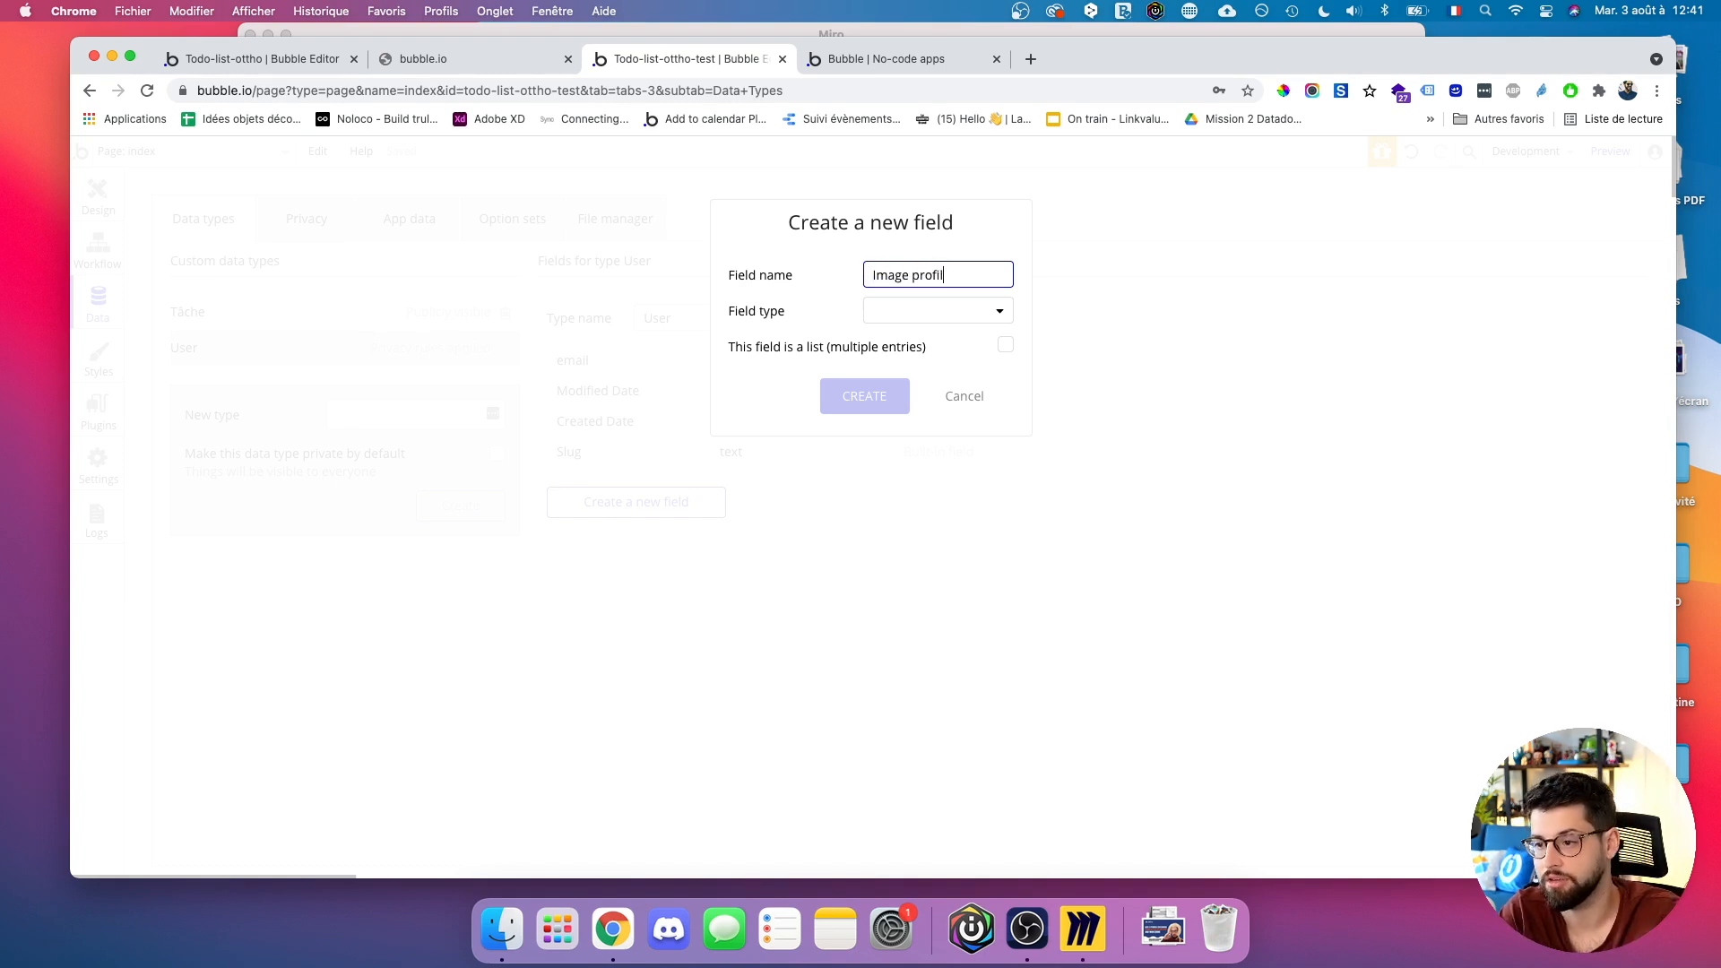
left_click(977, 311)
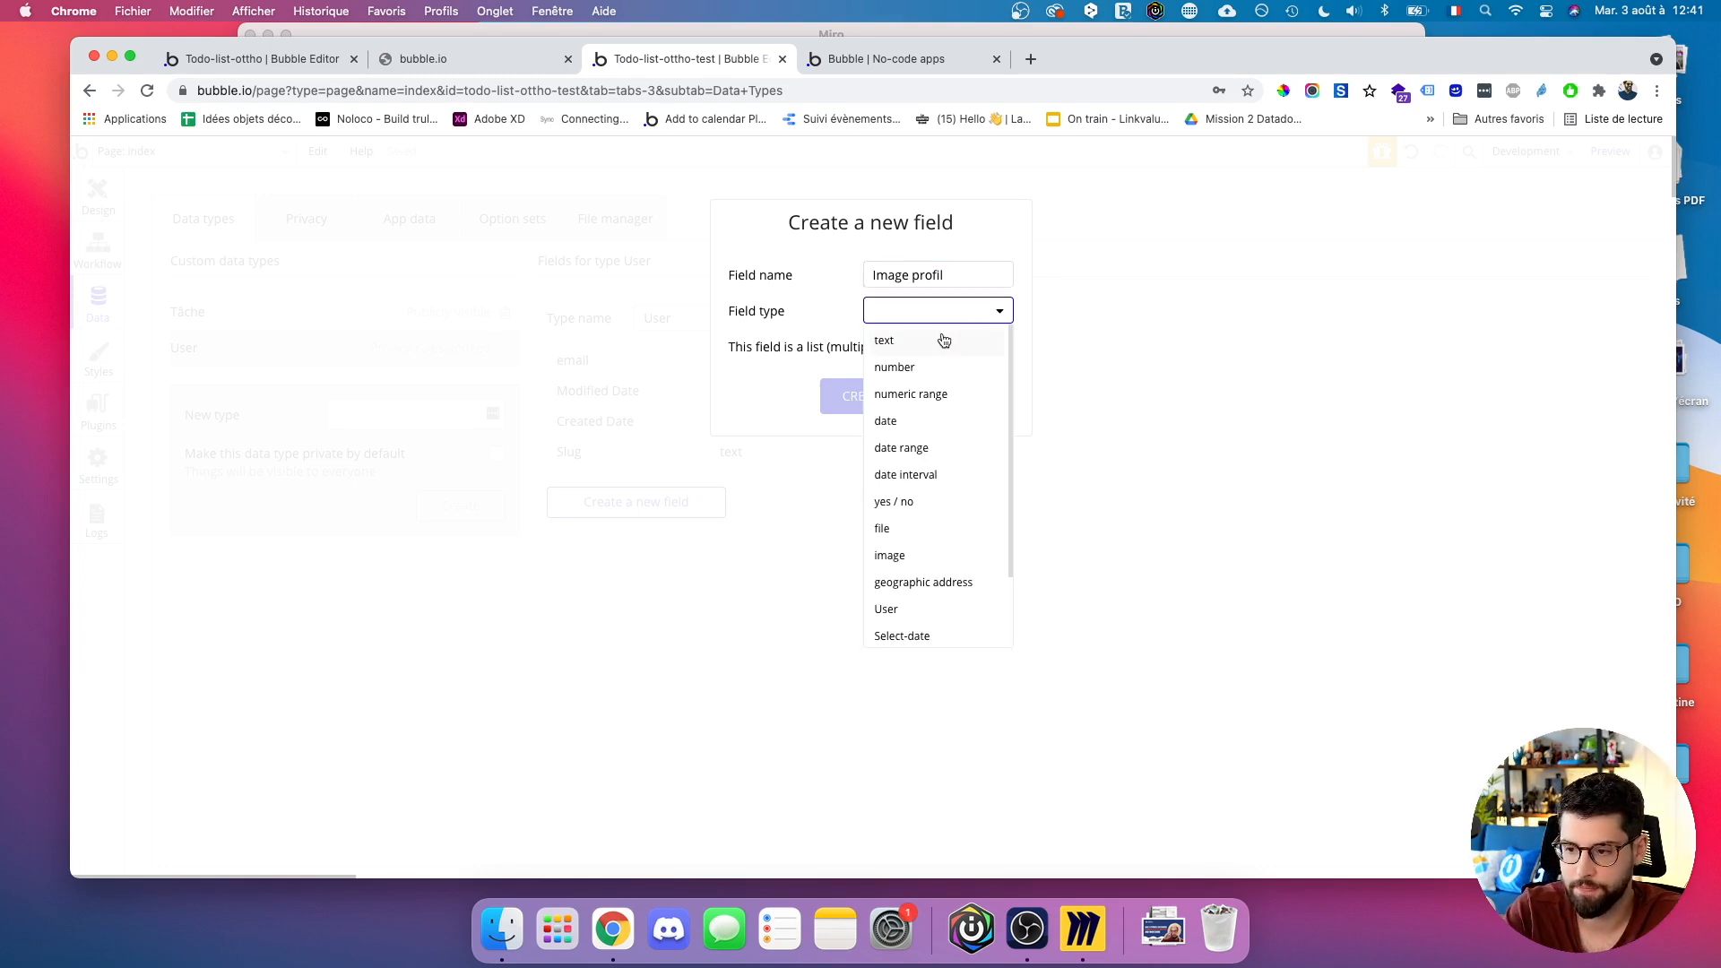
scroll(933, 492, "down", 1)
left_click(914, 516)
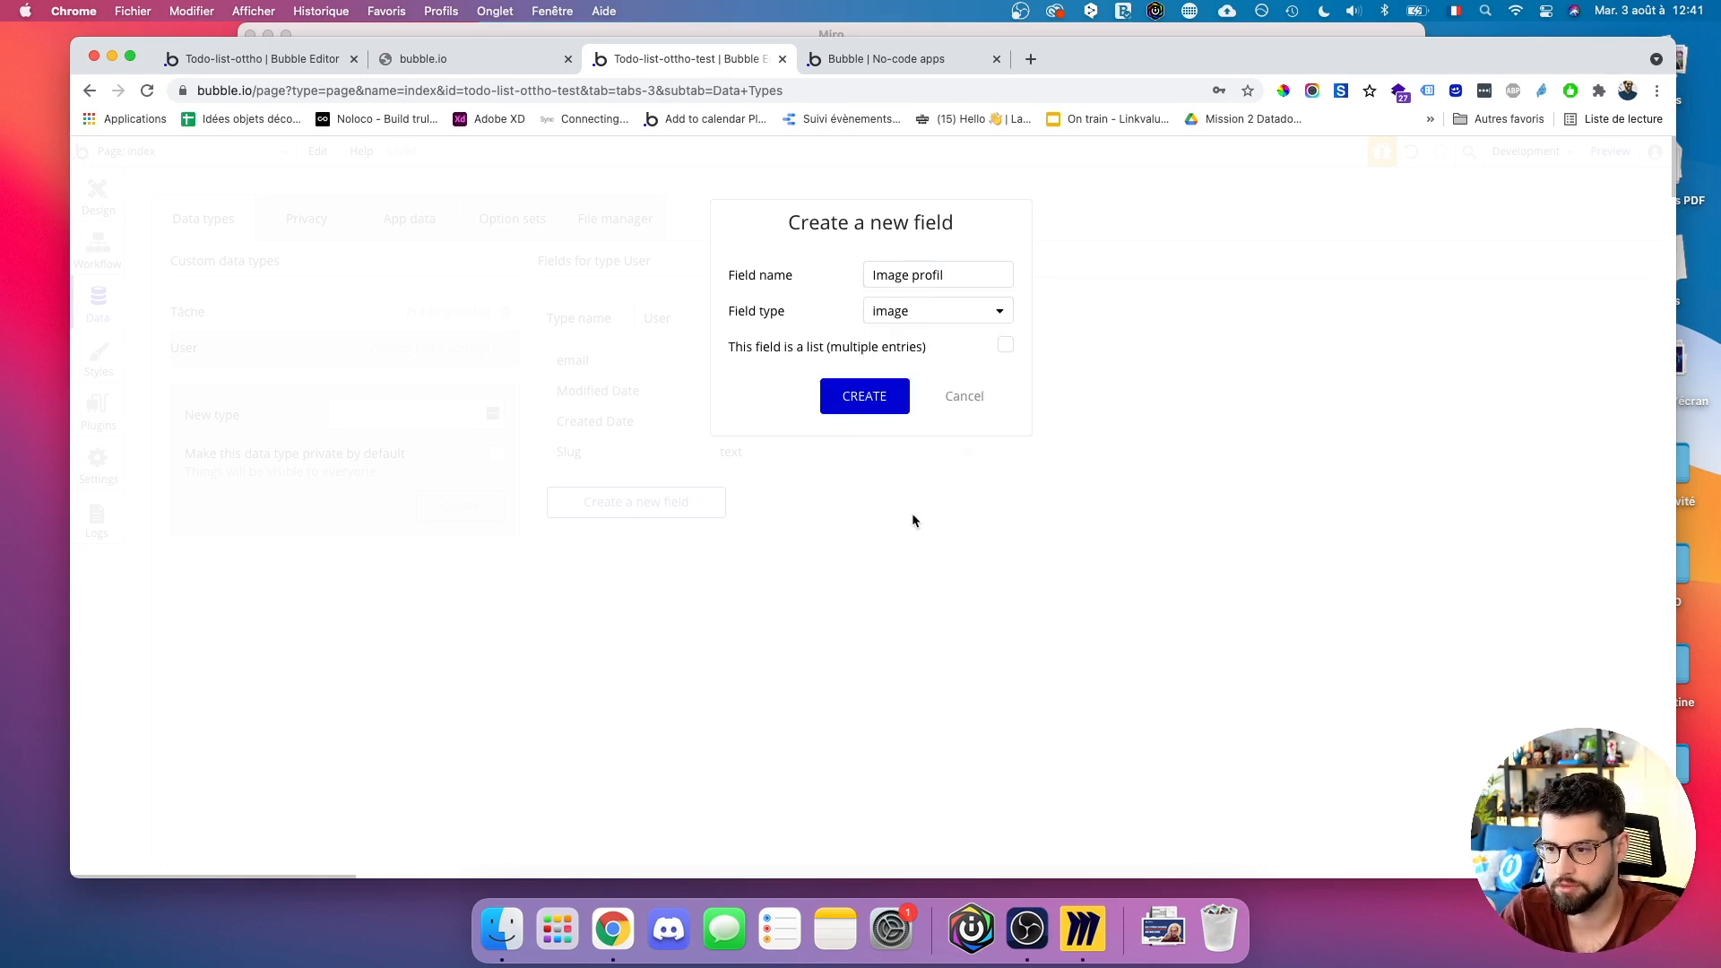
left_click(878, 413)
left_click(99, 205)
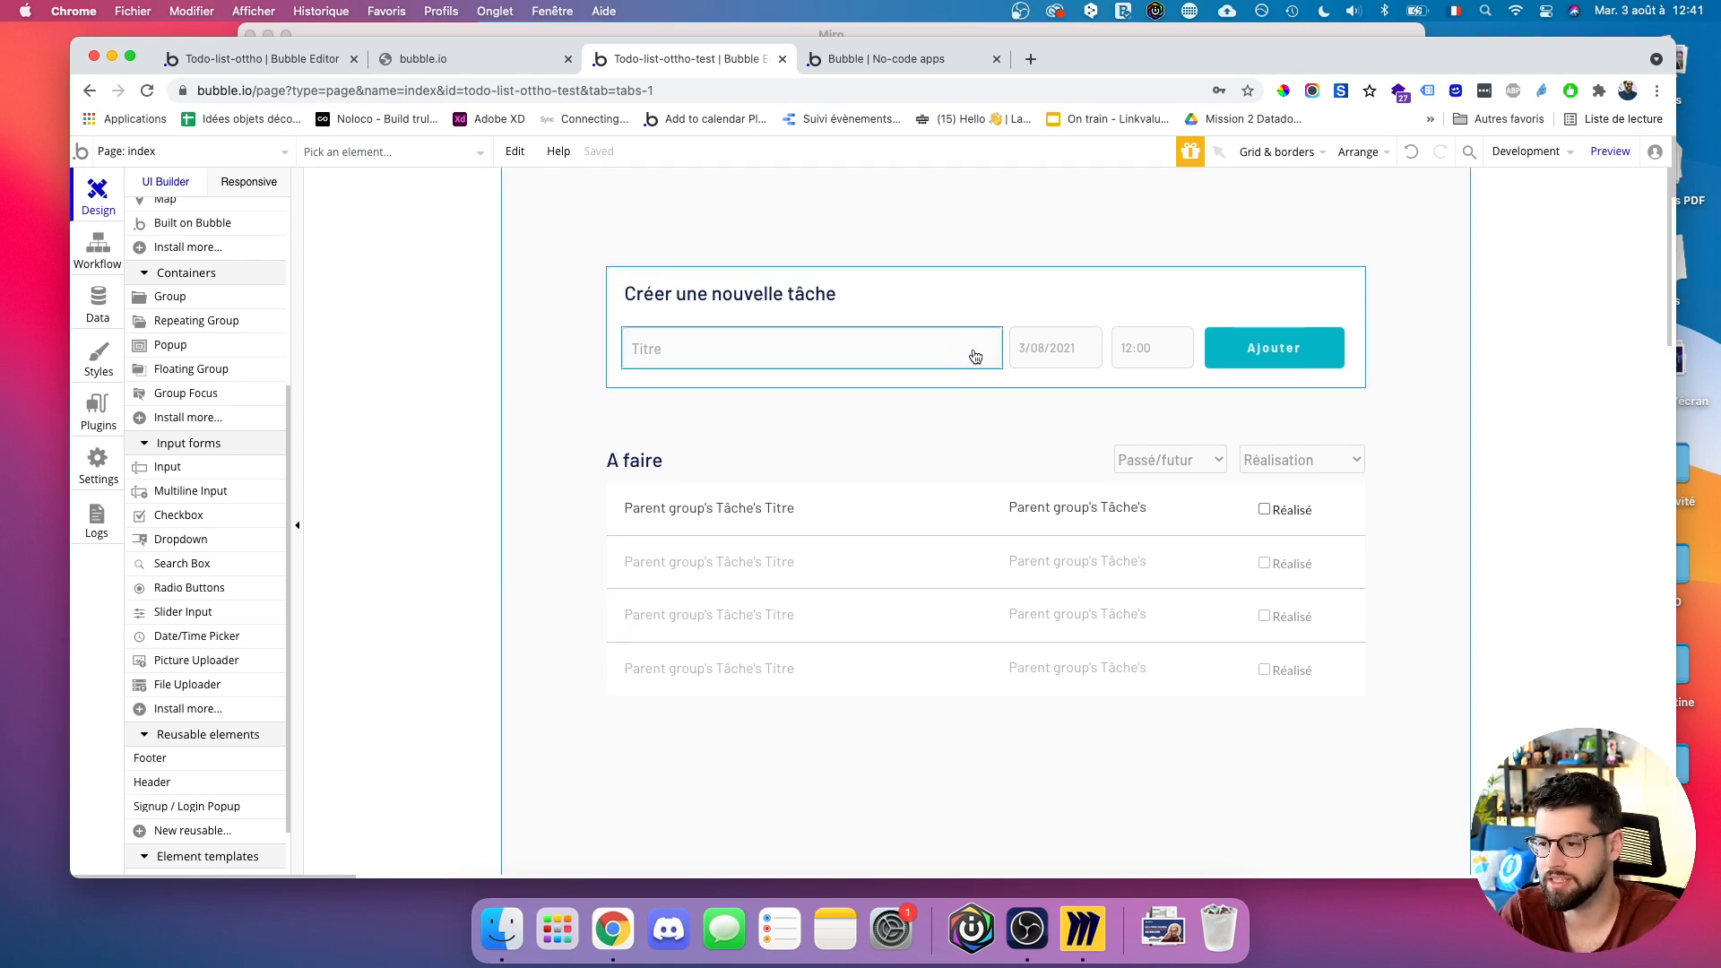
Line up the date picker and an 80px-wide Ajouter button beside the Titre input.
scroll(966, 399, "down", 2)
scroll(966, 400, "up", 2)
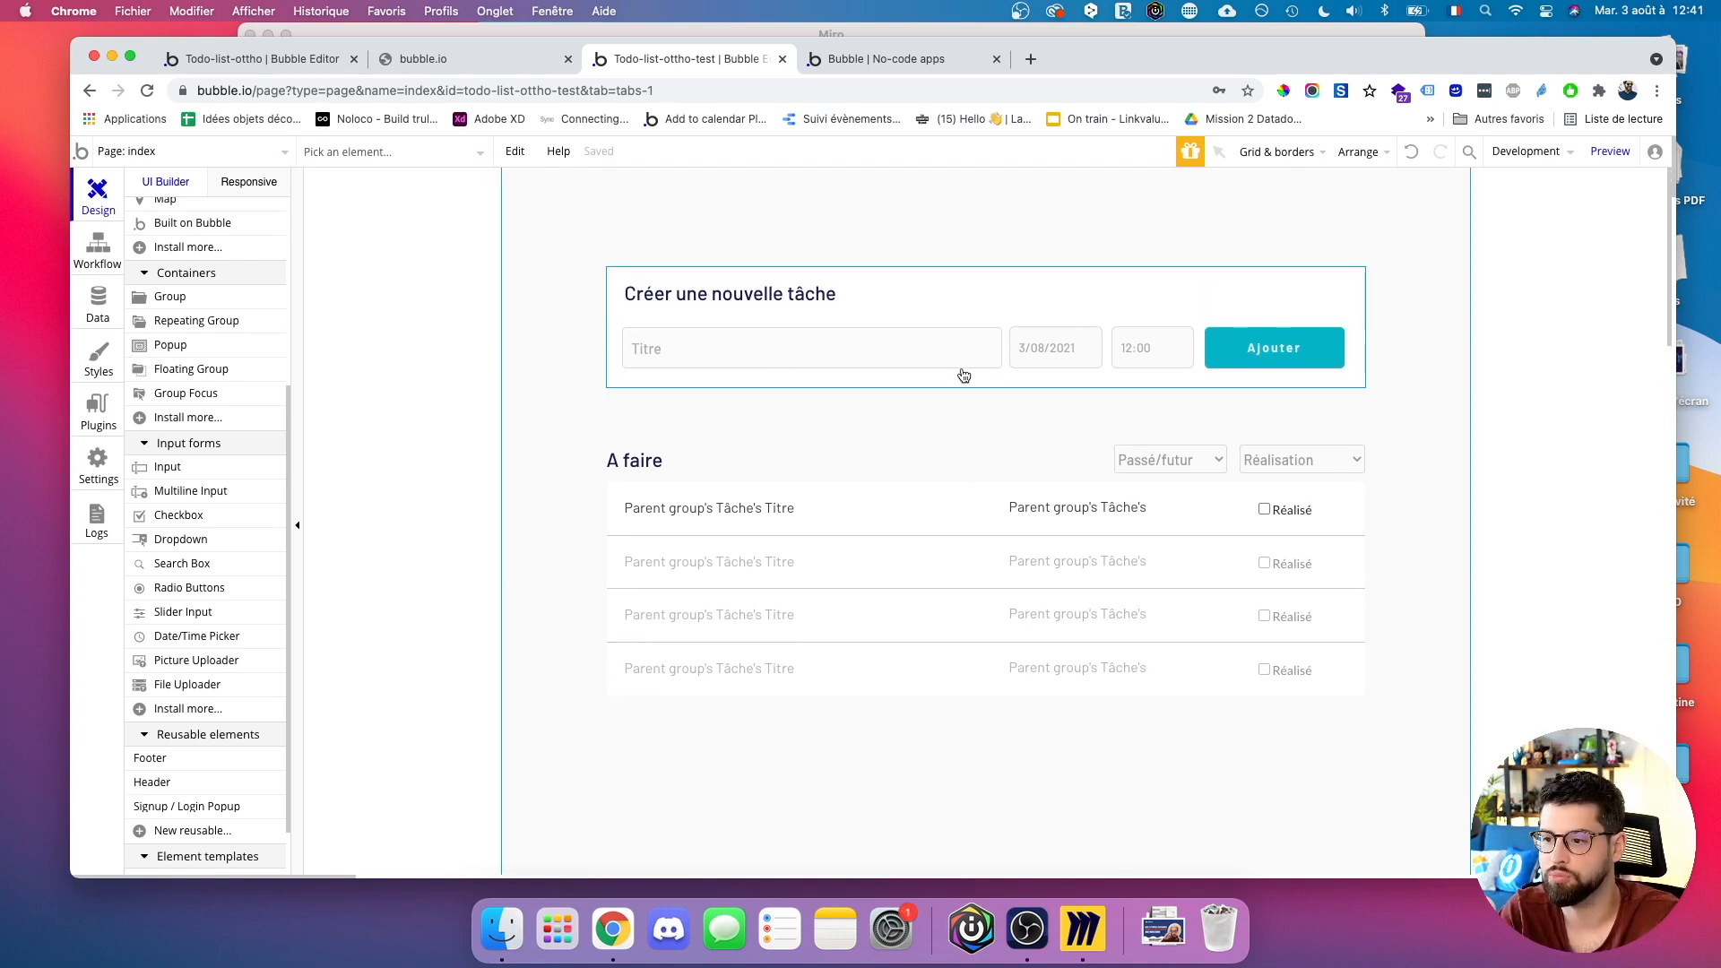
double_click(963, 357)
left_click_drag(1003, 349, 866, 348)
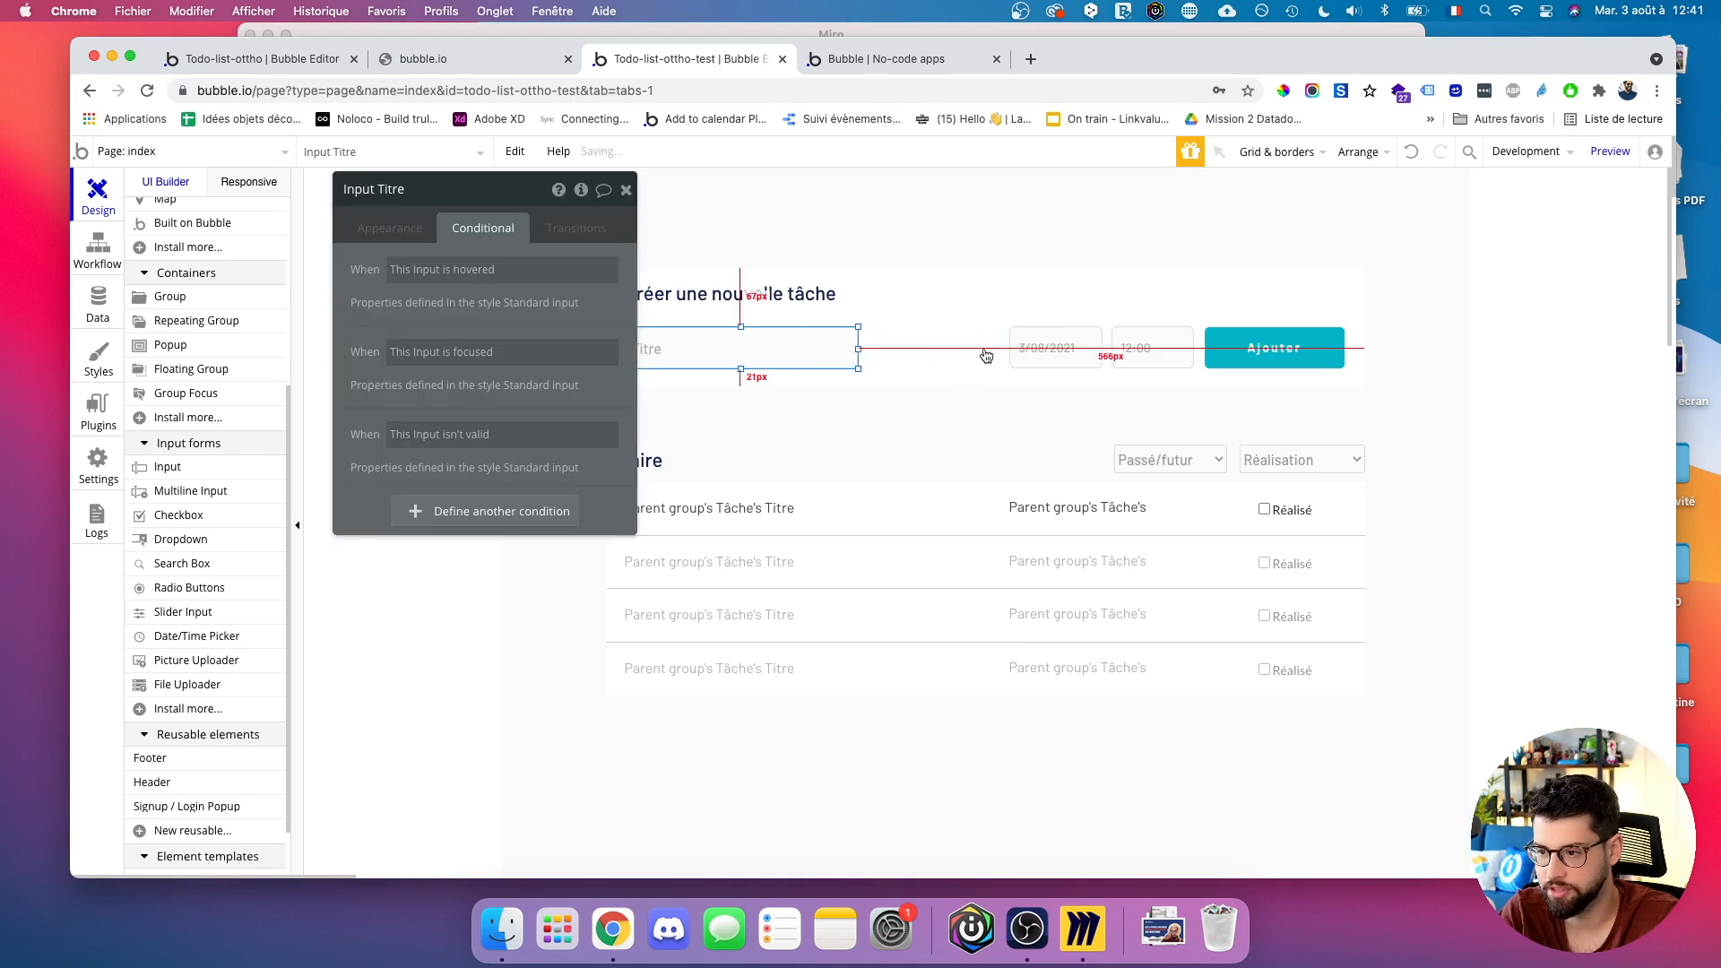
left_click_drag(1020, 353, 876, 354)
left_click(1222, 354)
left_click_drag(1221, 355, 1077, 356)
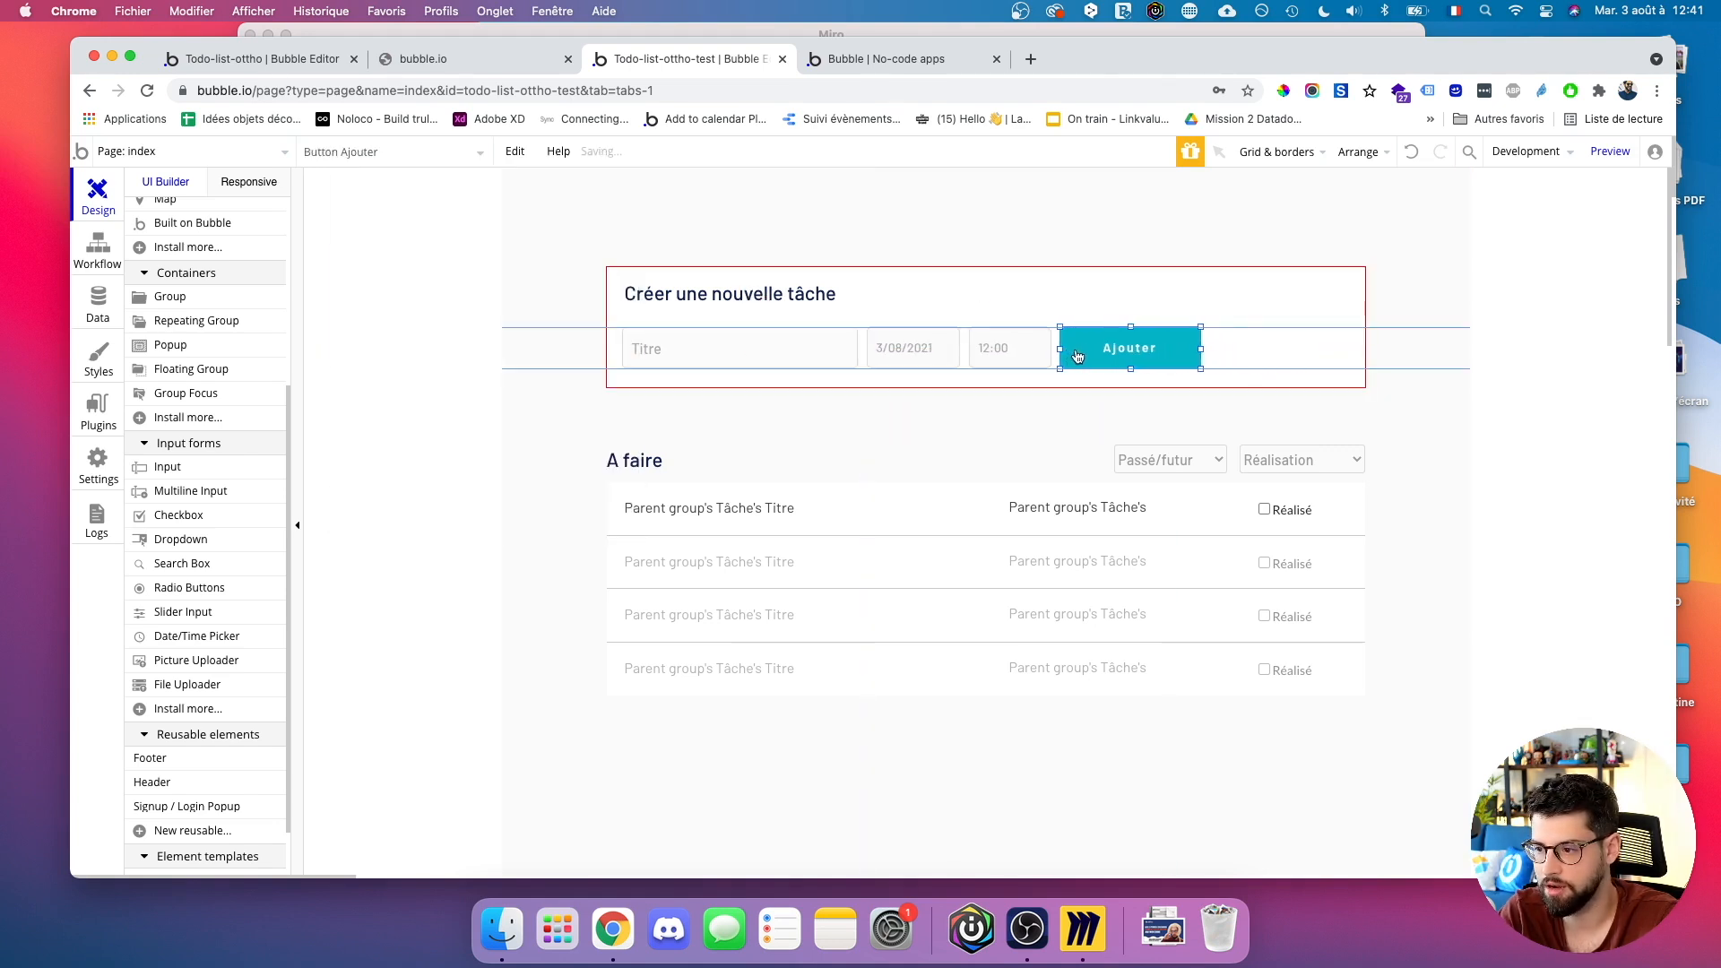
left_click_drag(1200, 348, 1134, 347)
Narrow the Créer une nouvelle tâche heading and shrink its group to 600px wide.
left_click(1189, 347)
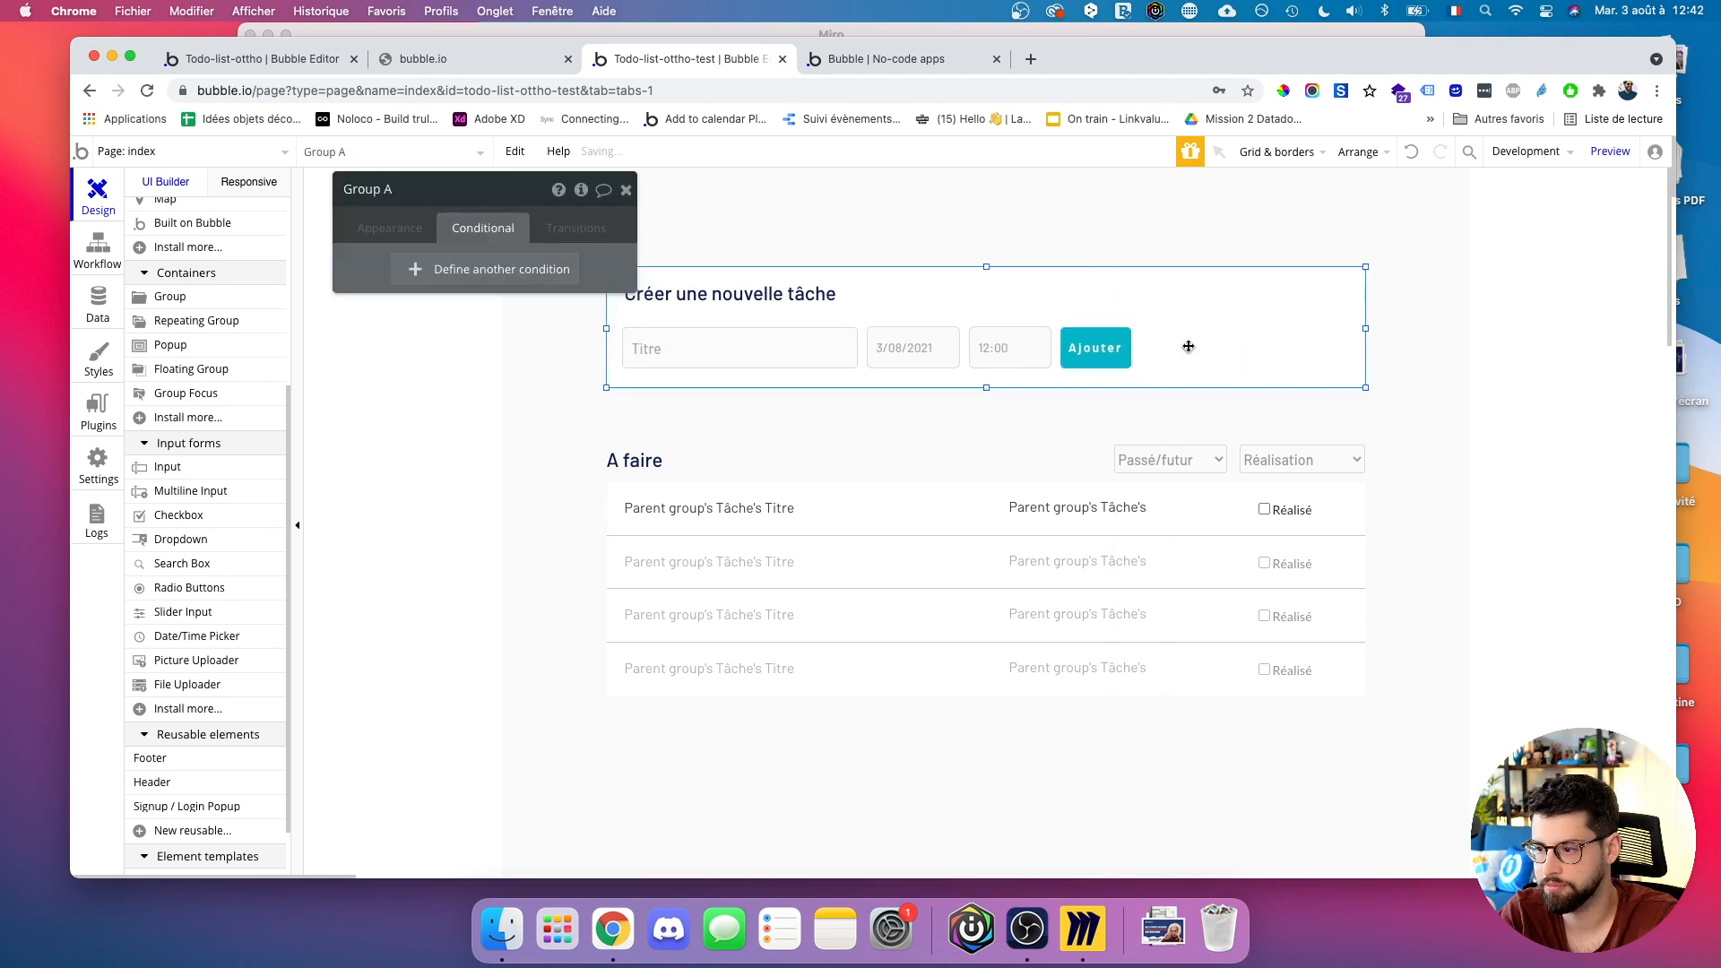
double_click(1172, 329)
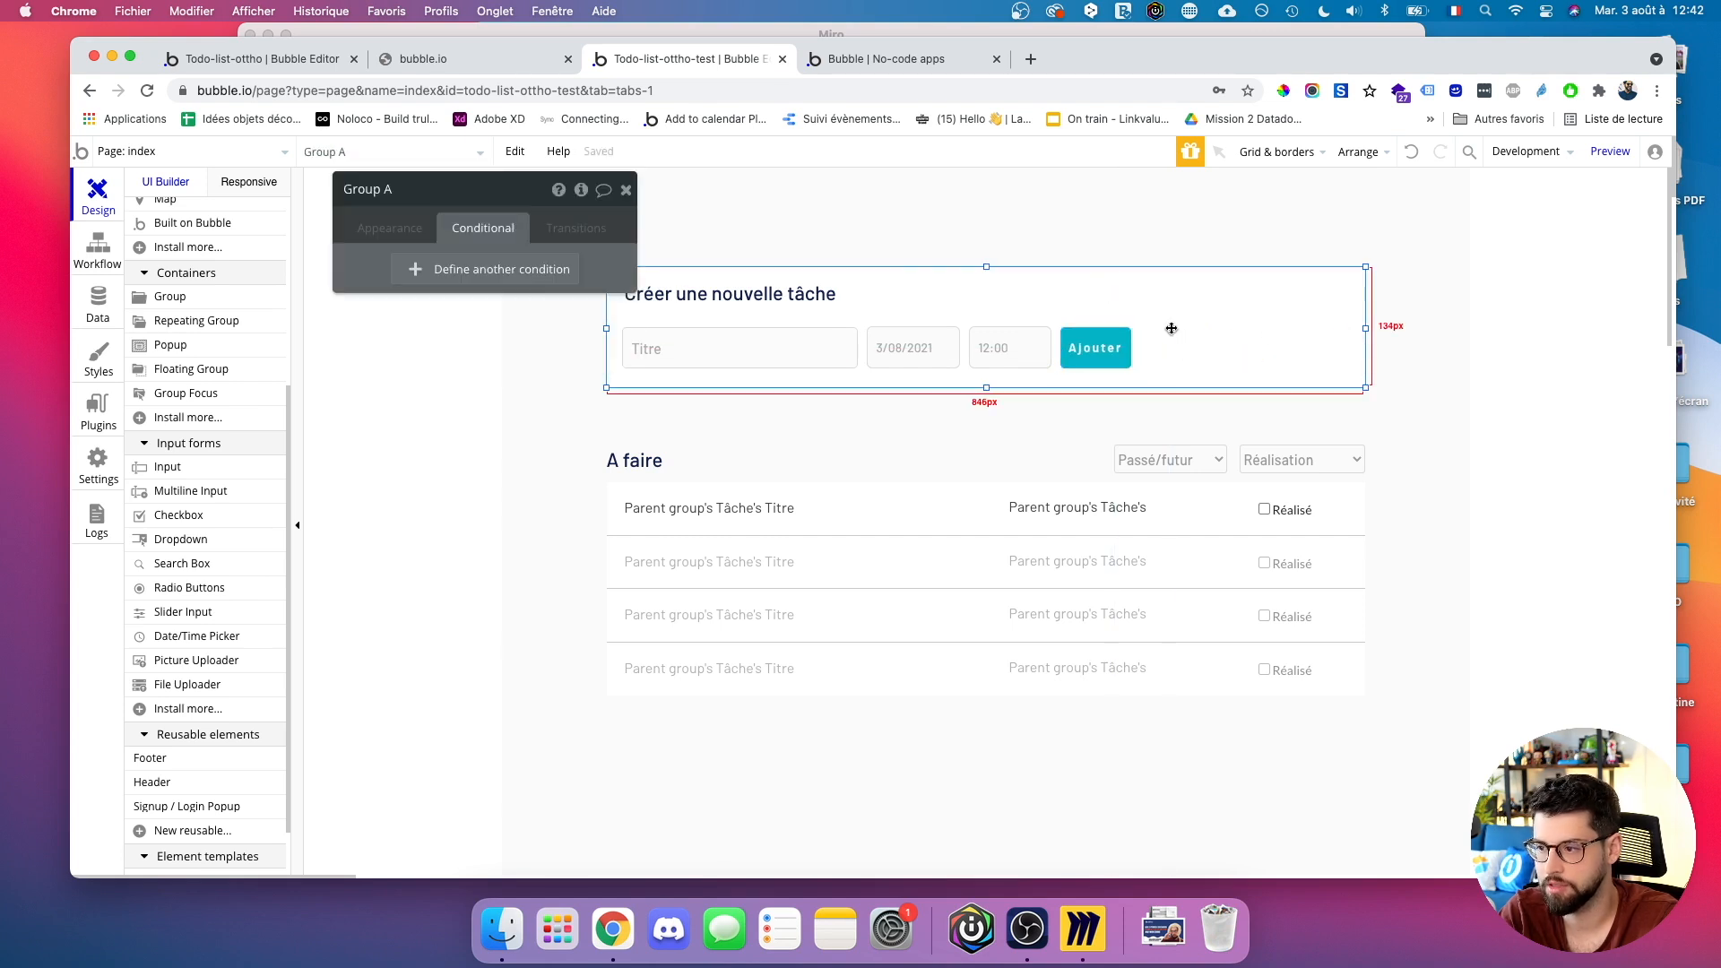
left_click(1310, 296)
left_click_drag(1364, 296, 1143, 296)
left_click(1181, 337)
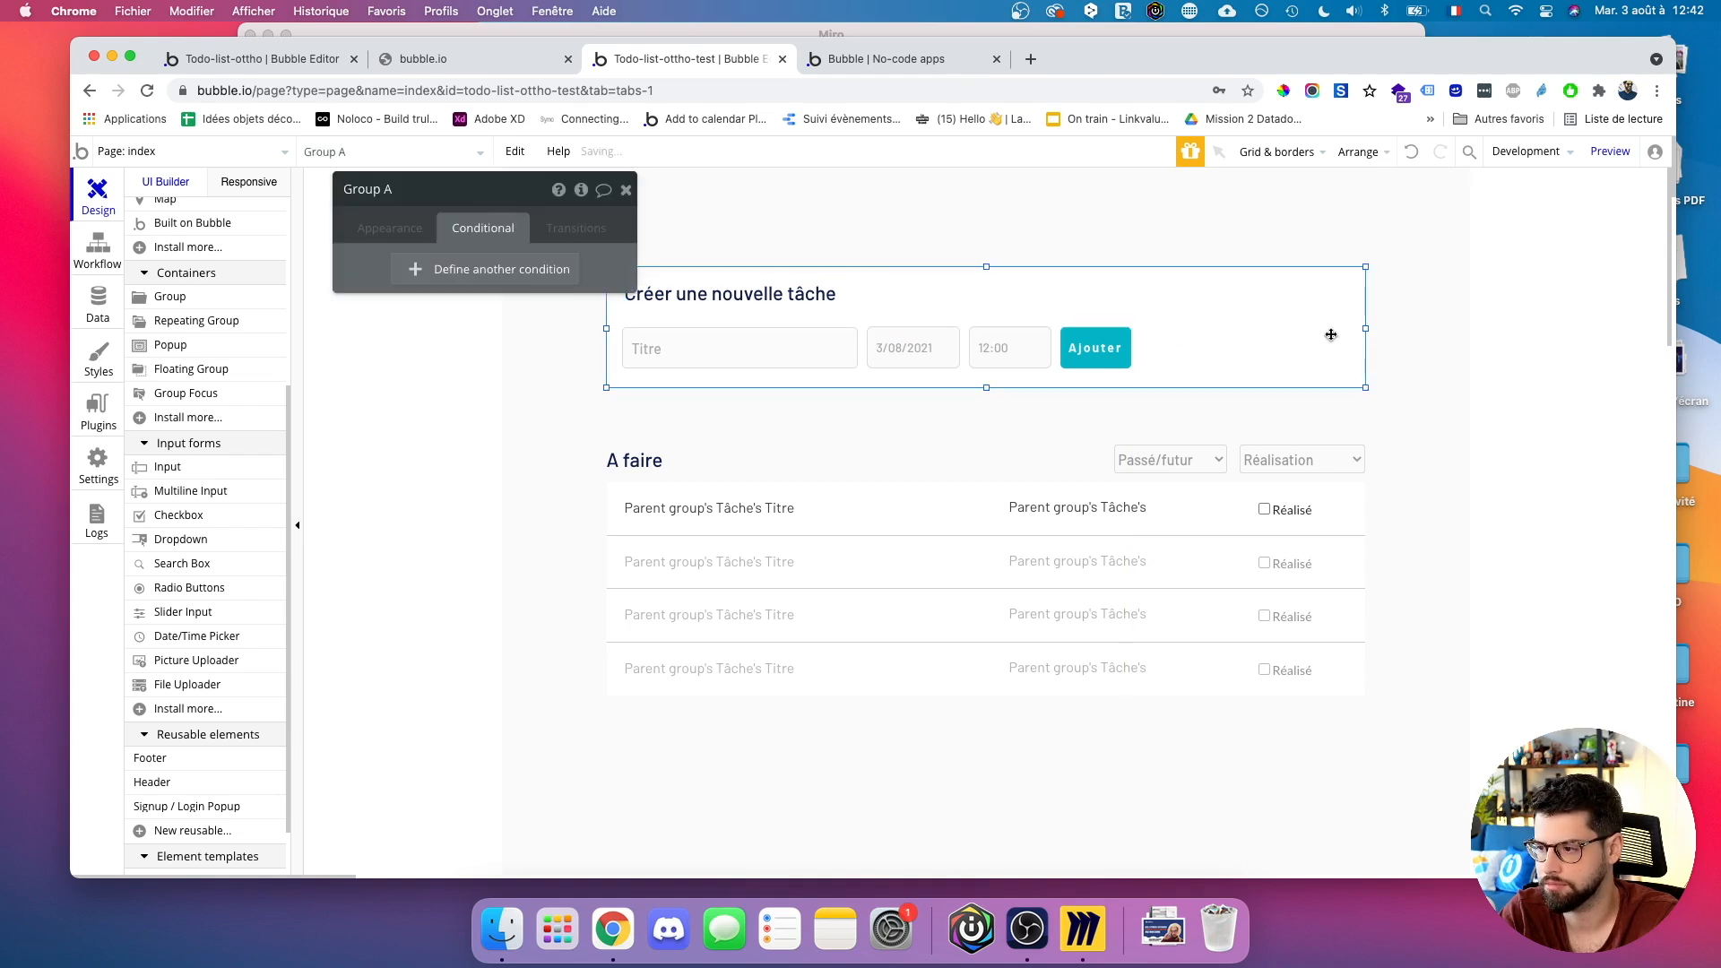
left_click_drag(1365, 328, 1146, 330)
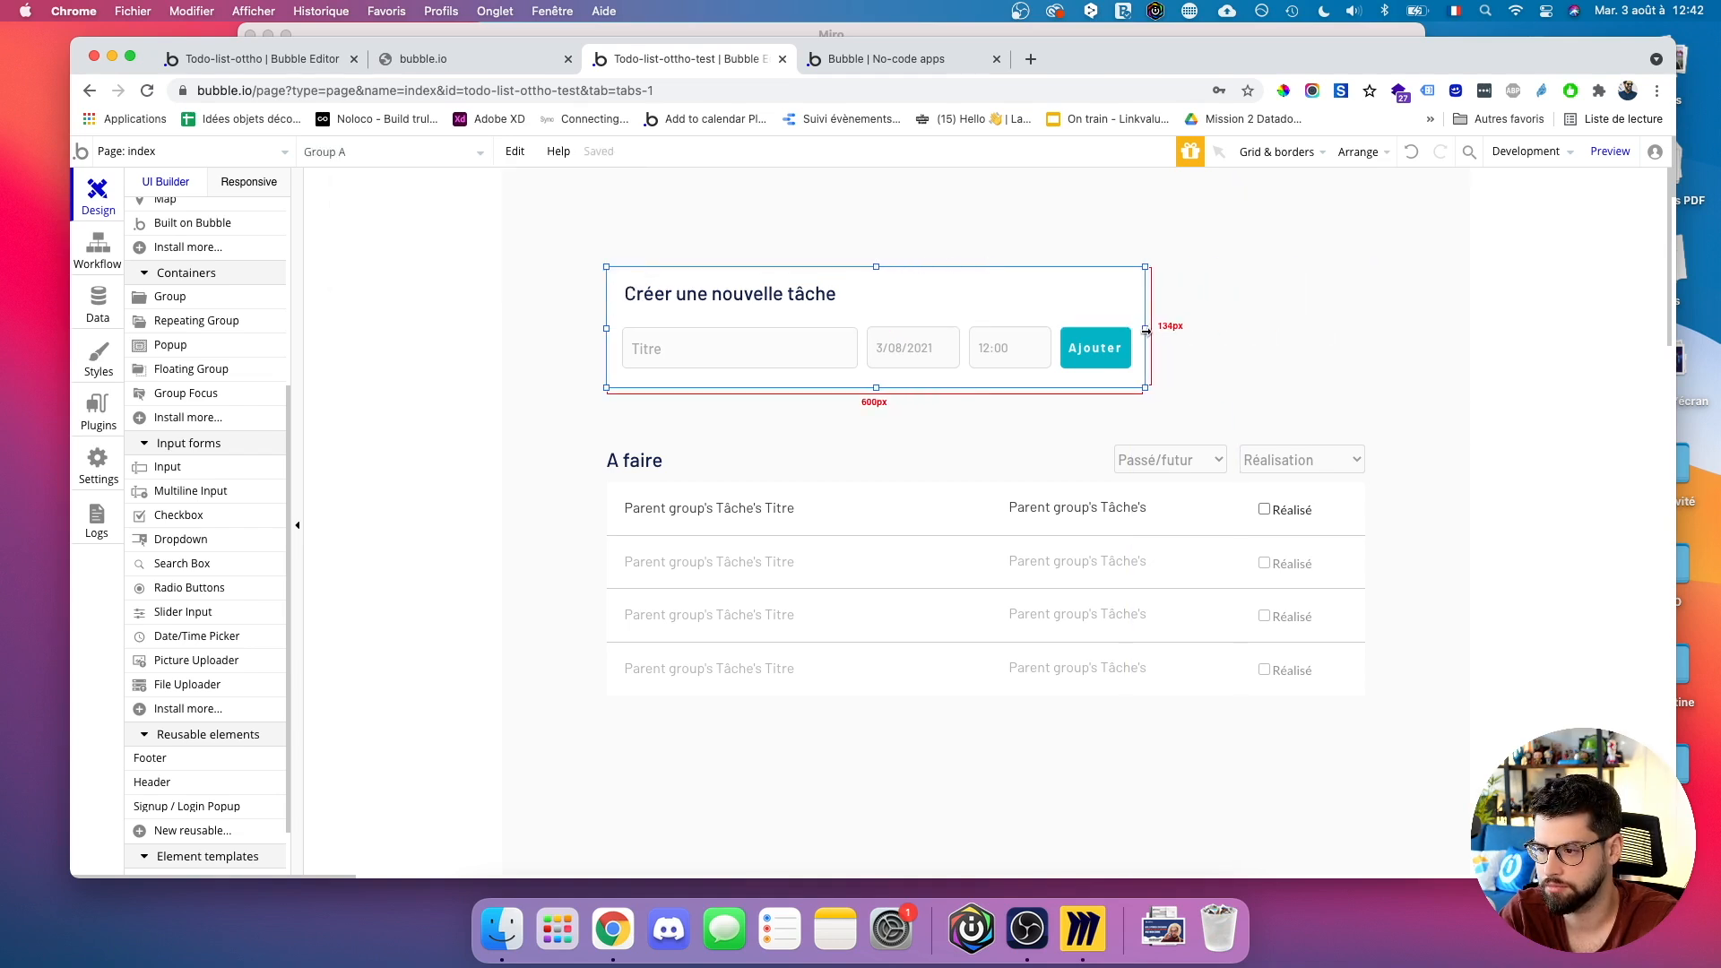
left_click(1191, 364)
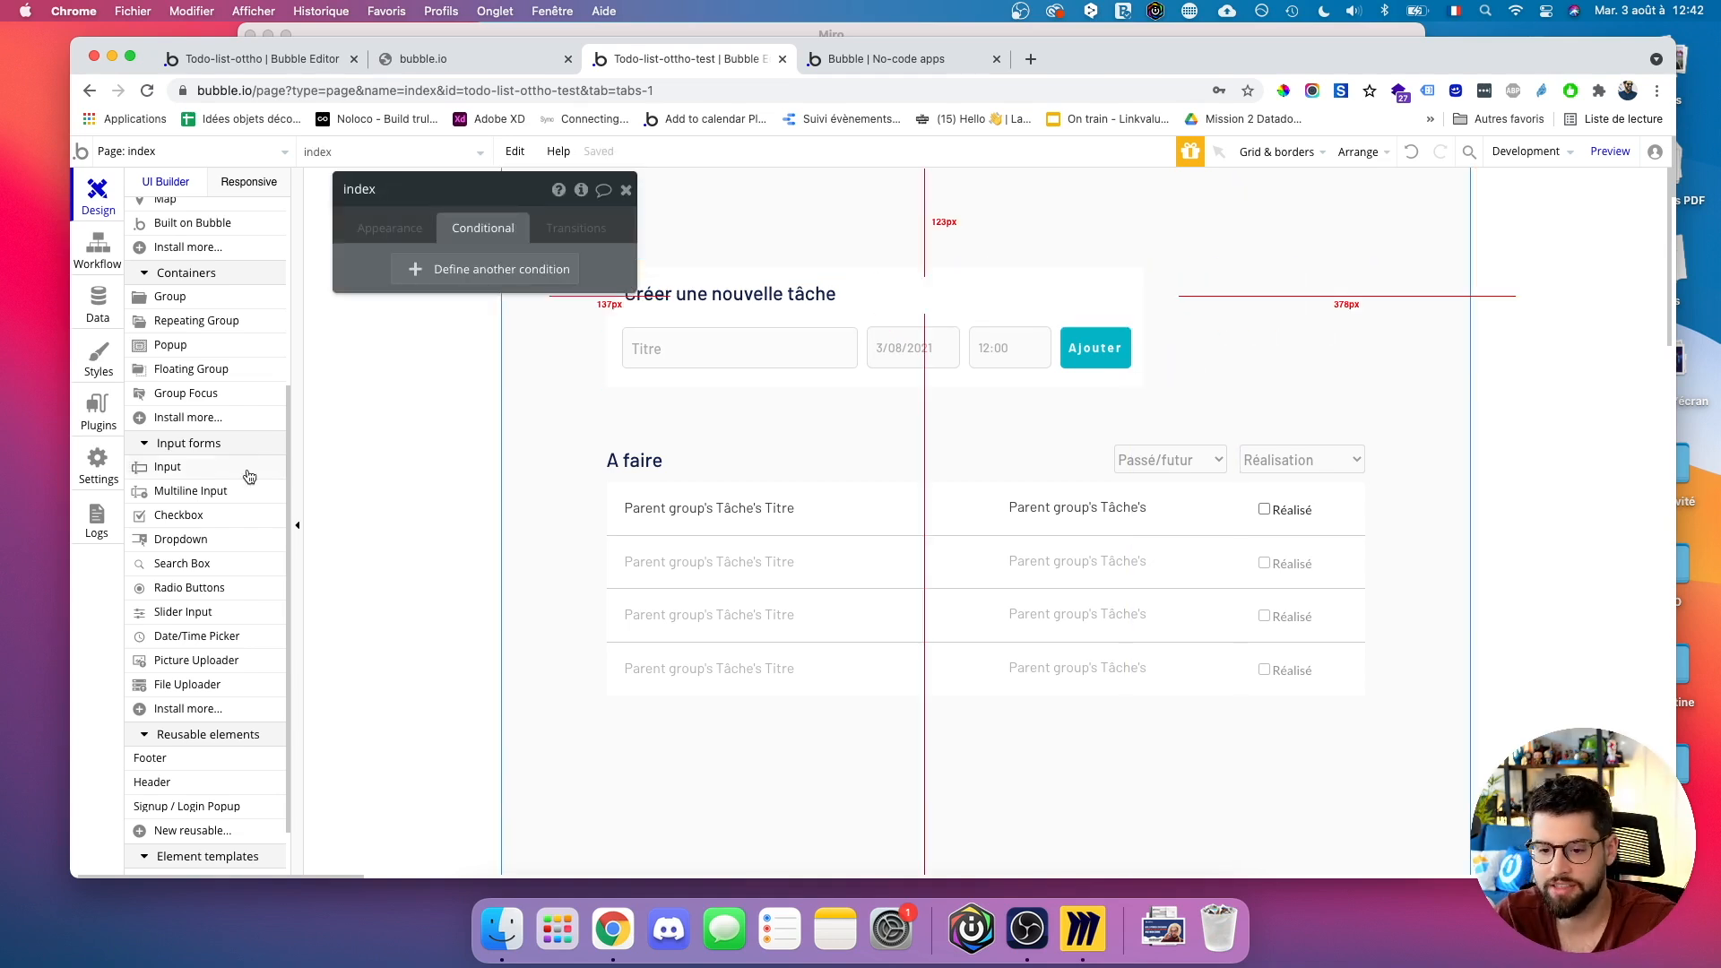
Draw a new group, about 232 × 132 px, right of the creation form.
scroll(140, 686, "down", 3)
scroll(175, 727, "up", 10)
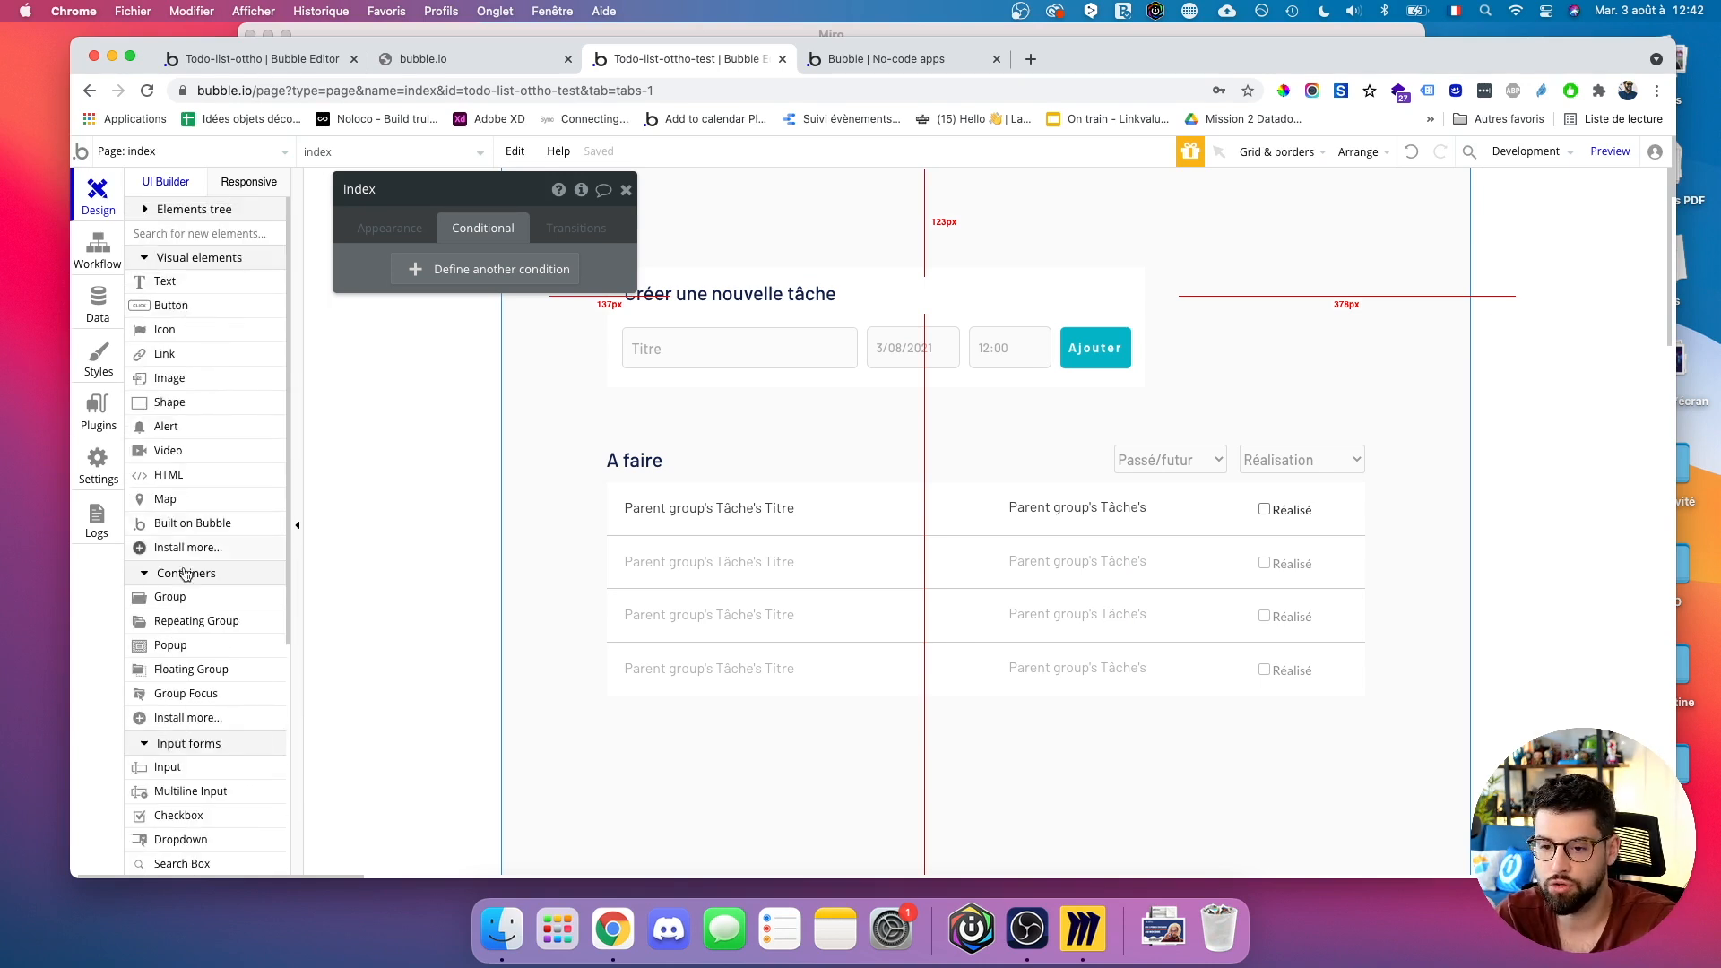
left_click(166, 596)
left_click_drag(1159, 265, 1368, 386)
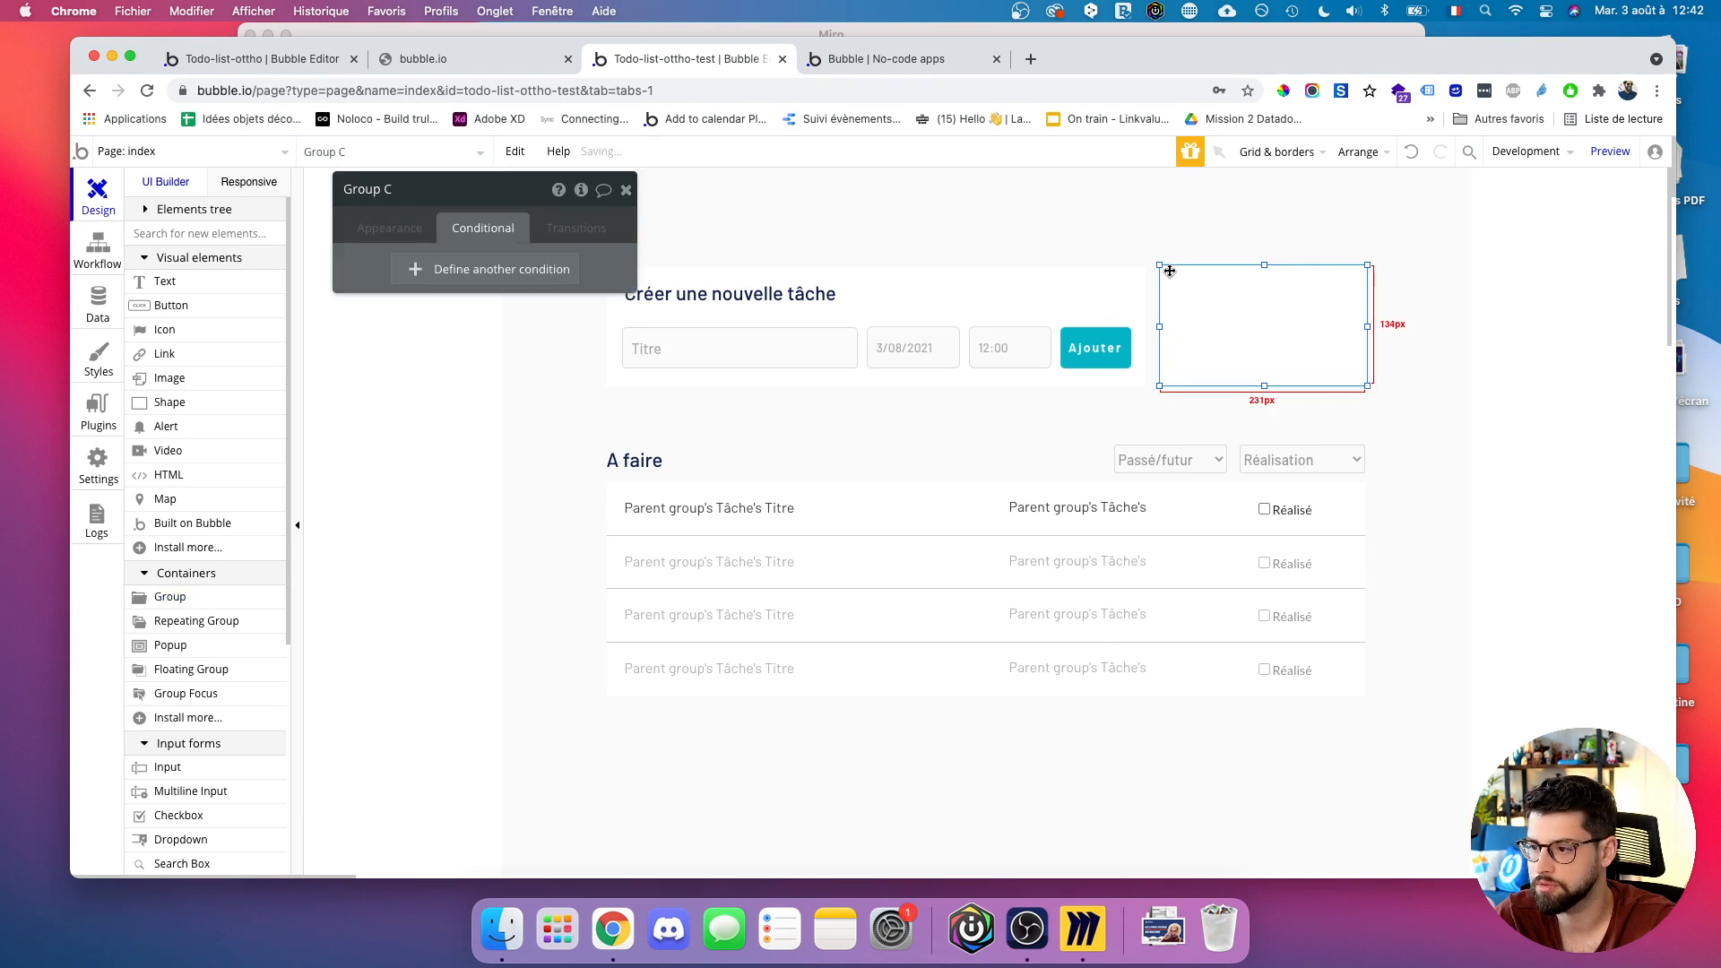
left_click_drag(1264, 385, 1265, 387)
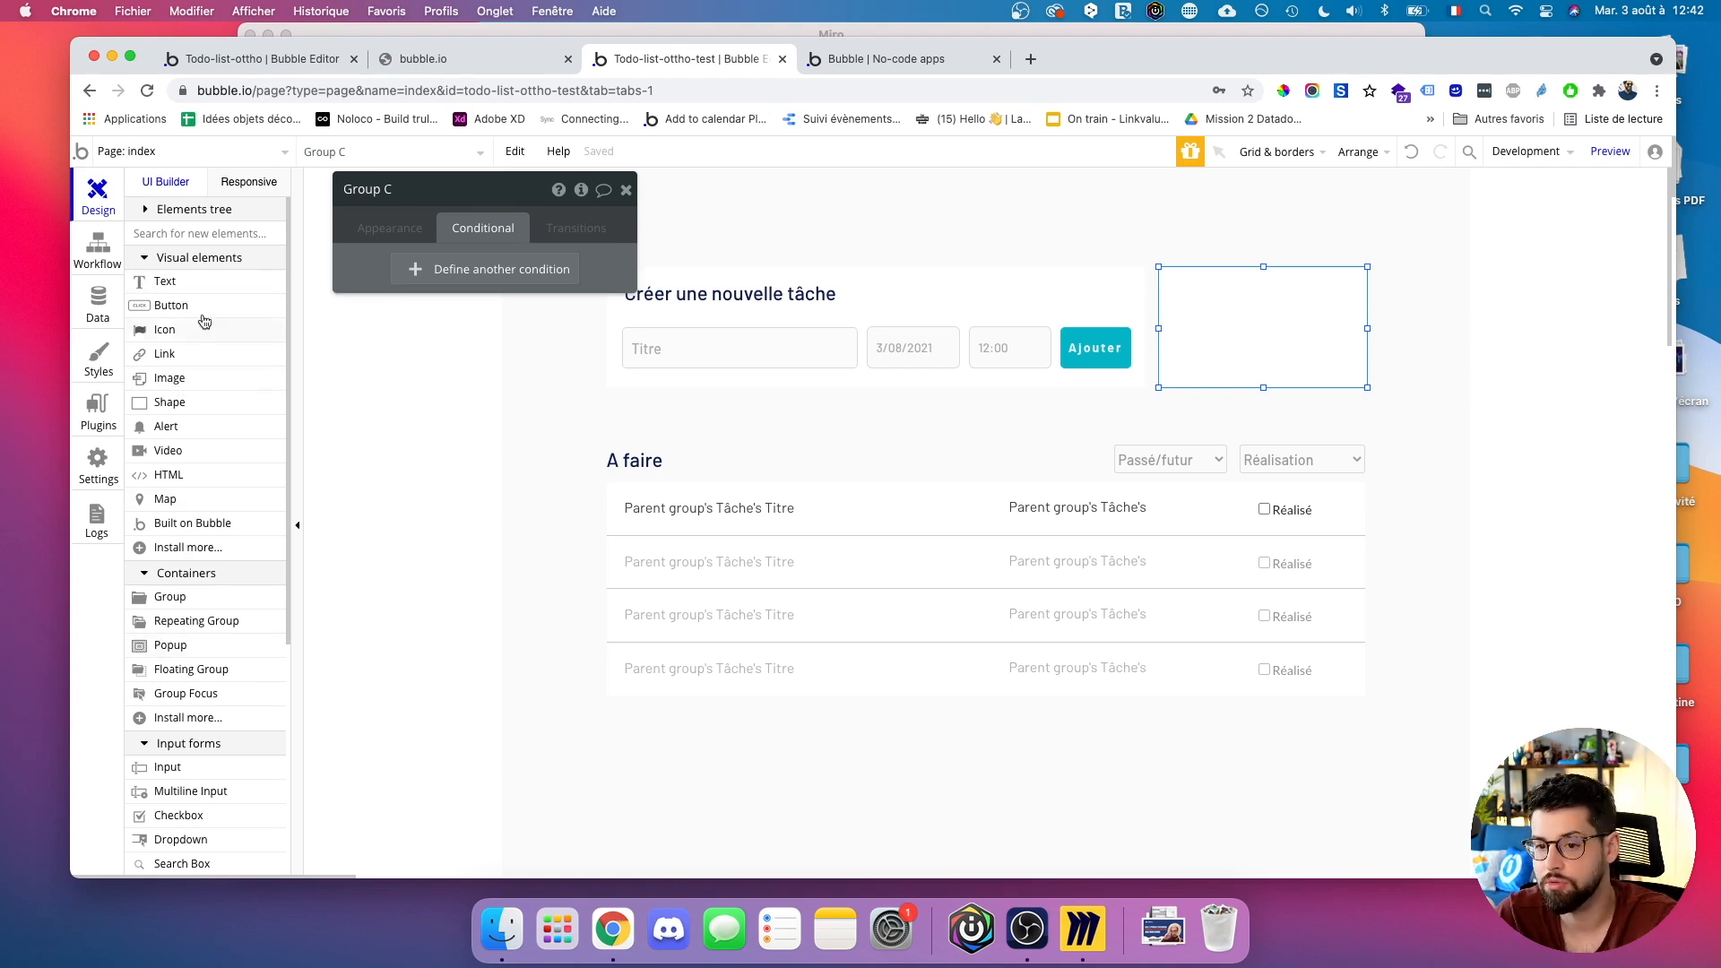
scroll(173, 549, "down", 3)
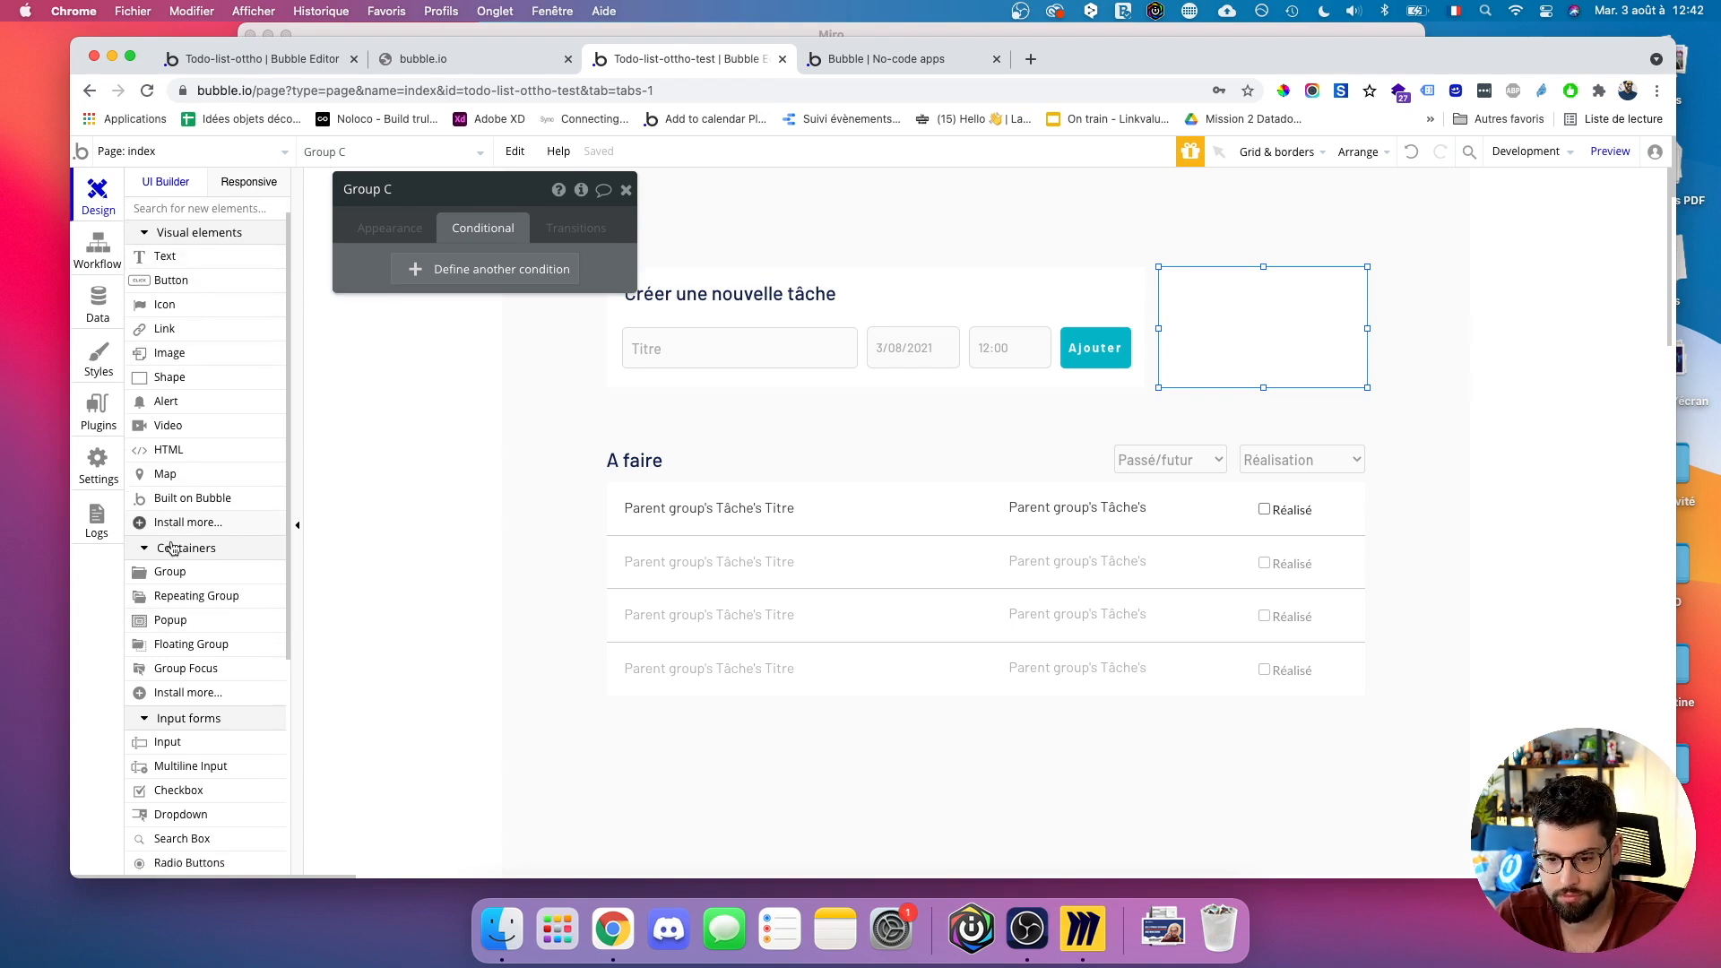
Add an input with placeholder 'Email' inside the new group.
left_click(168, 652)
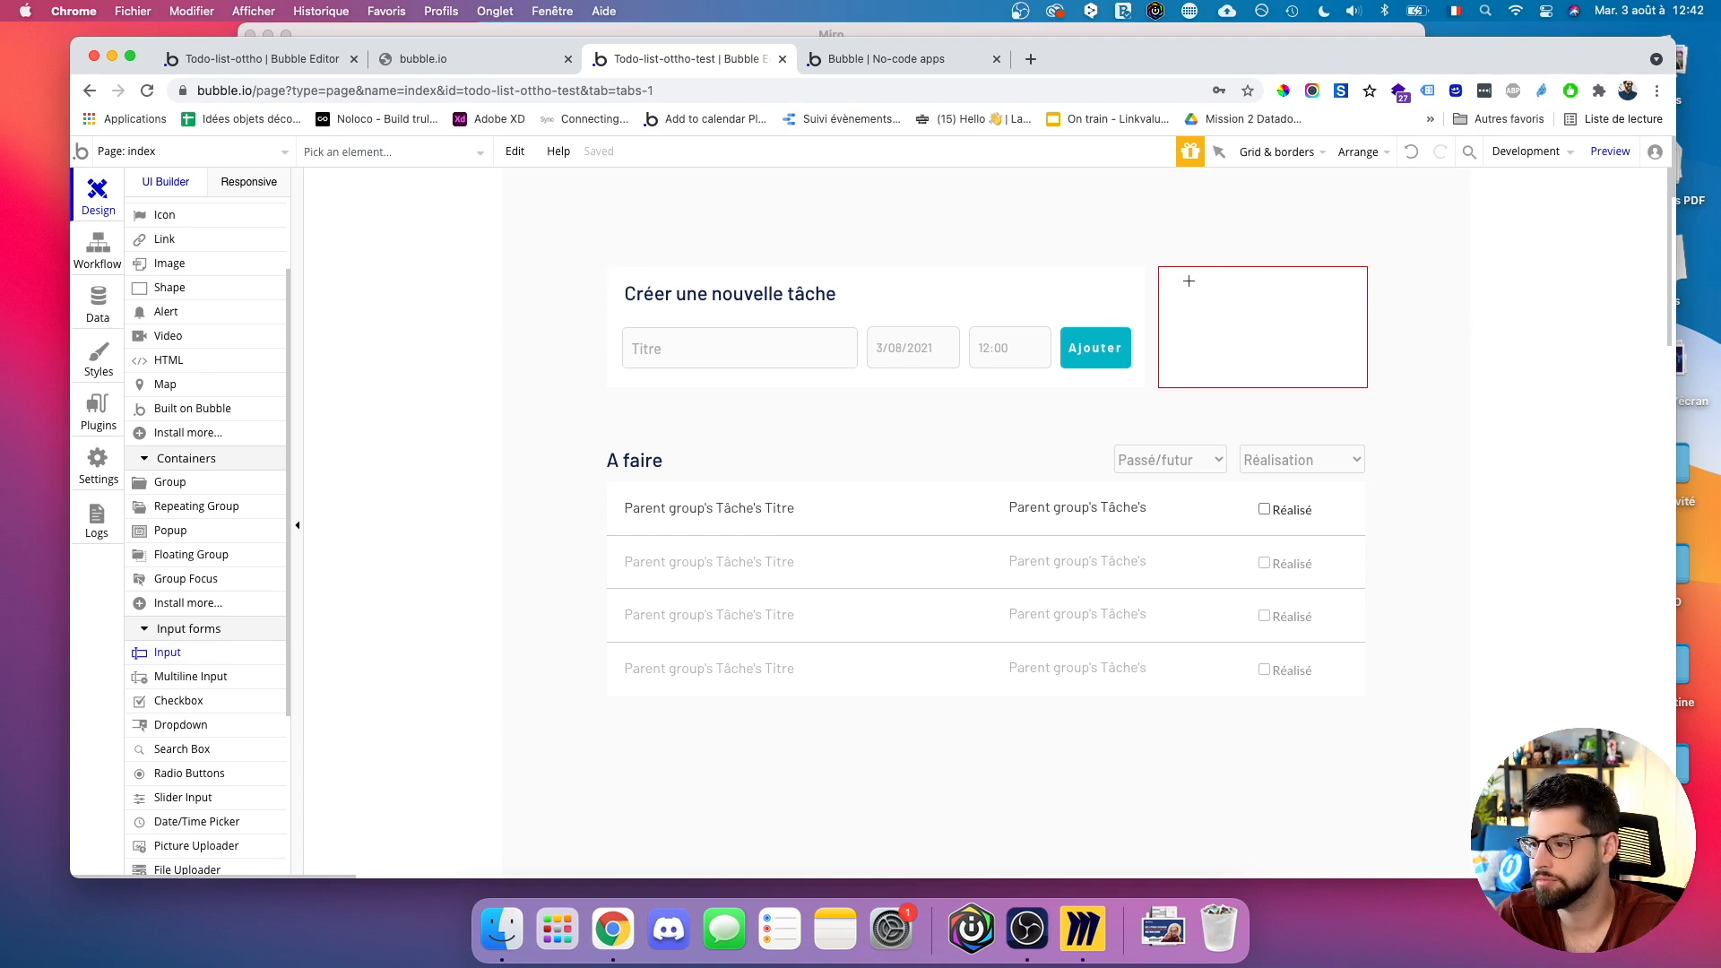
left_click_drag(1233, 278, 1352, 306)
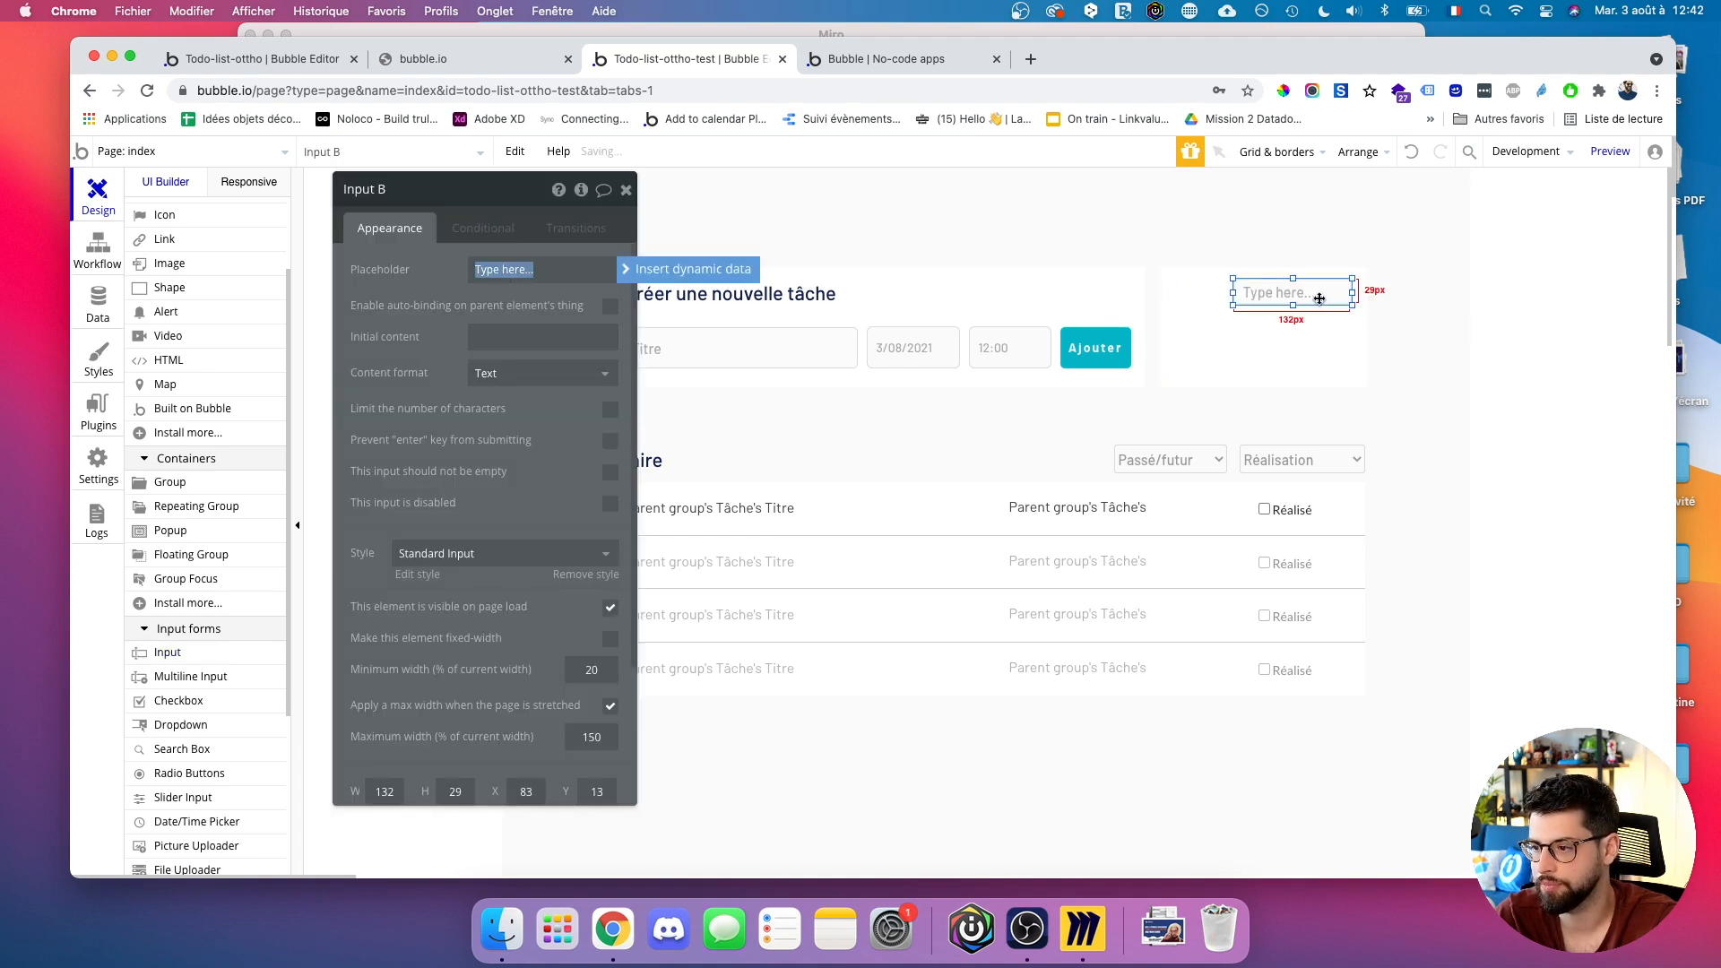
type("Email")
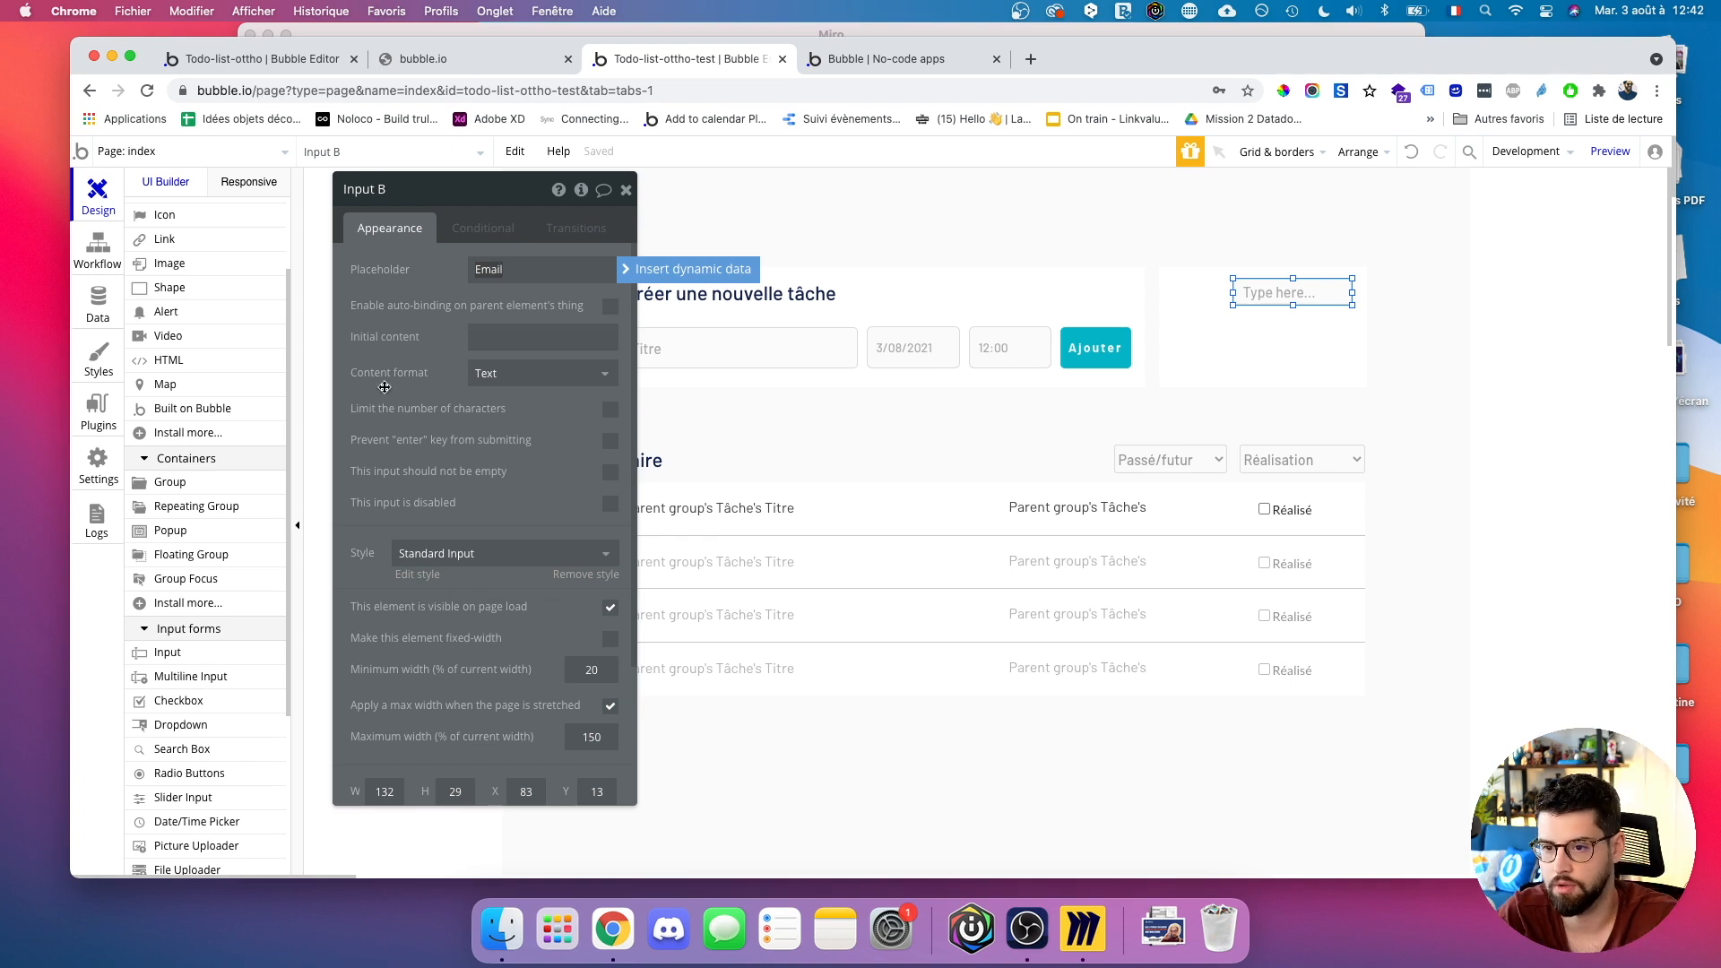
key("Return")
mouse_move(1255, 296)
left_mouse_down()
mouse_move(1268, 305)
mouse_move(1246, 325)
mouse_move(1265, 299)
left_mouse_up()
scroll(180, 574, "down", 2)
Add a picture uploader labelled 'Ajouter une image' at the group's top left.
left_click(197, 747)
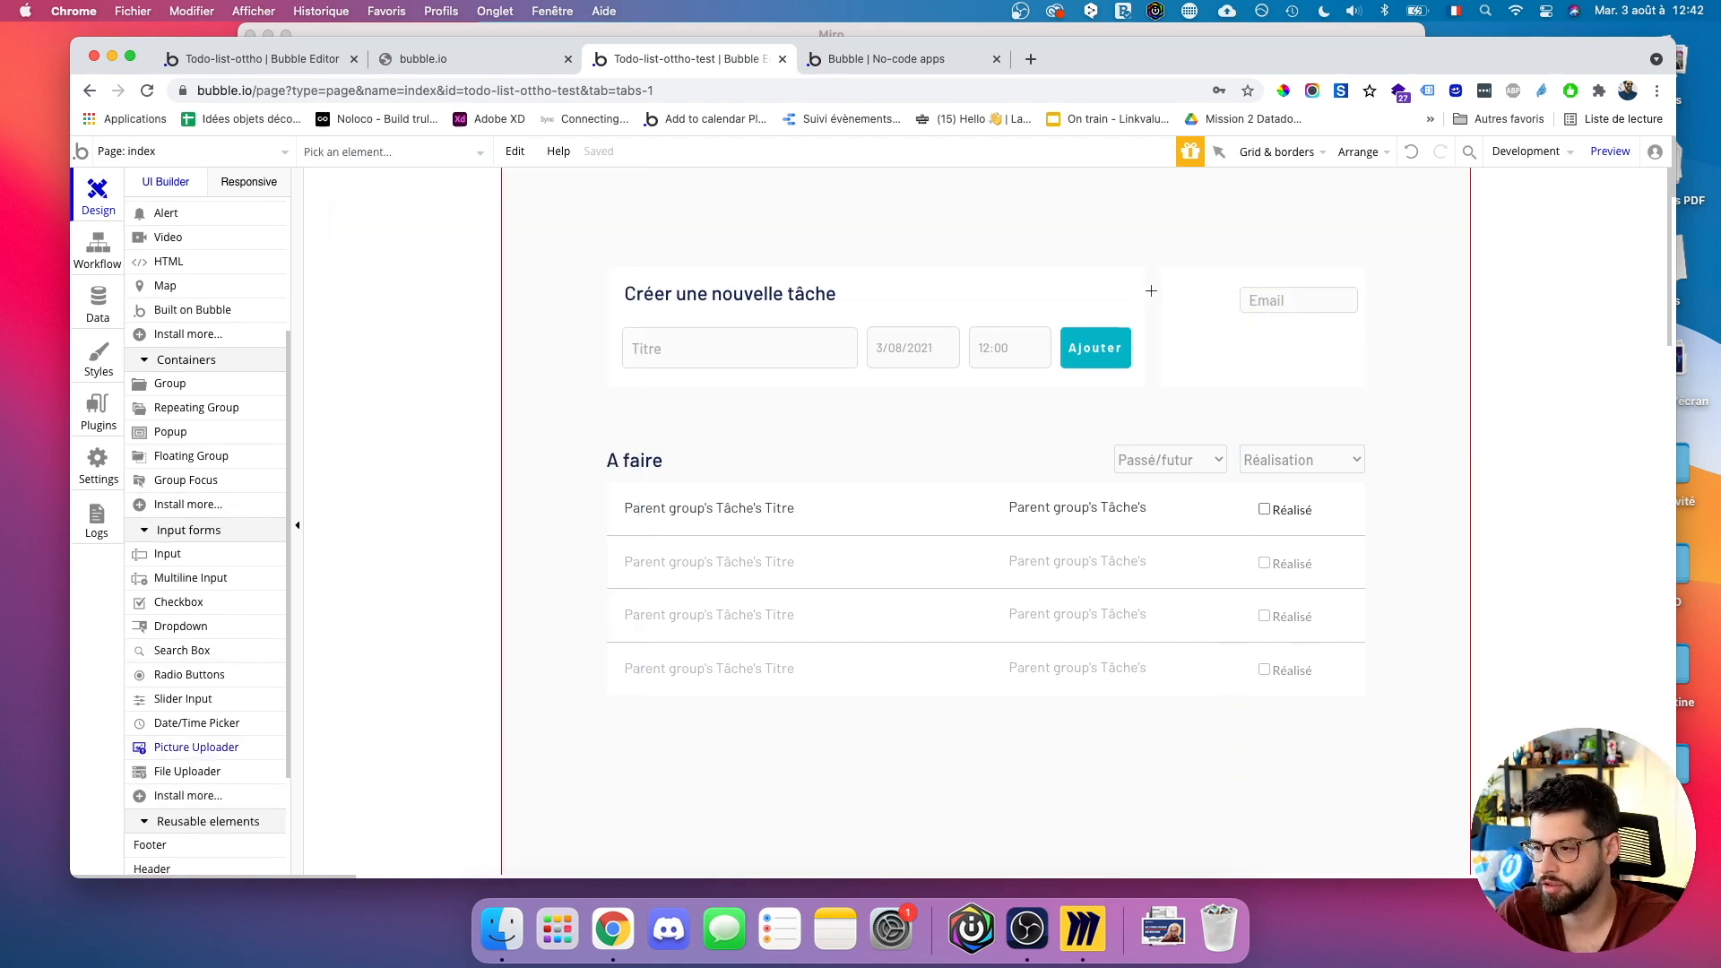
left_click_drag(1169, 278, 1231, 338)
left_click(543, 268)
key("super+a")
type("Ajouter une image")
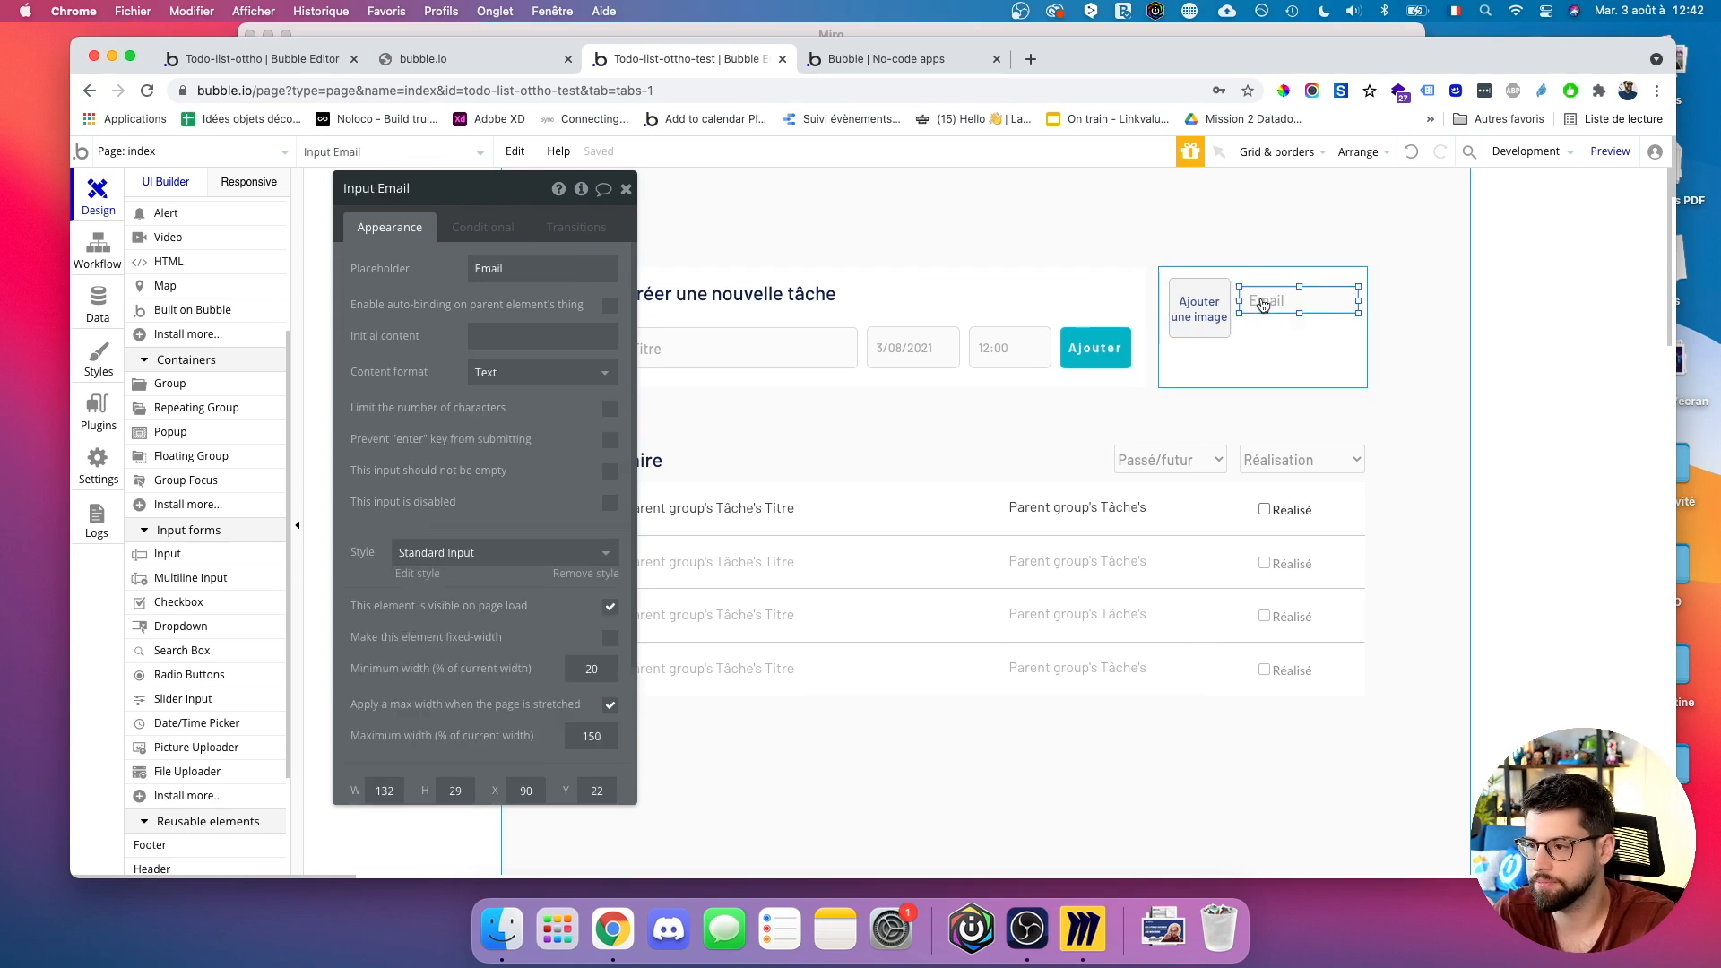
left_click_drag(1264, 305, 1263, 314)
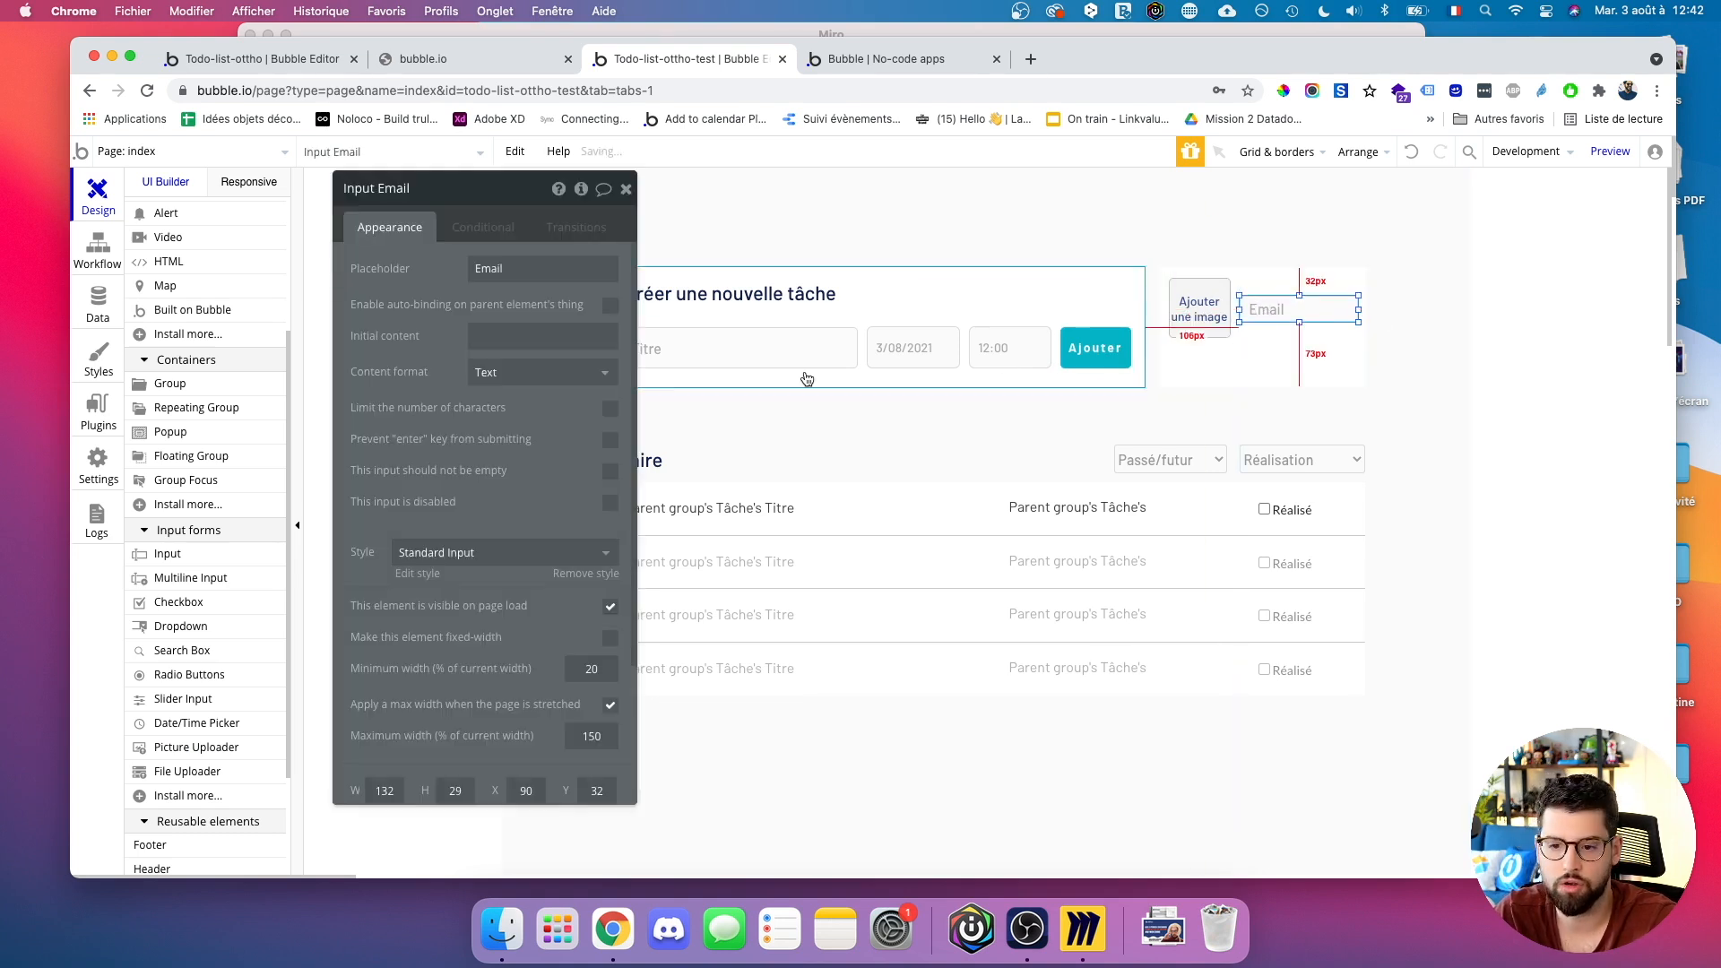
Add an 'Ajouter un utilisateur' button below the Email input.
scroll(193, 377, "up", 5)
left_click(170, 306)
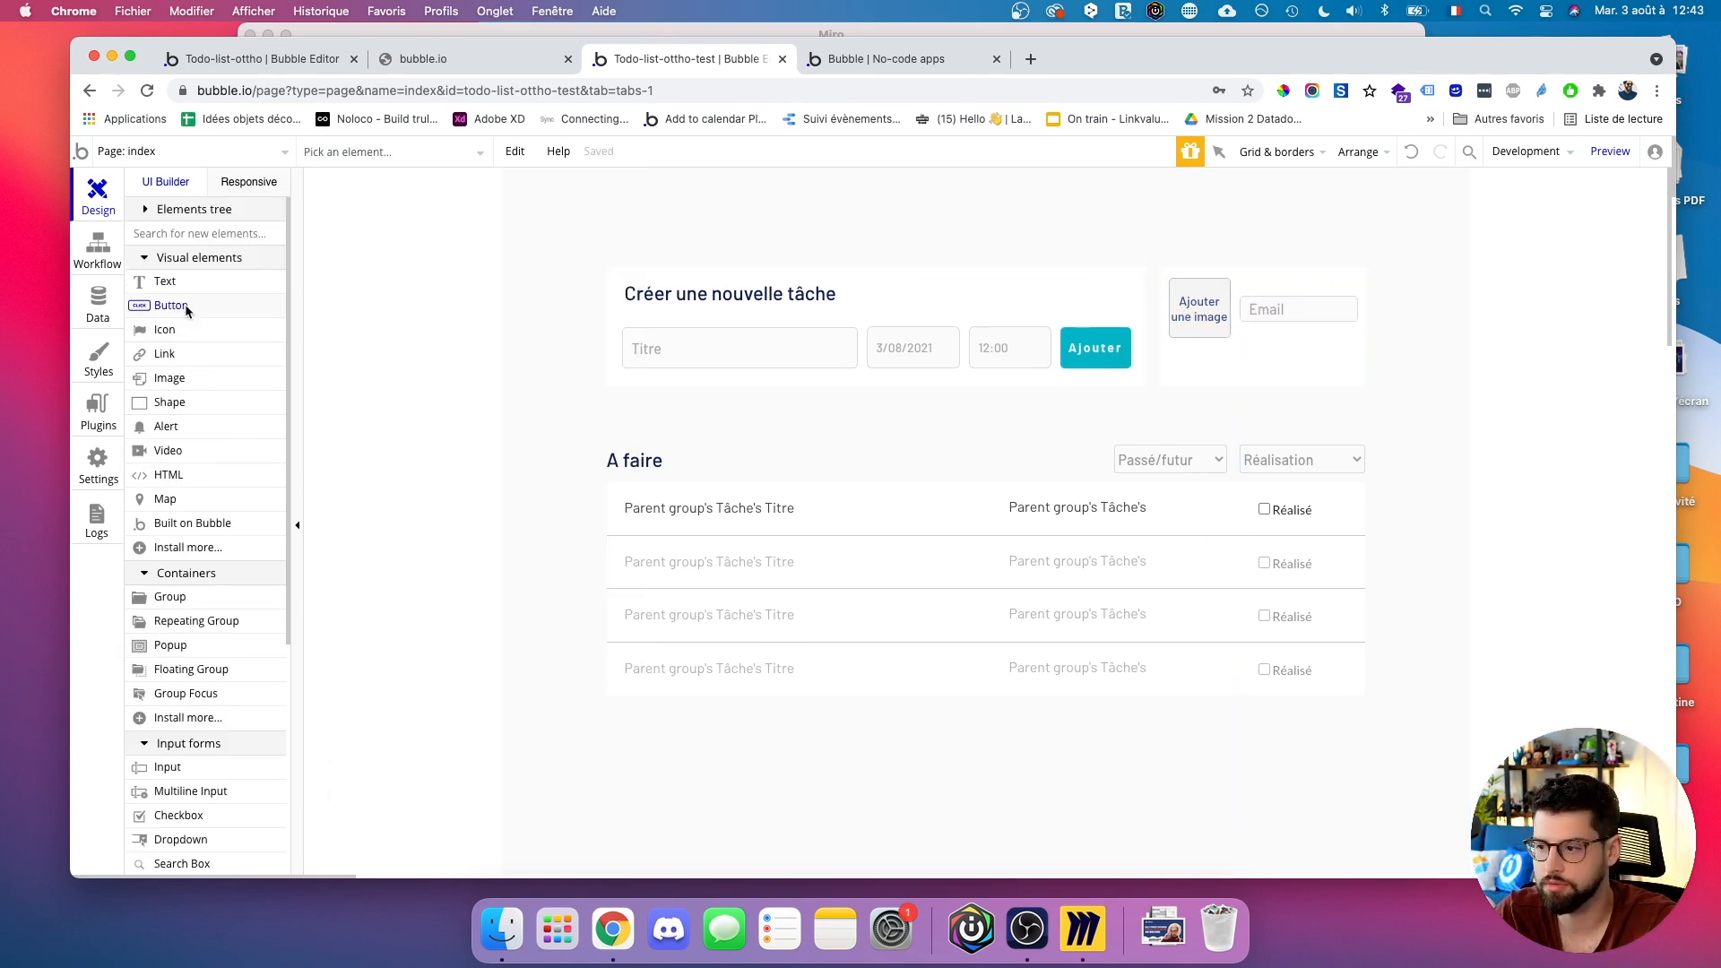
left_click_drag(1170, 346, 1358, 376)
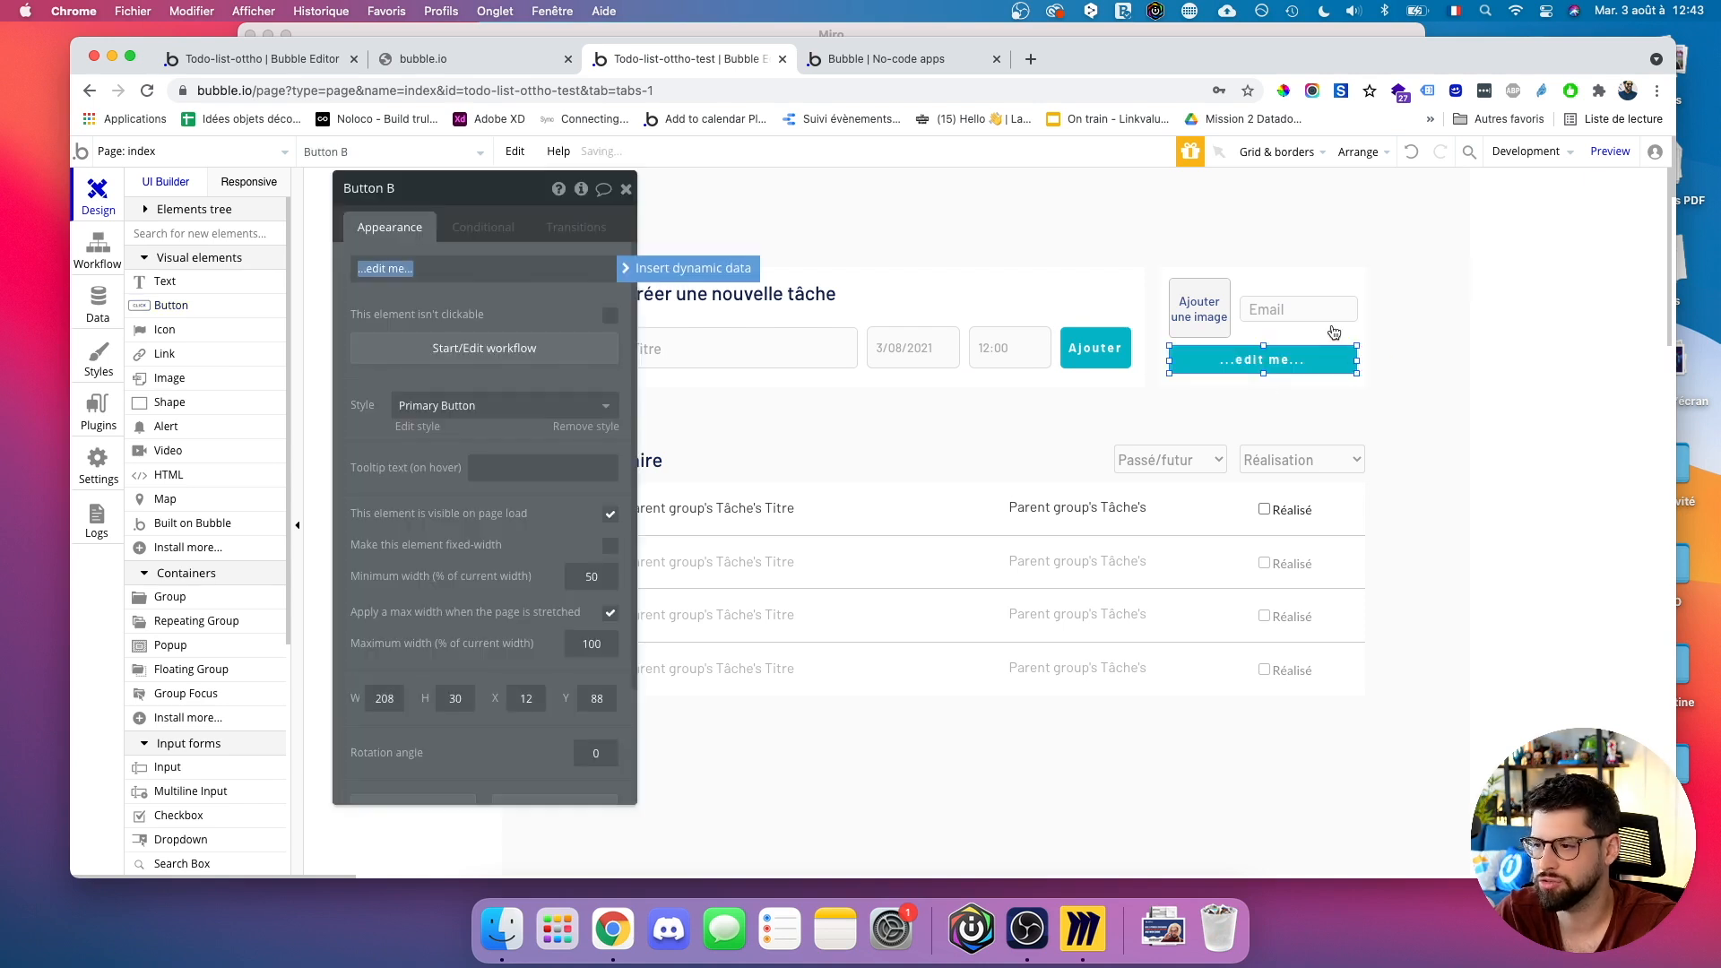
type("Ajouter un utilisateur")
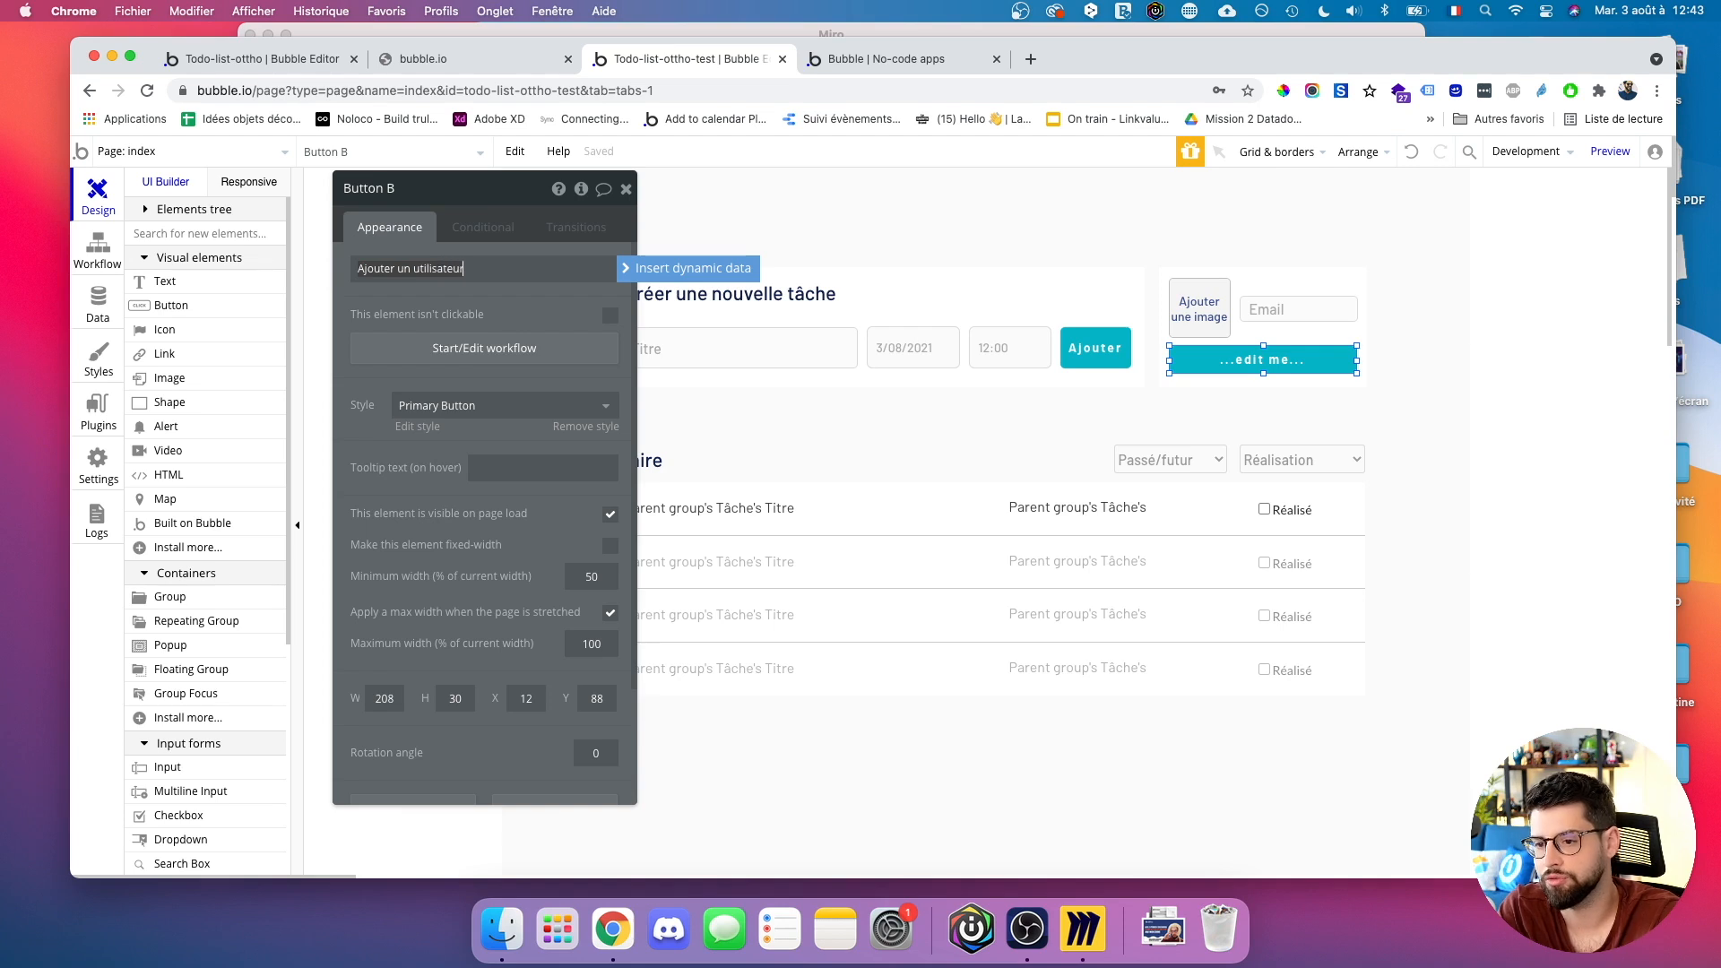
left_click(422, 329)
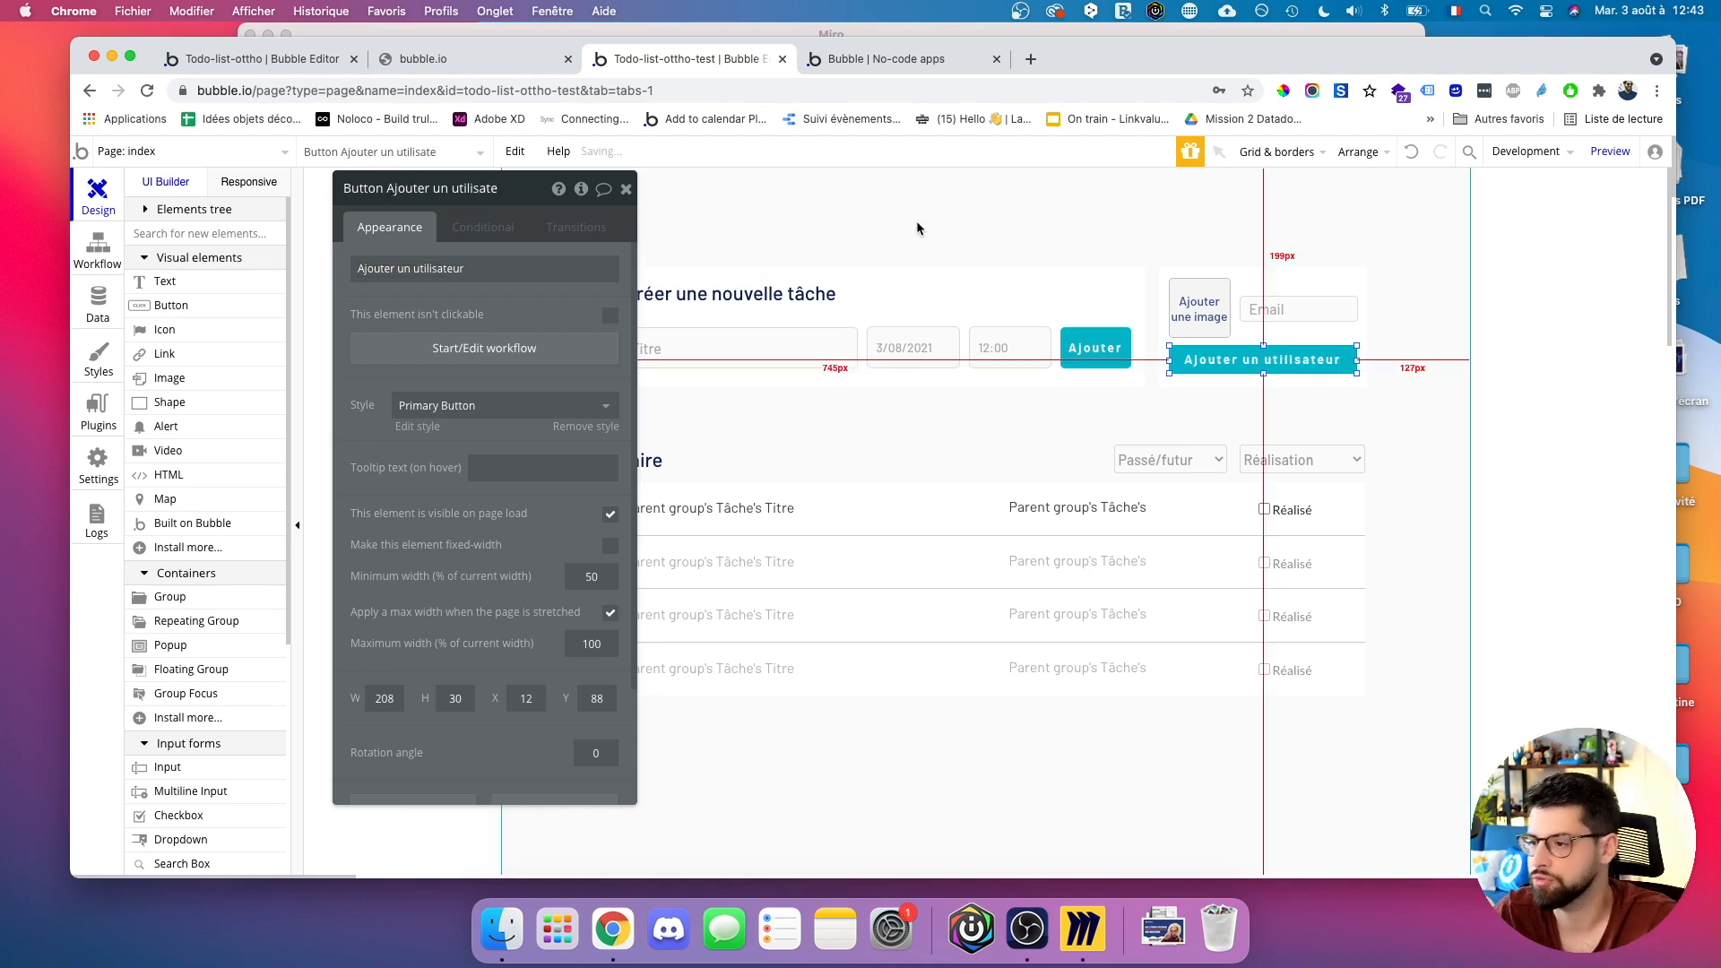
Shrink the uploader slightly, widen the button to 210 px, and start its click workflow.
left_click(1166, 315)
left_click_drag(1233, 339, 1233, 309)
left_click(1246, 309)
left_click(1313, 361)
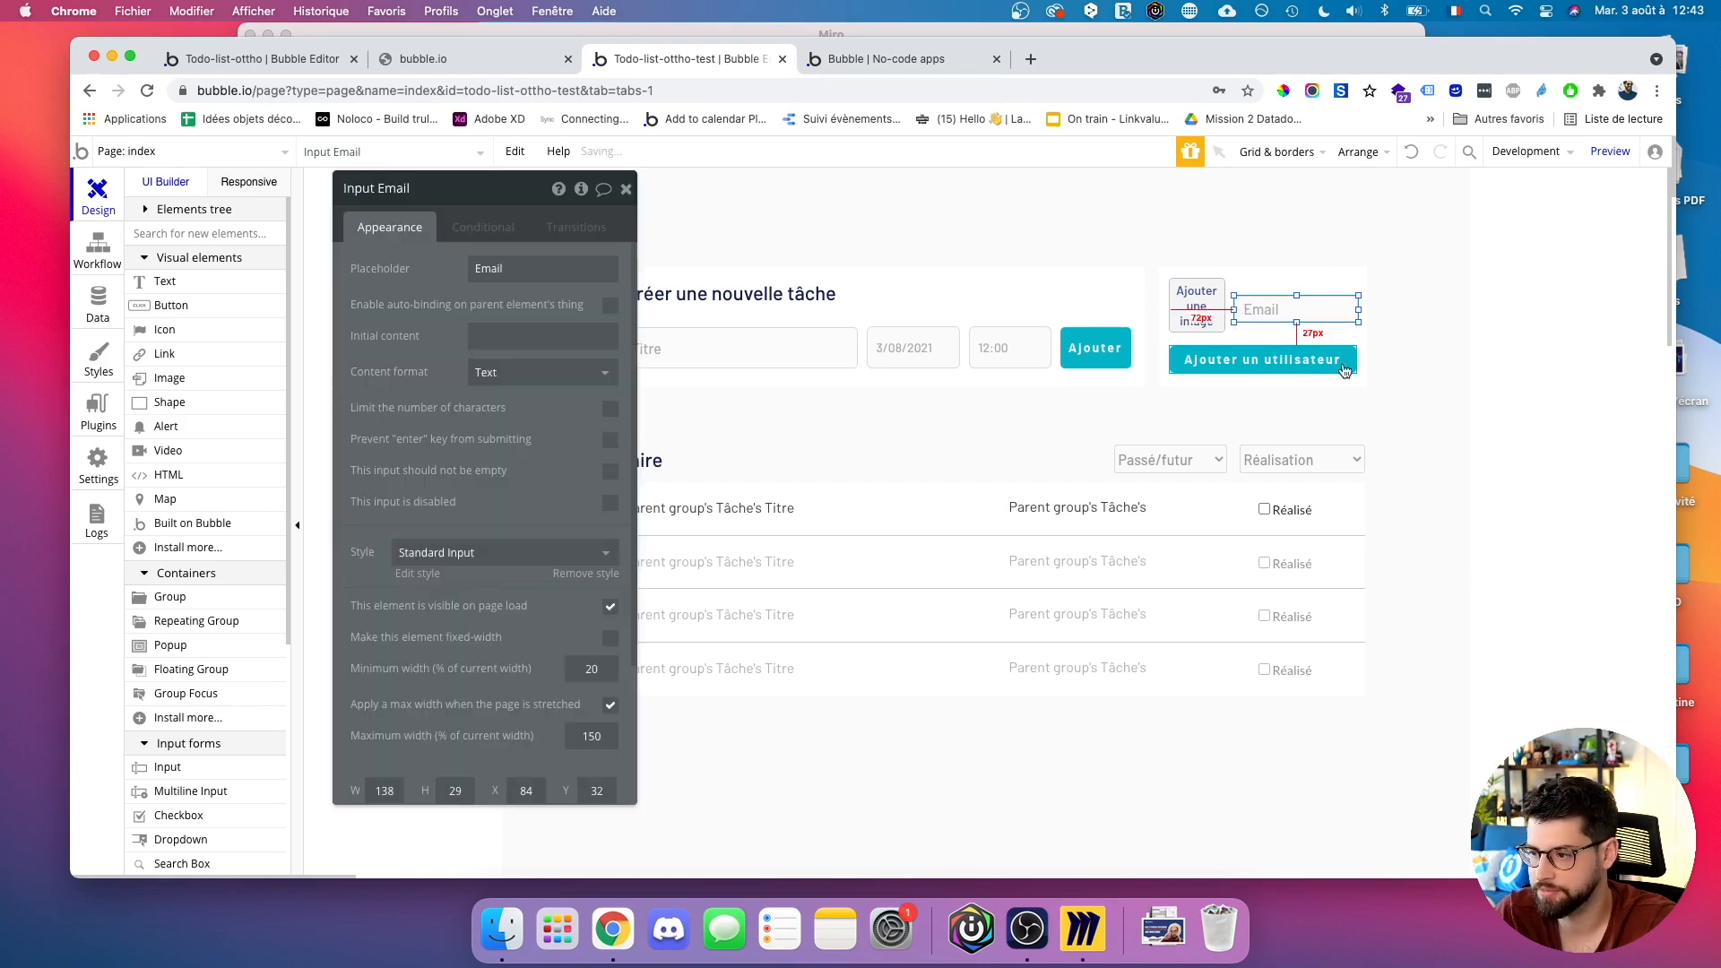
left_click_drag(1356, 359, 1360, 360)
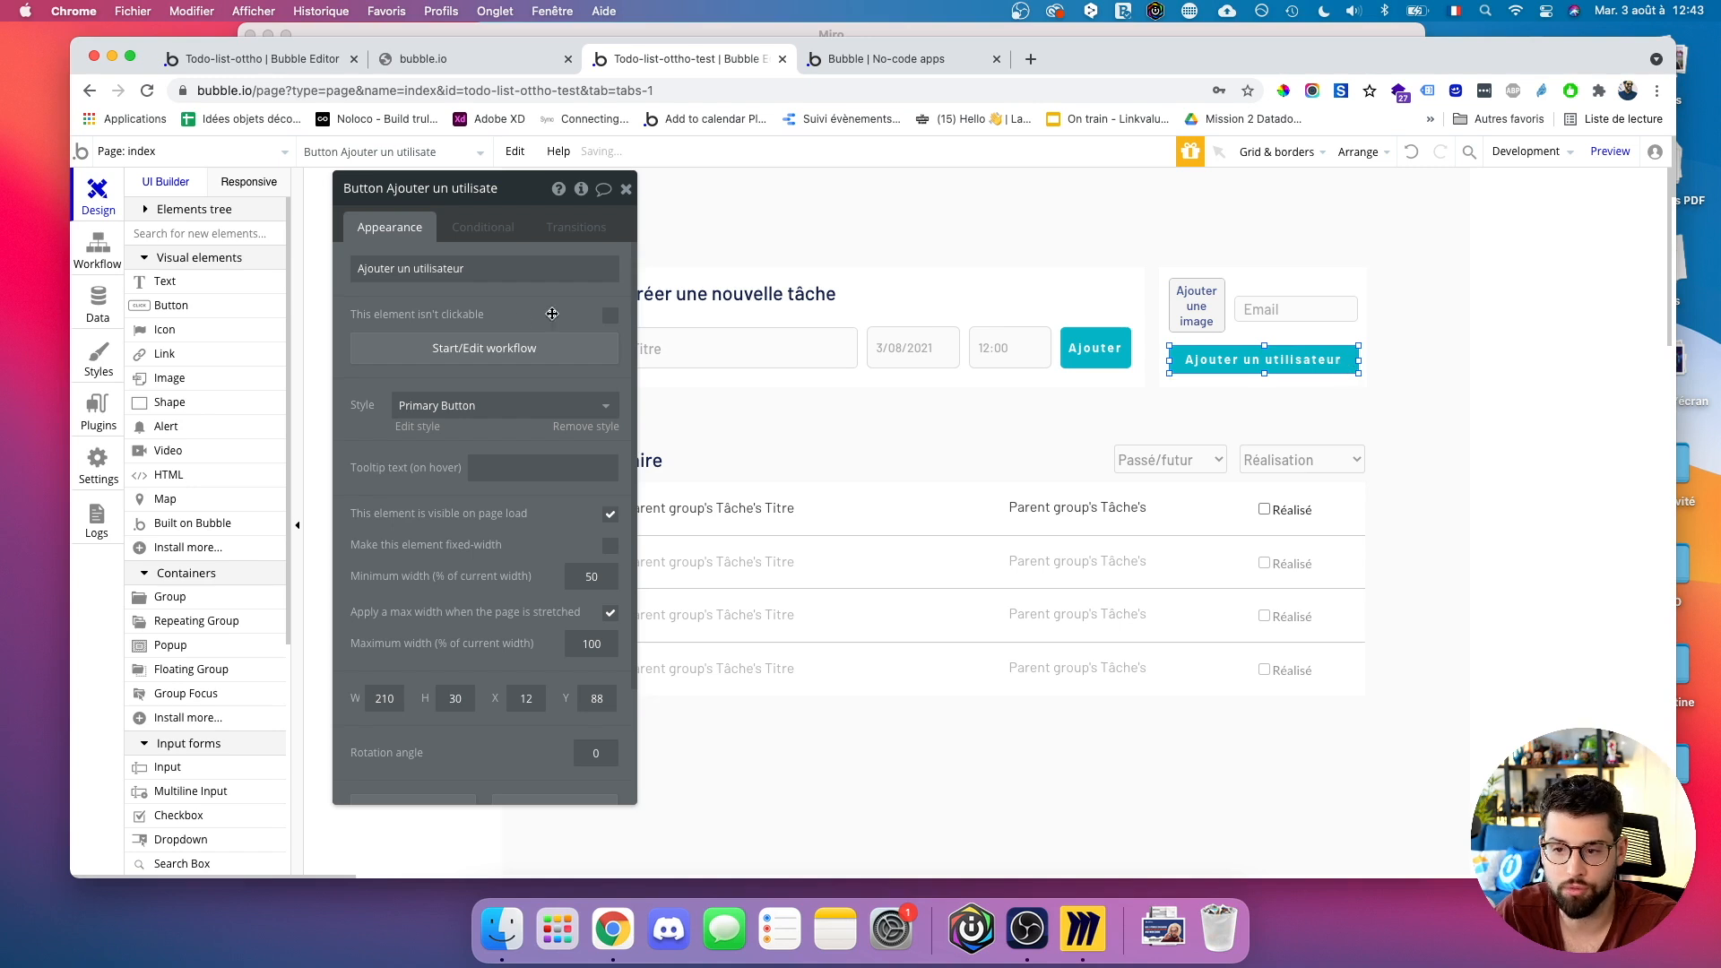
left_click(492, 349)
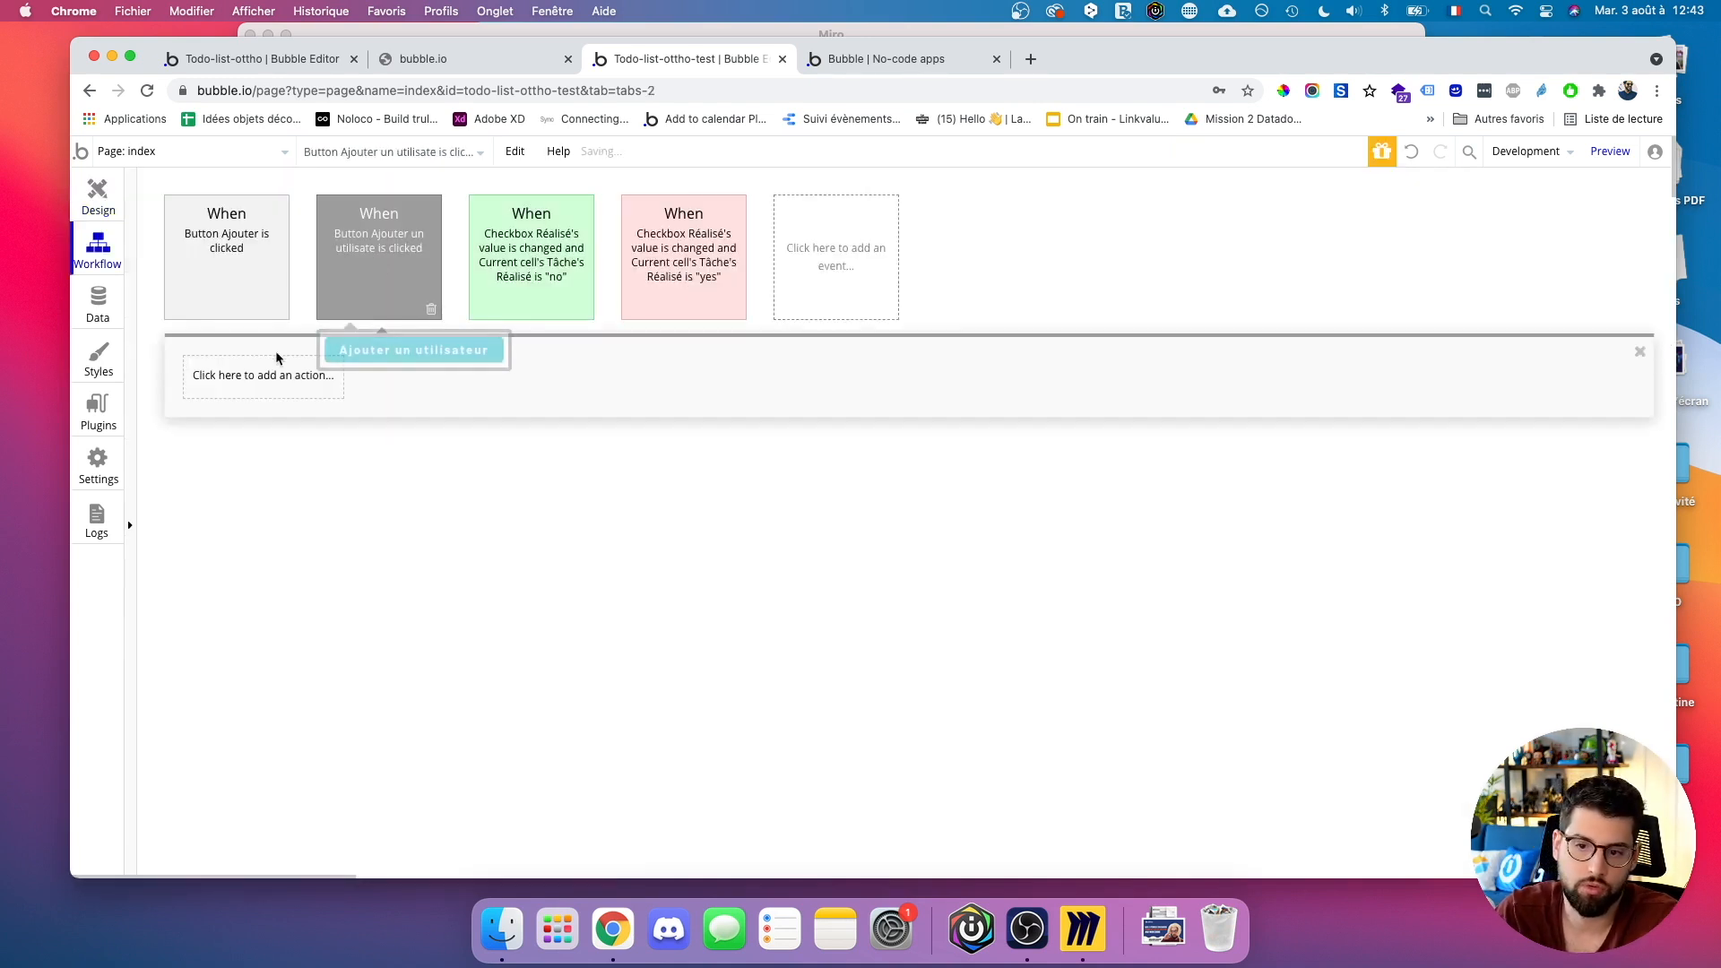
Try a Create a new thing step in the click workflow, then delete it.
left_click(263, 382)
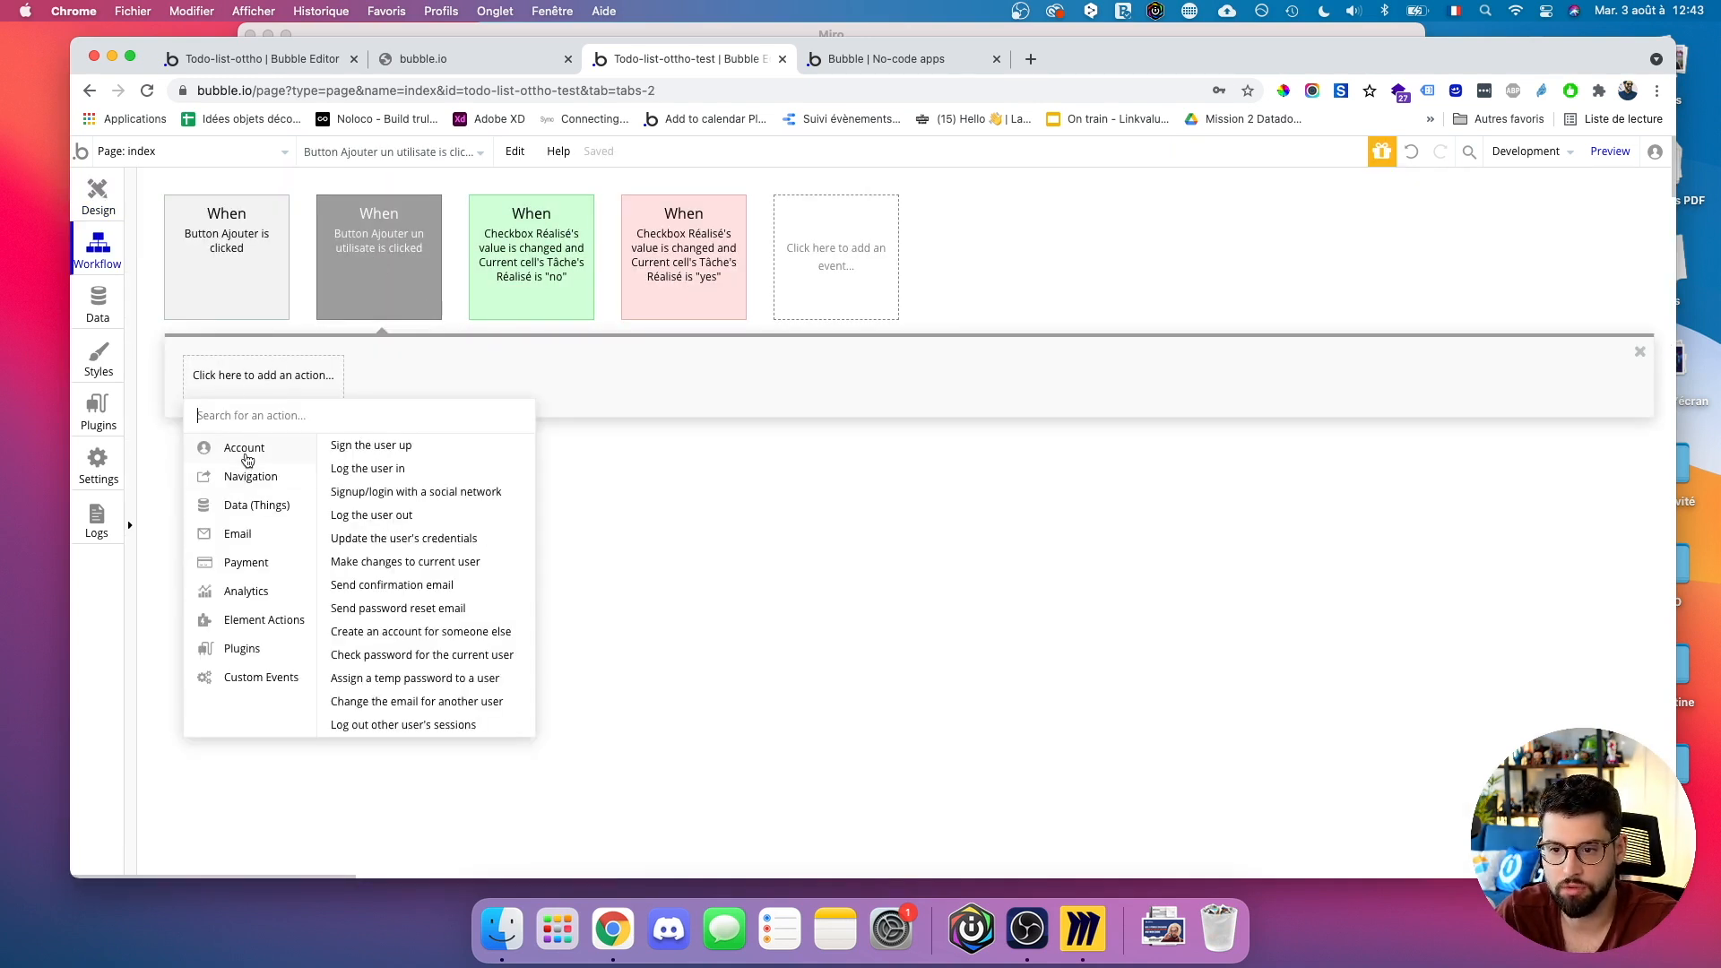
mouse_move(248, 511)
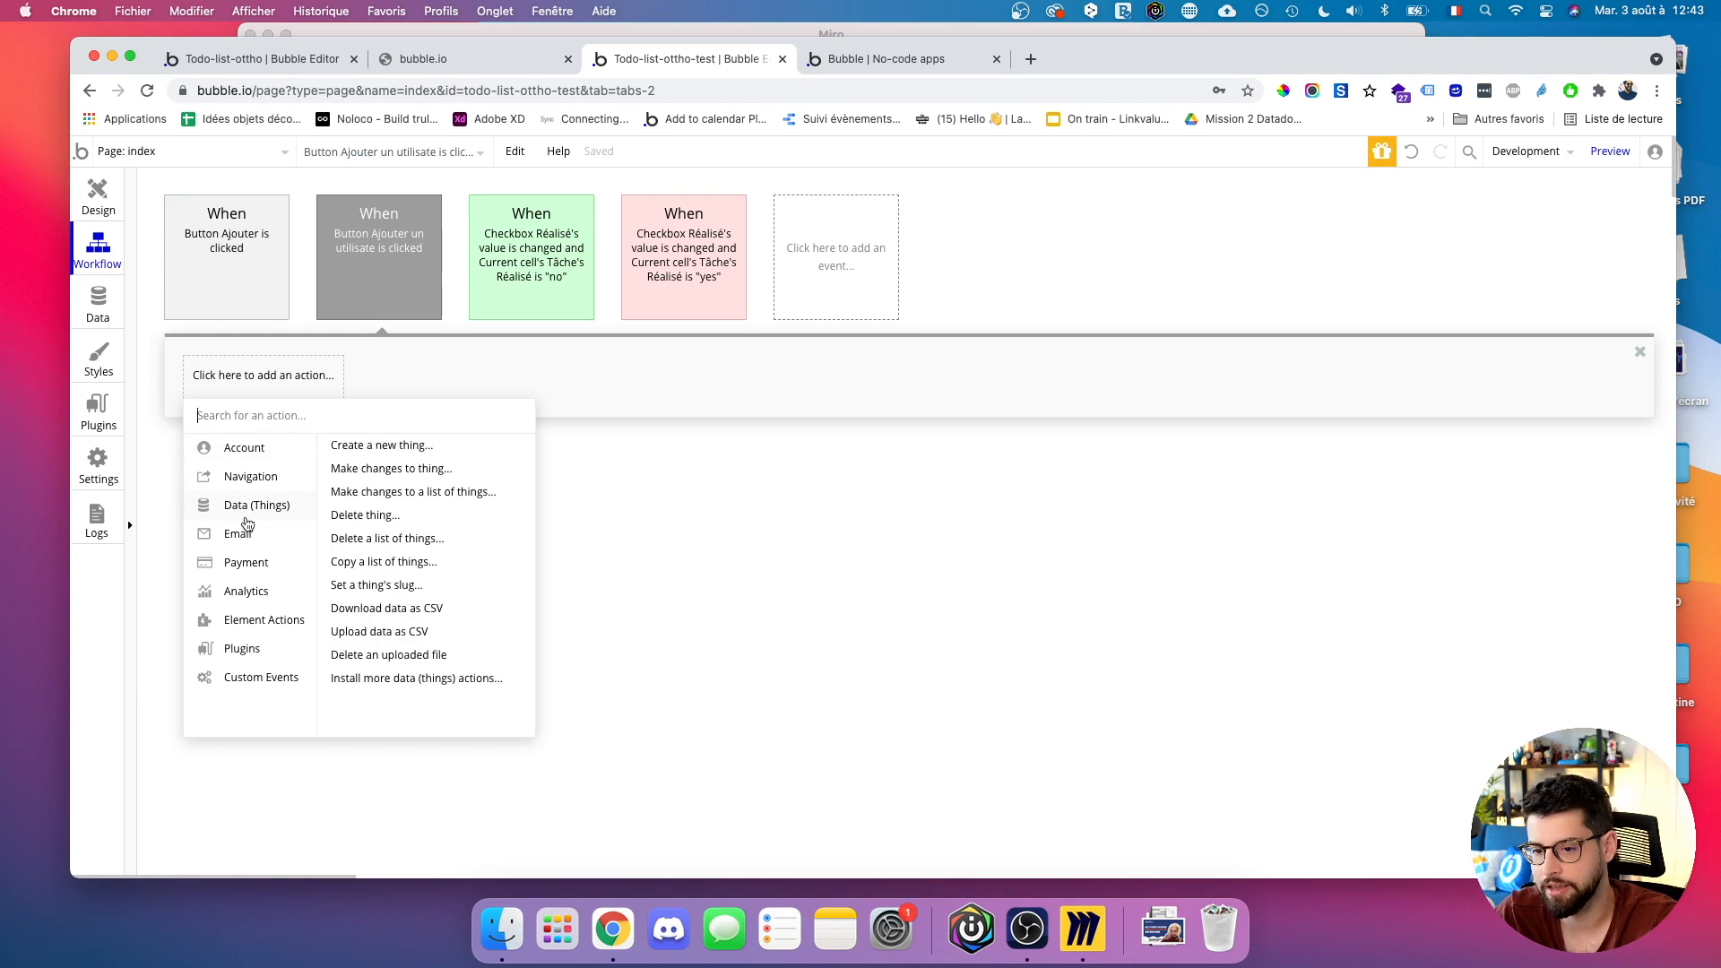
left_click(365, 445)
left_click(512, 232)
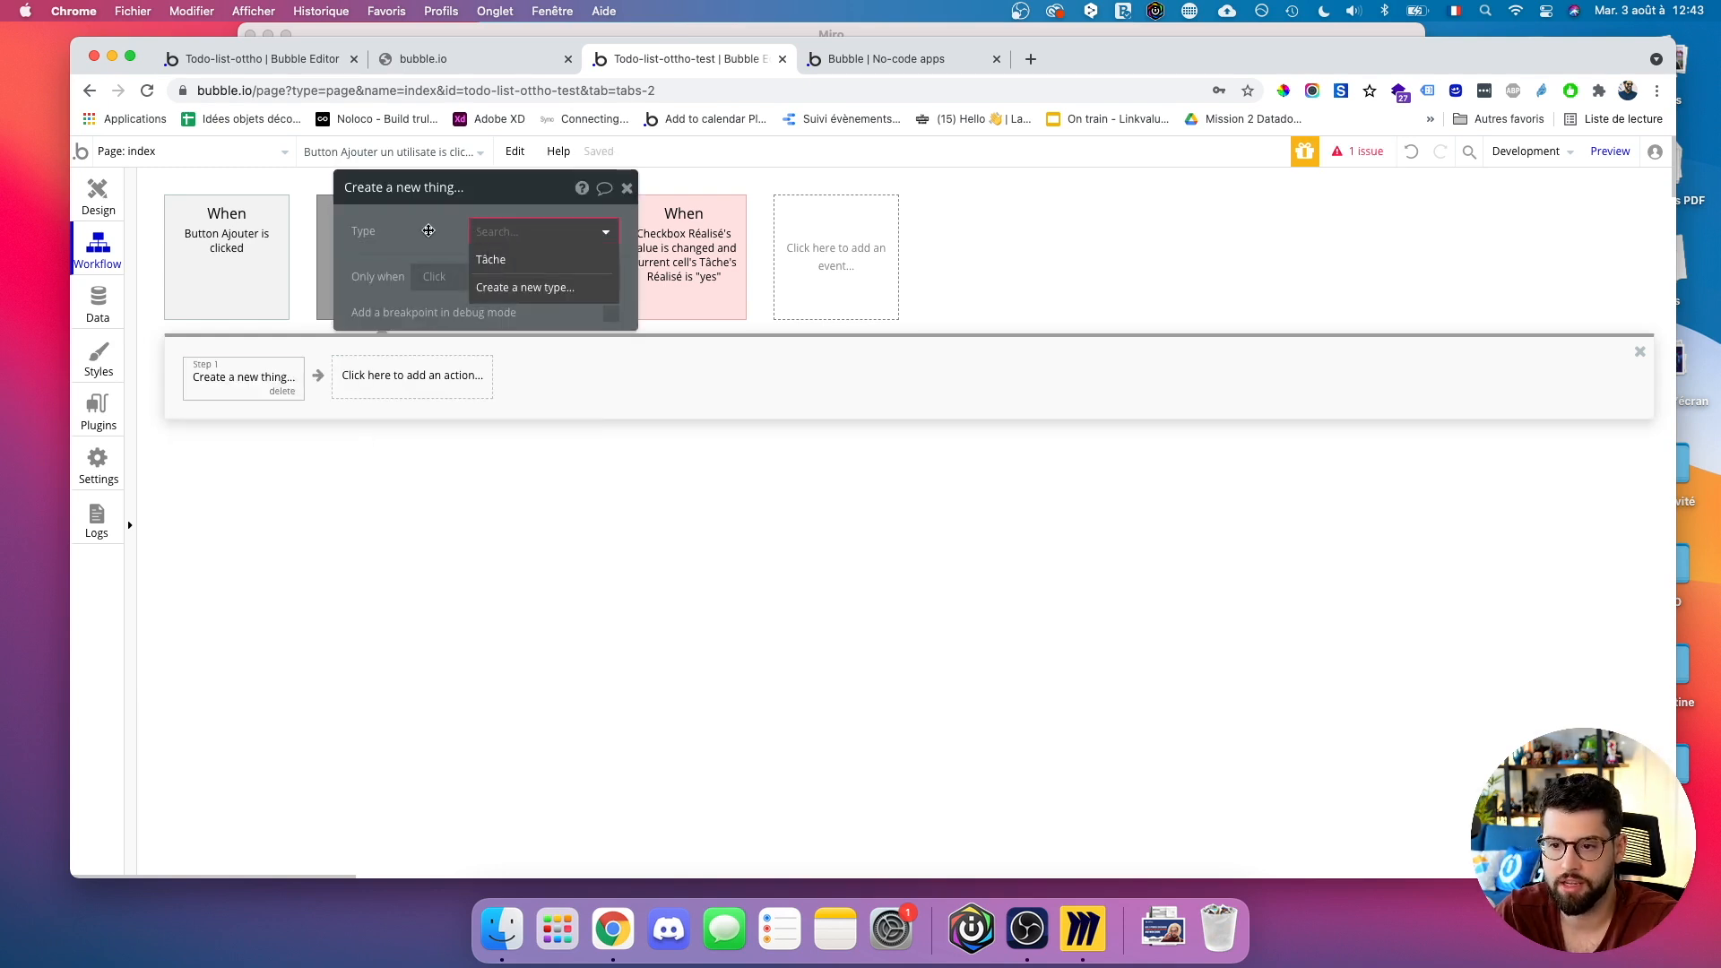
left_click_drag(426, 213, 596, 250)
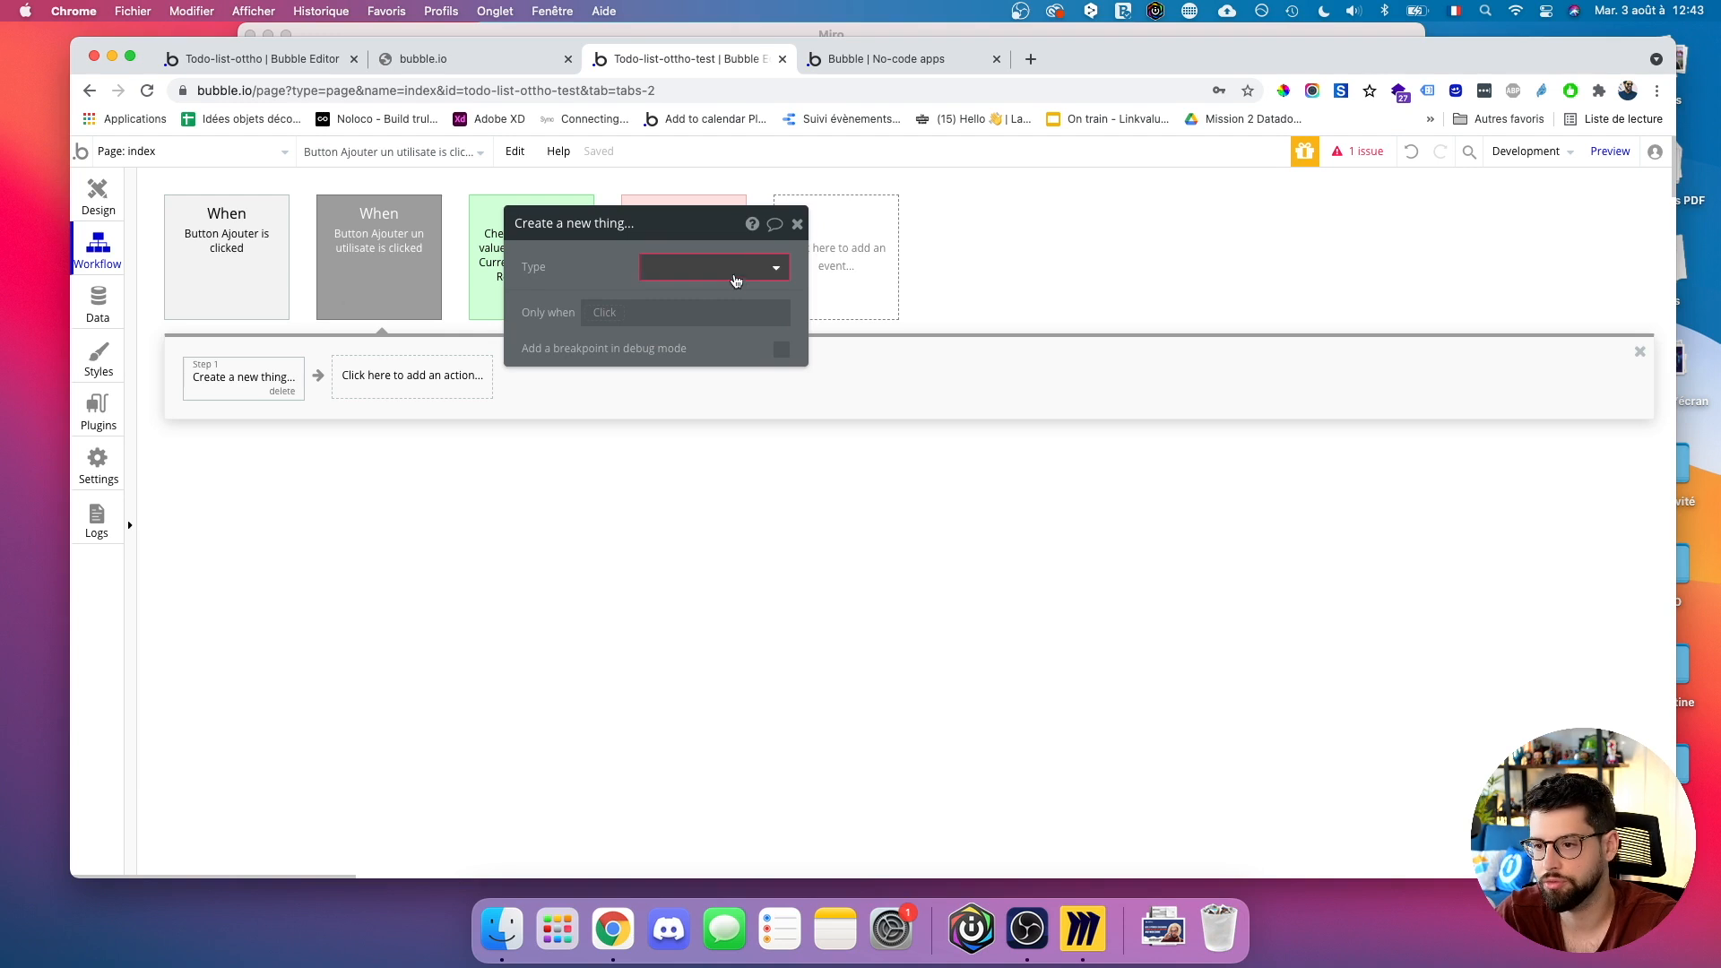
left_click(724, 267)
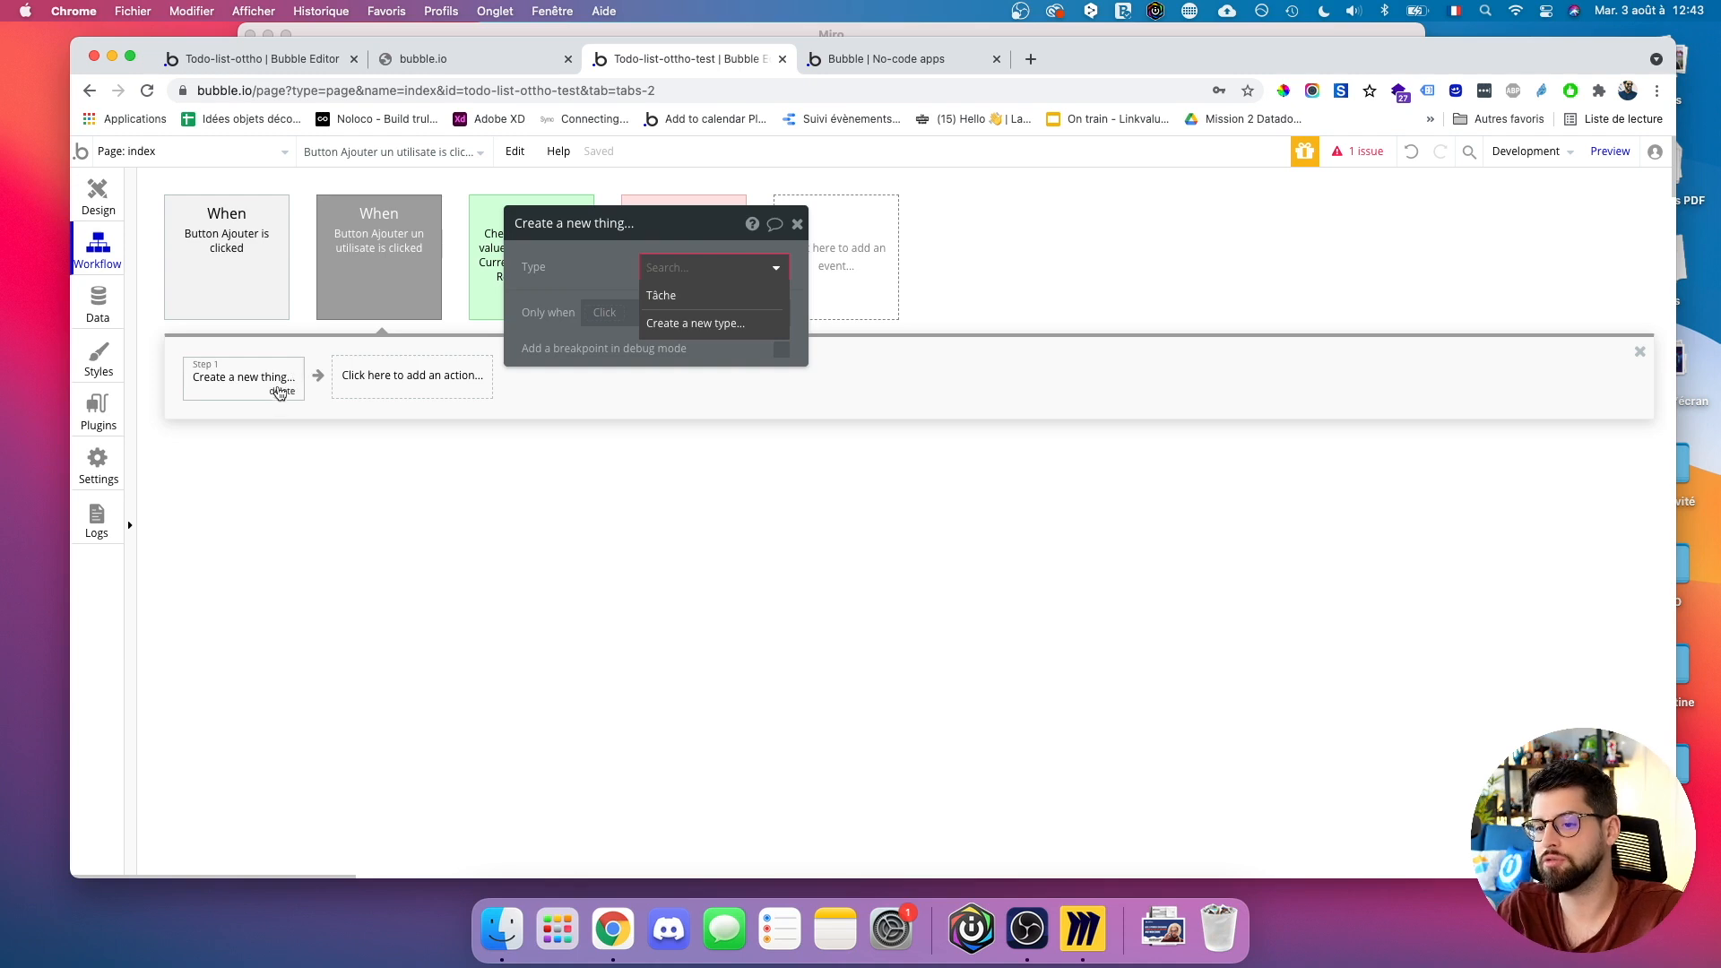
left_click(281, 391)
Add Step 1 as Account > Create an account for someone else.
left_click(276, 394)
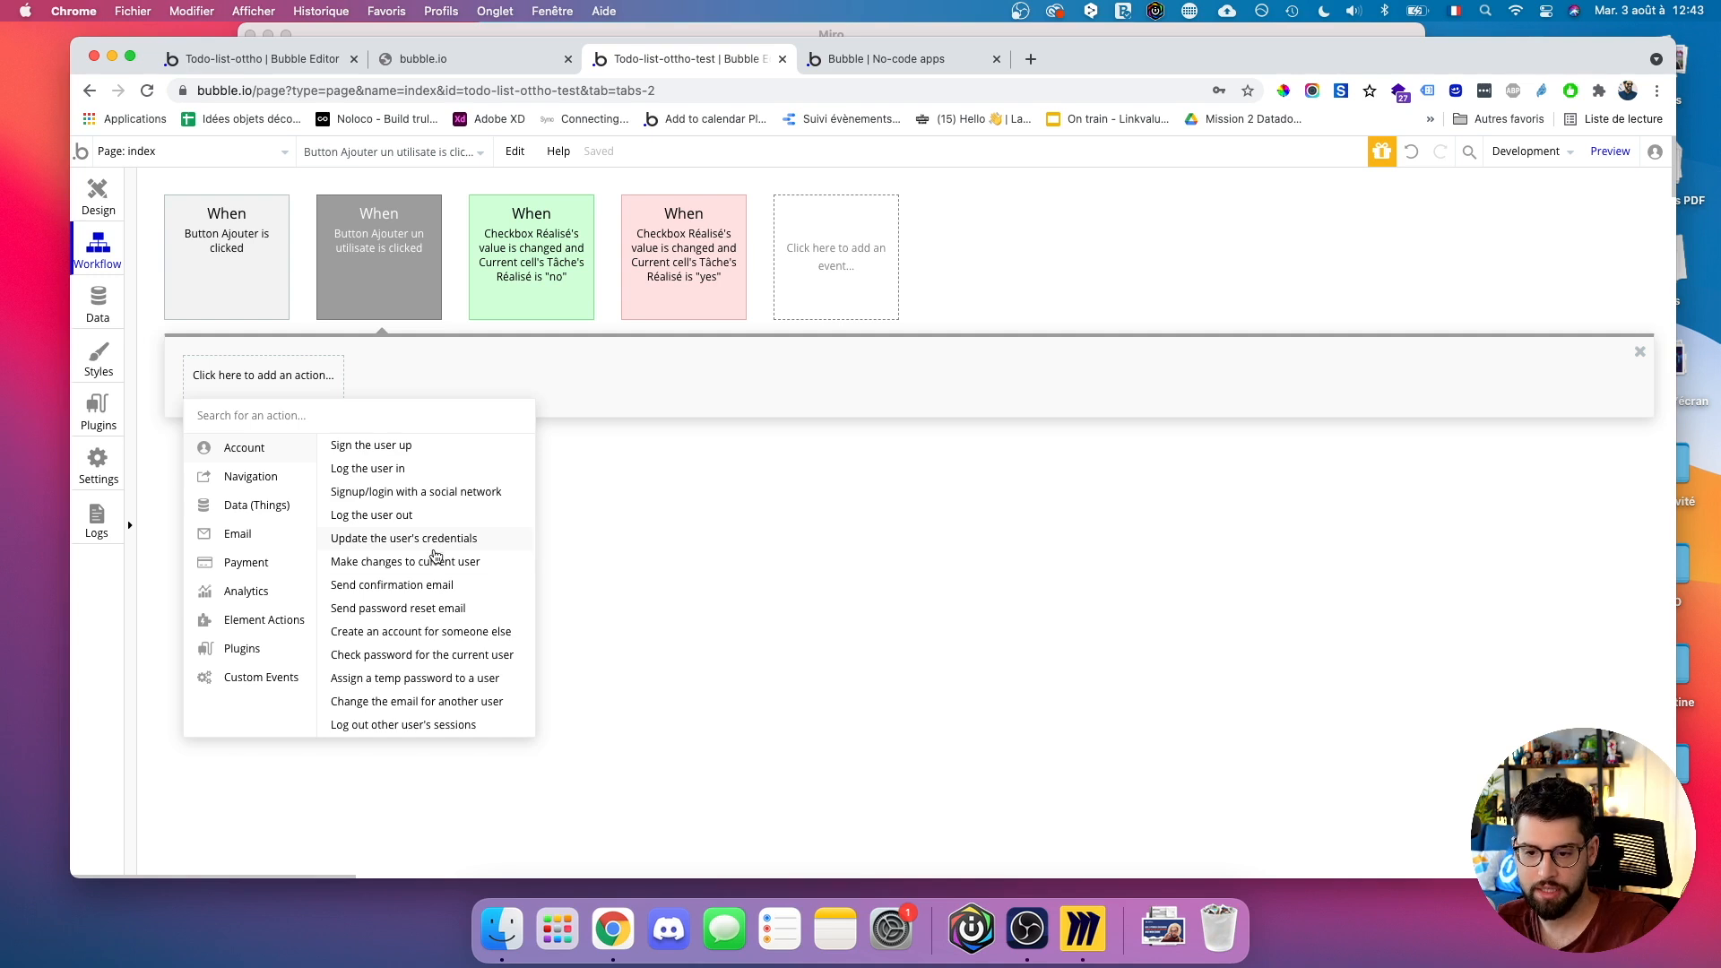
mouse_move(435, 567)
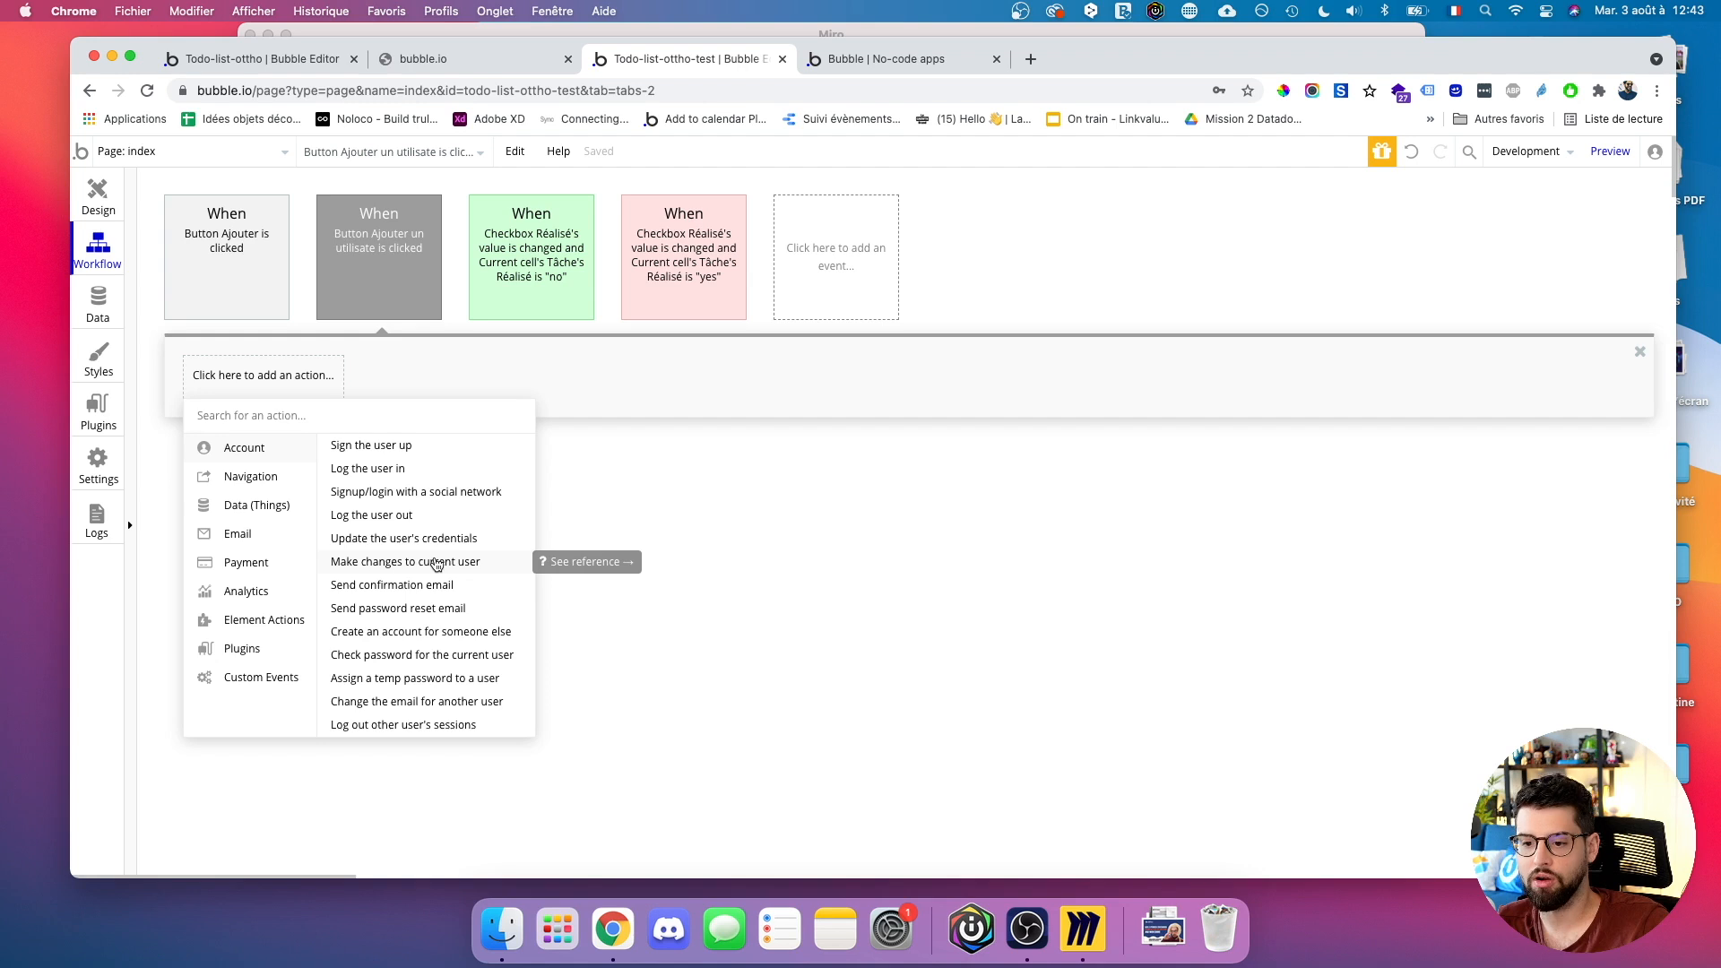
mouse_move(457, 628)
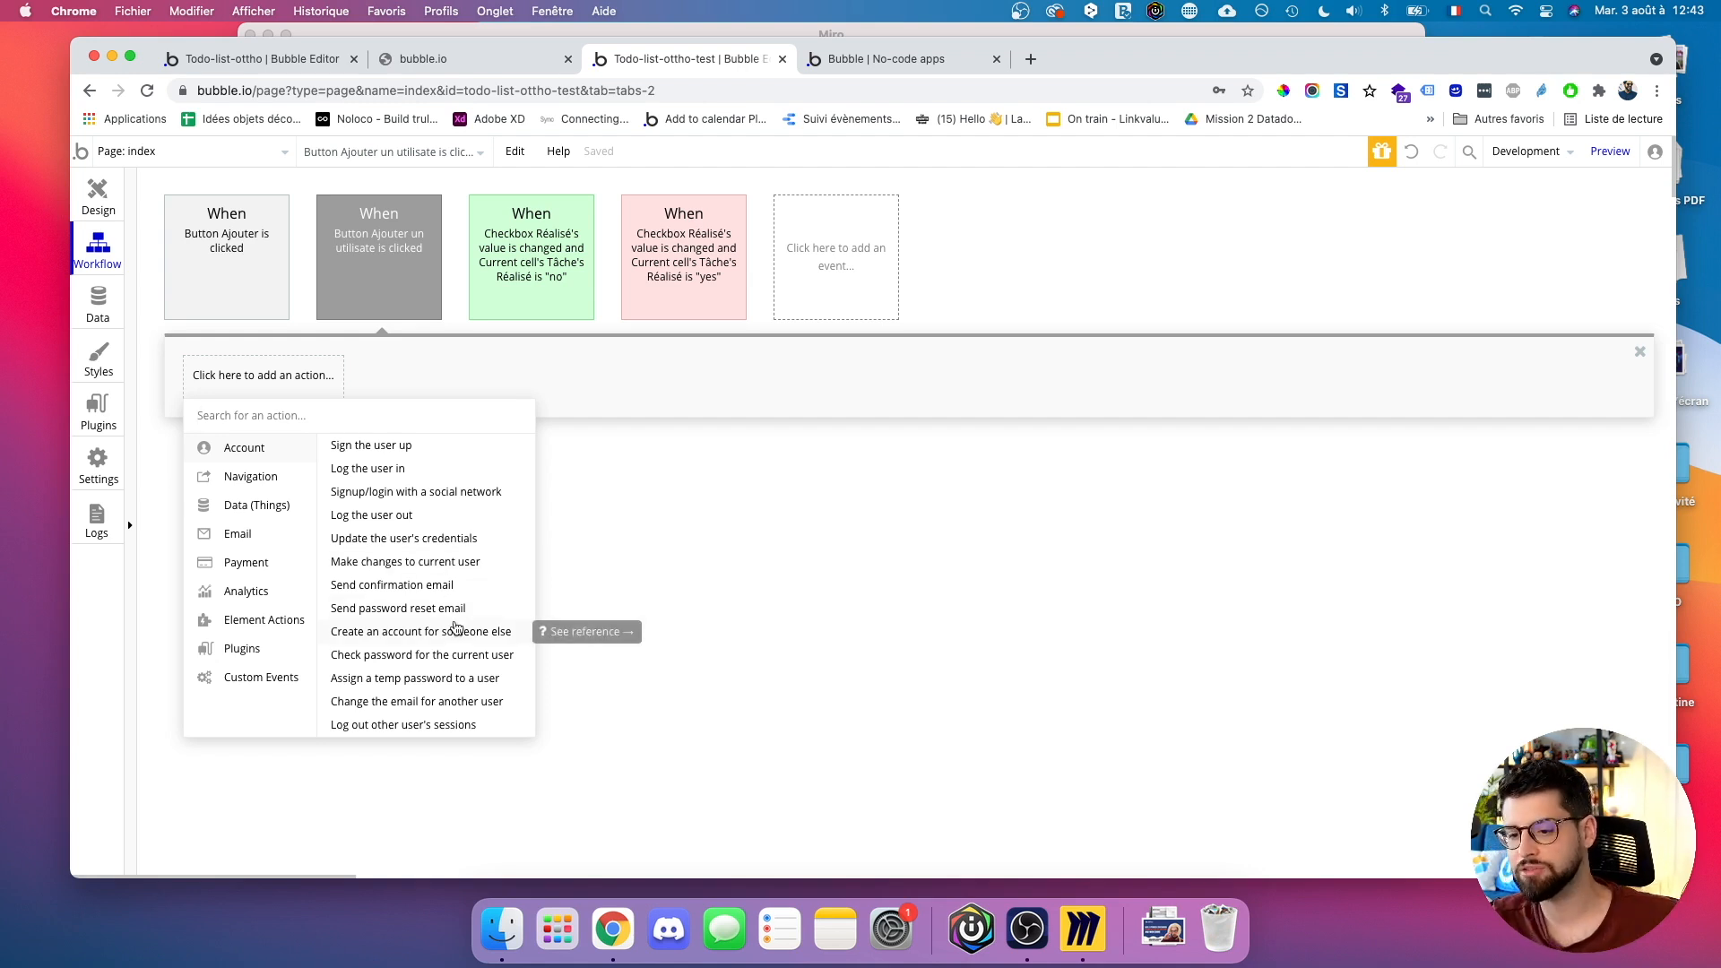
left_click(458, 630)
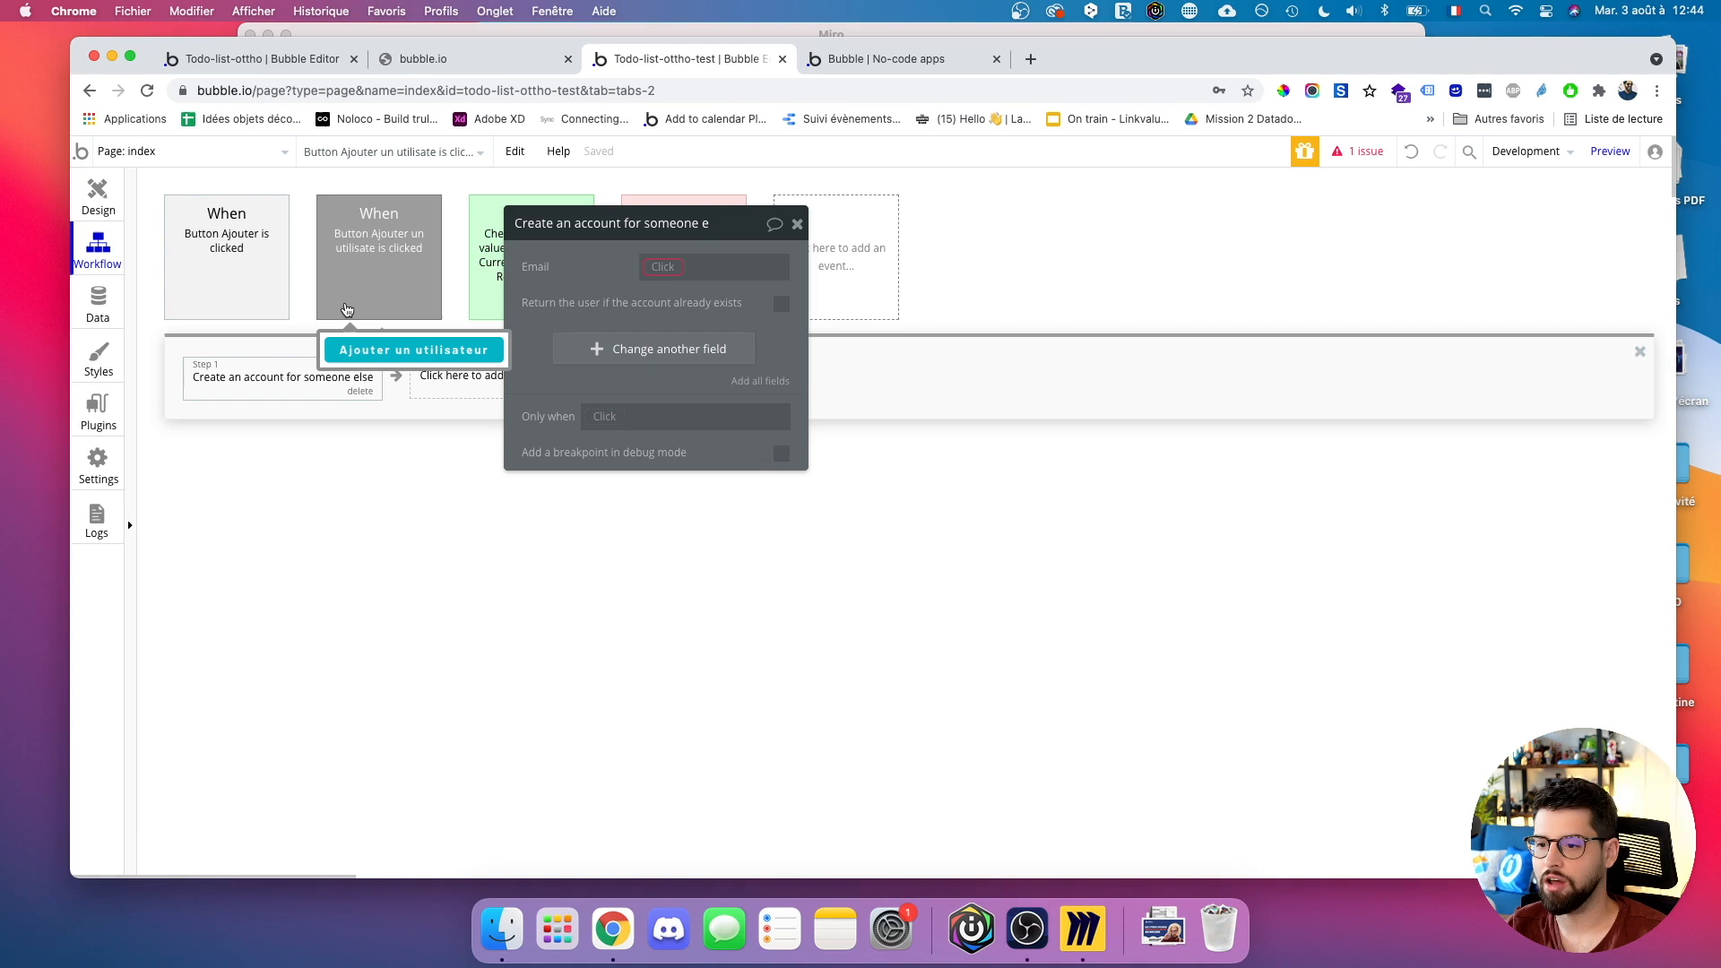
Set the new account's Email to the Input Email's value.
left_click(660, 268)
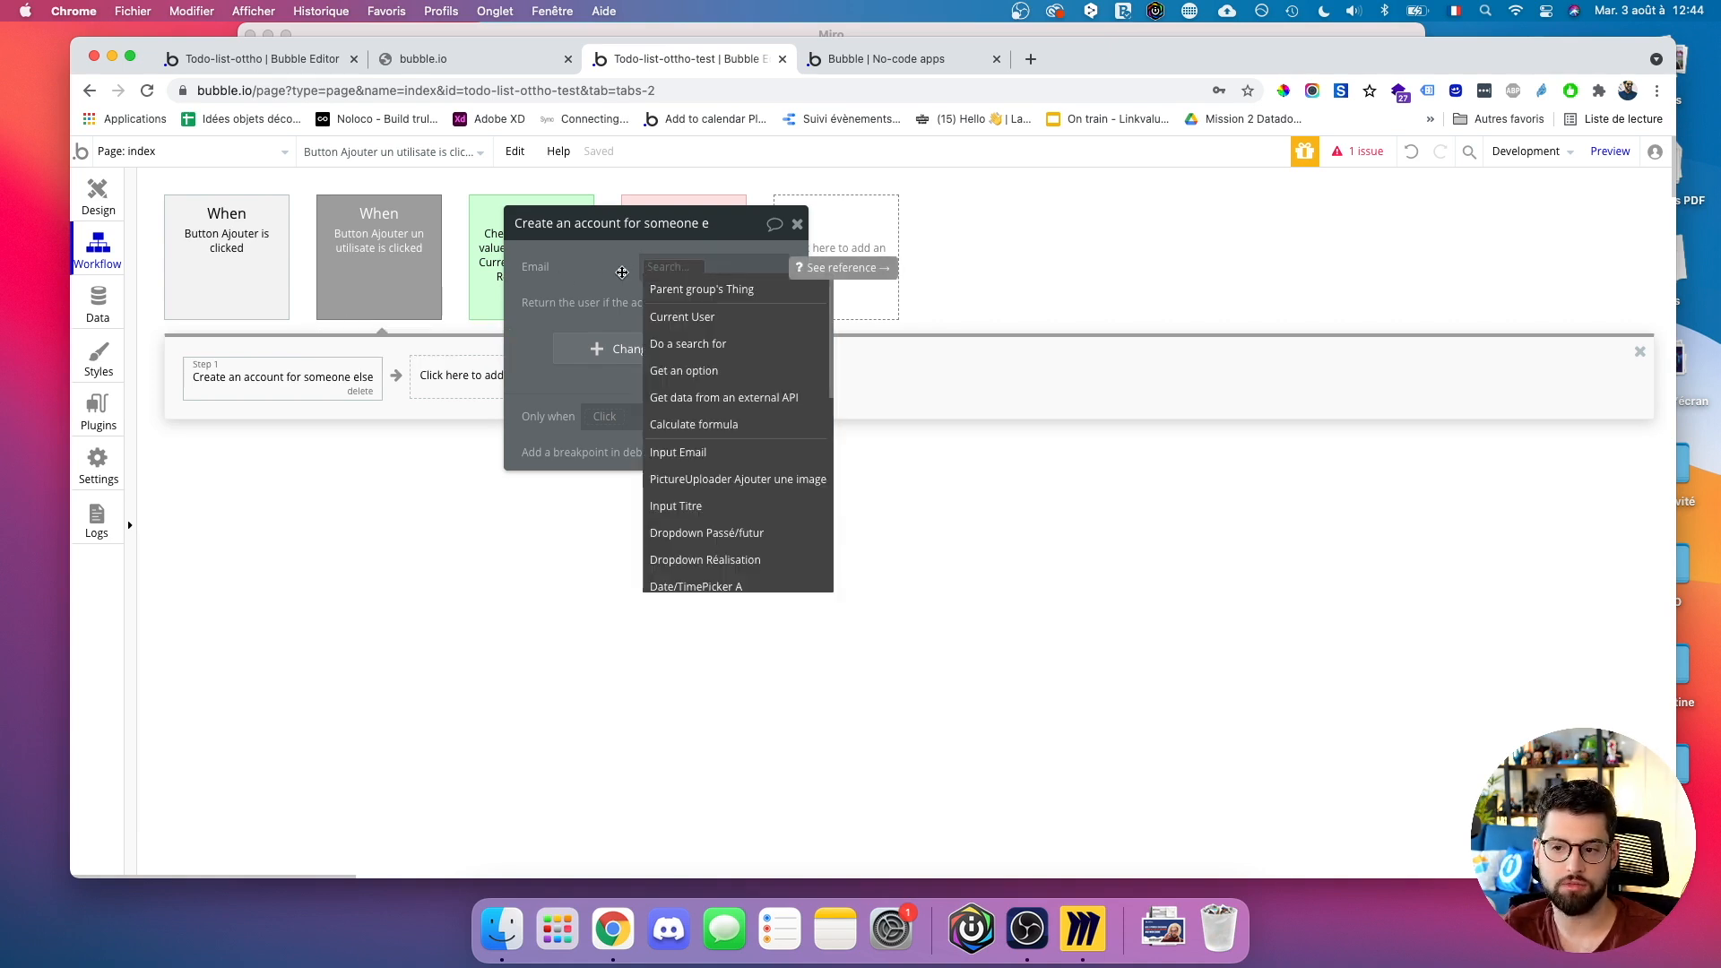
left_click(622, 272)
left_click(632, 355)
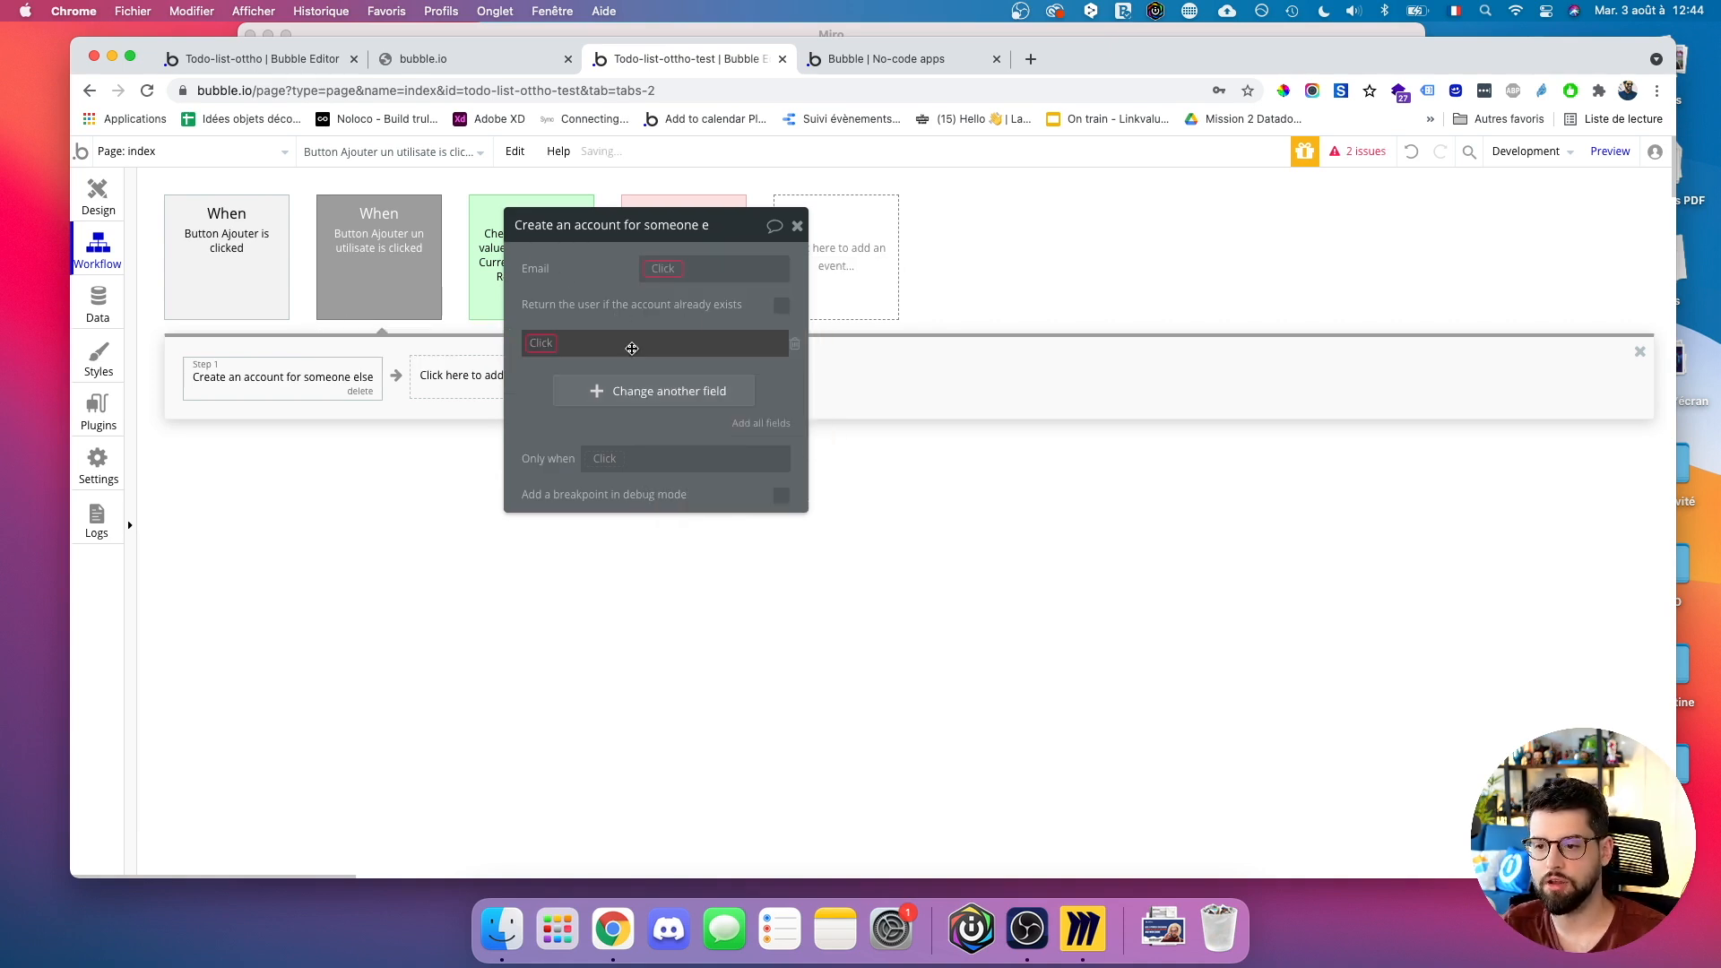
left_click(663, 269)
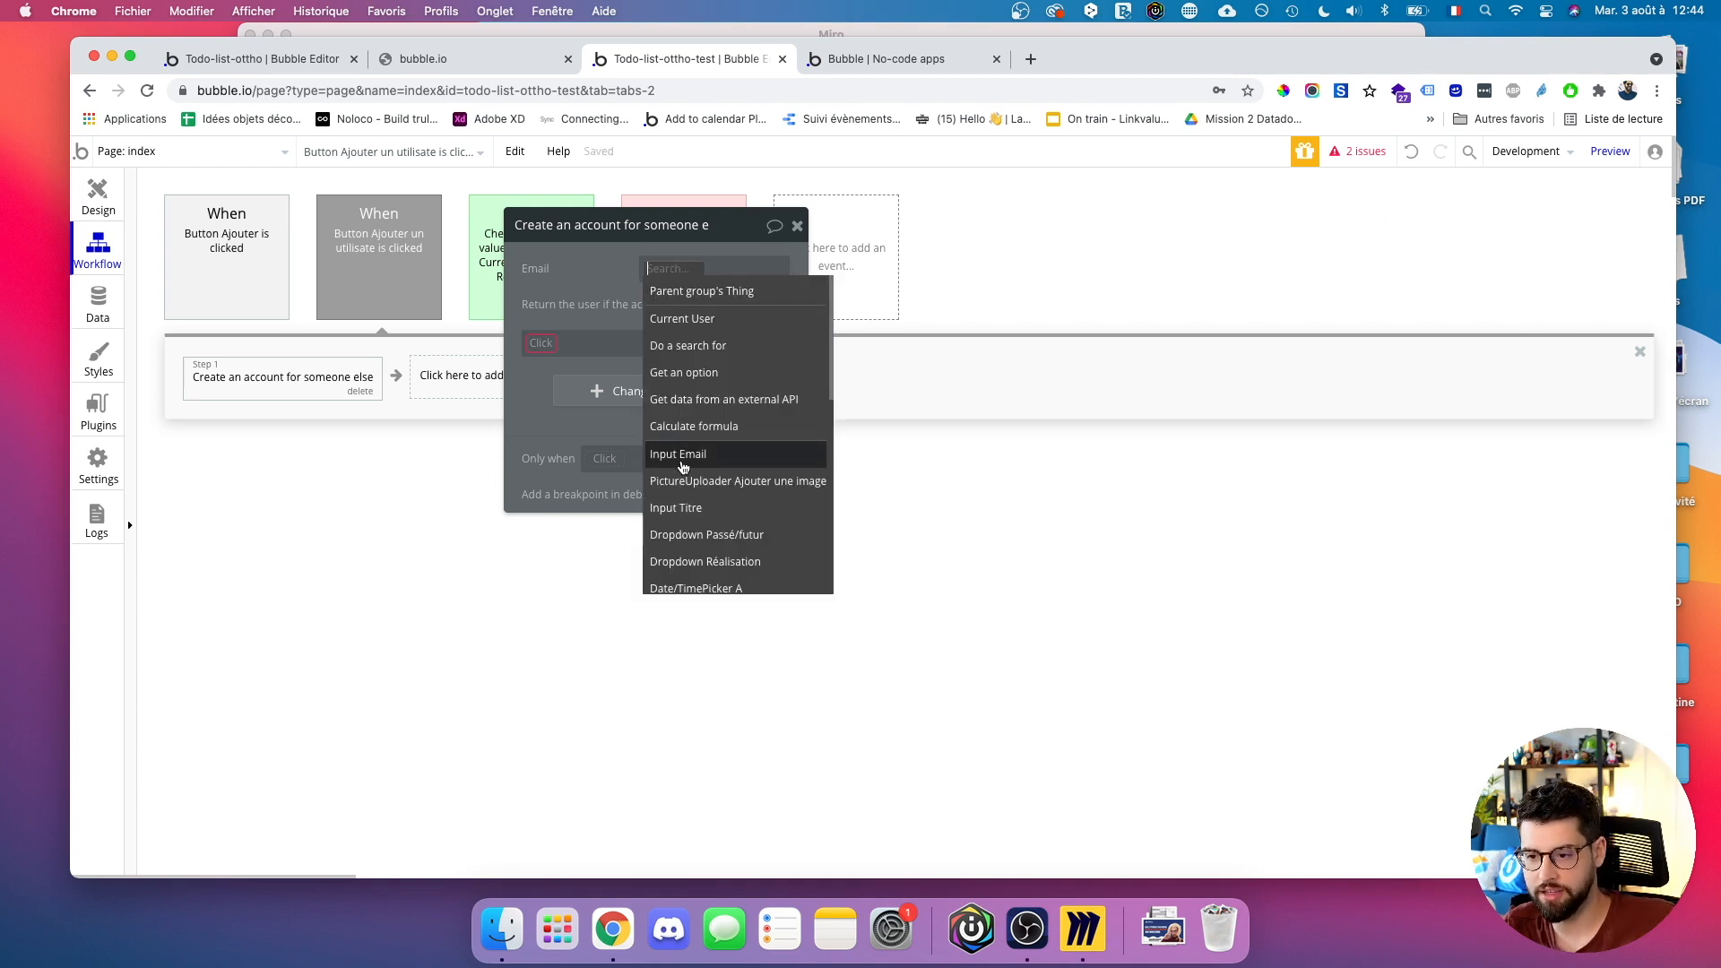
left_click(679, 454)
left_click(725, 286)
Set the account's Image profil field to the Ajouter une image uploader's value.
left_click(541, 343)
left_click(579, 360)
left_click(625, 345)
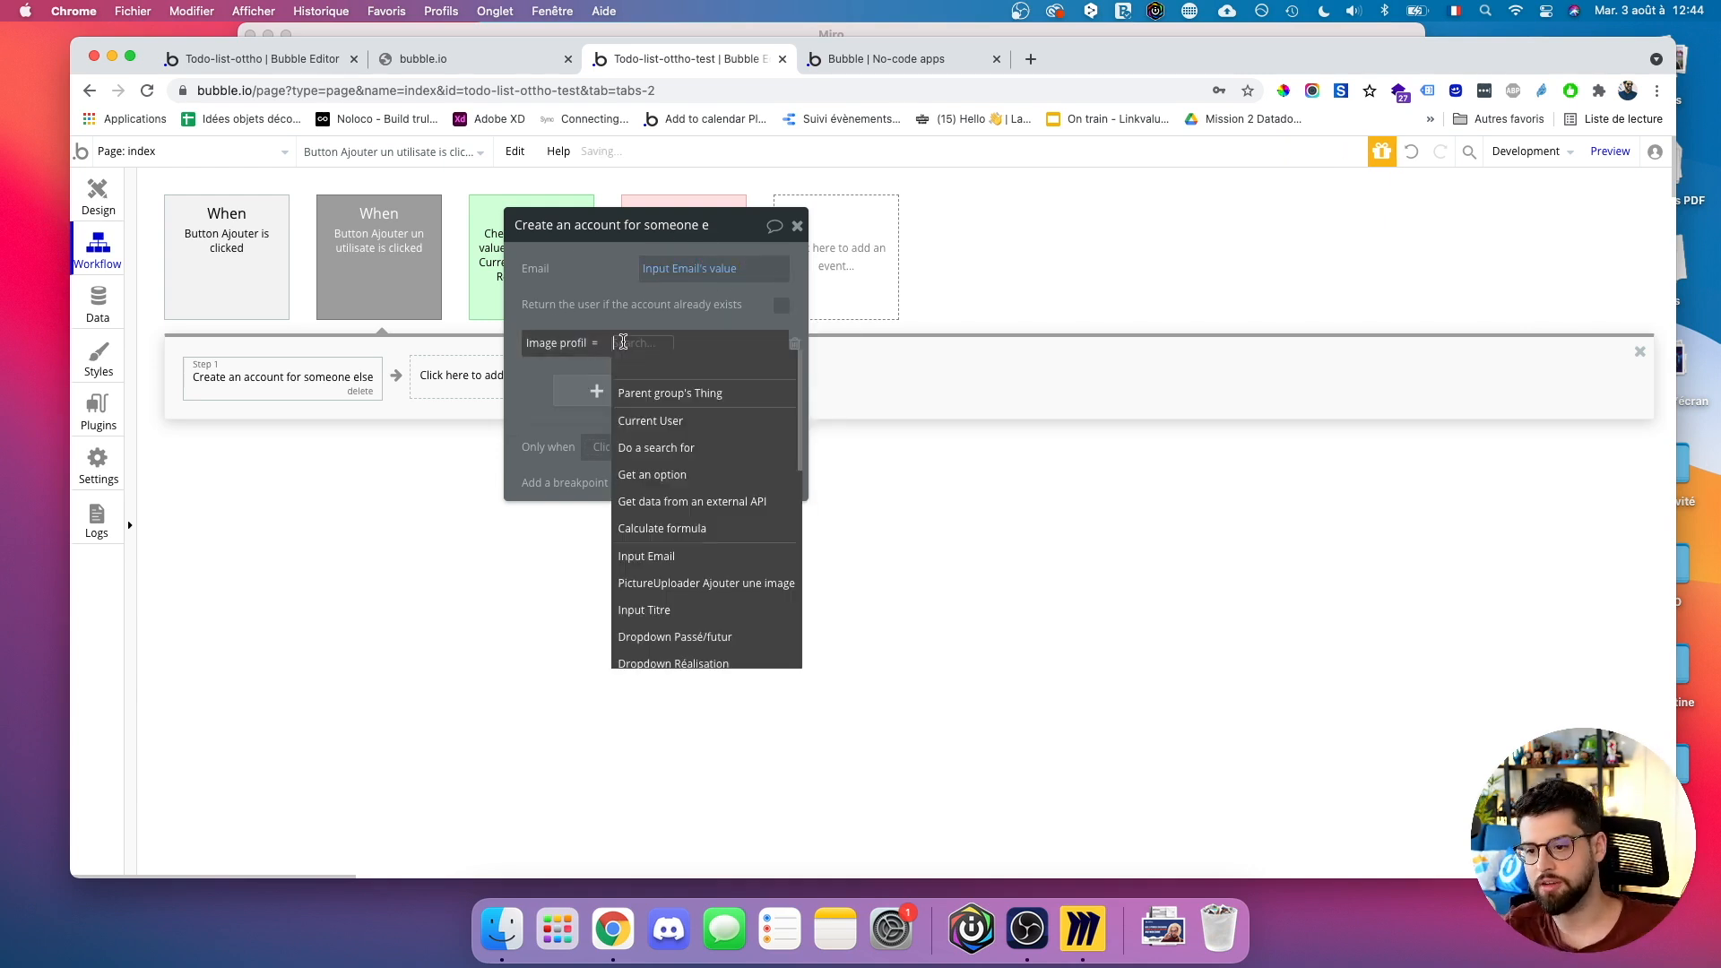
left_click(682, 584)
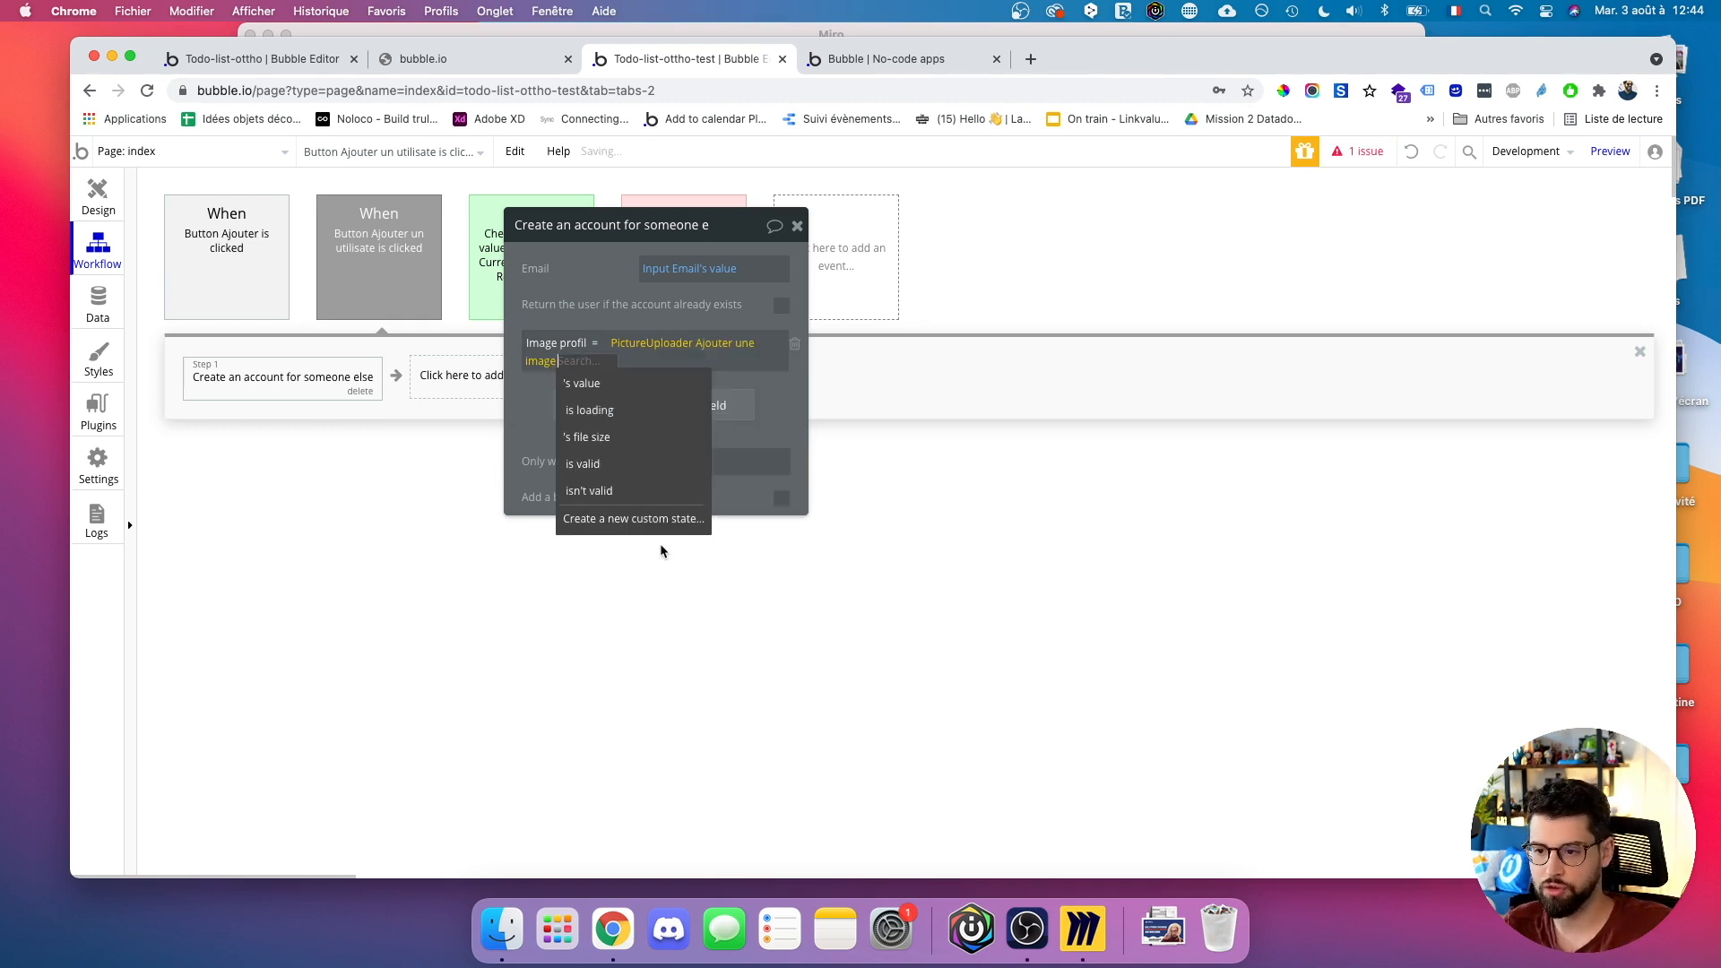
left_click(588, 401)
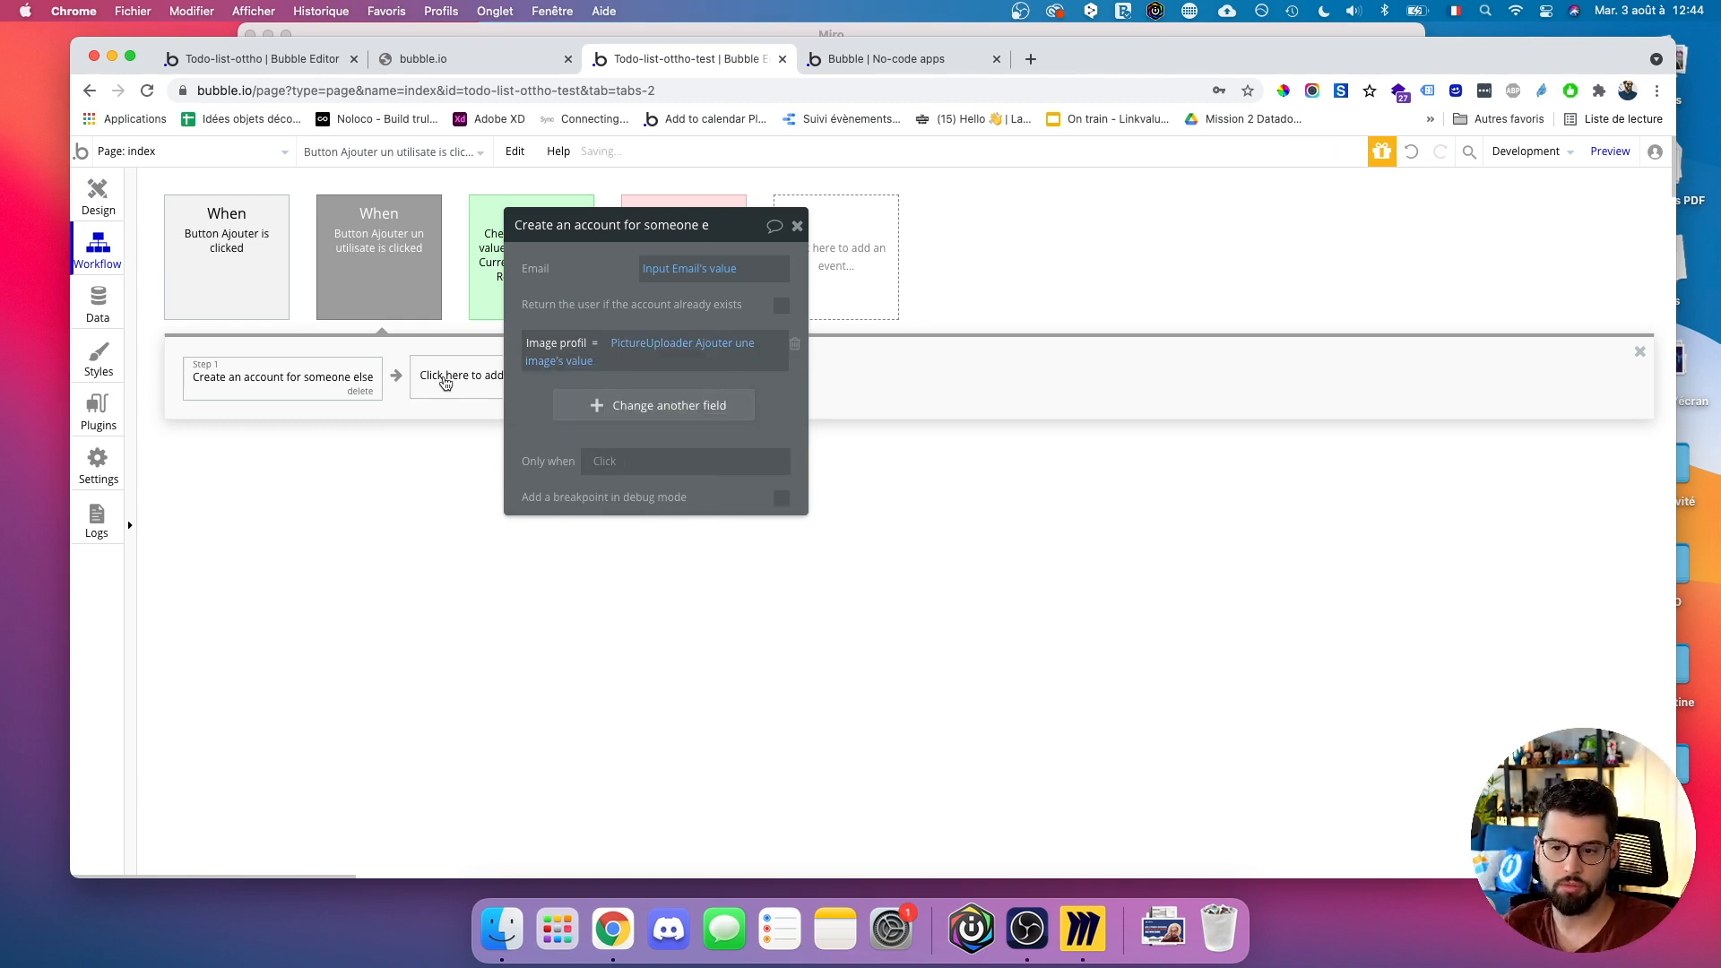
Add Step 2 Reset relevant inputs, then return to the Design tab.
left_click(446, 381)
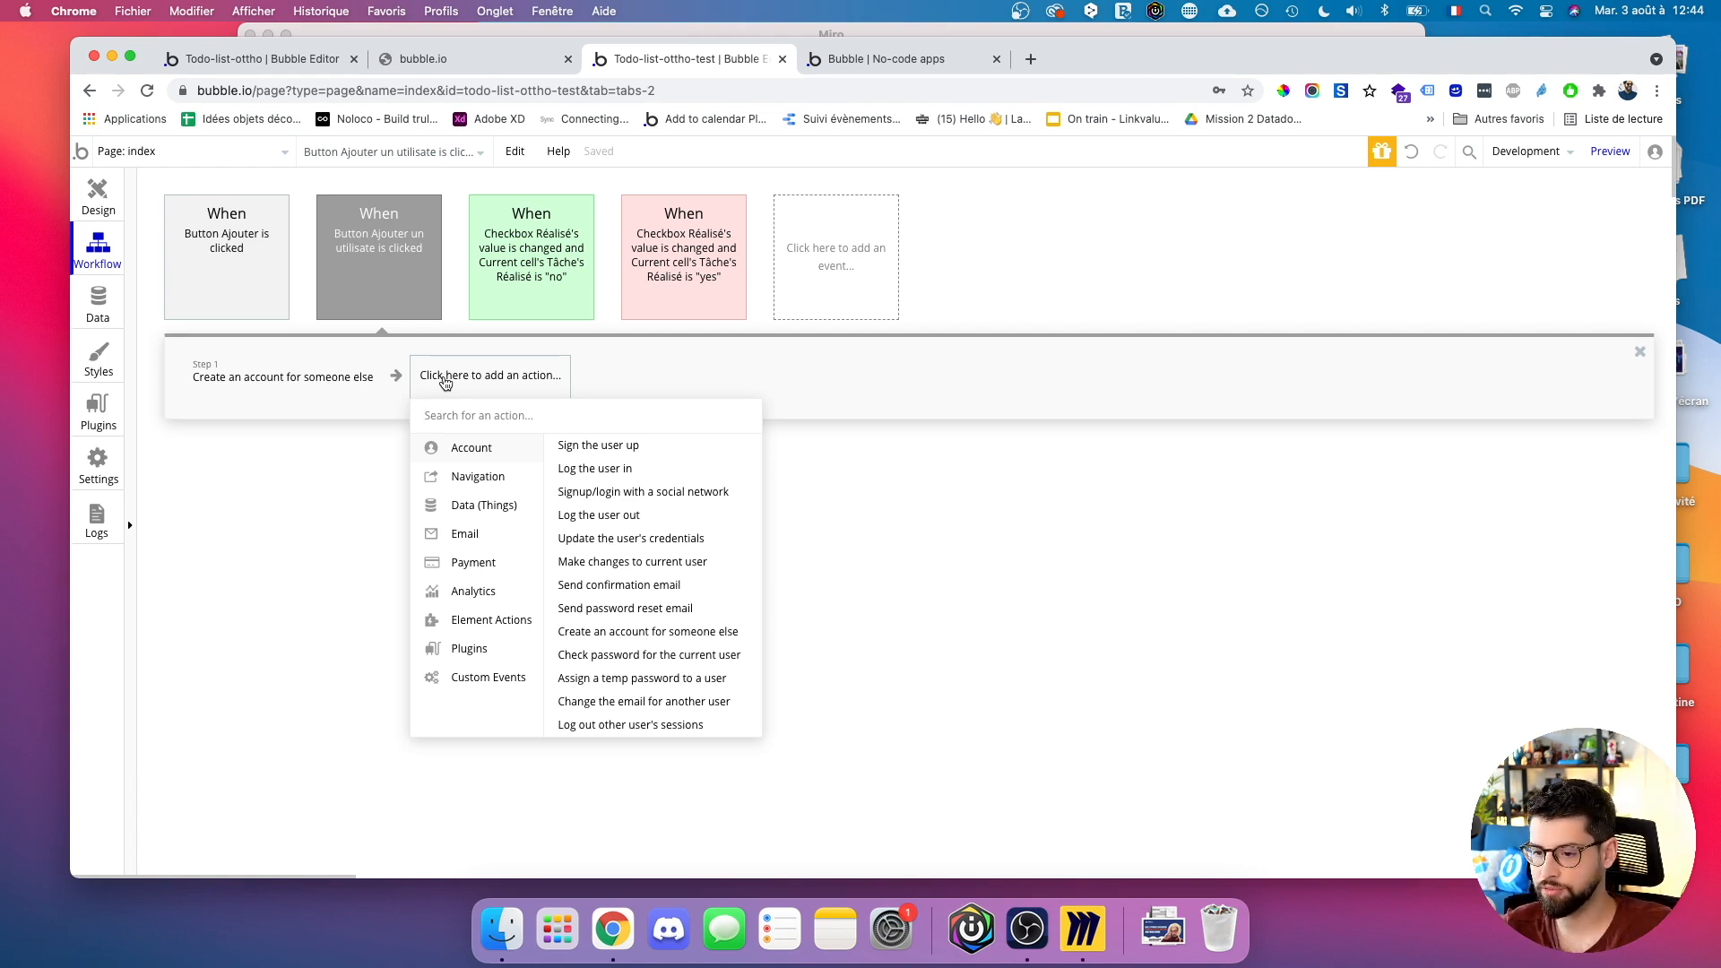
mouse_move(489, 619)
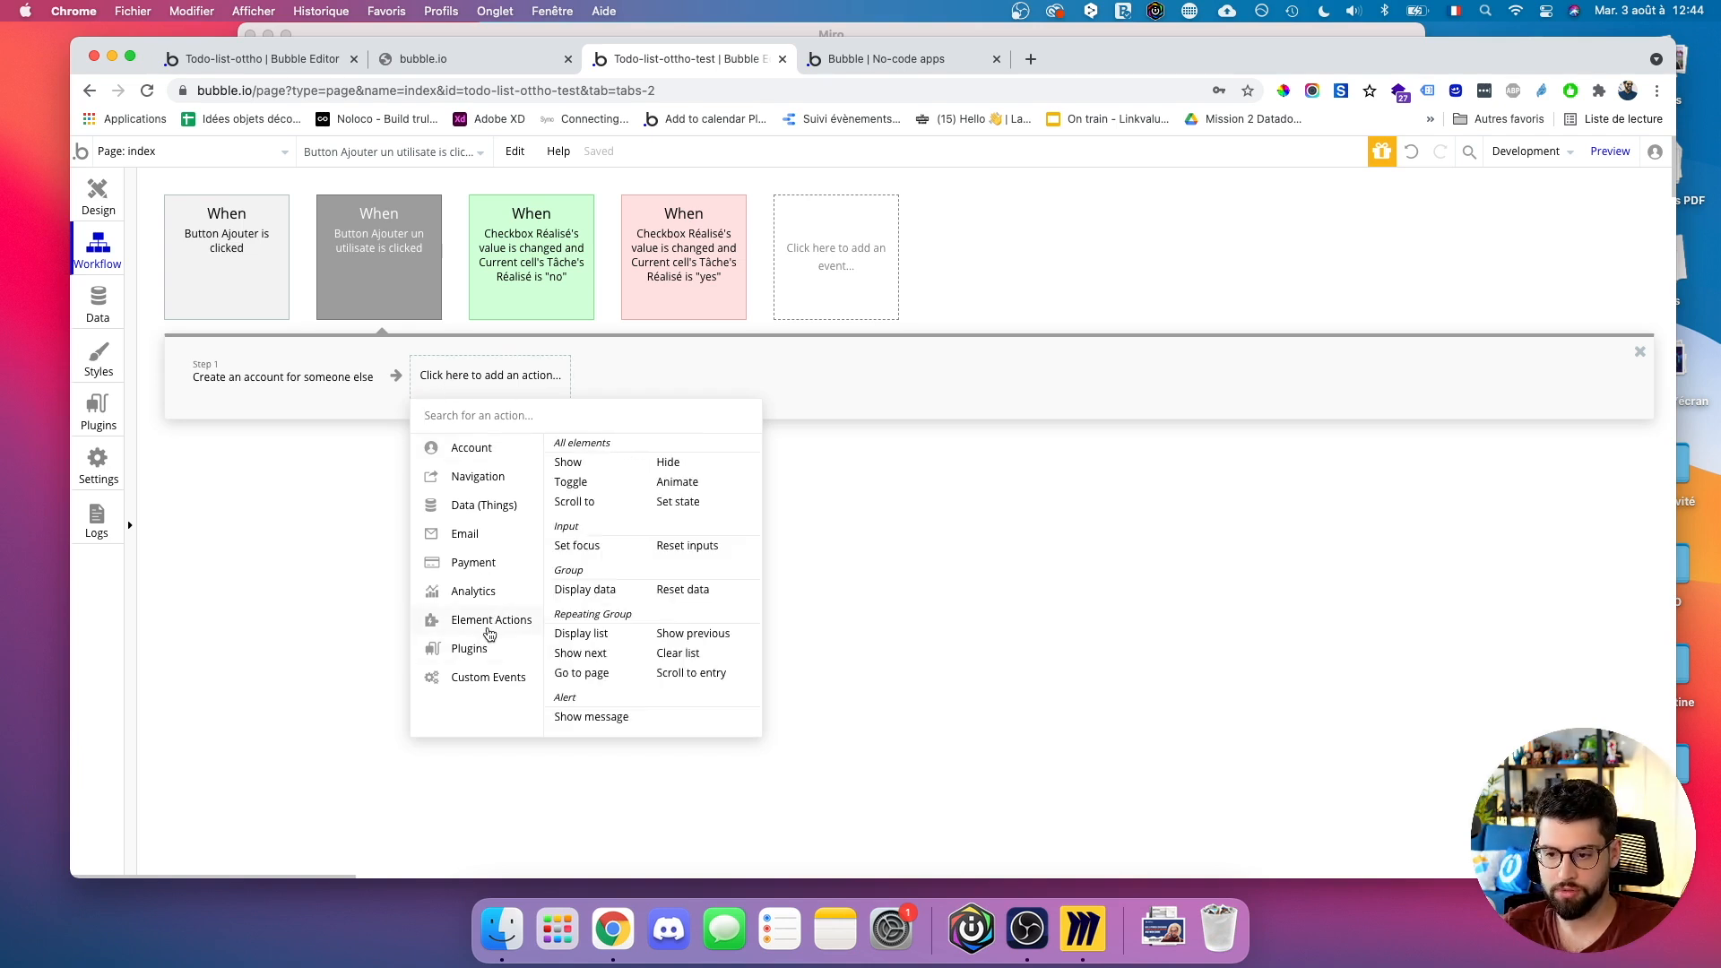
left_click(688, 546)
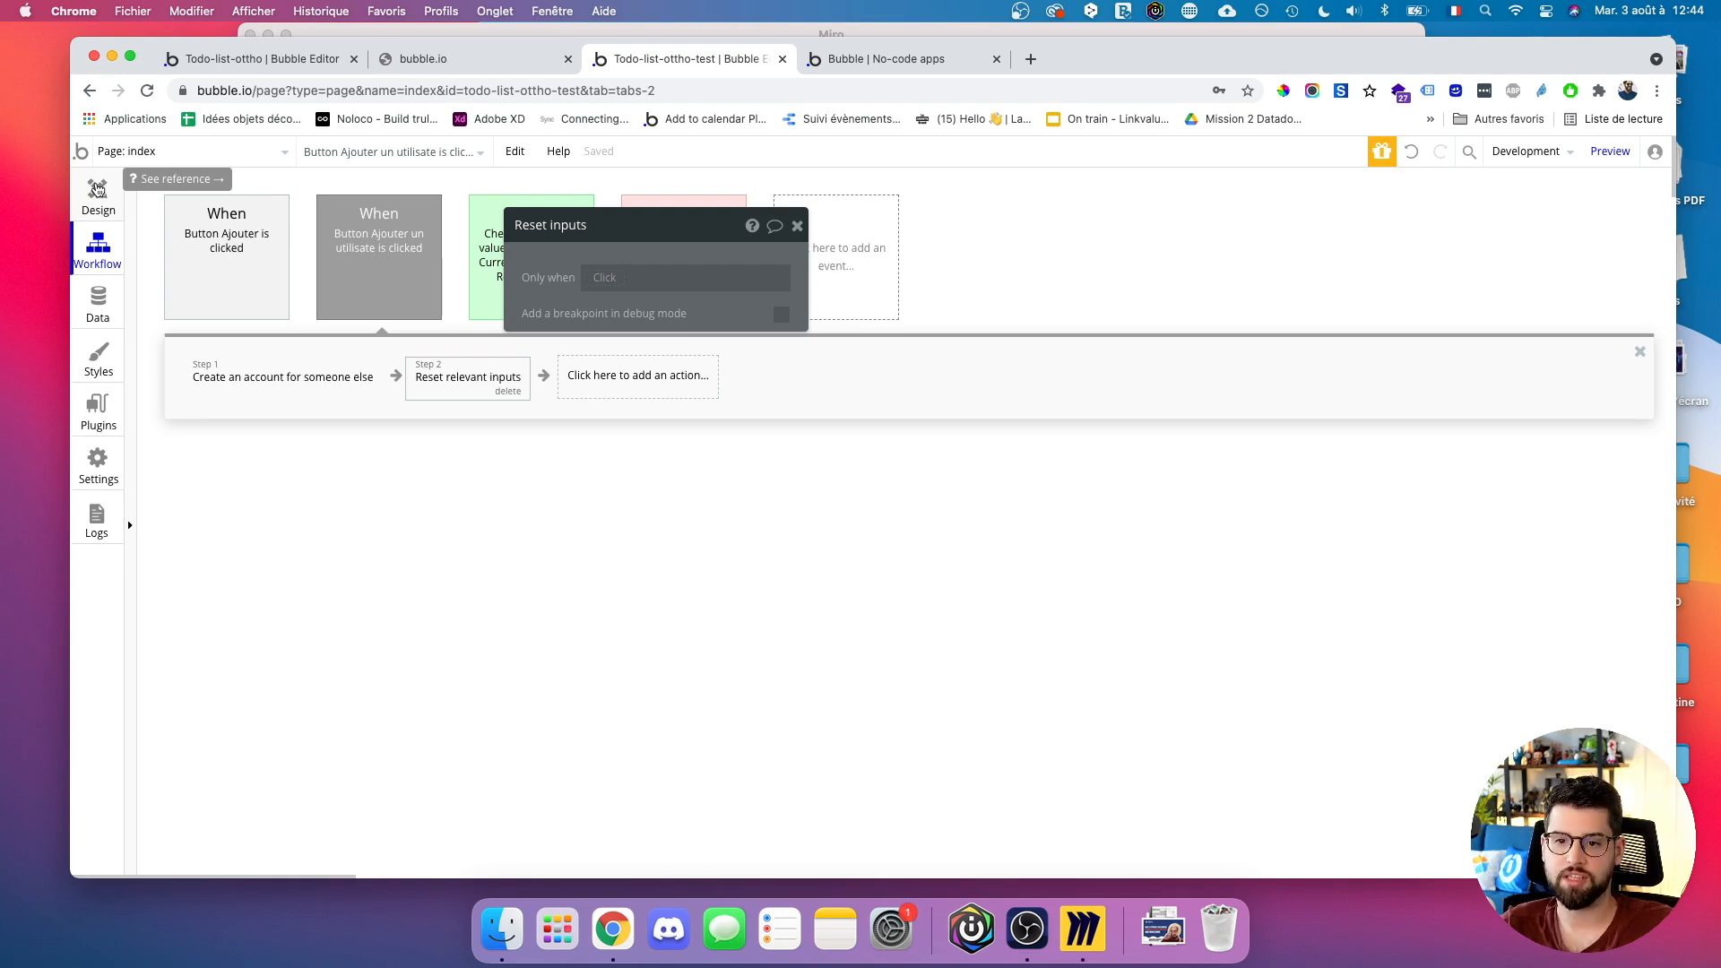
left_click(98, 189)
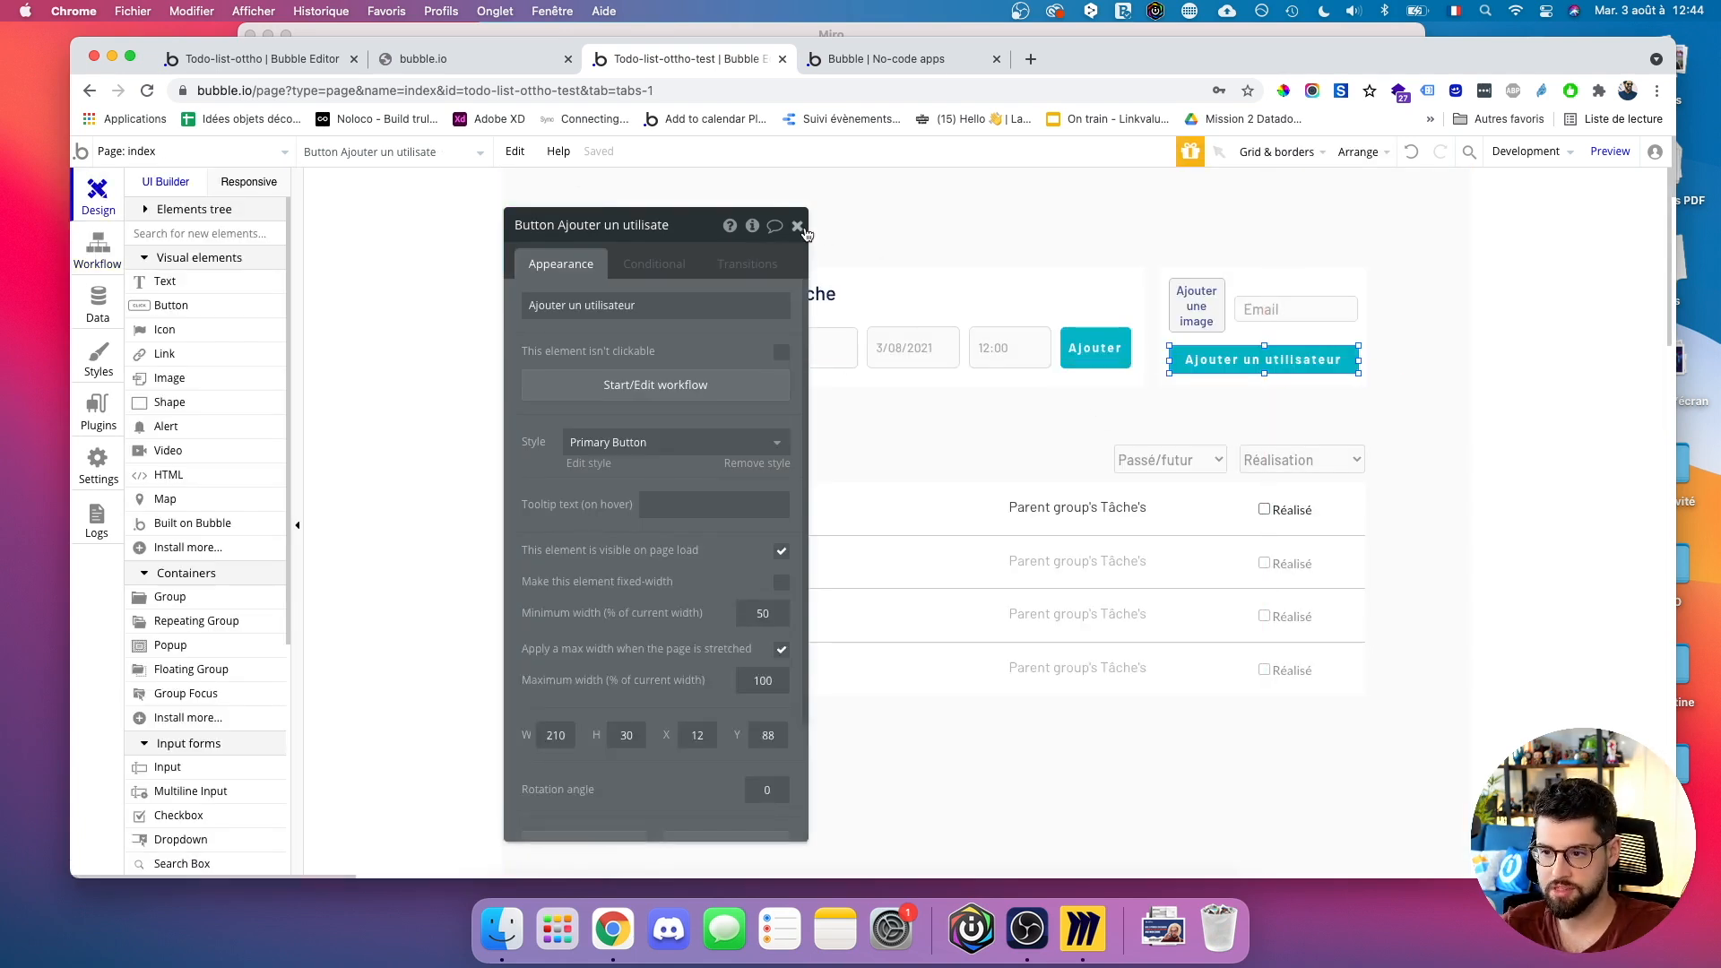
Drag the first task row's second text out of Group Tâche into the cell.
left_click(805, 230)
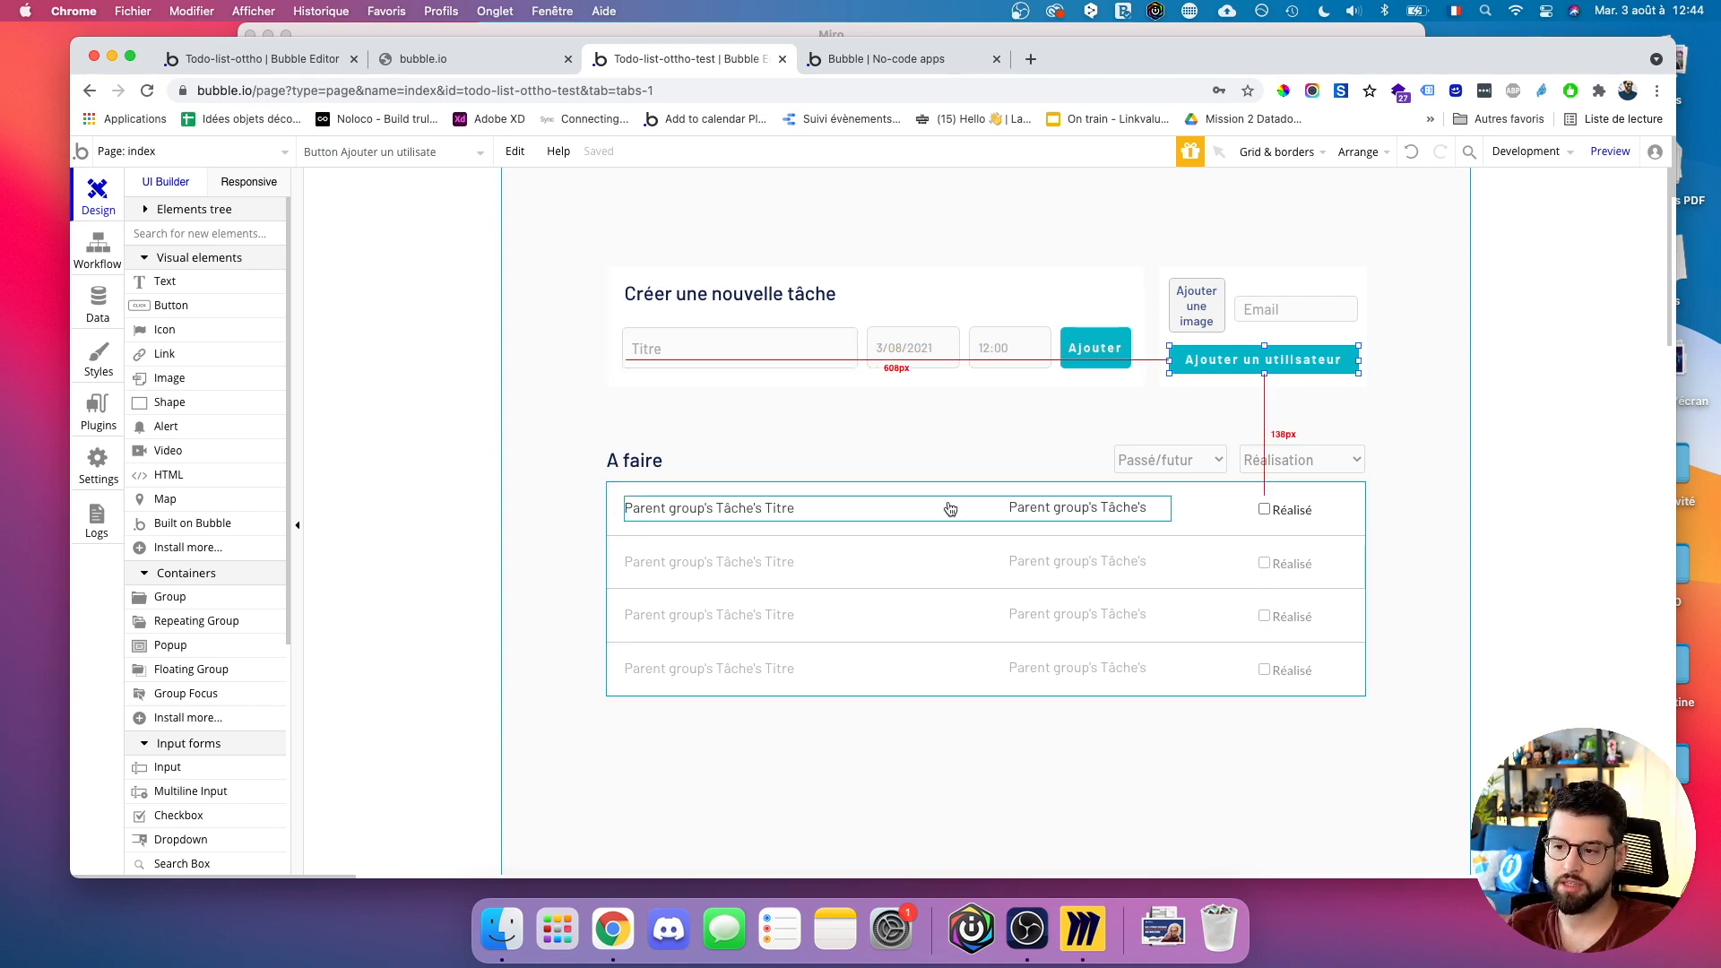
left_click(905, 508)
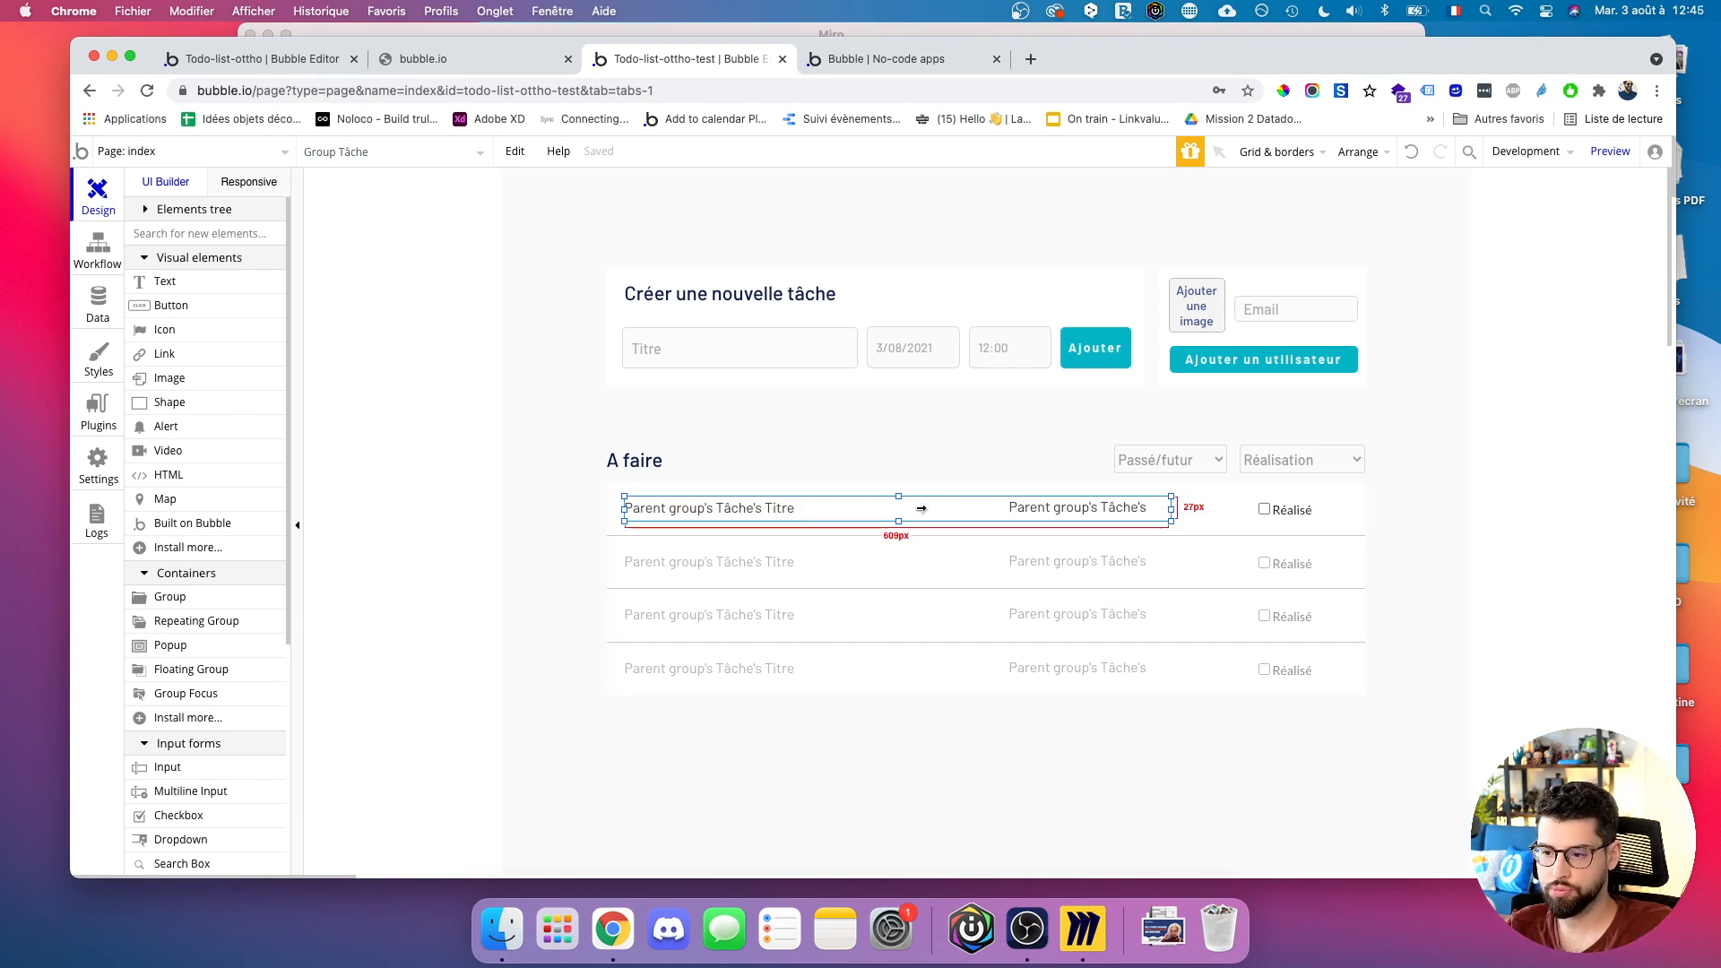
left_click(1142, 510)
left_click(995, 506)
left_click_drag(1144, 512, 933, 509)
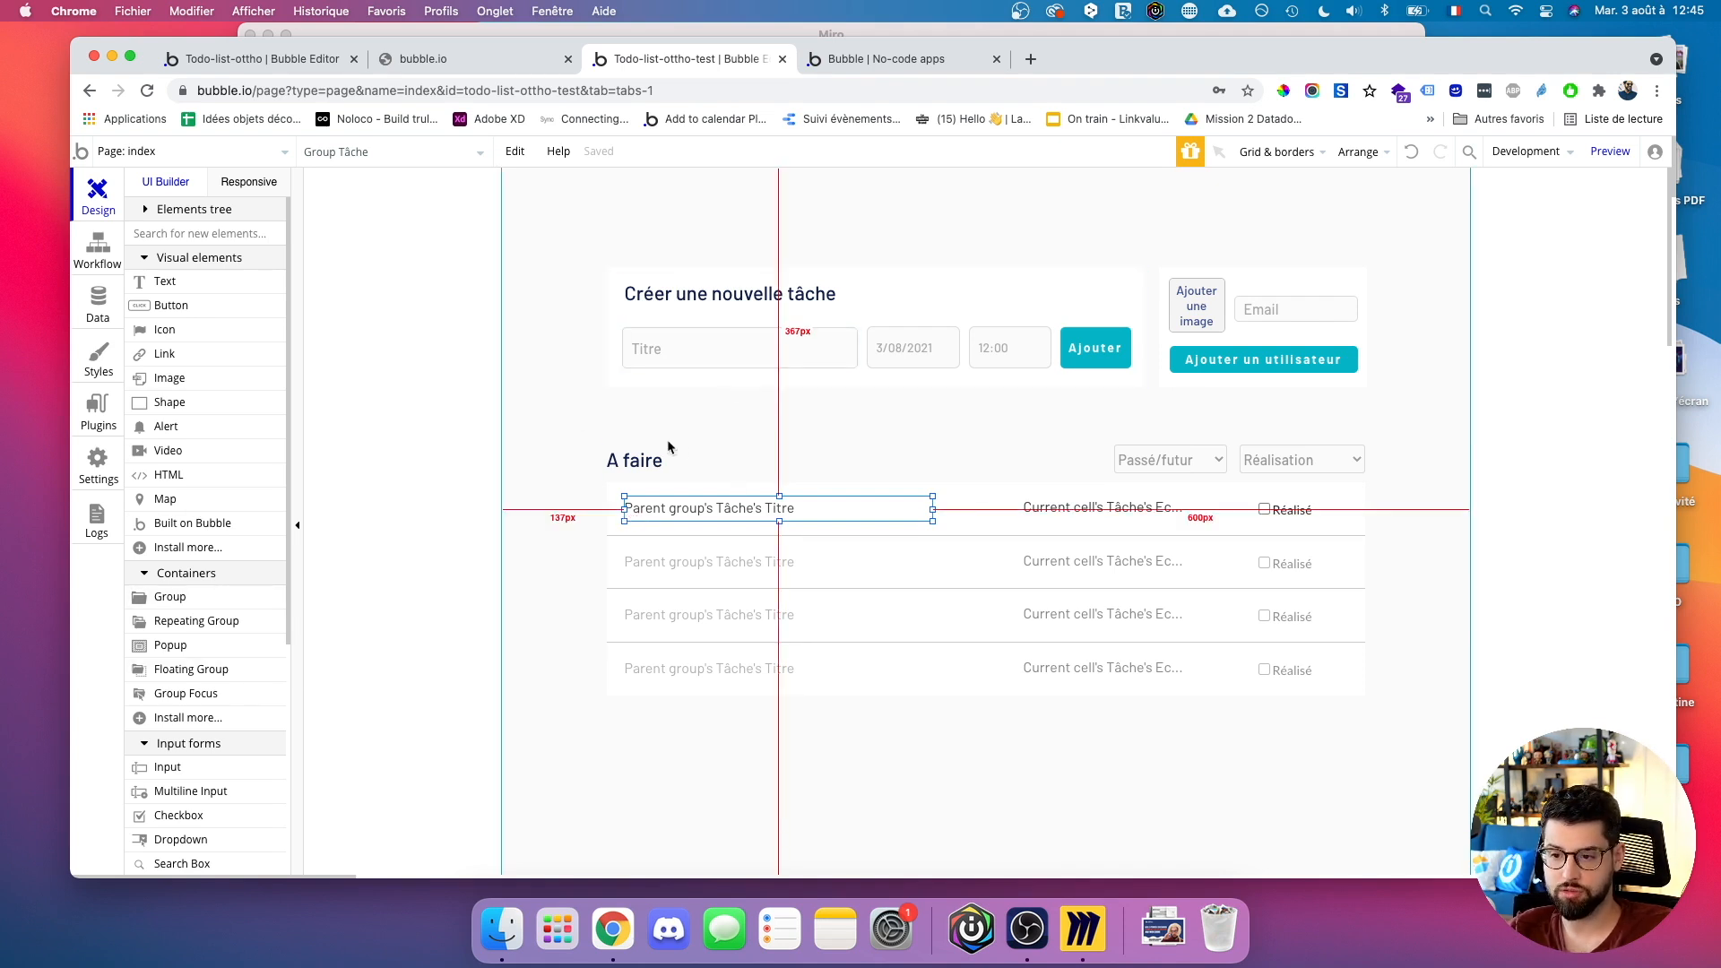
scroll(196, 773, "down", 5)
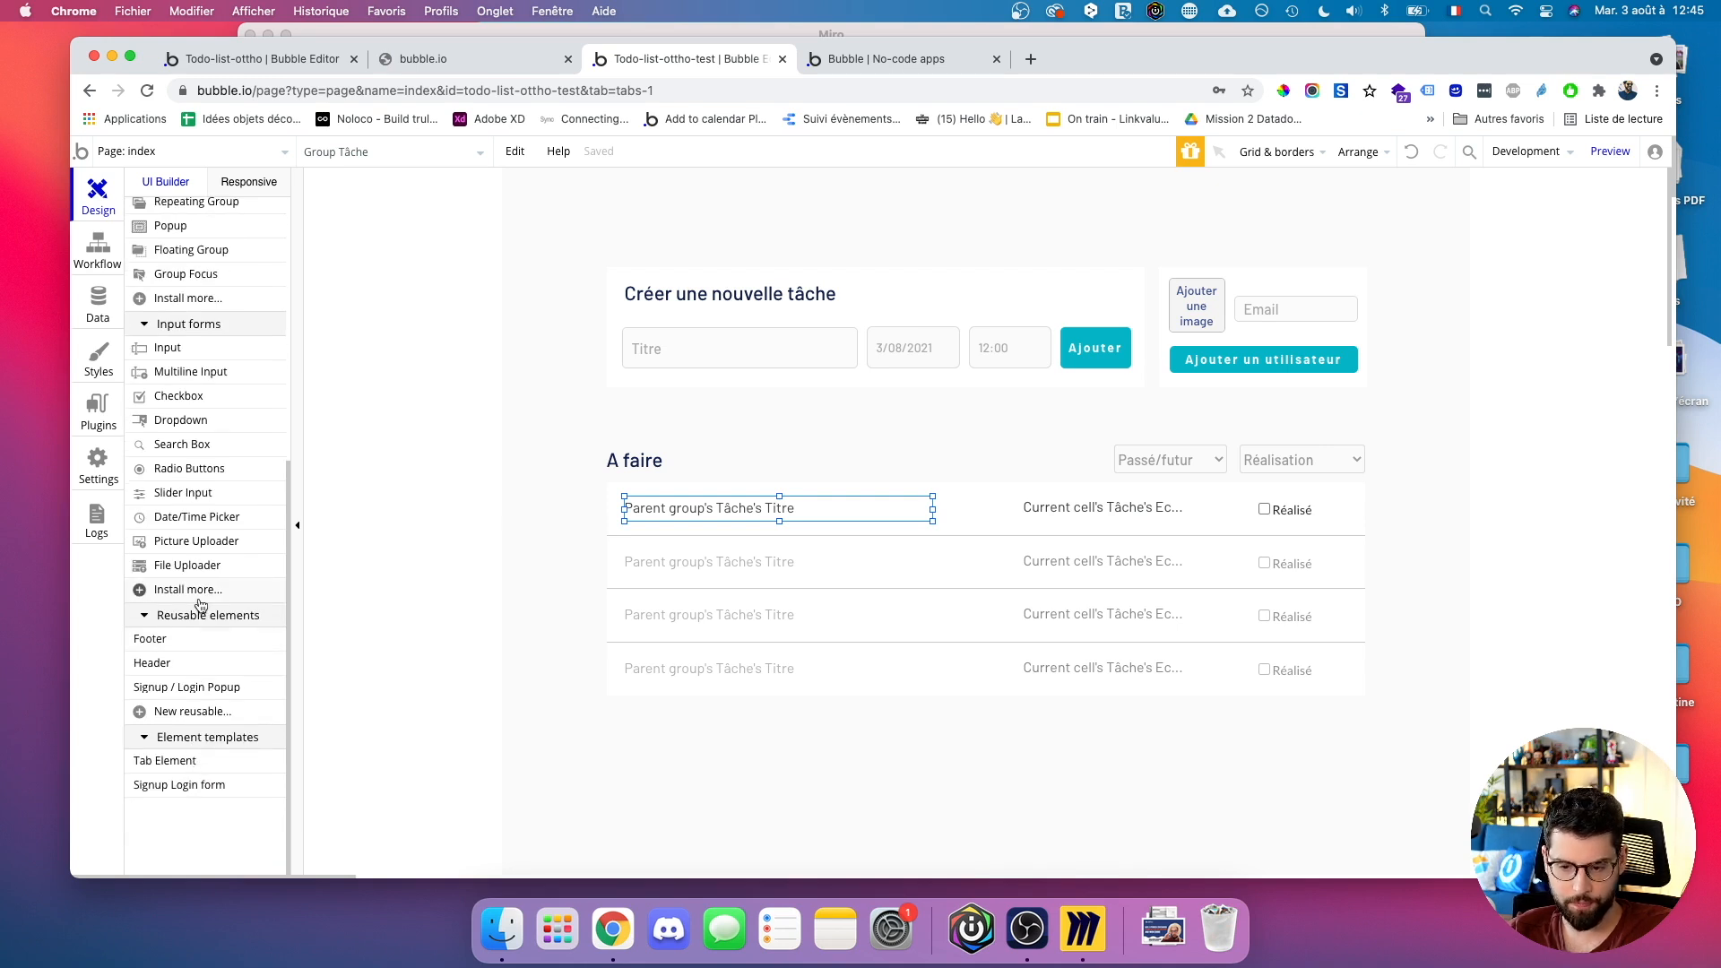
scroll(201, 601, "up", 1)
scroll(189, 453, "up", 1)
Draw a repeating group below the new-task form with 1 row and 5 columns.
scroll(189, 453, "up", 1)
left_click(194, 438)
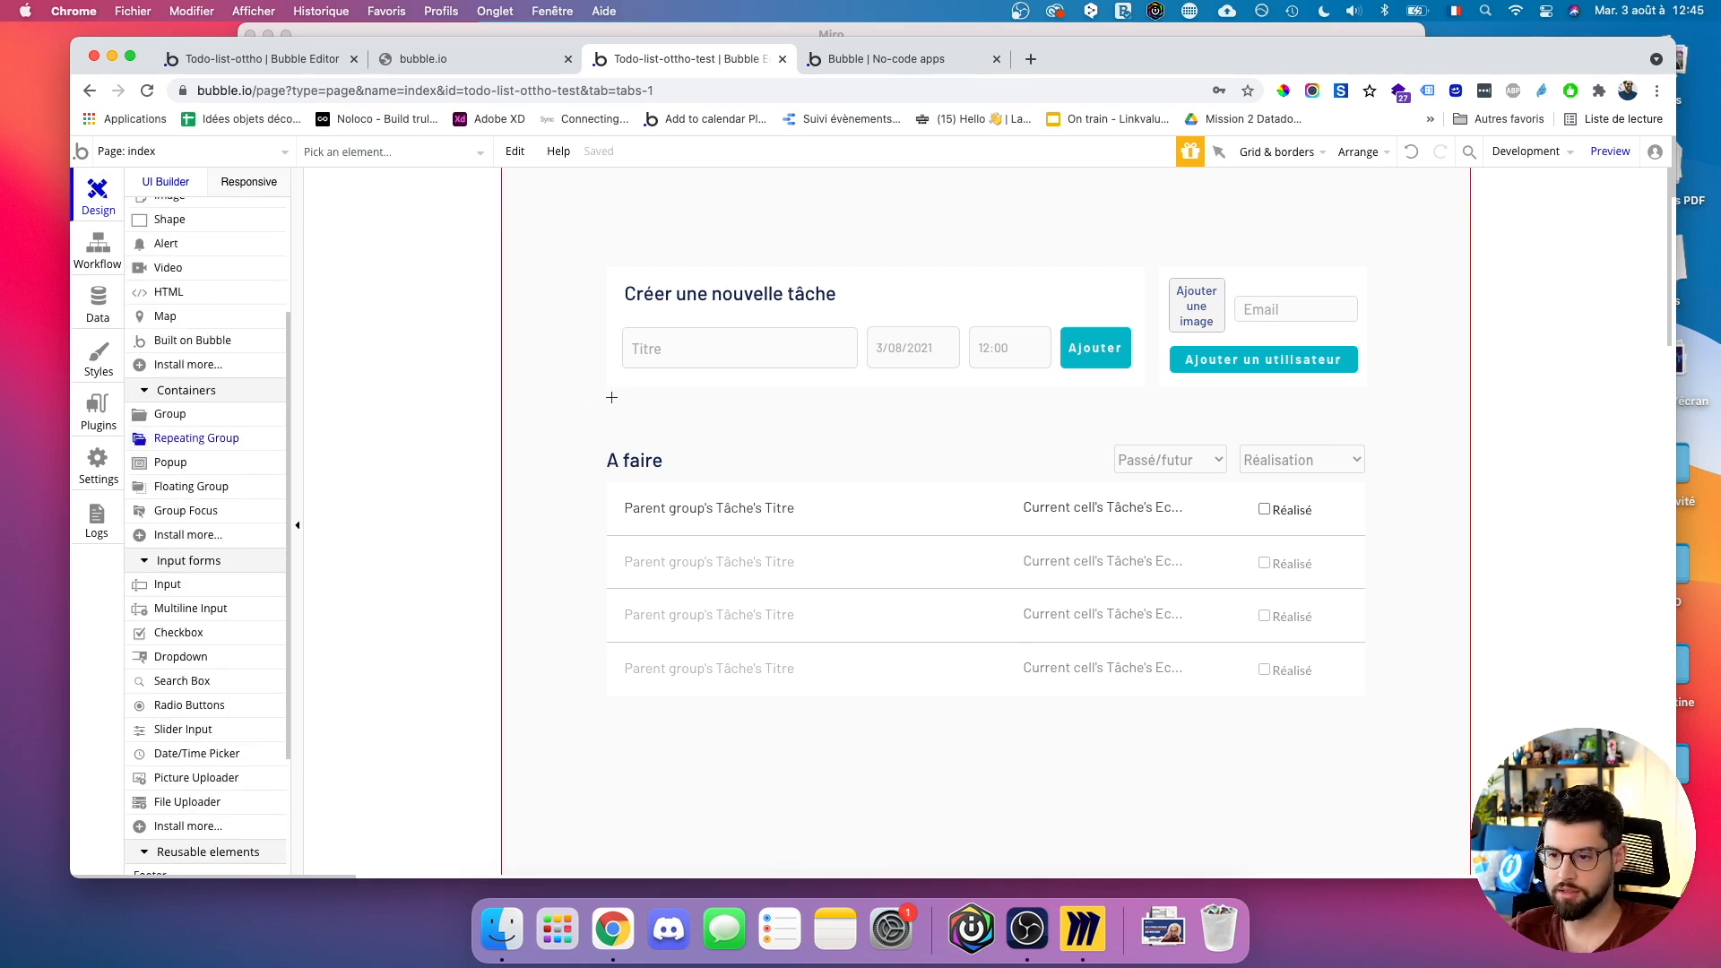
left_click_drag(609, 397, 864, 436)
left_click(608, 433)
type("1")
left_click_drag(625, 383, 1038, 384)
left_click(1180, 442)
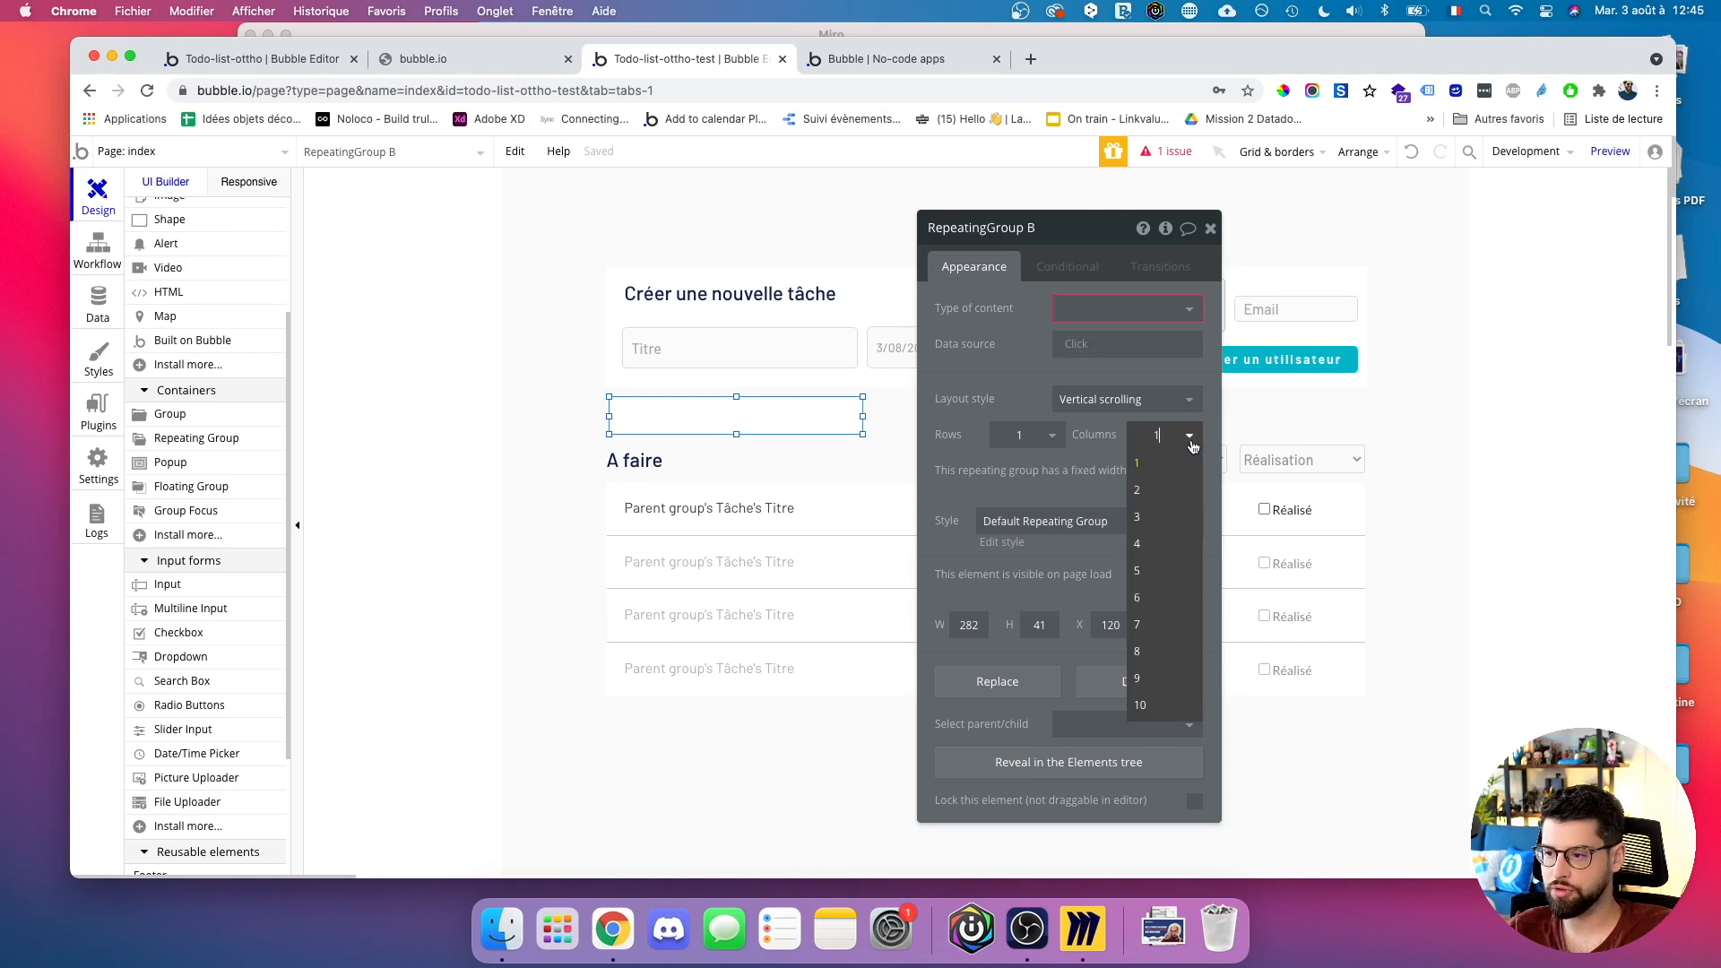
left_click(1143, 569)
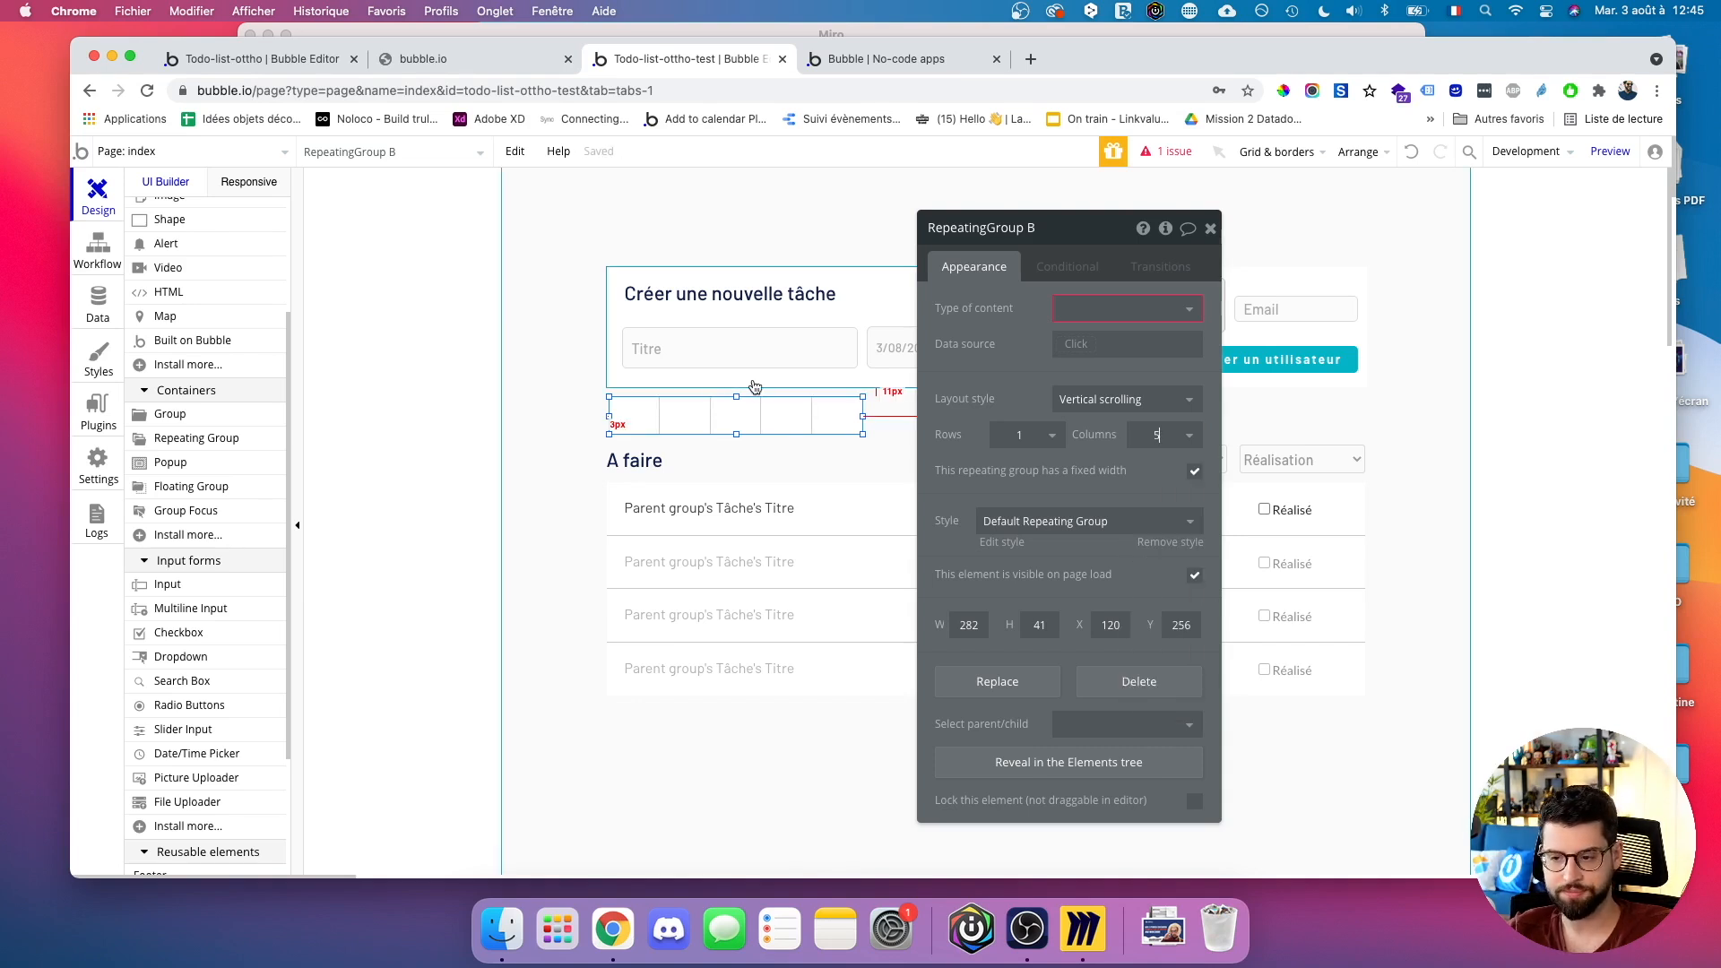
left_click_drag(862, 416, 826, 417)
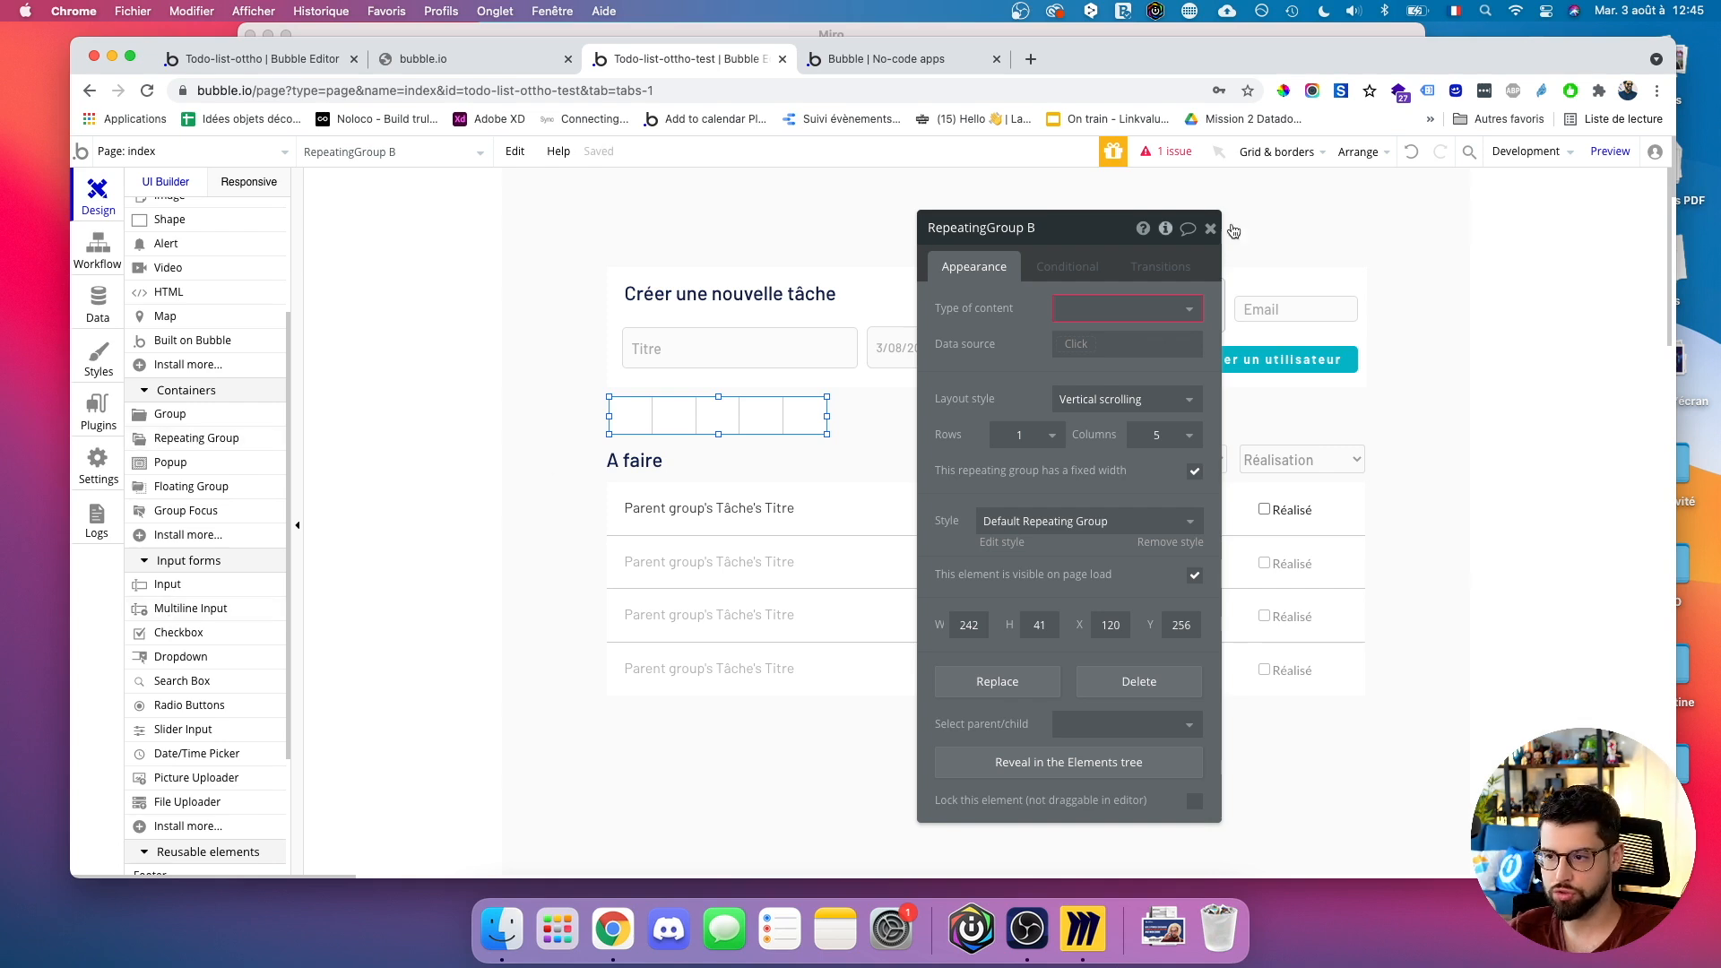
Set its data source to Do a search for User and content type to User.
left_click(1080, 344)
left_click(1094, 420)
left_click(813, 269)
left_click(820, 286)
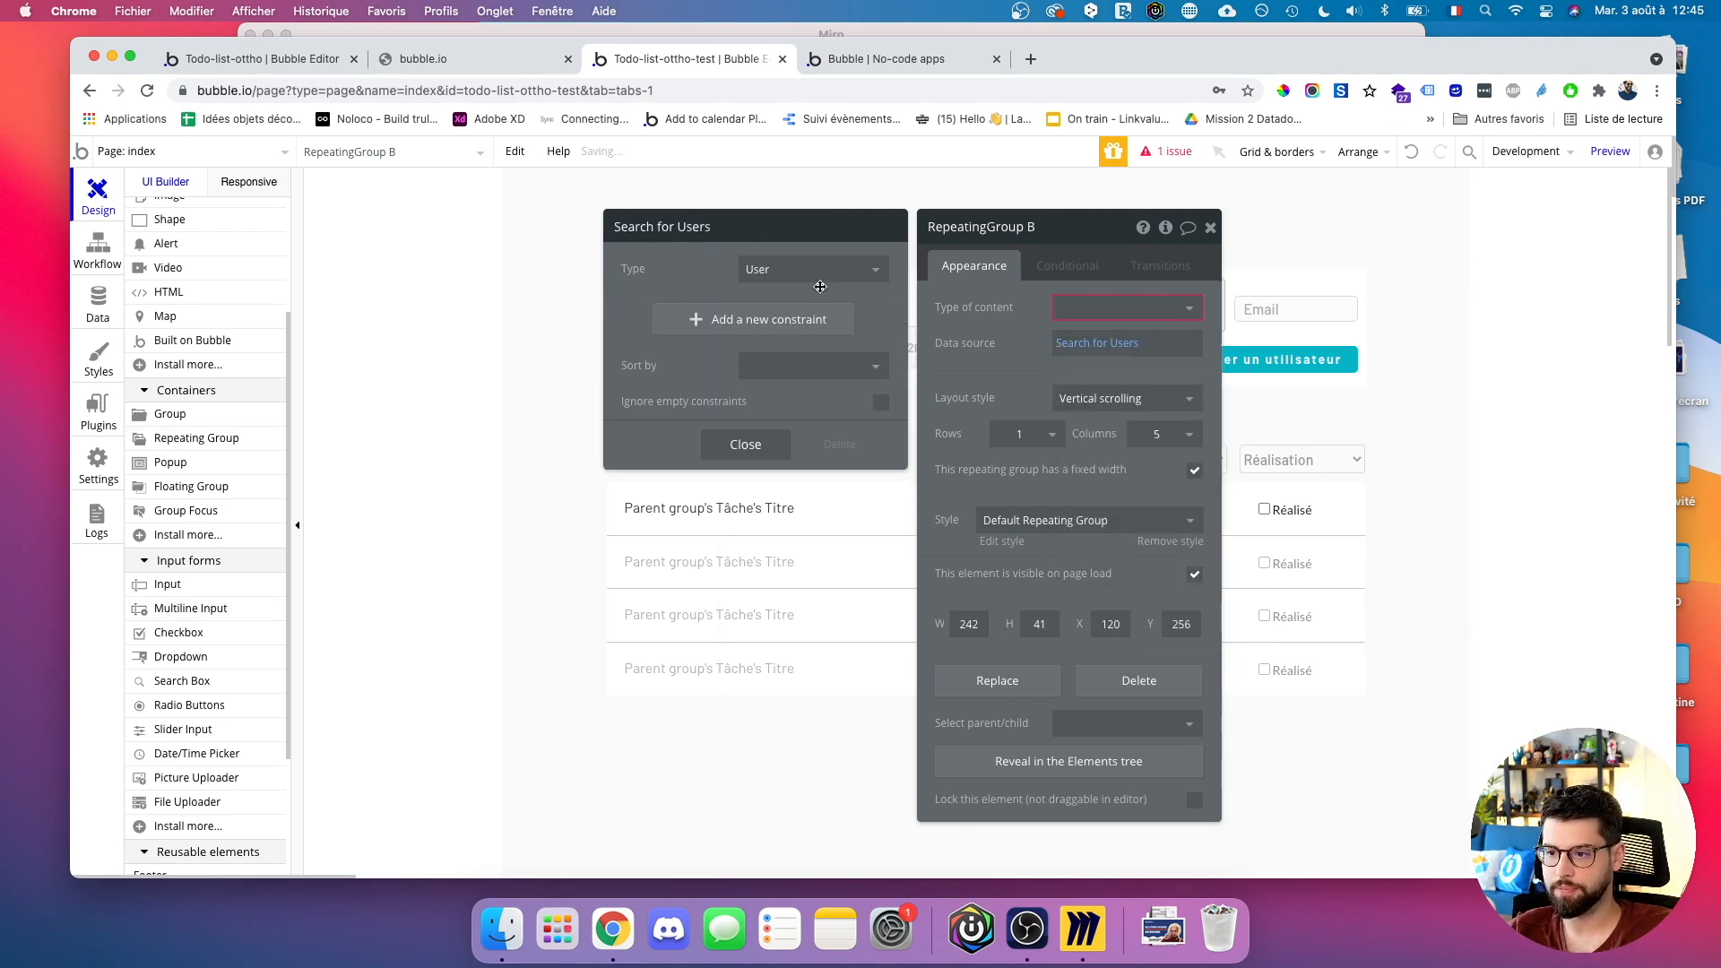
left_click(1094, 308)
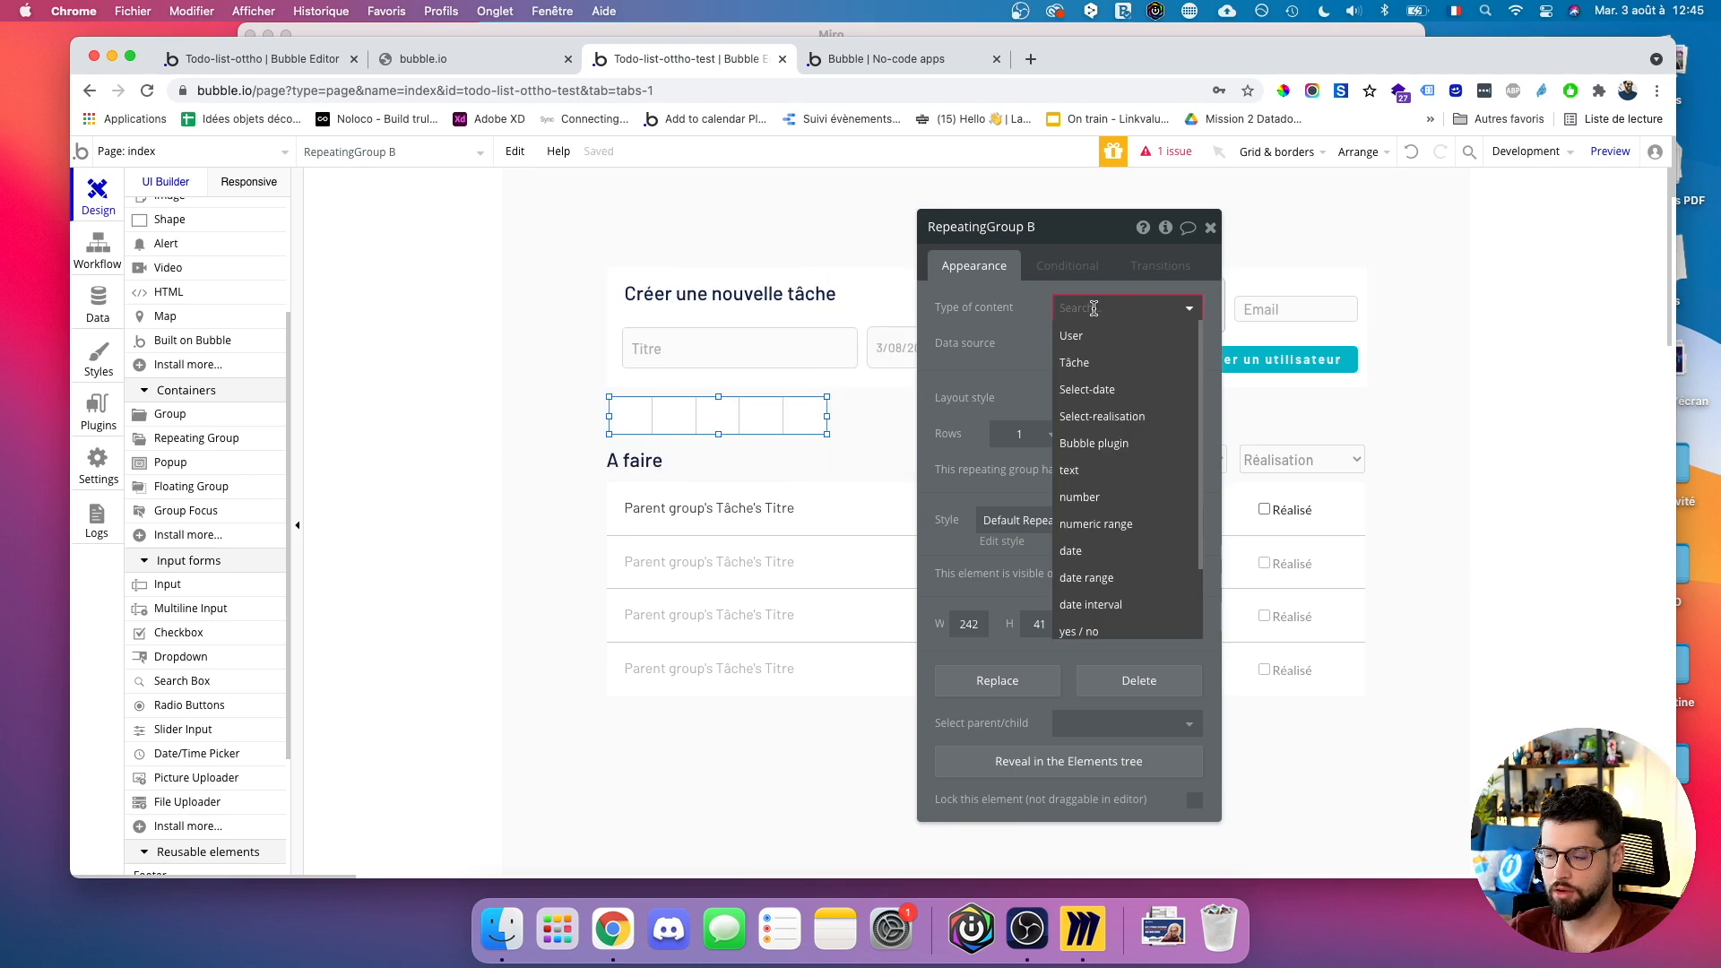
left_click(1081, 337)
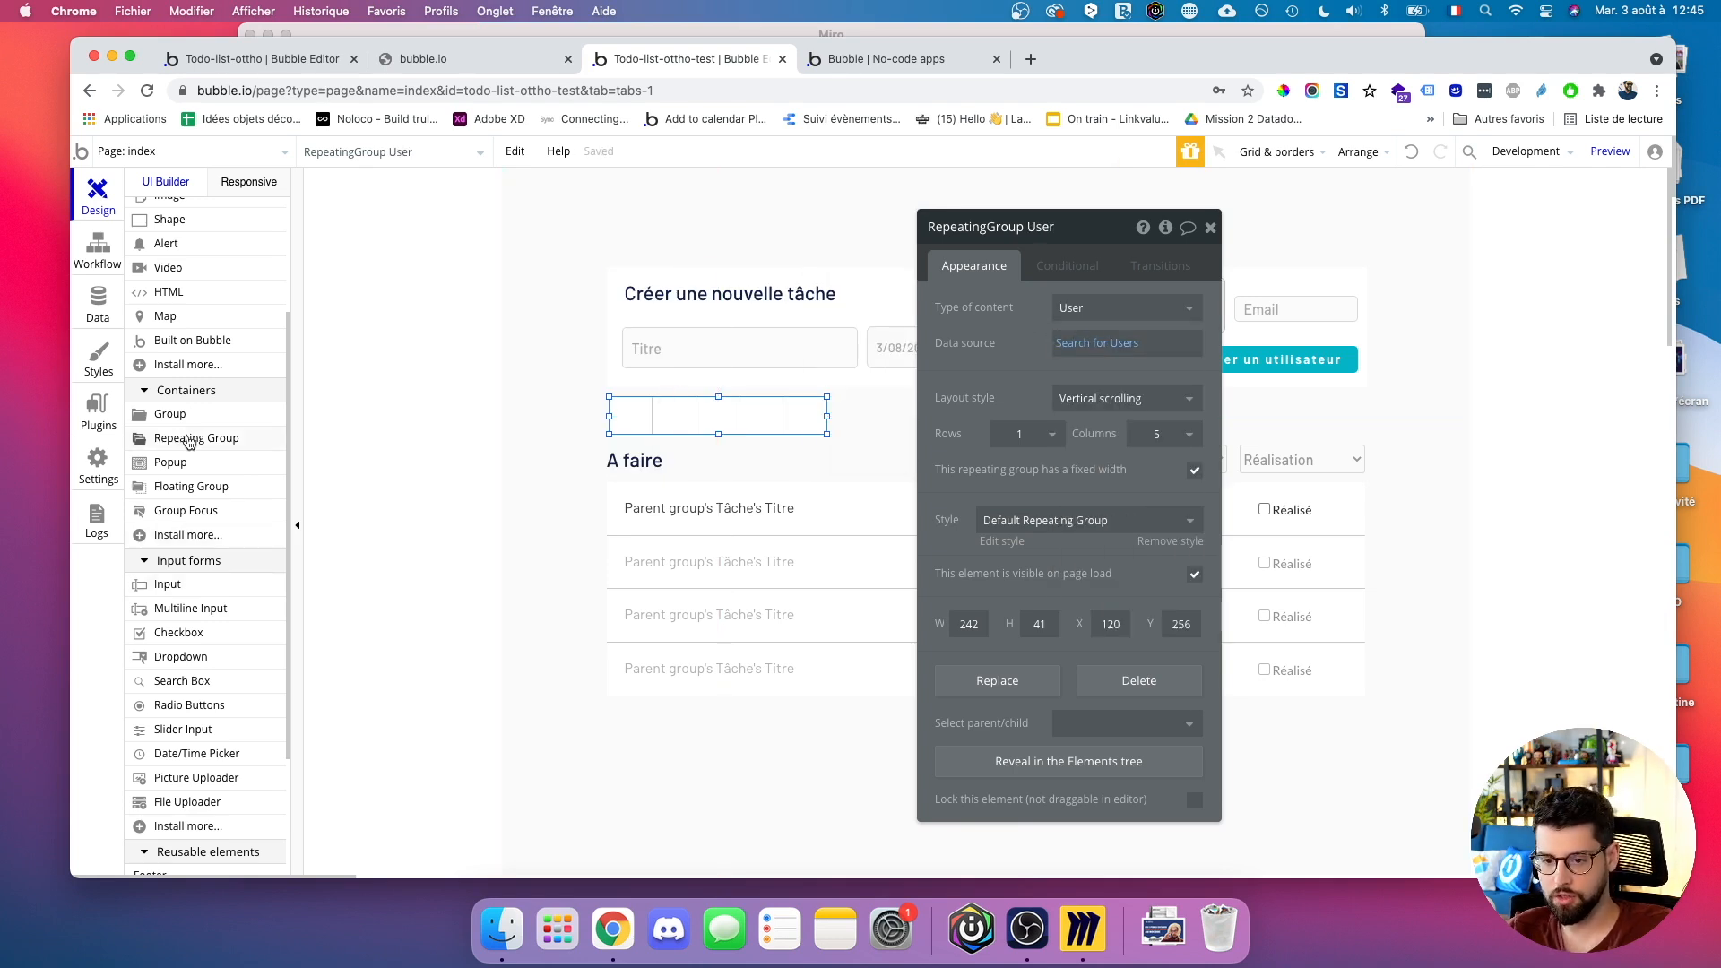
scroll(191, 511, "up", 3)
Draw an image in the first cell showing Current cell's User's Image profil, with roundness 100.
left_click(170, 379)
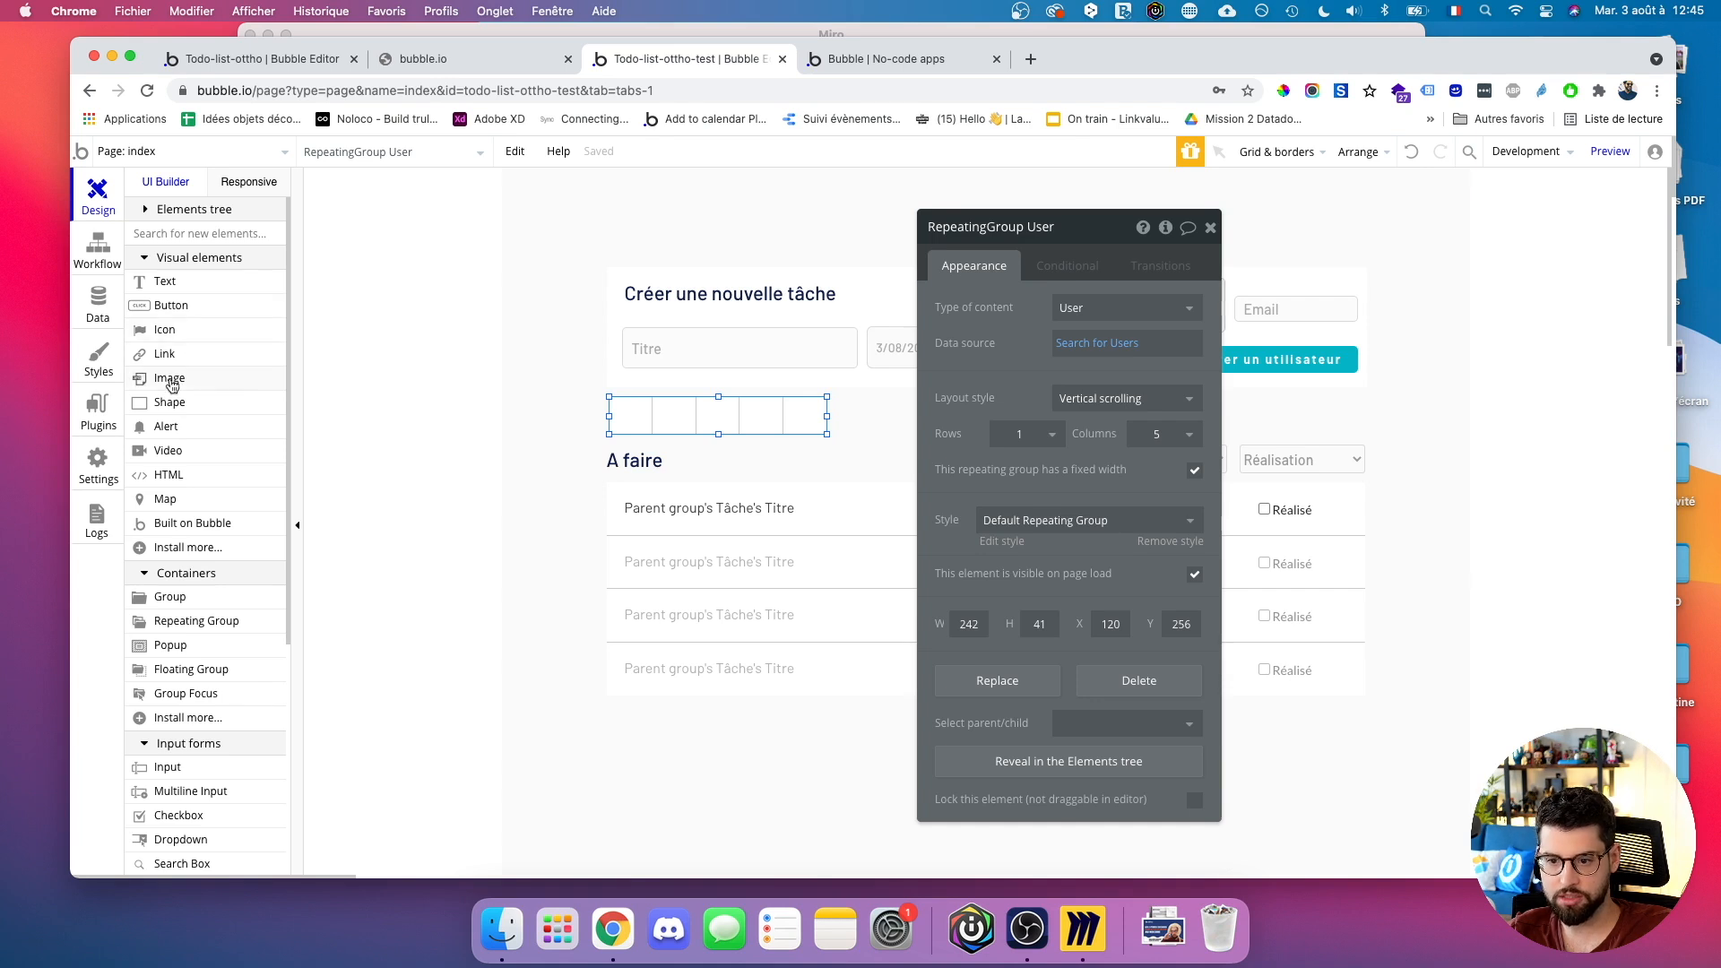
left_click_drag(612, 400, 644, 427)
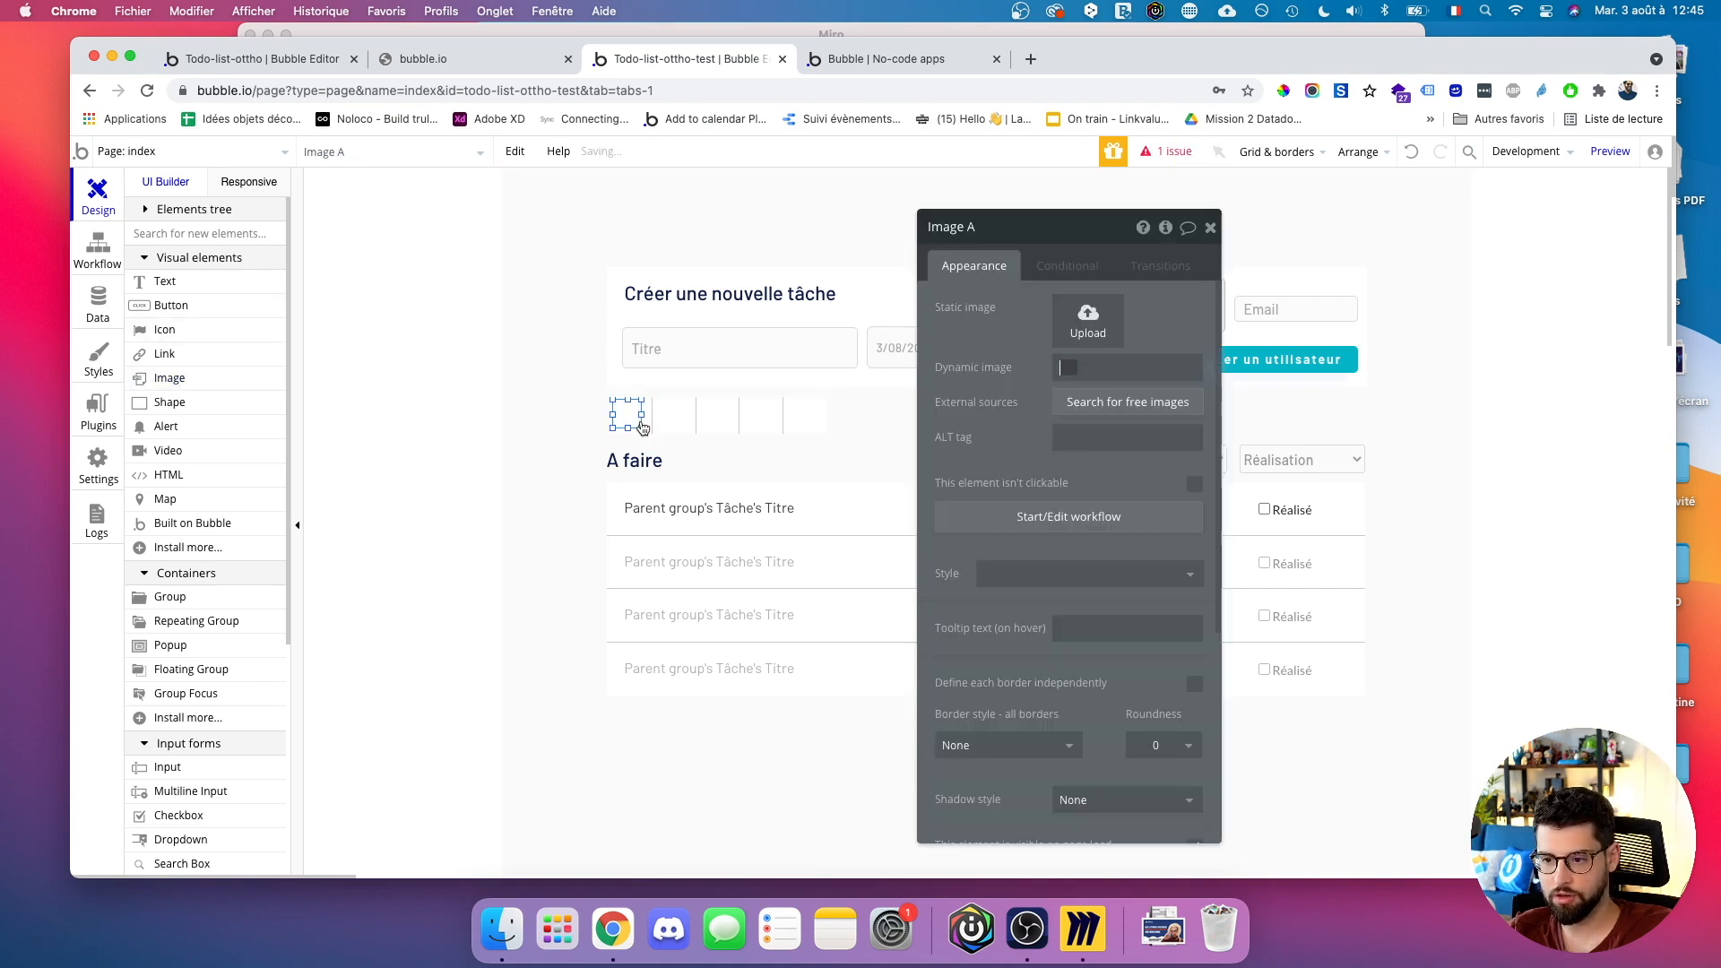
left_click(1162, 369)
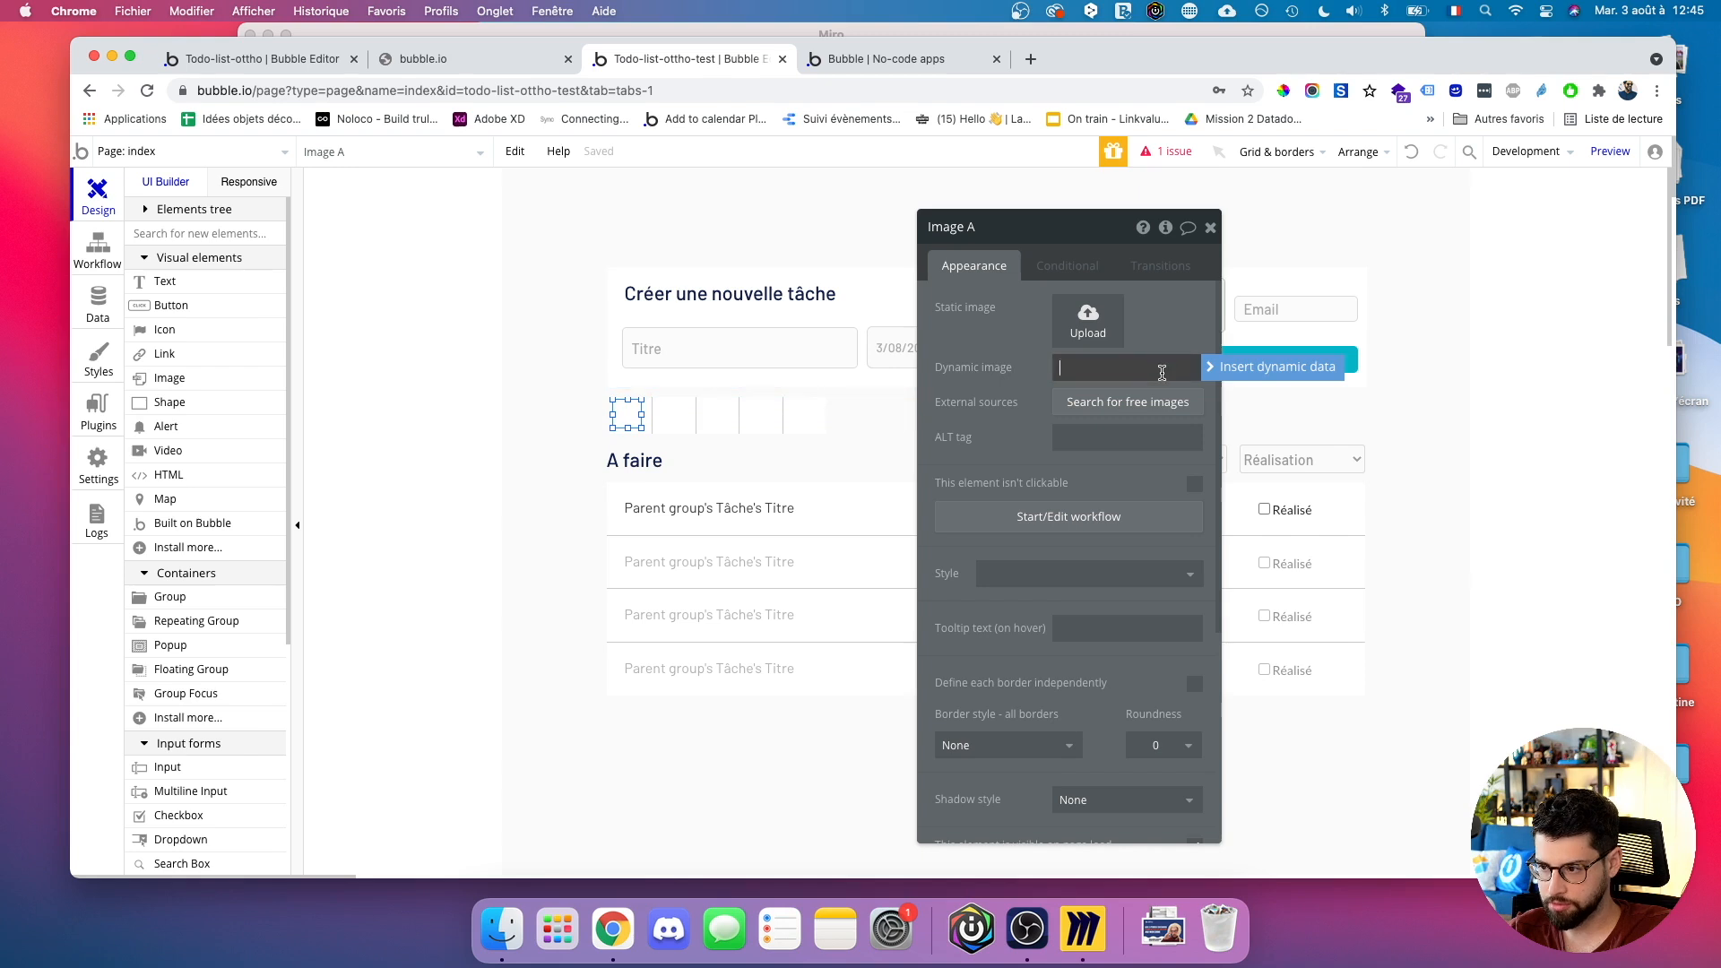
left_click(1223, 376)
left_click(1110, 421)
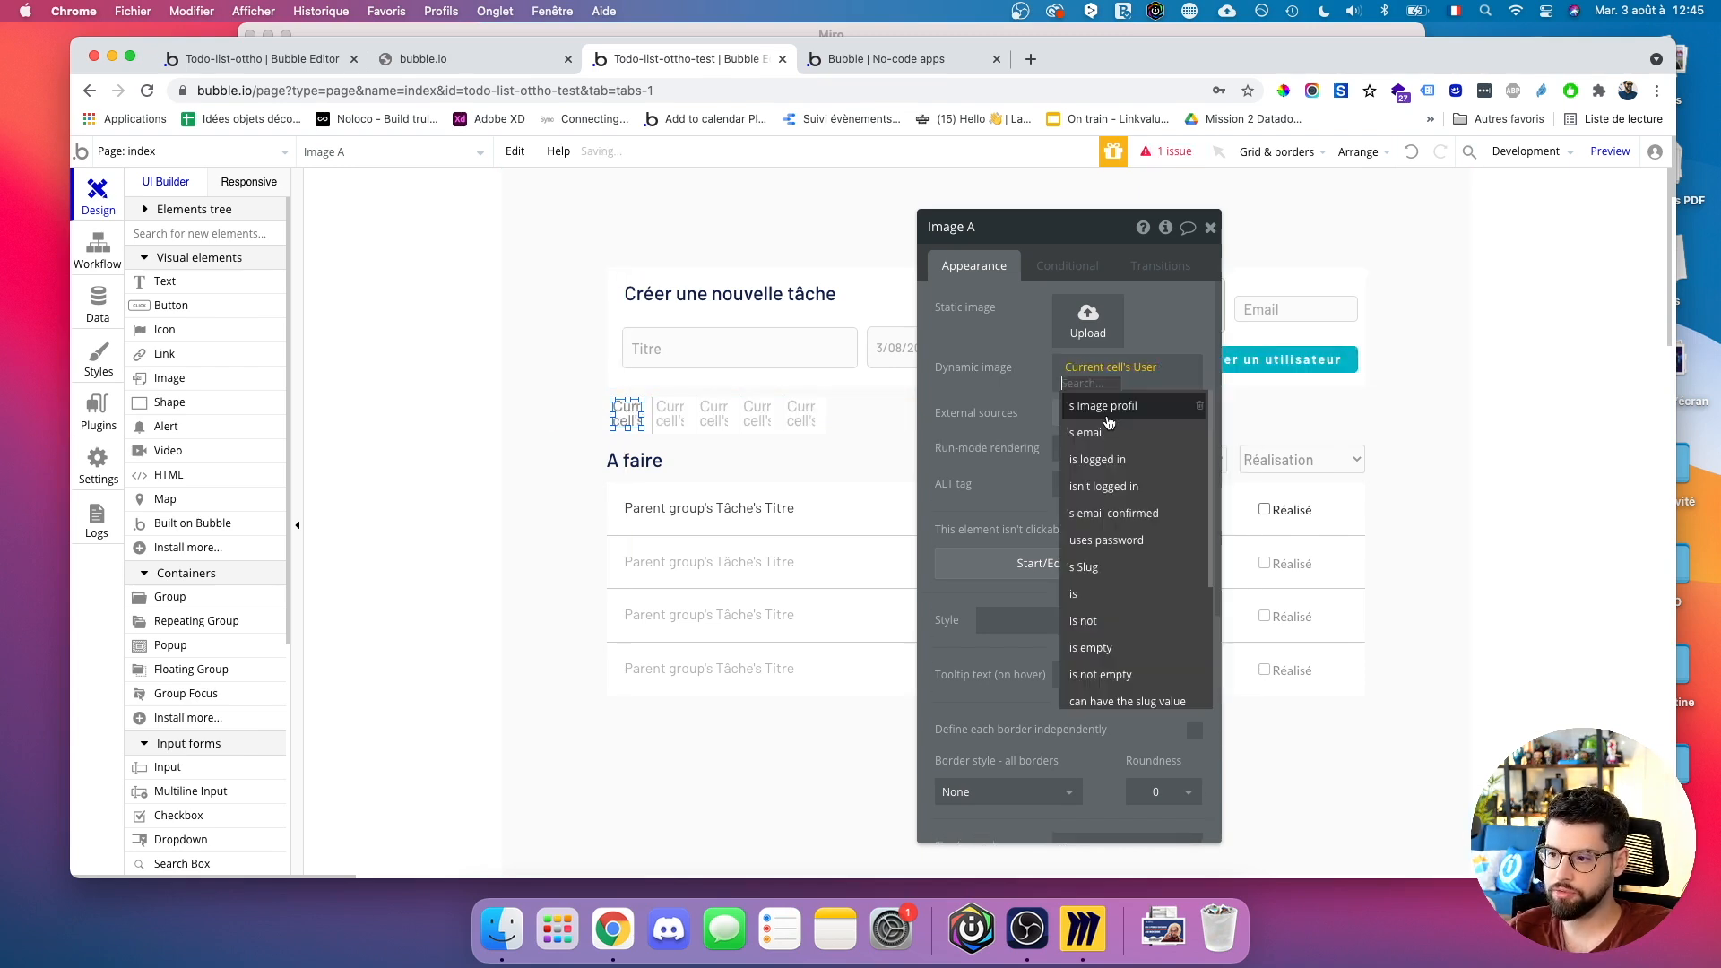
left_click(1109, 416)
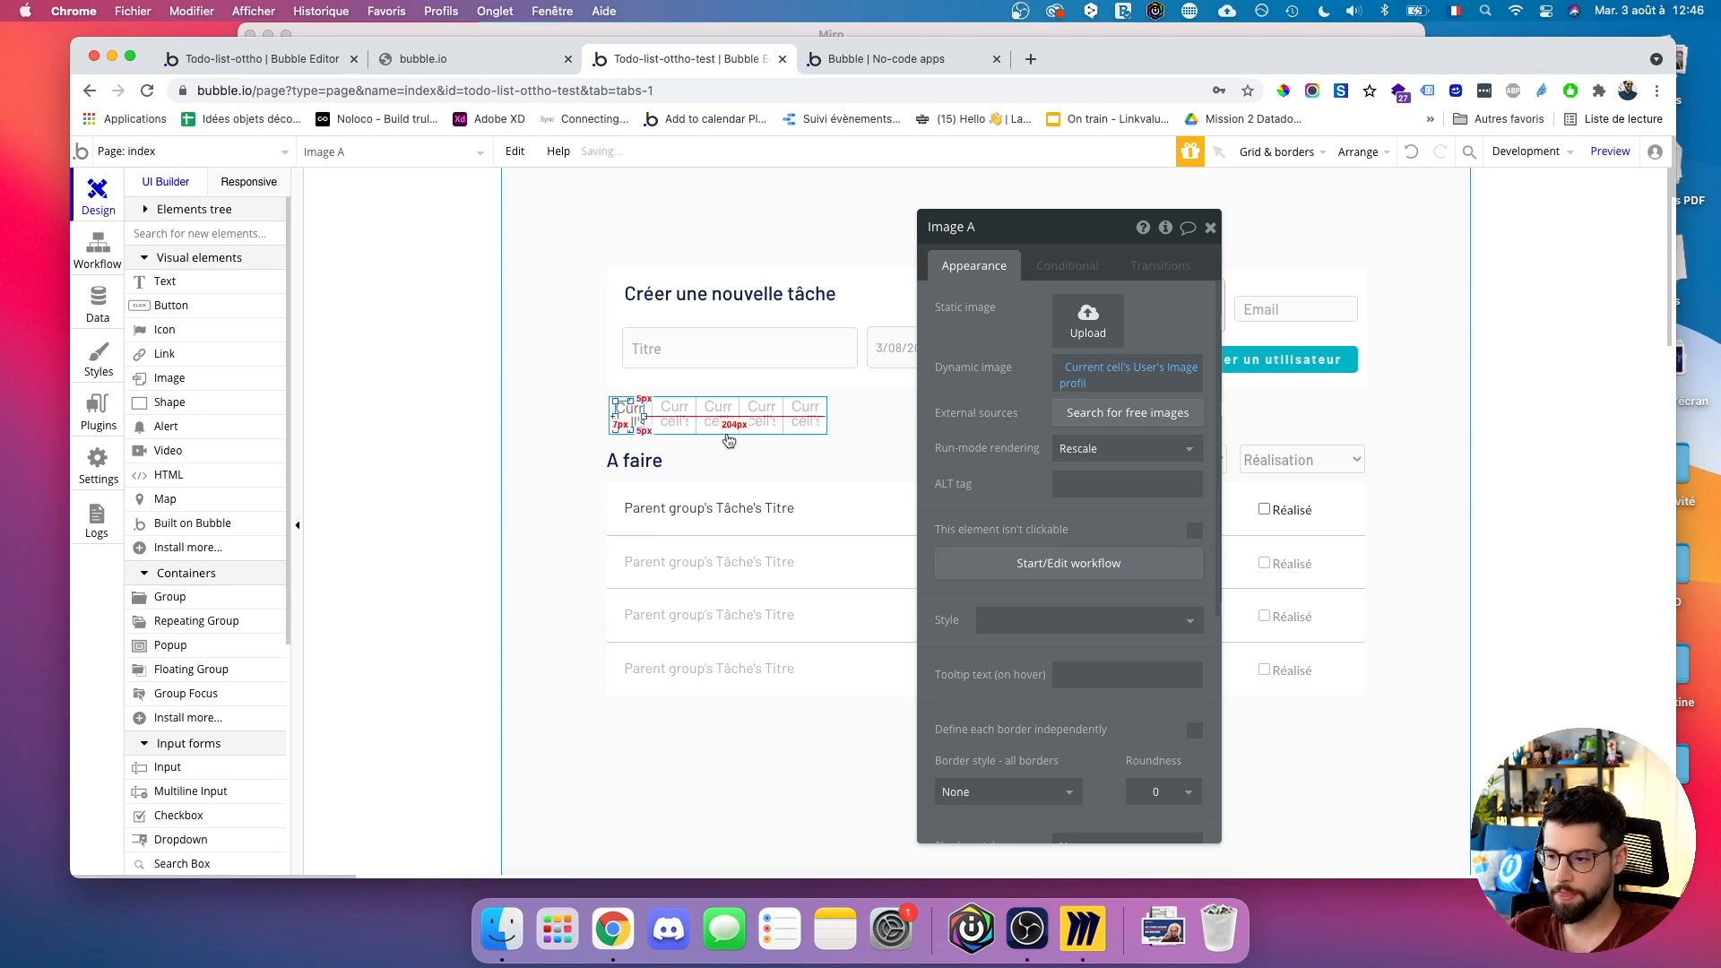
scroll(1086, 671, "down", 5)
left_click(1157, 572)
key("BackSpace")
type("1")
type("00")
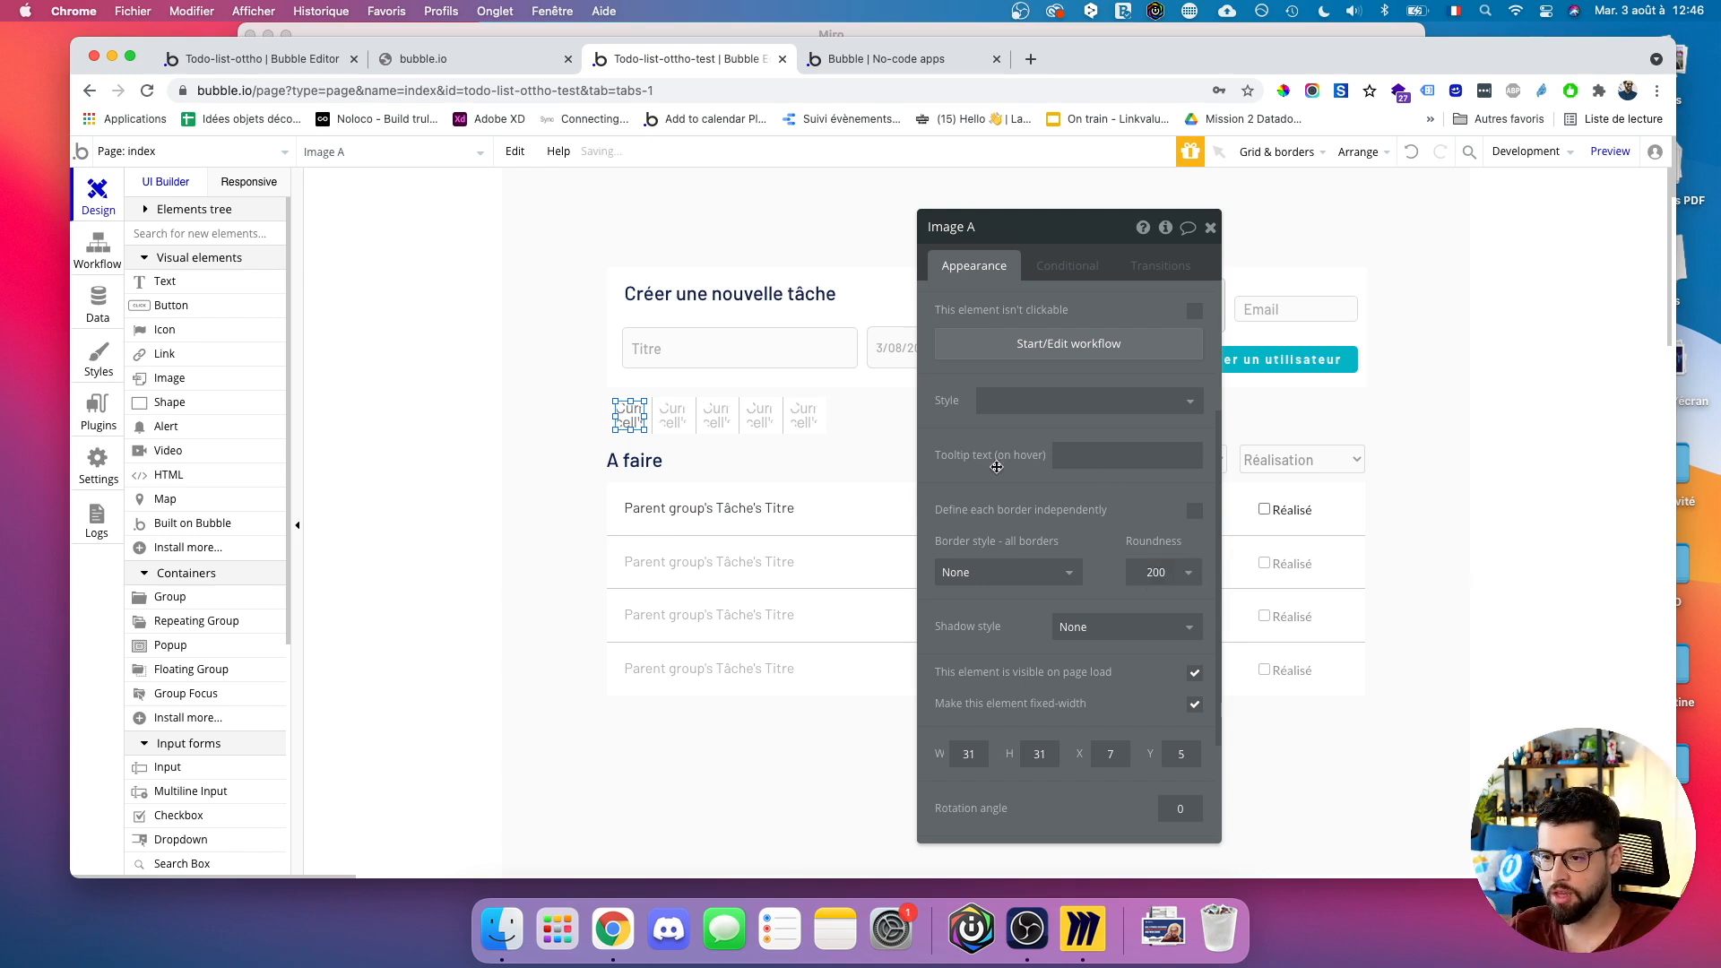
Set the User repeating group's style to none.
left_click(722, 467)
left_click(720, 430)
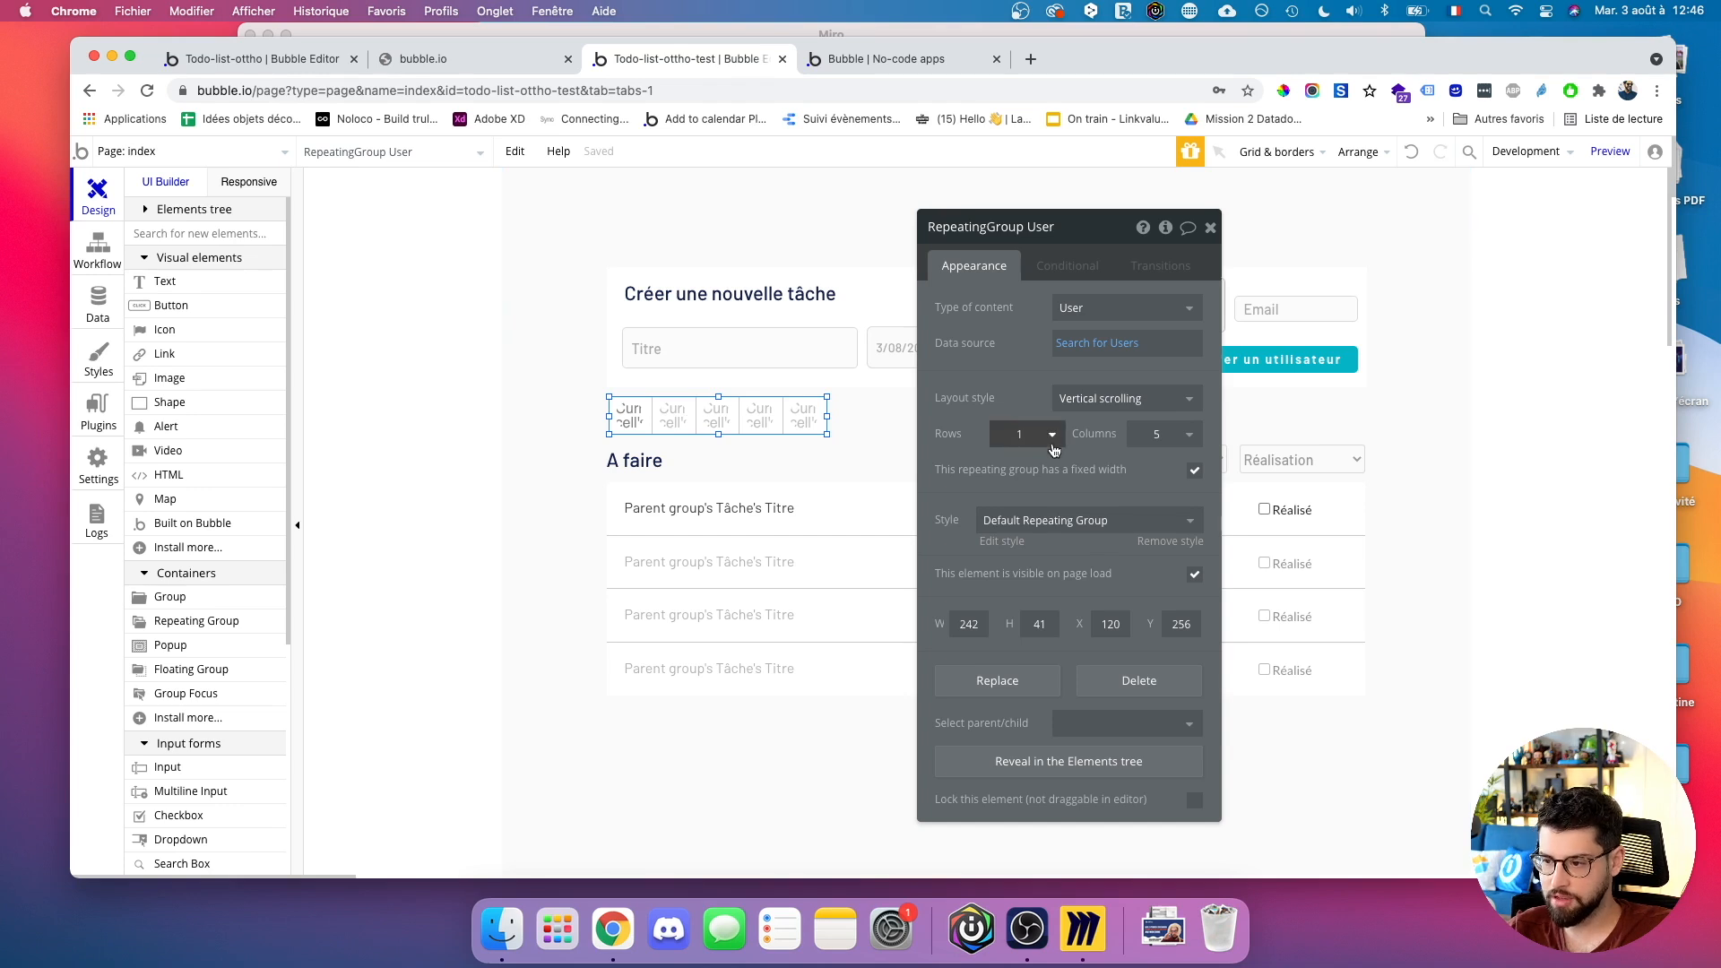
left_click(1020, 518)
left_click(1007, 549)
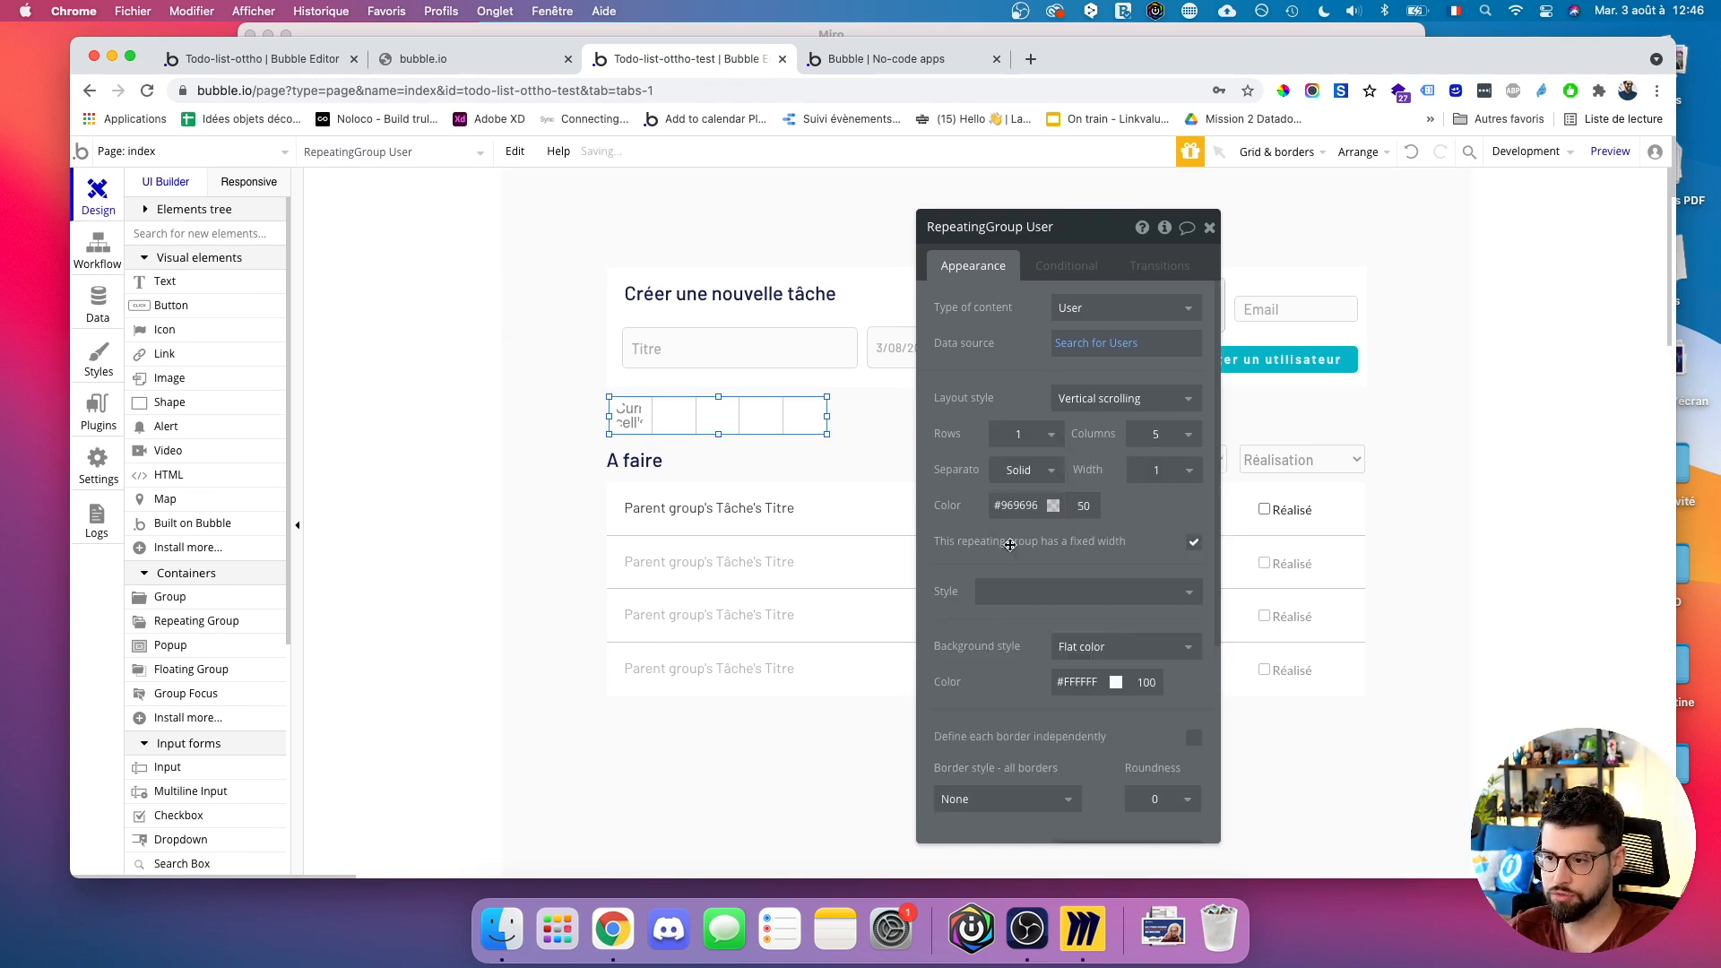
Set the repeating group's separators and background to None and narrow it to about 110 px.
left_click(1047, 481)
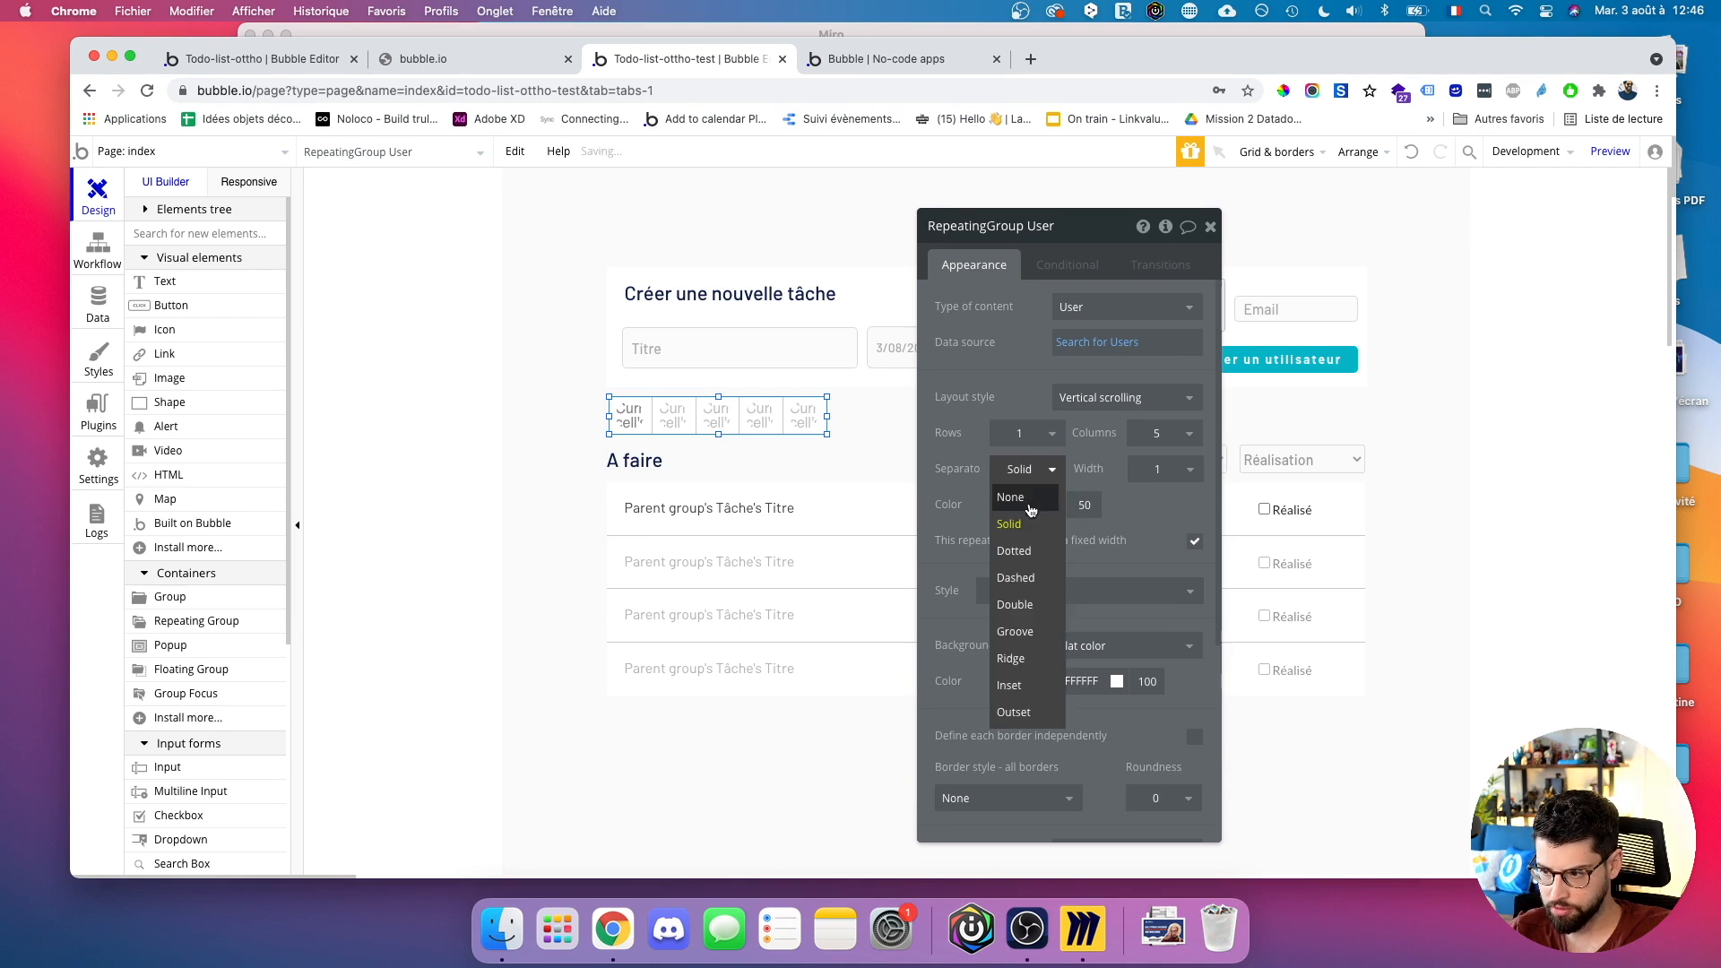
left_click(1031, 502)
left_click(1079, 603)
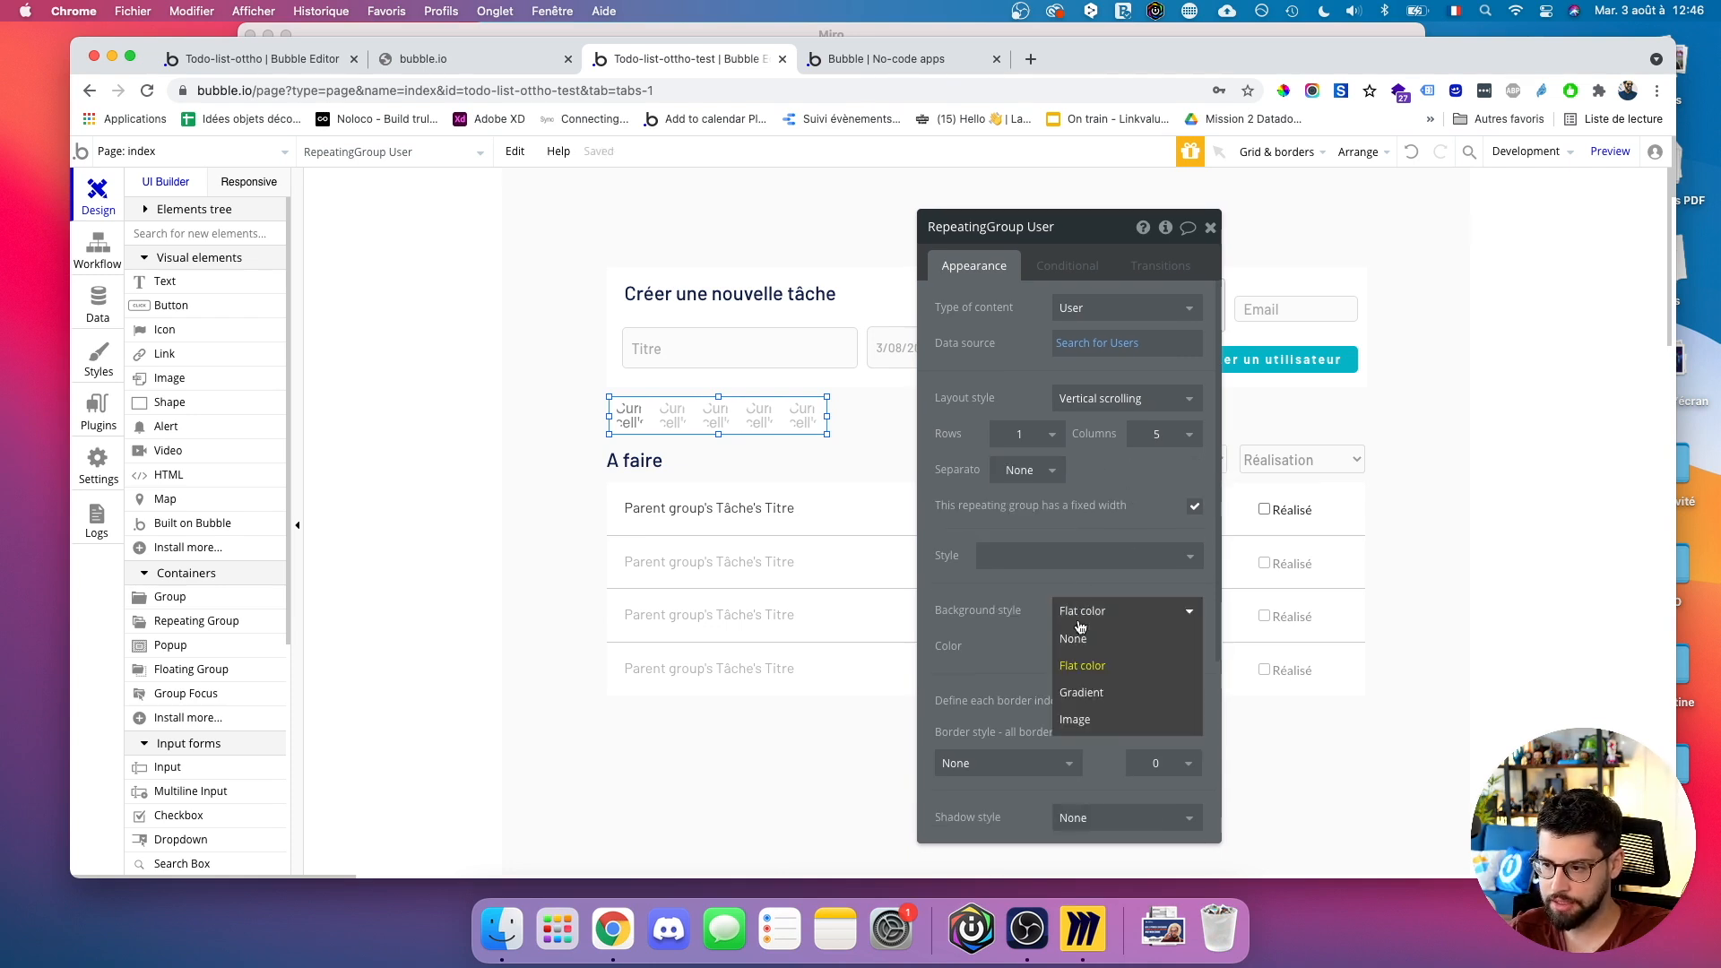
left_click(1076, 638)
left_click_drag(830, 415, 709, 416)
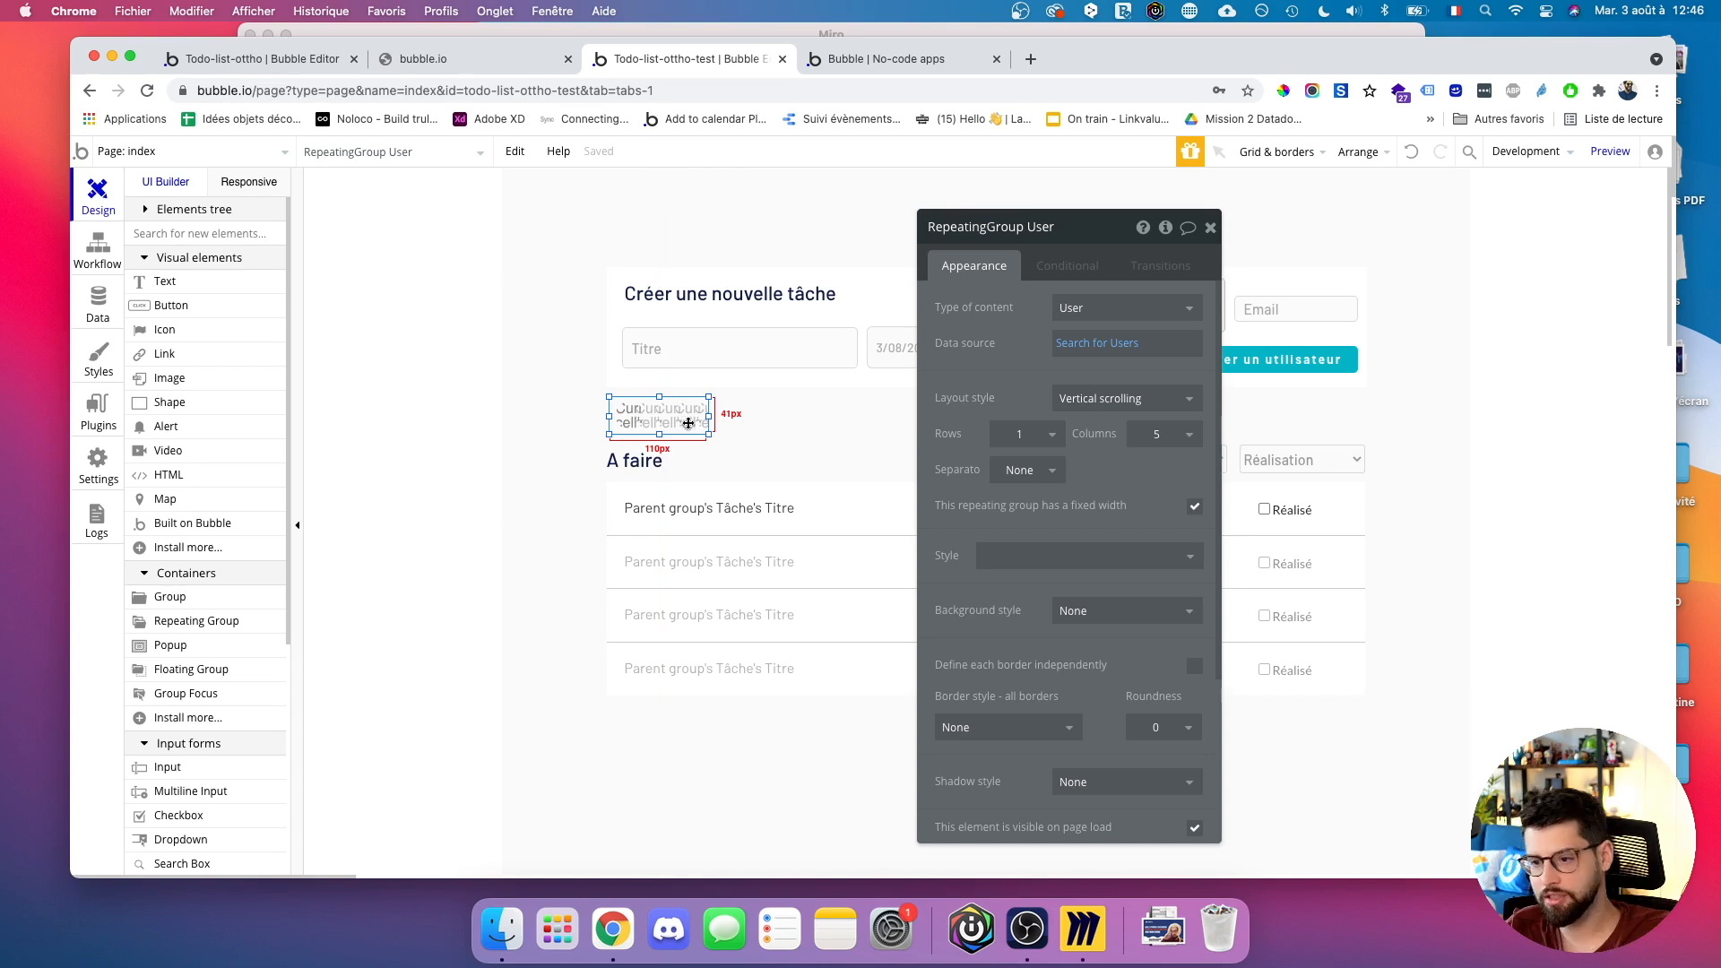
Review the Search for Users data source and select Image A in the first cell.
left_click(1108, 343)
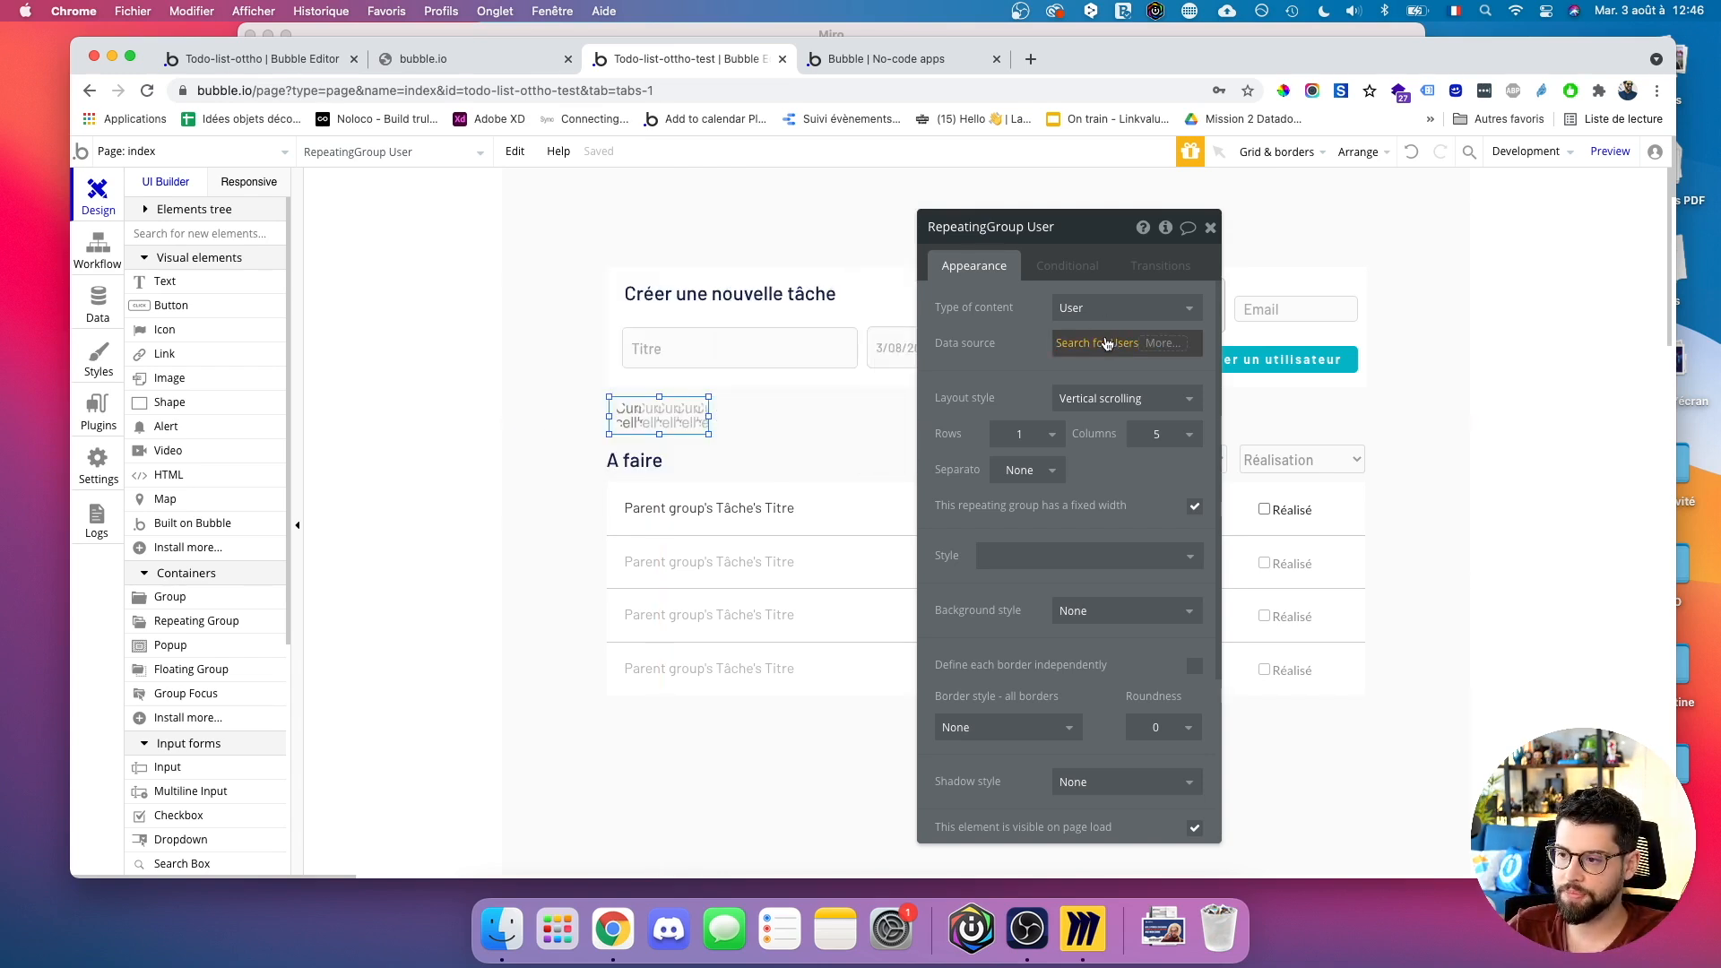
left_click(633, 416)
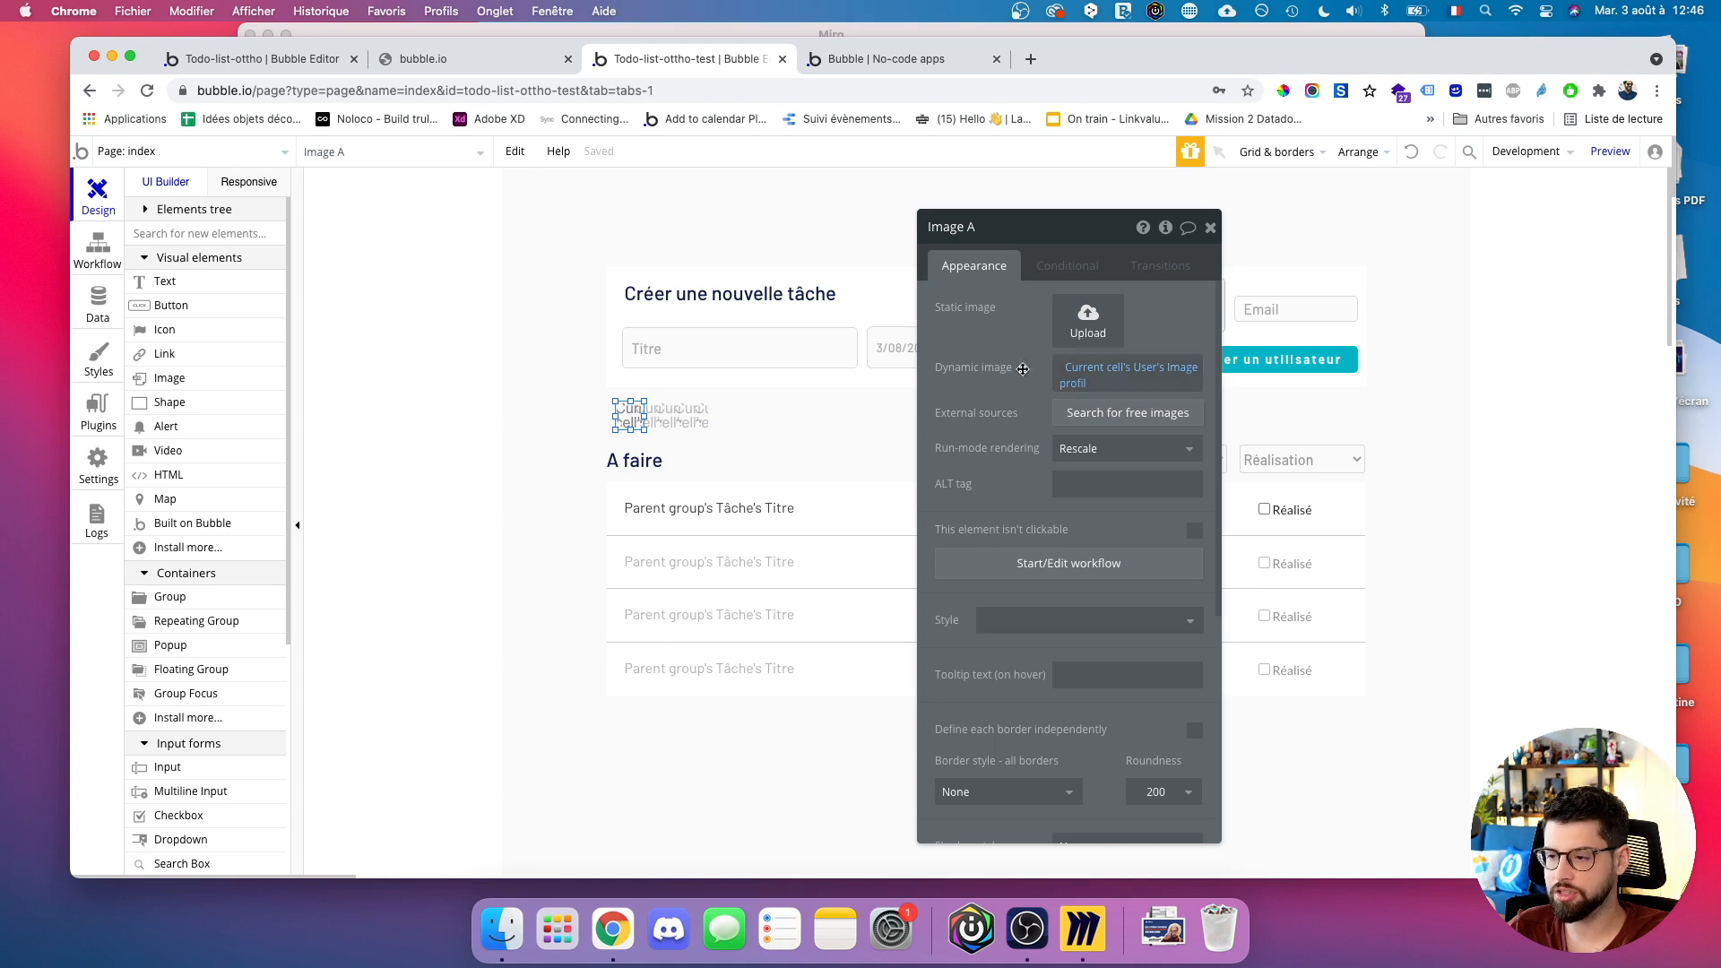
left_click(846, 59)
Reload the preview and pick an avatar from DOSSIER PARTAGE OTTHO > BLASONS > LOT 1 > Avatars reseaux sociaux > PNG.
key("super+r")
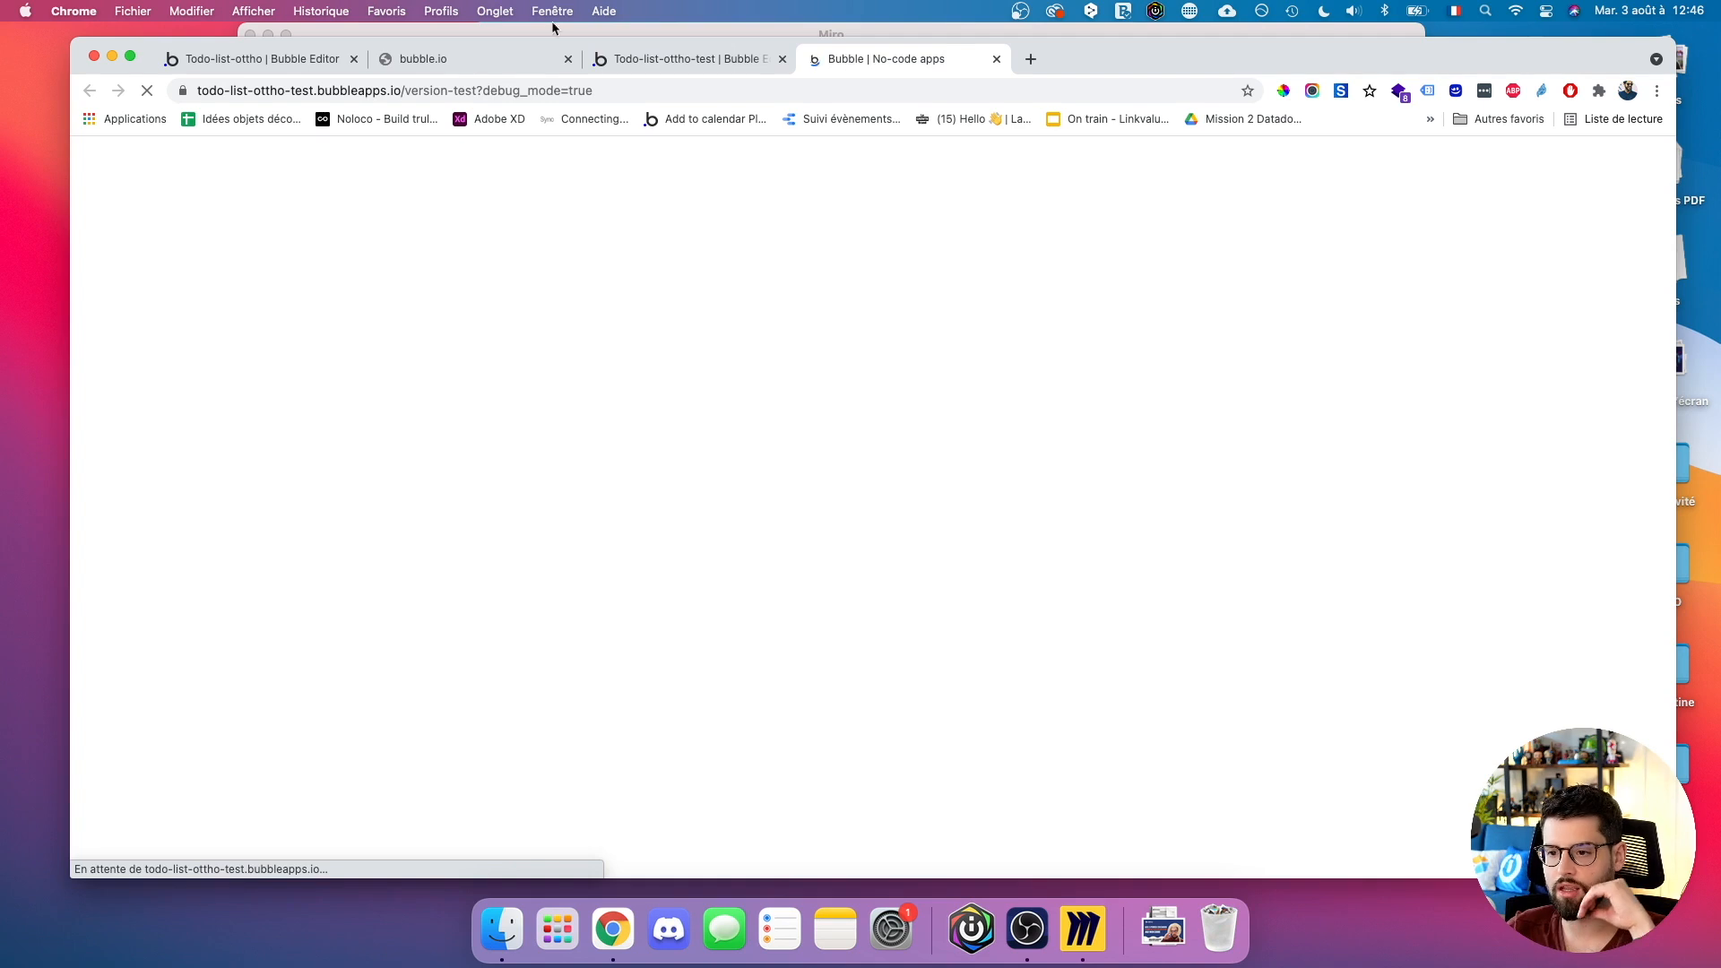
left_click(1117, 279)
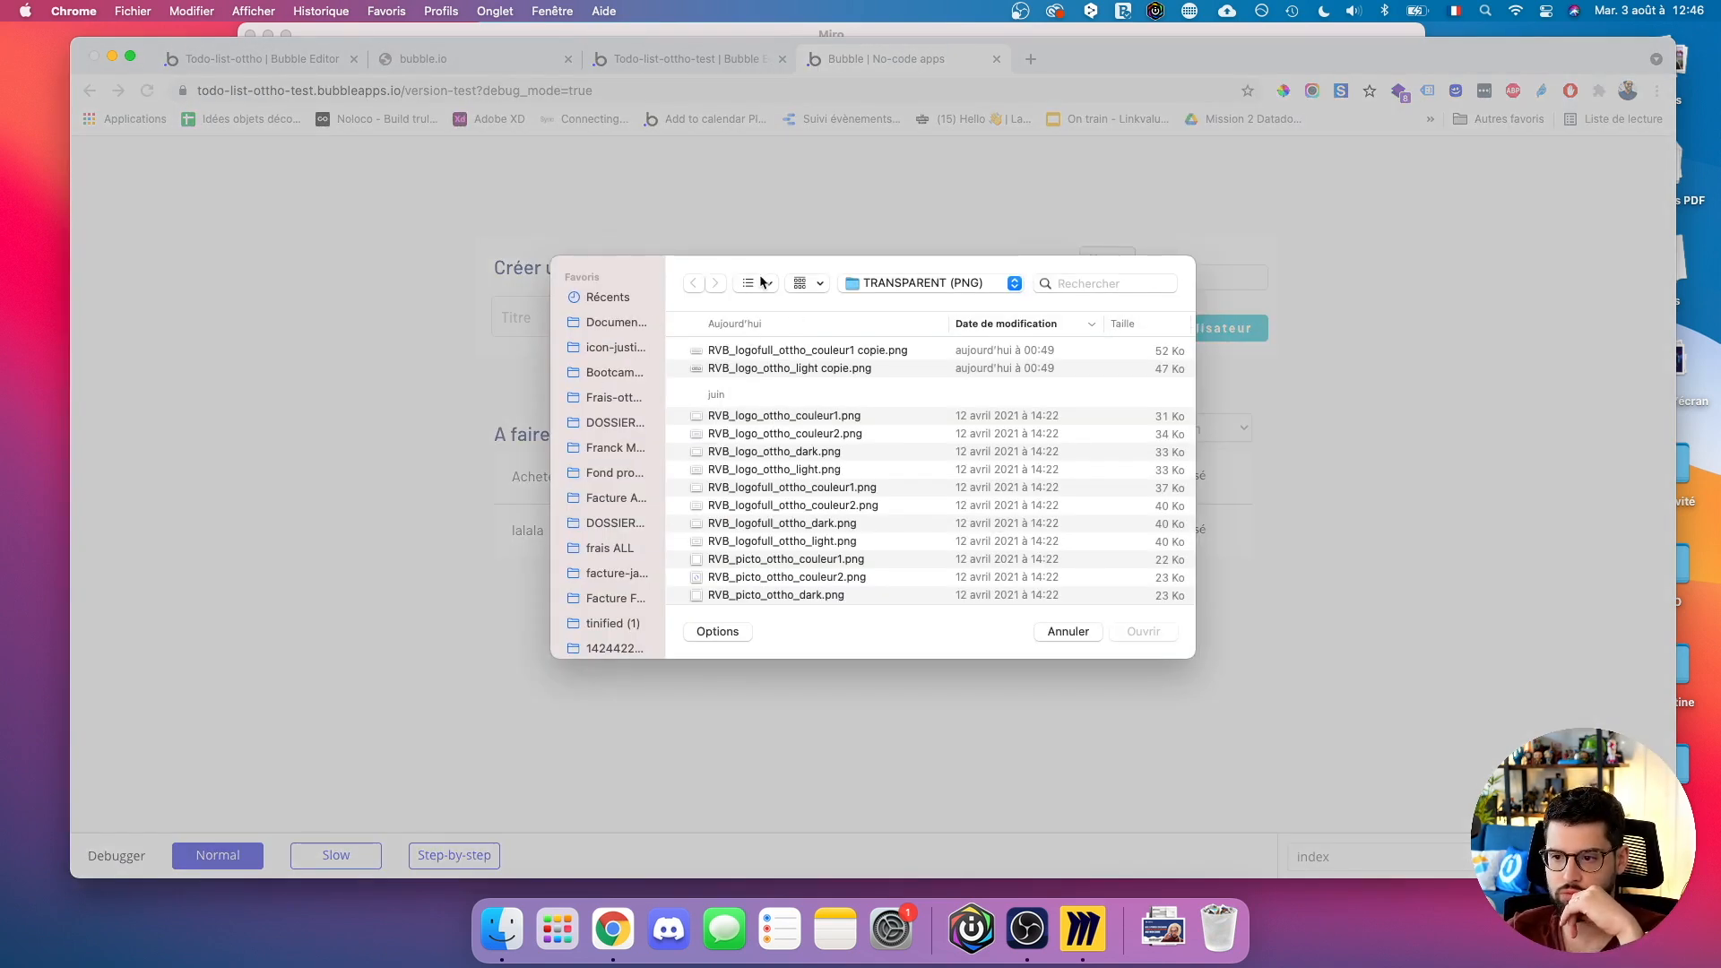
left_click(615, 425)
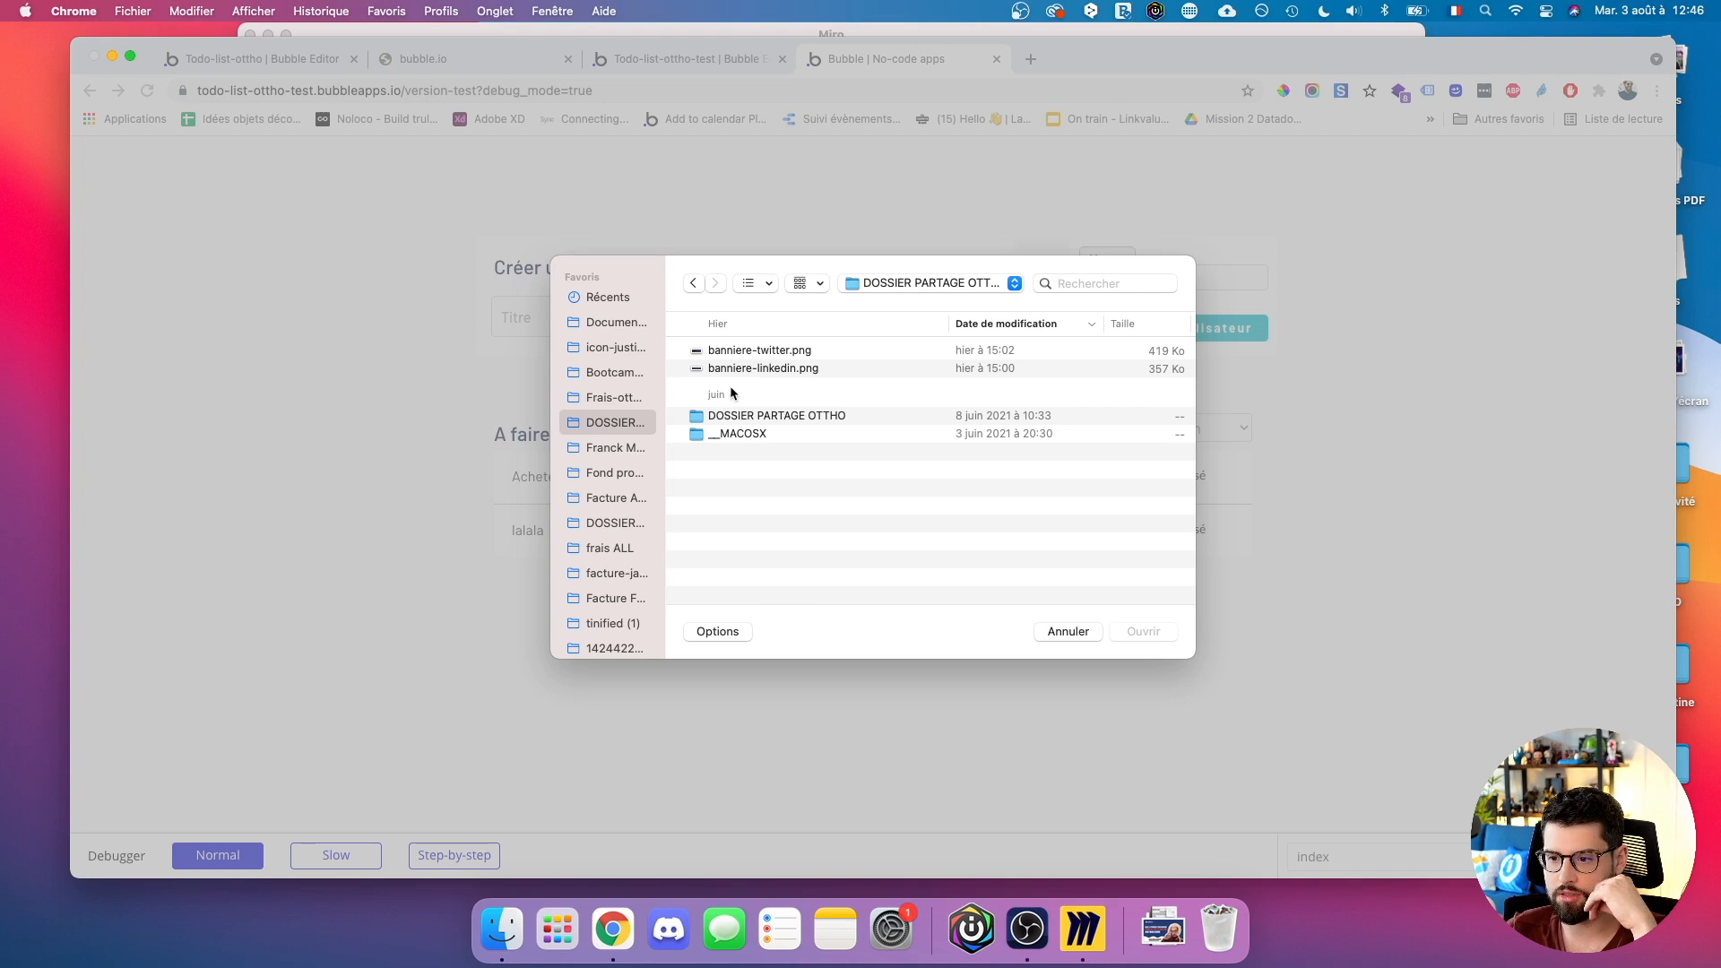
double_click(736, 414)
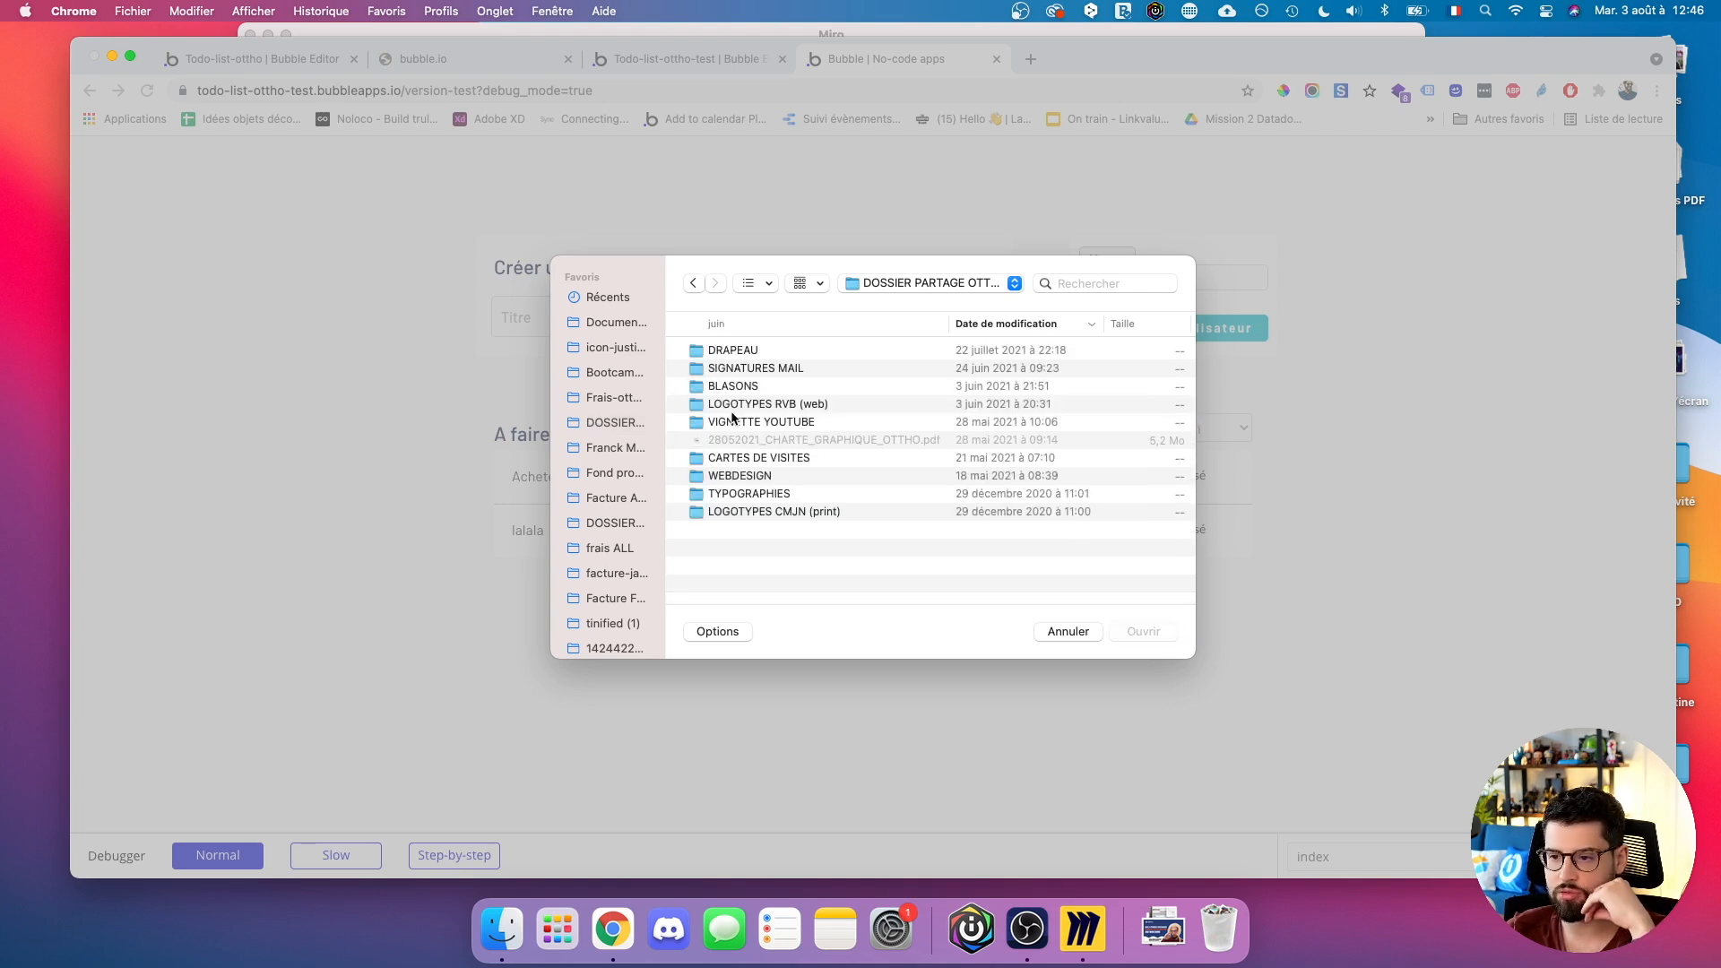
double_click(735, 387)
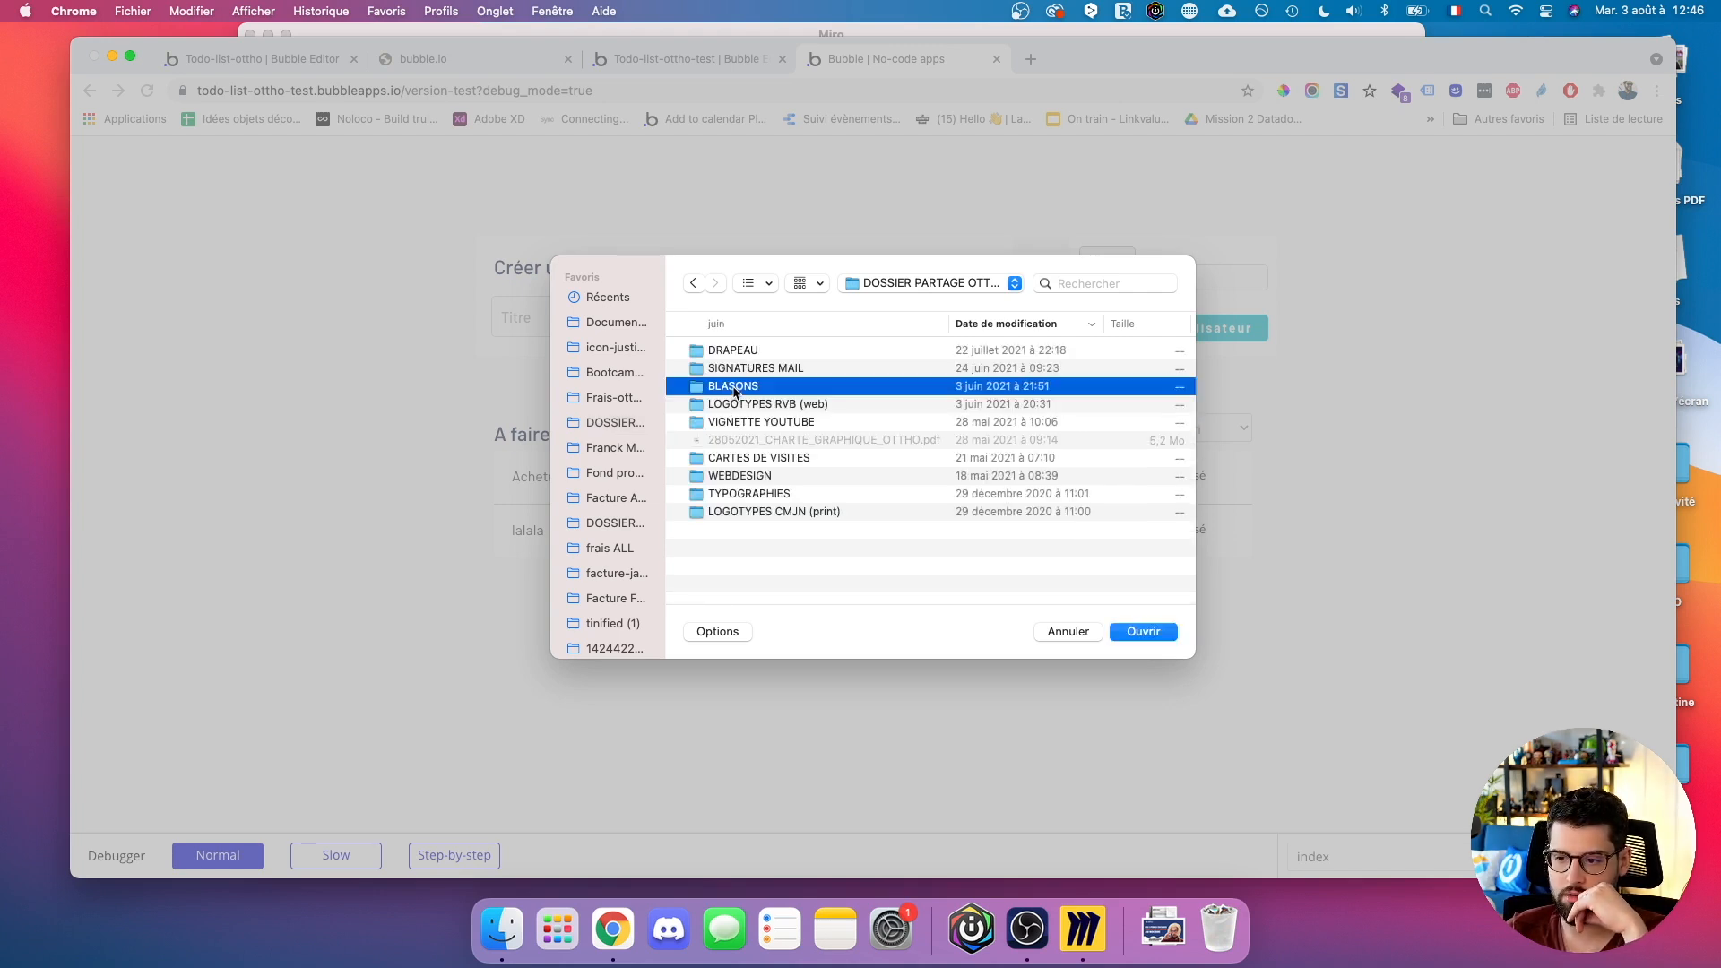
double_click(731, 363)
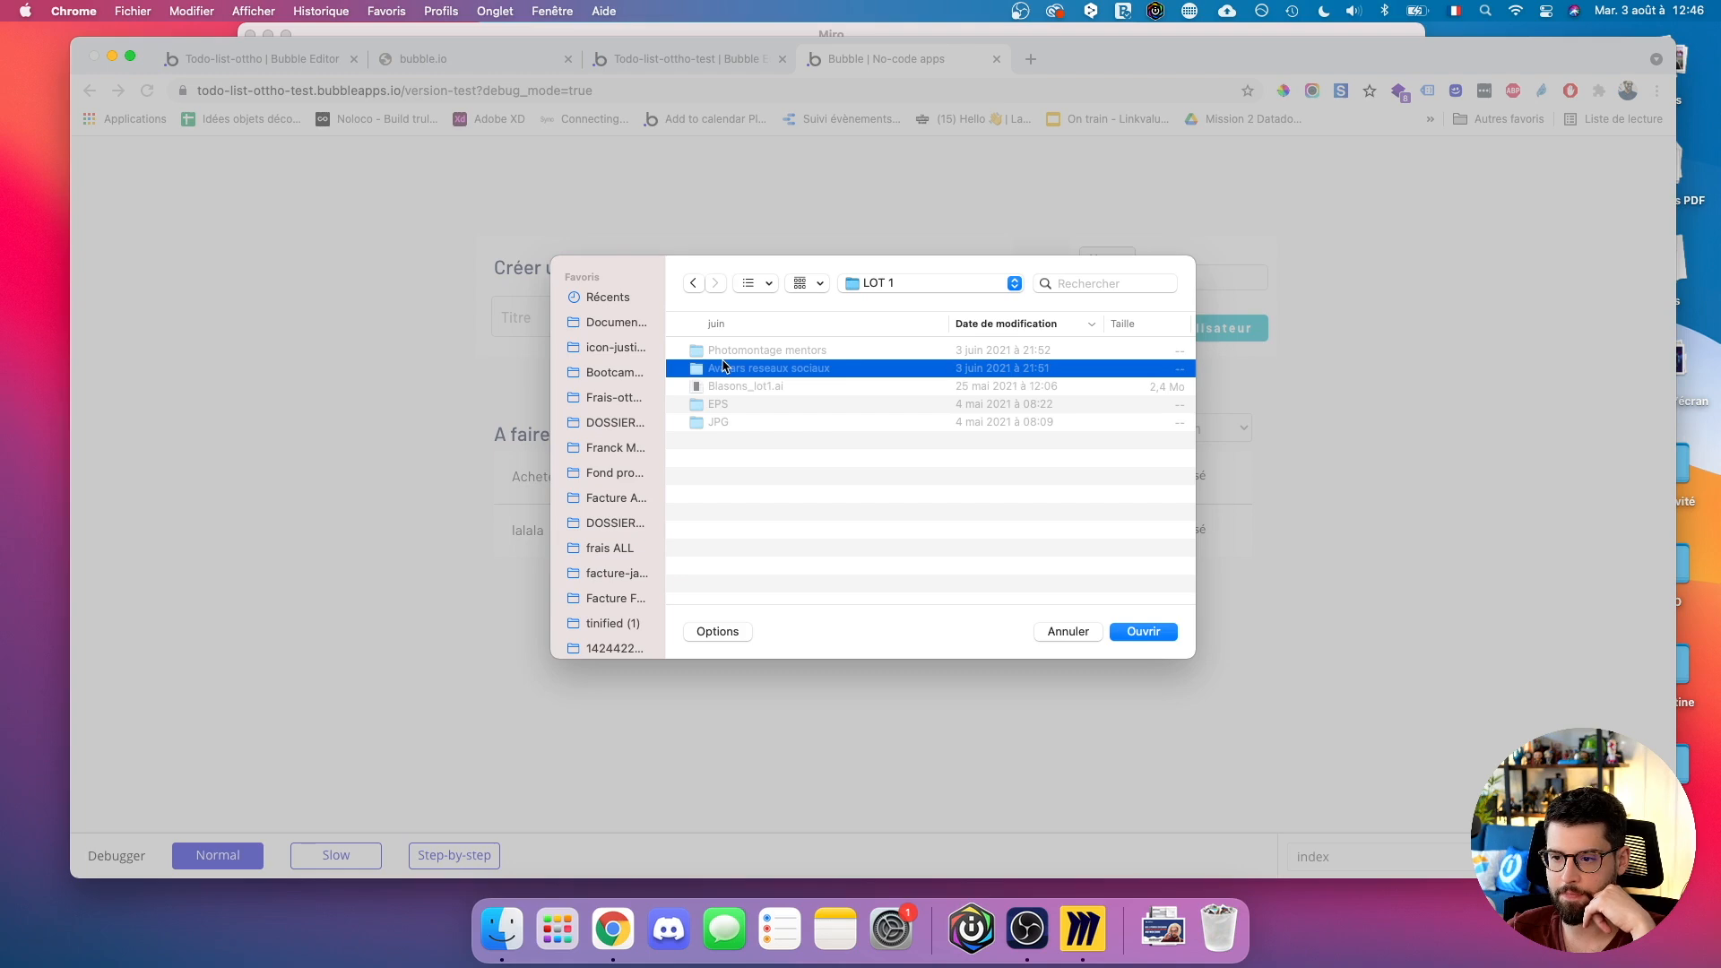
left_click(739, 355)
double_click(733, 368)
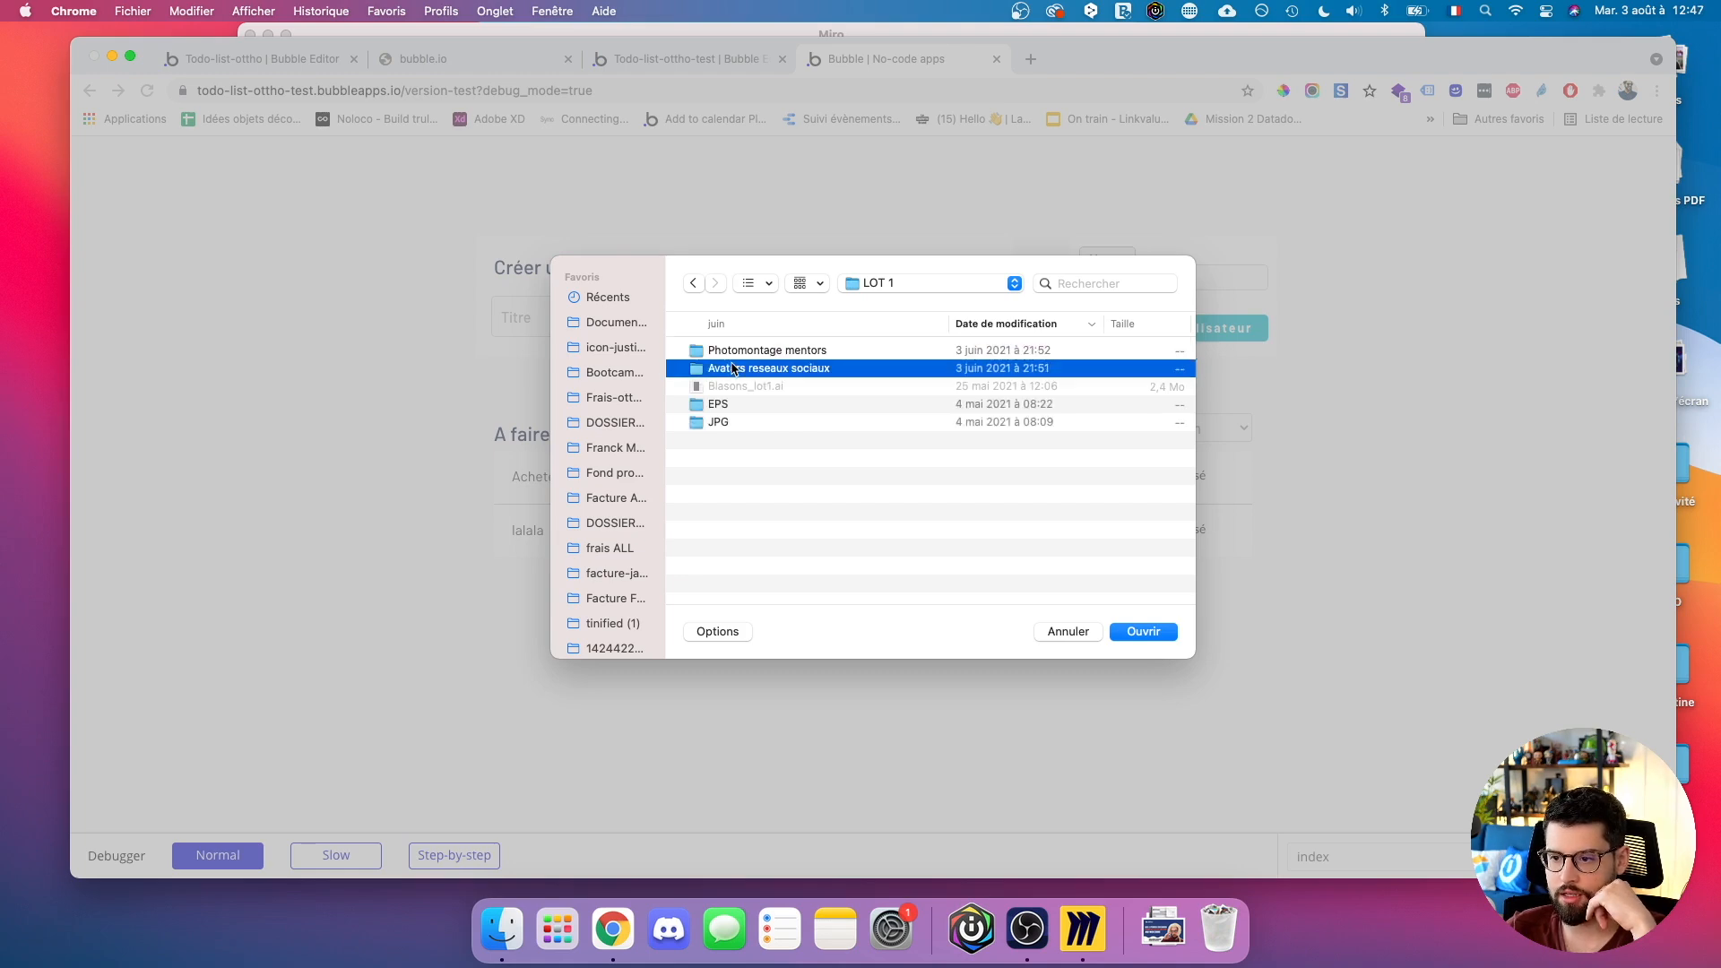
double_click(721, 352)
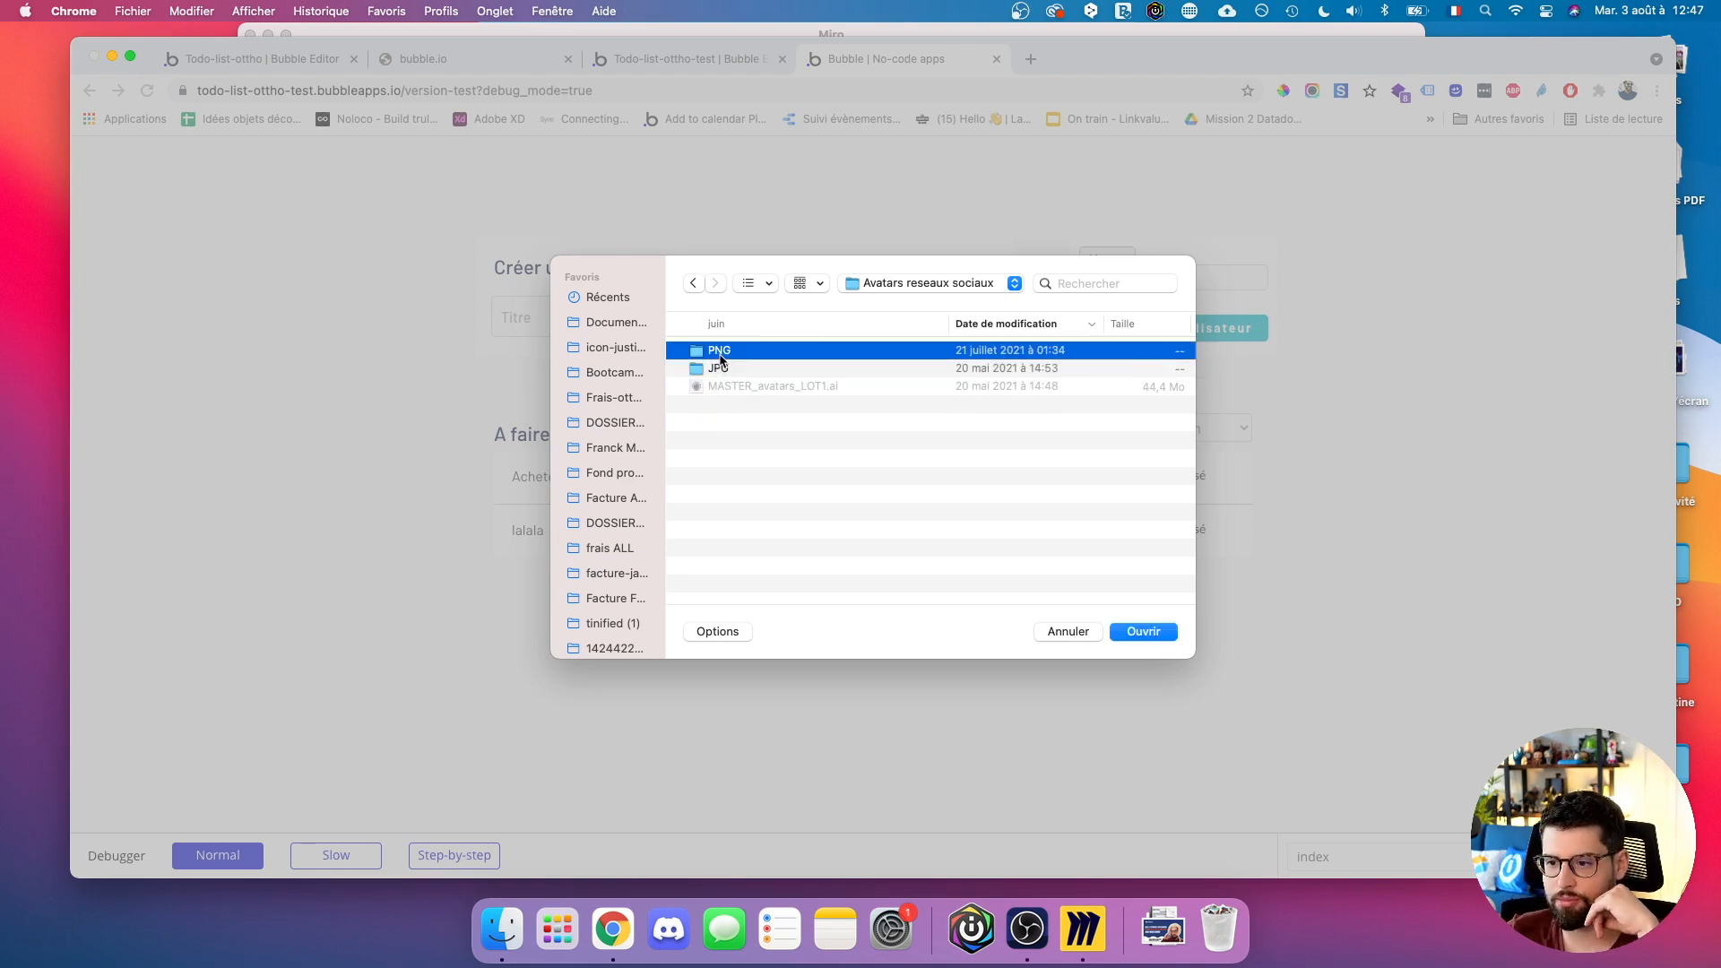
double_click(758, 369)
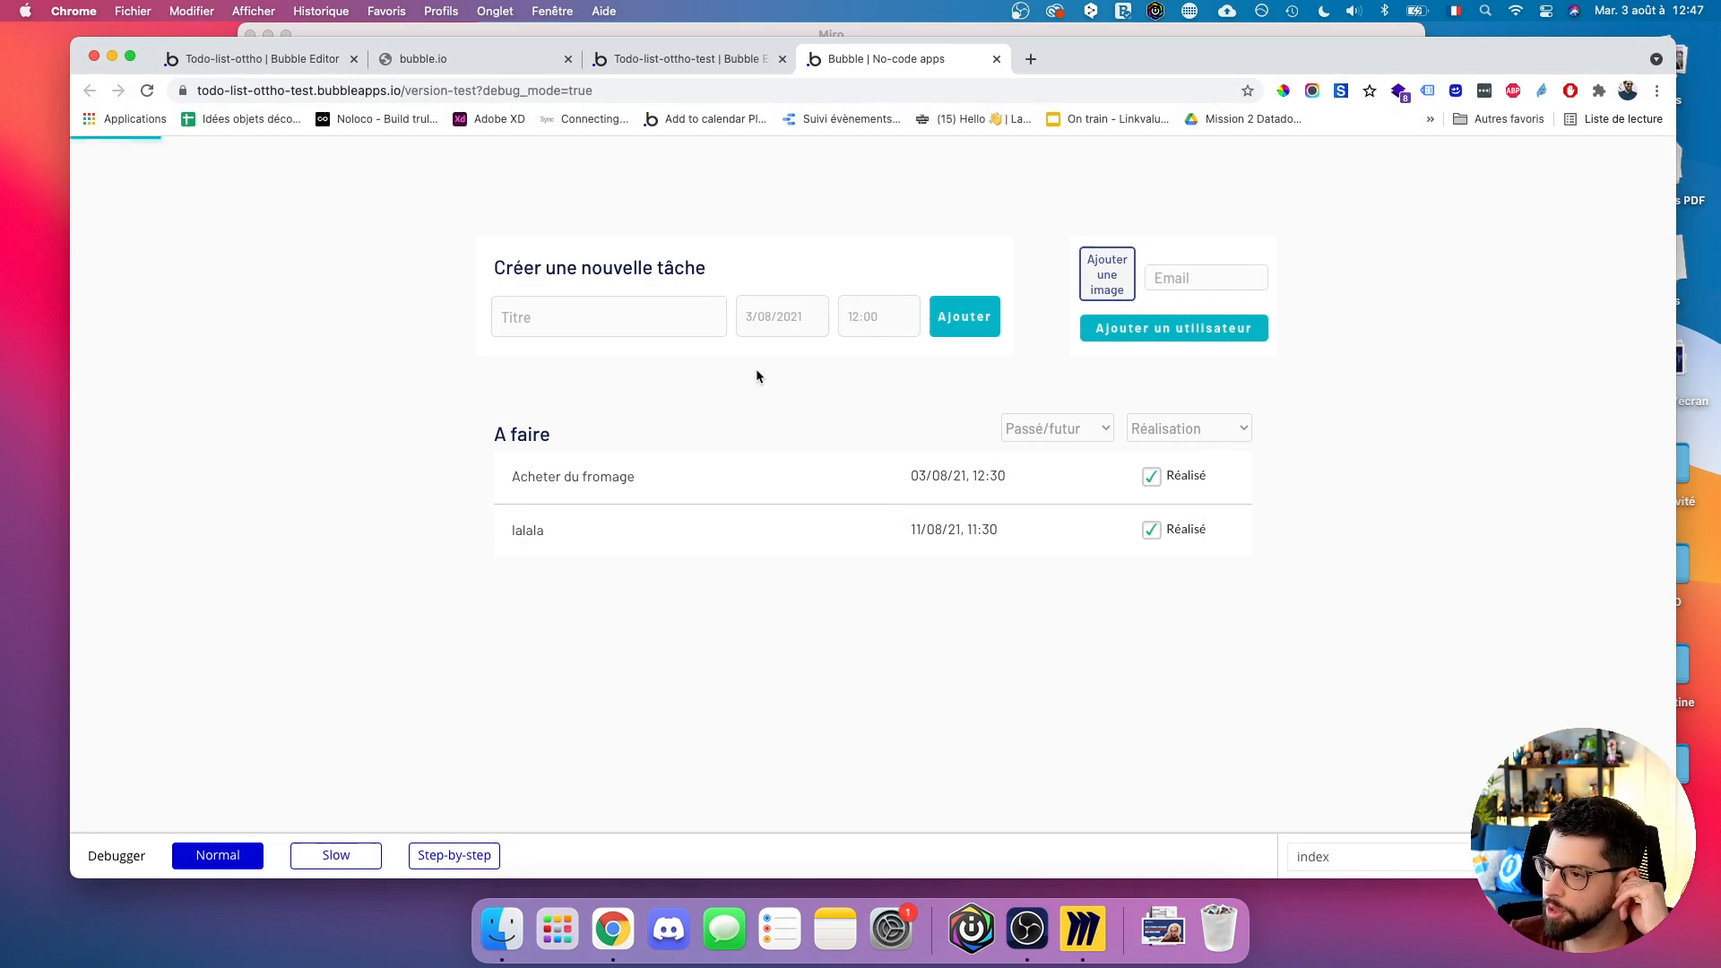
Enter the first user's work e-mail, copy it, and add the user with the chosen avatar.
left_click(1221, 277)
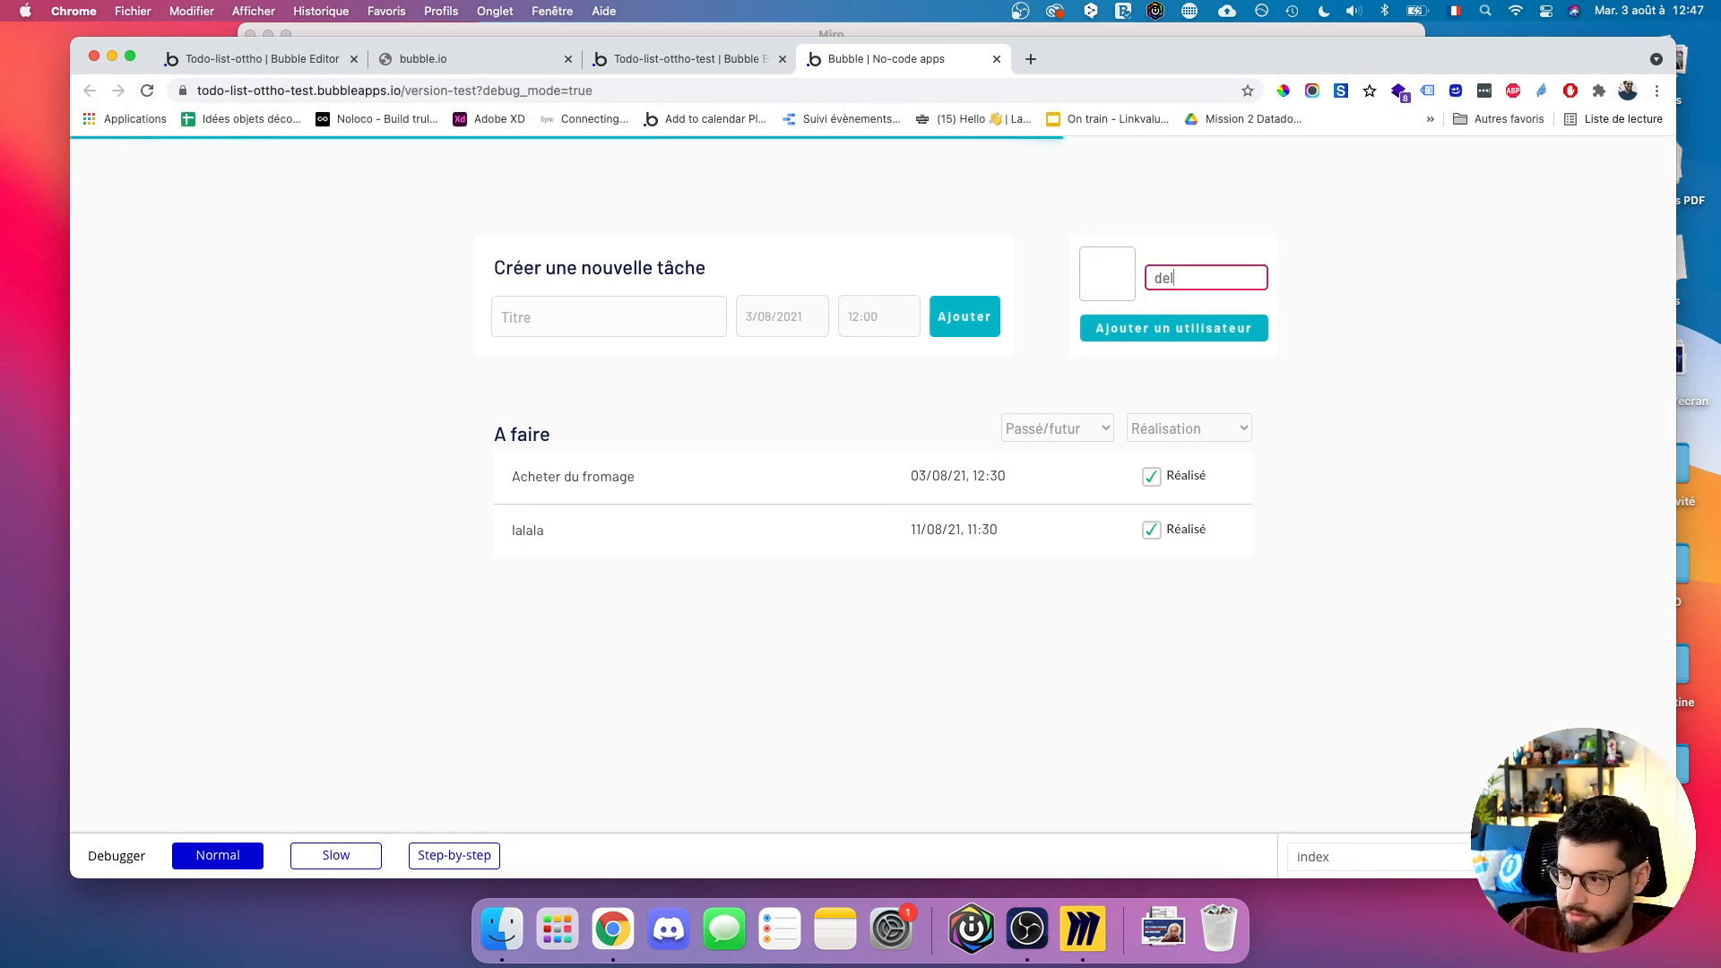
key("super+a")
key("super+c")
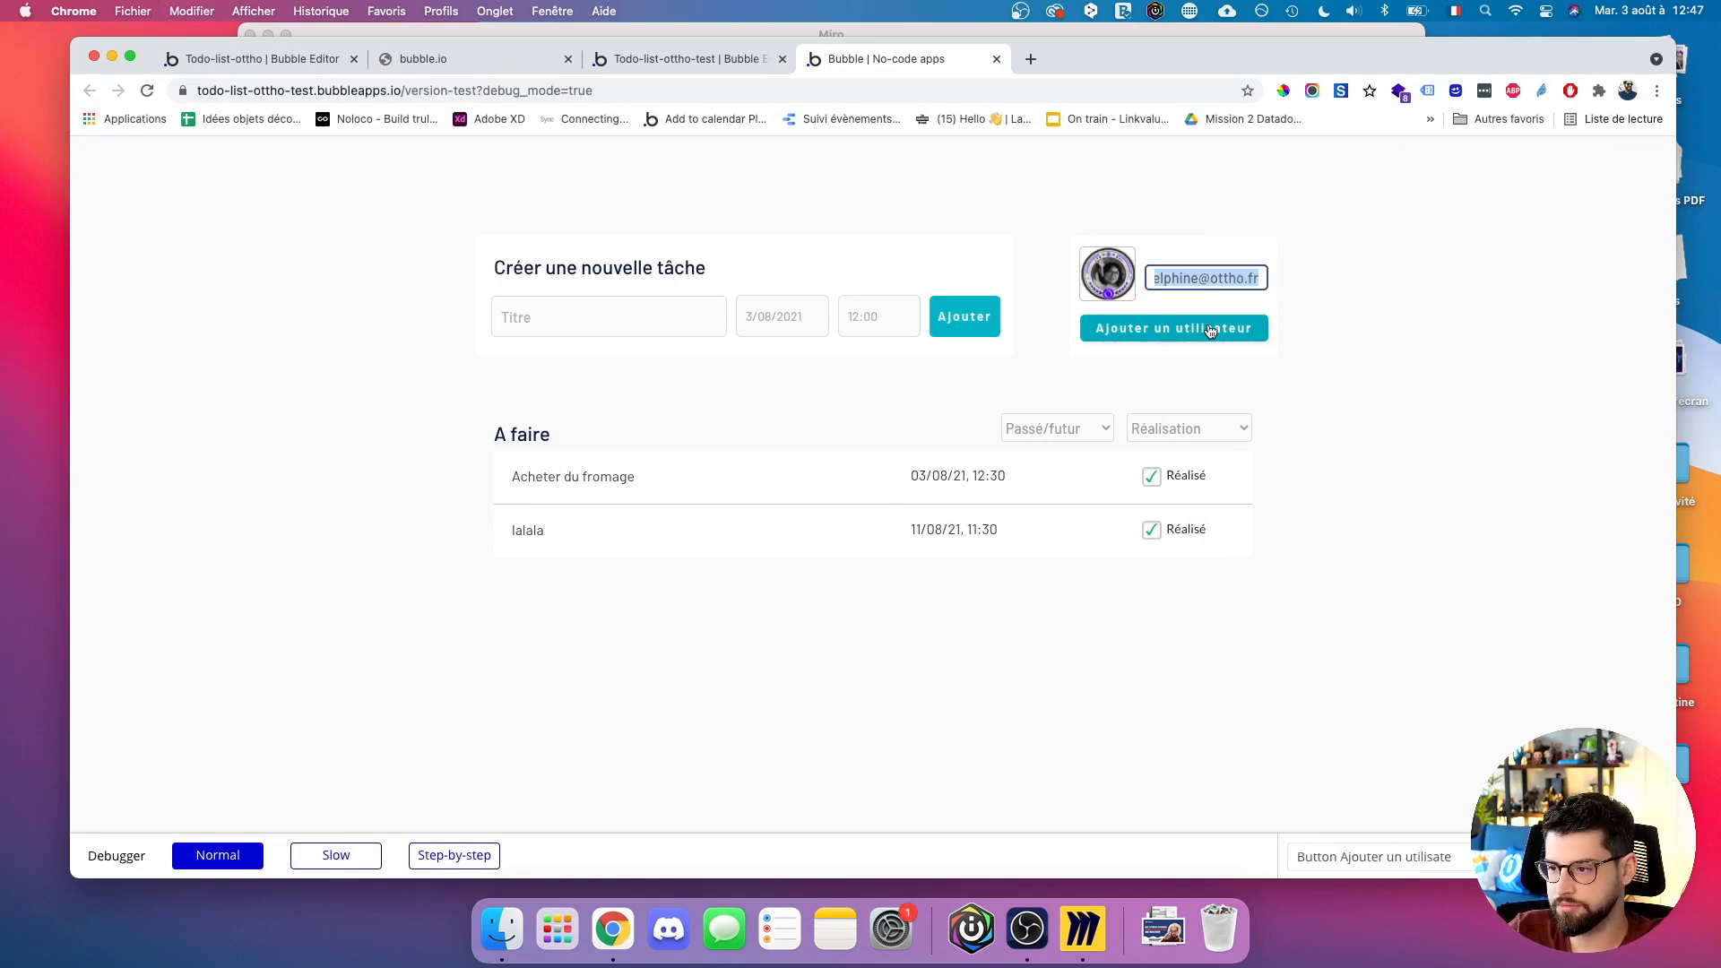
left_click(1174, 328)
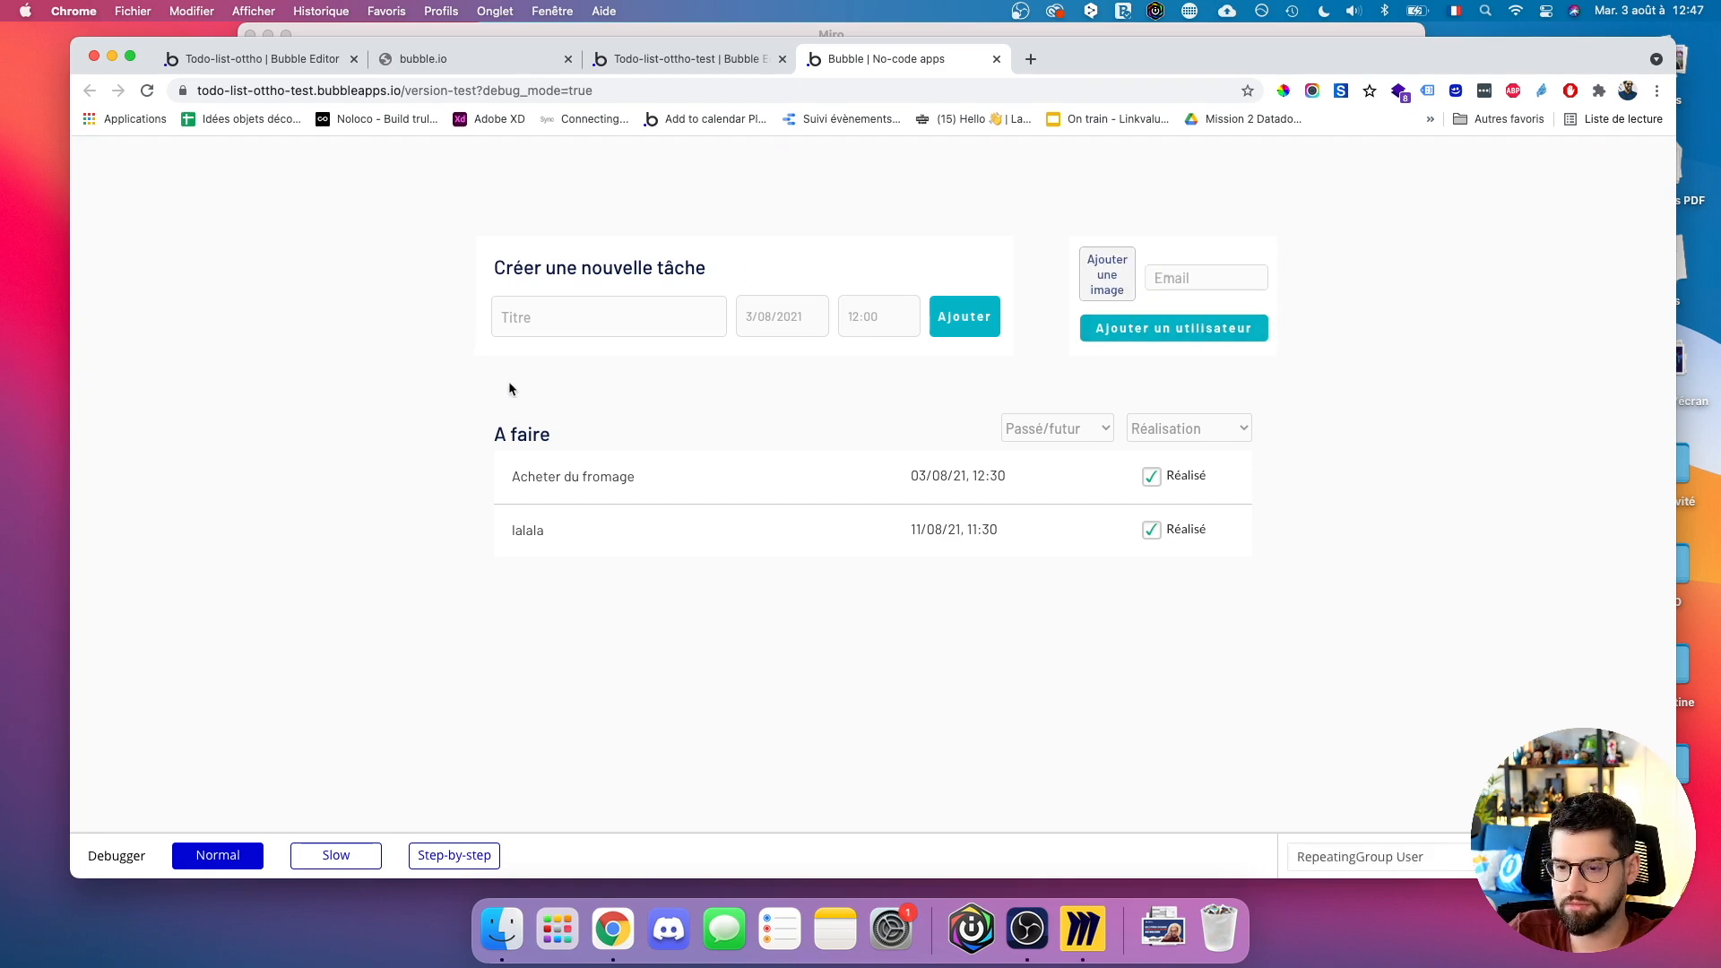
Add a second user by pasting the e-mail and replacing the name before the @.
left_click(1107, 274)
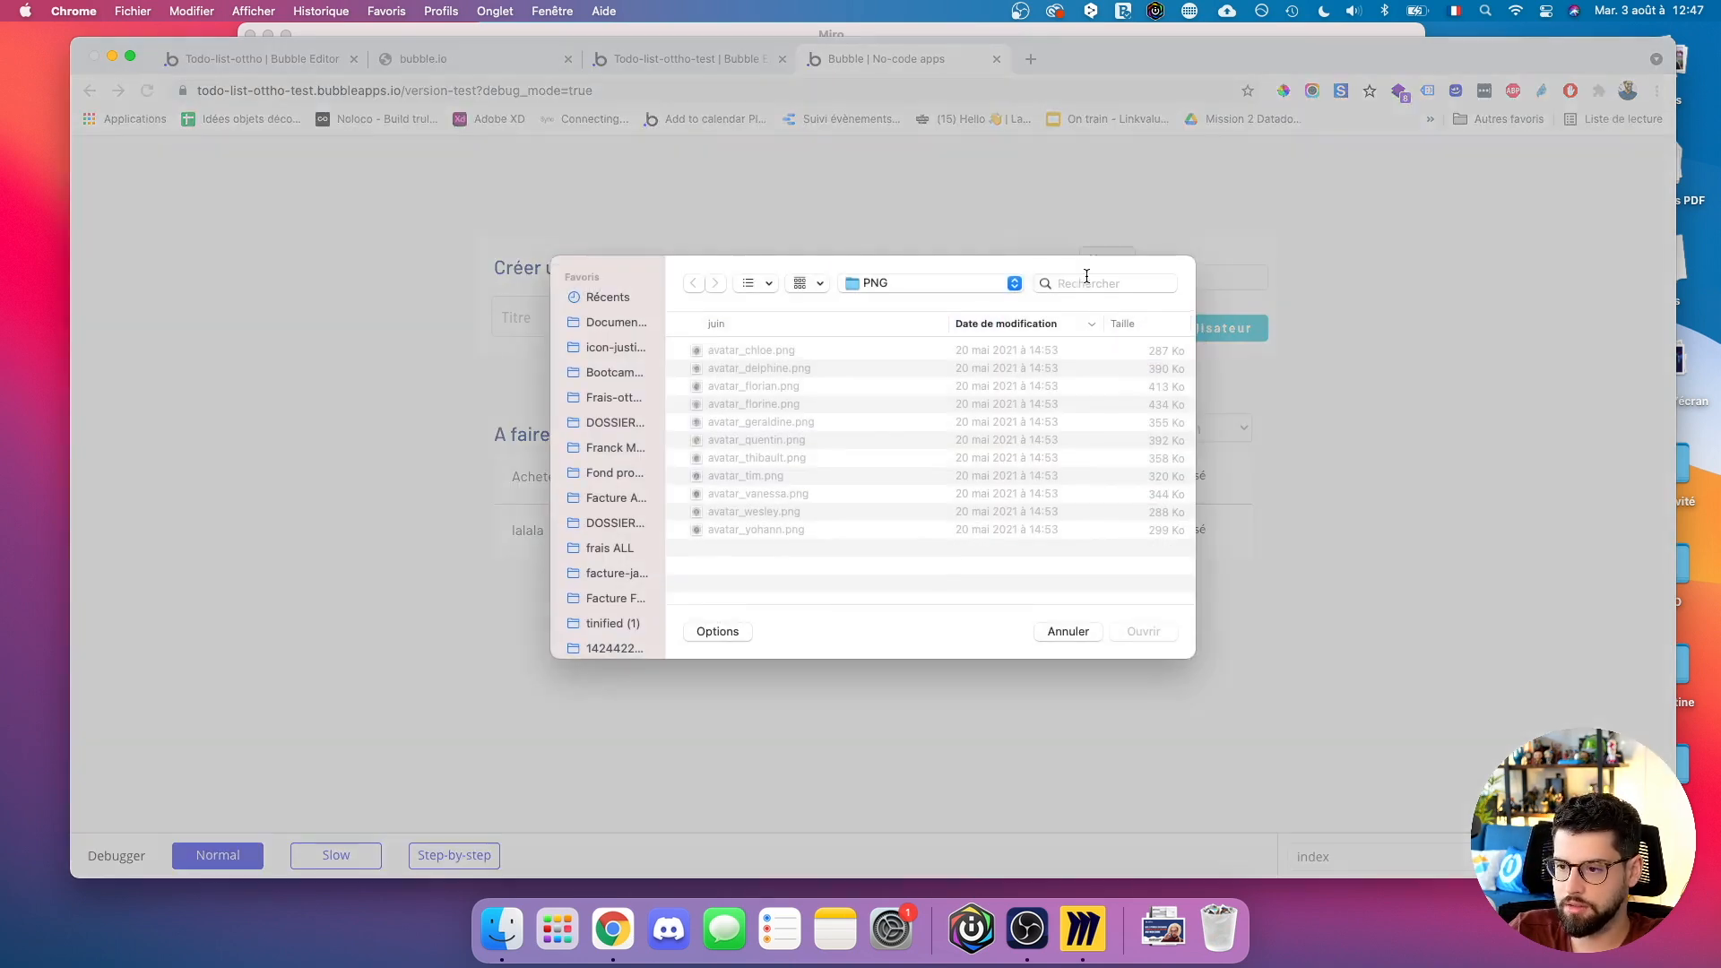
key("Escape")
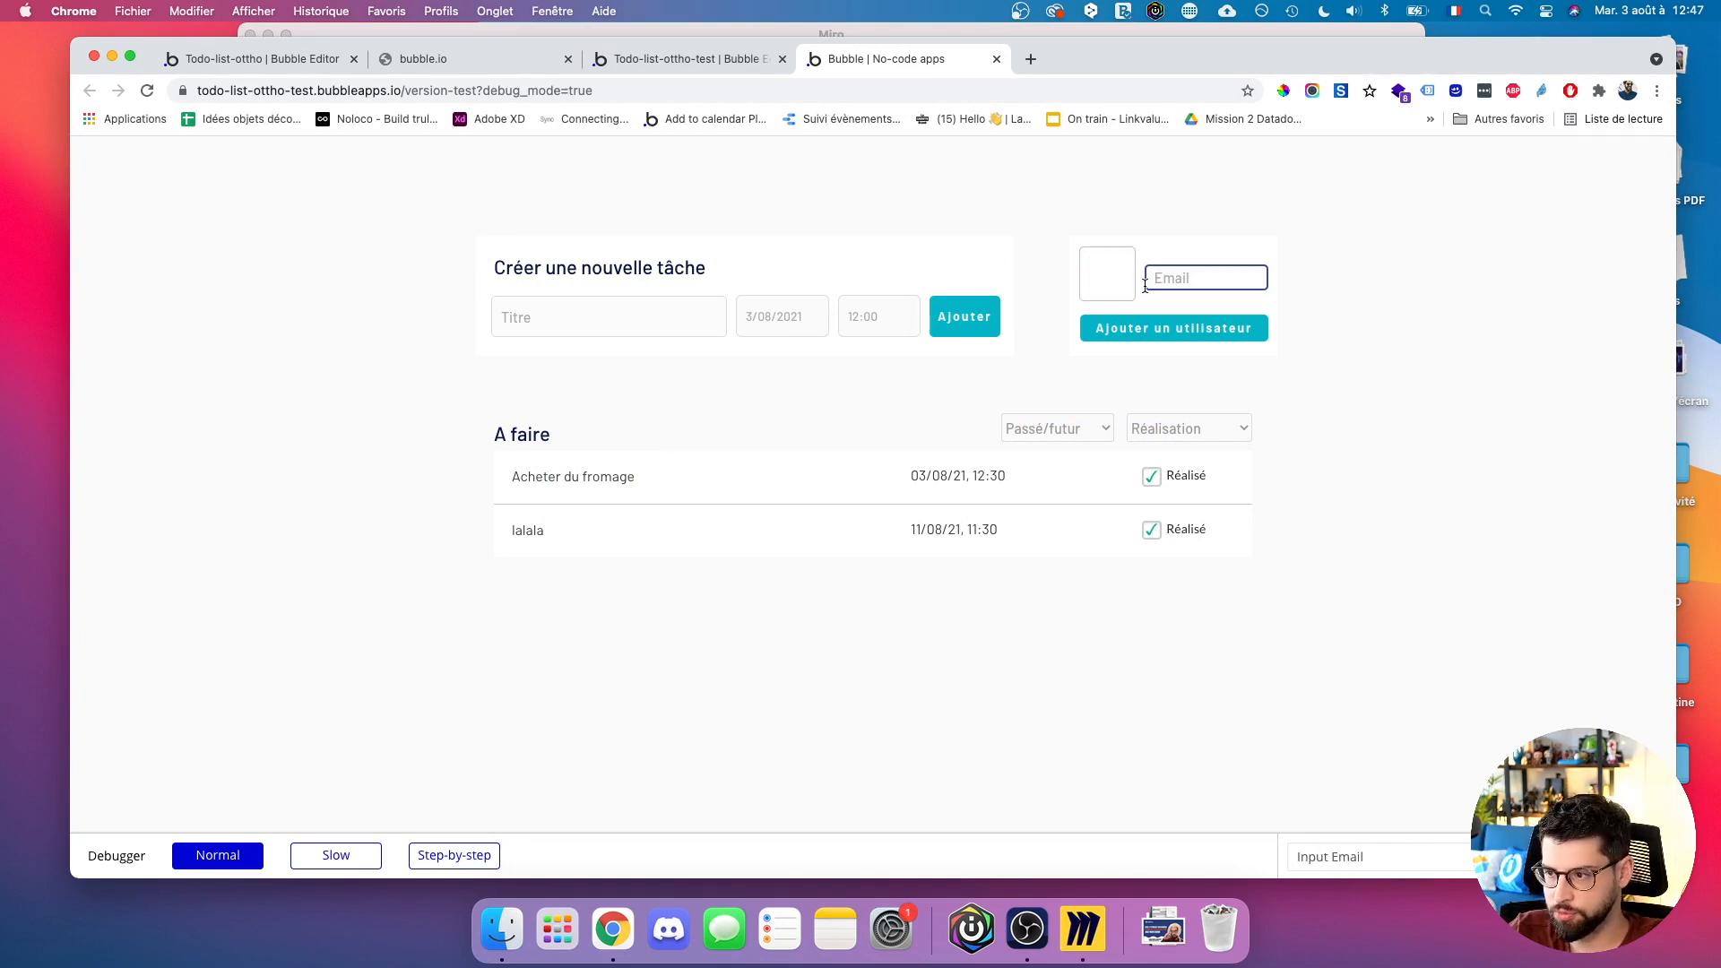
left_click(1145, 287)
key("super+v")
double_click(1200, 277)
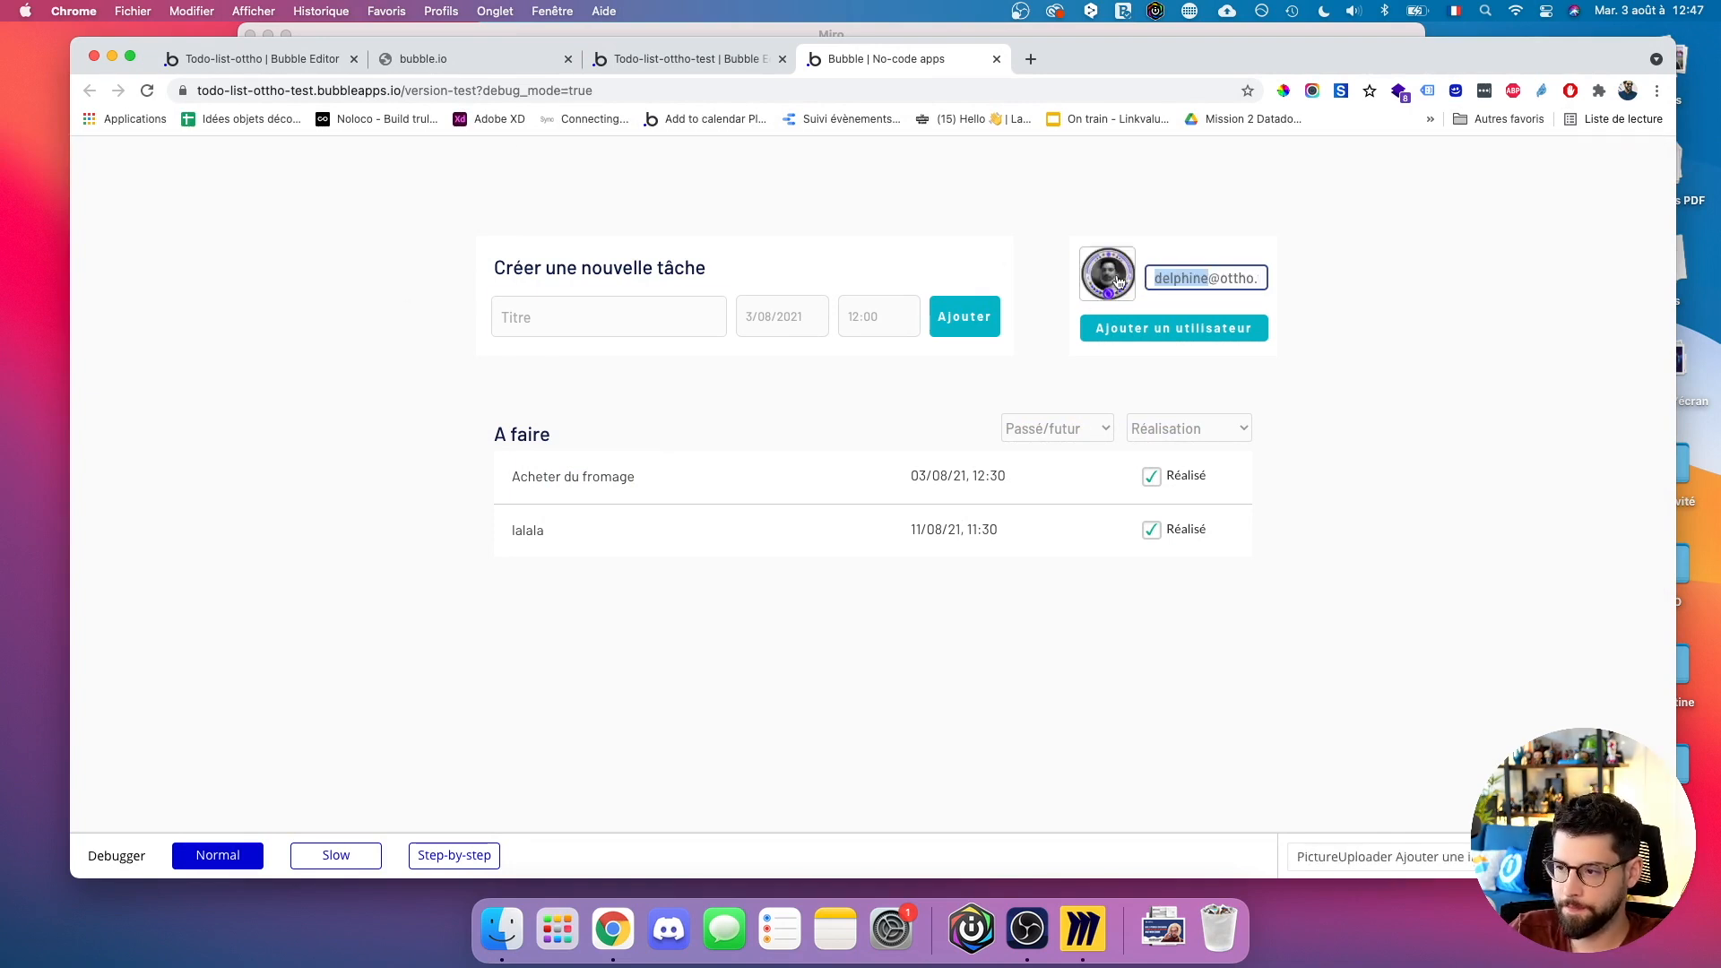
left_click(1137, 332)
Add a third user with a new avatar PNG and an edited copy of the e-mail.
left_click(1125, 287)
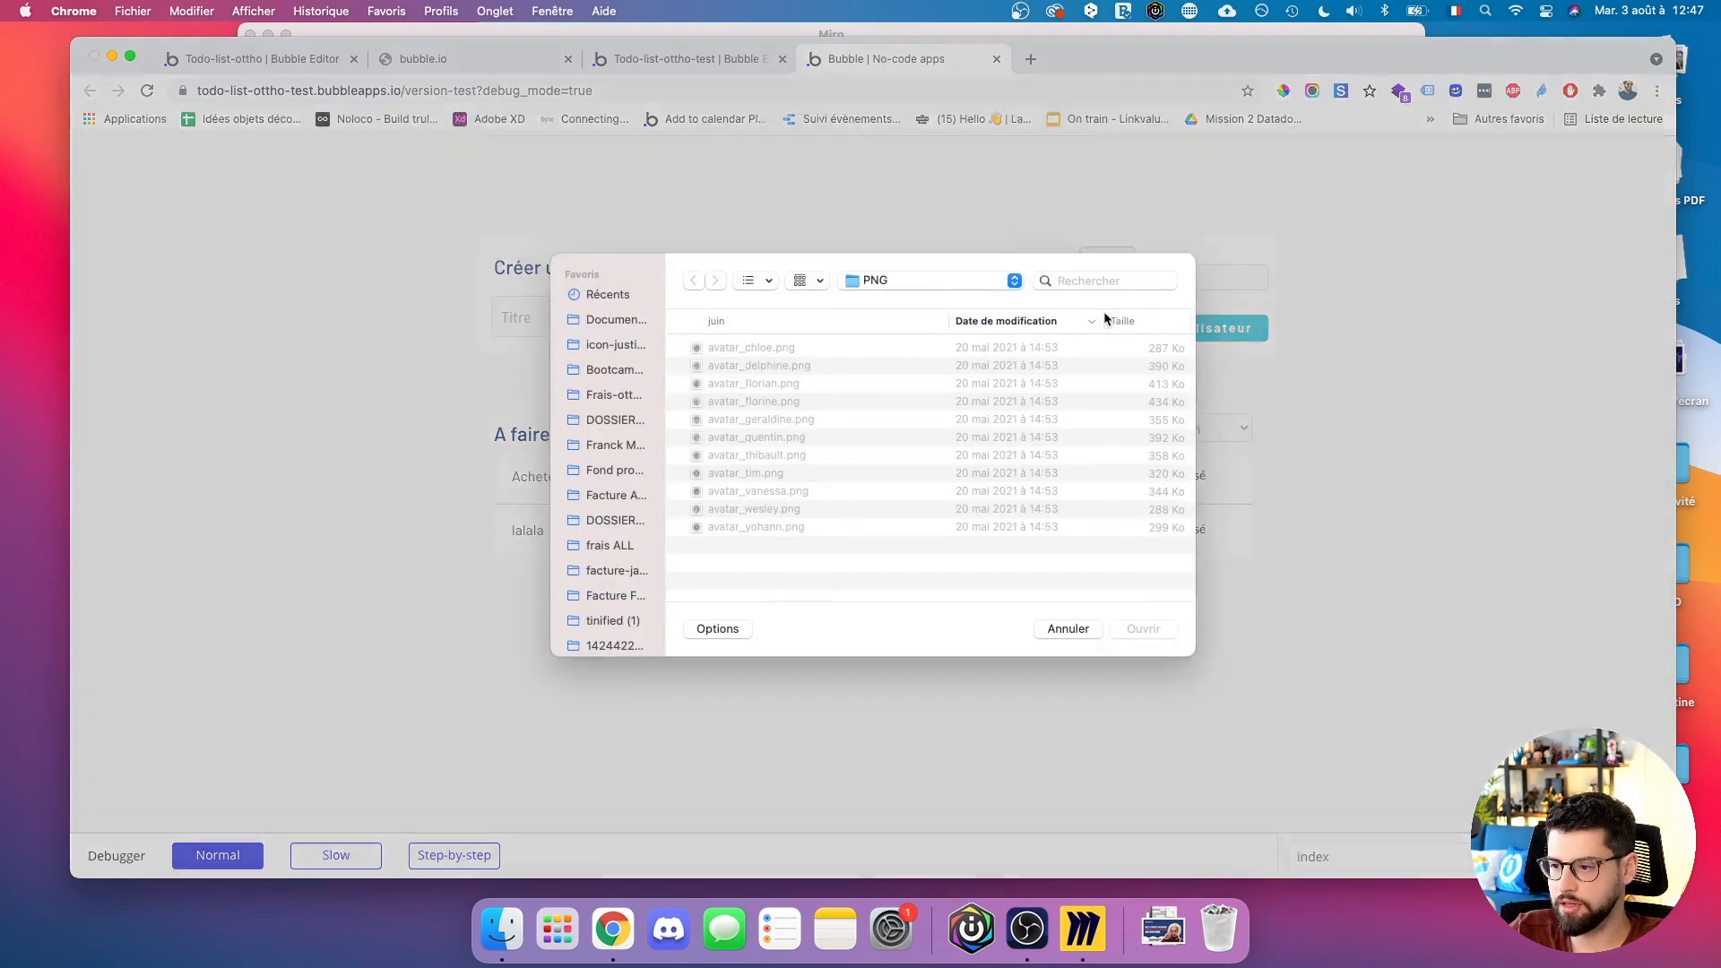
double_click(734, 493)
left_click(1184, 277)
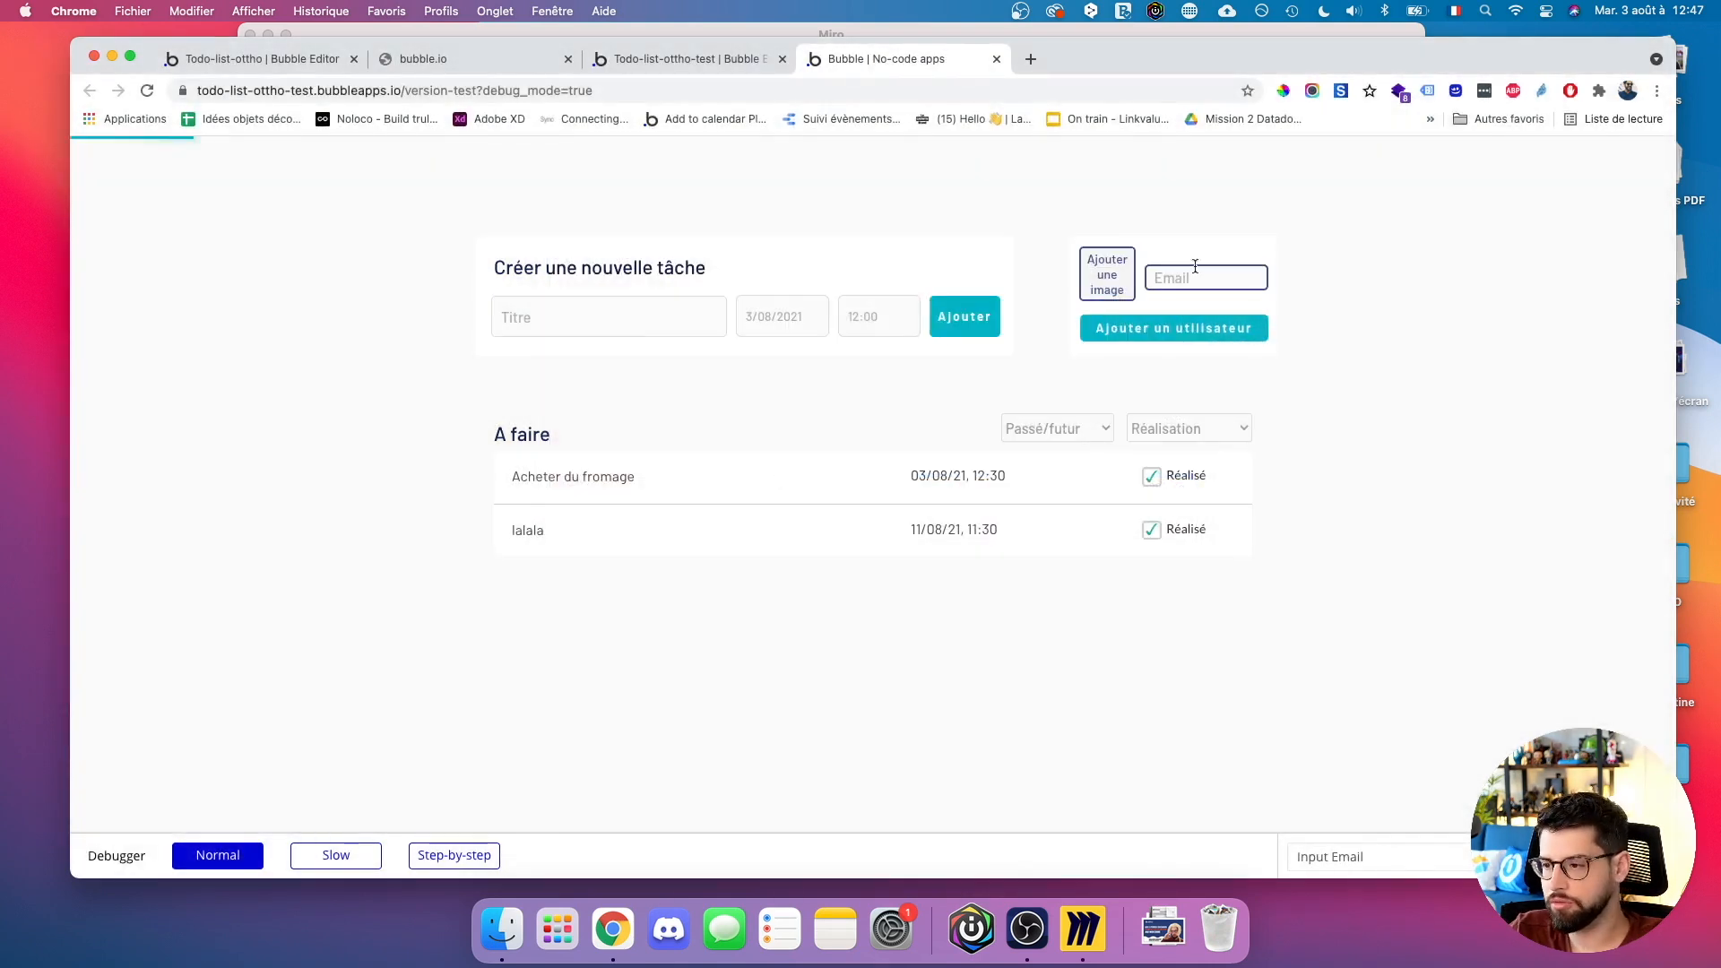
key("super+v")
double_click(1199, 279)
left_click(1128, 330)
Add a fourth user using the last avatar file and a renamed pasted e-mail.
left_click(1118, 305)
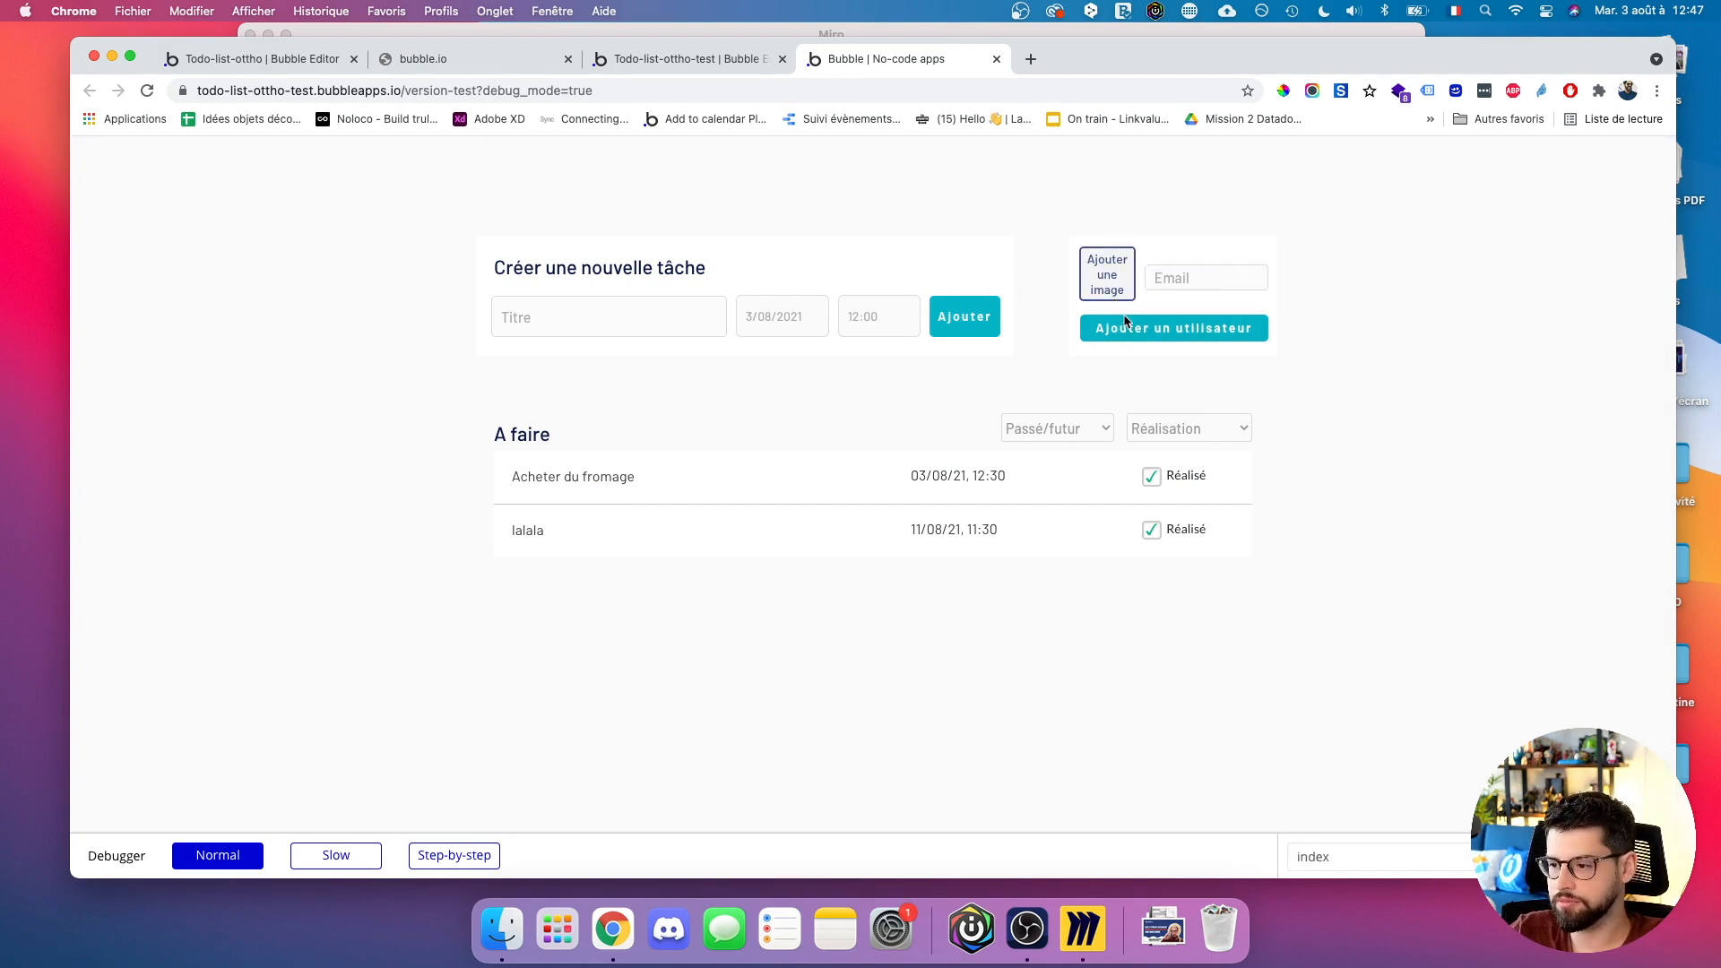
left_click(916, 529)
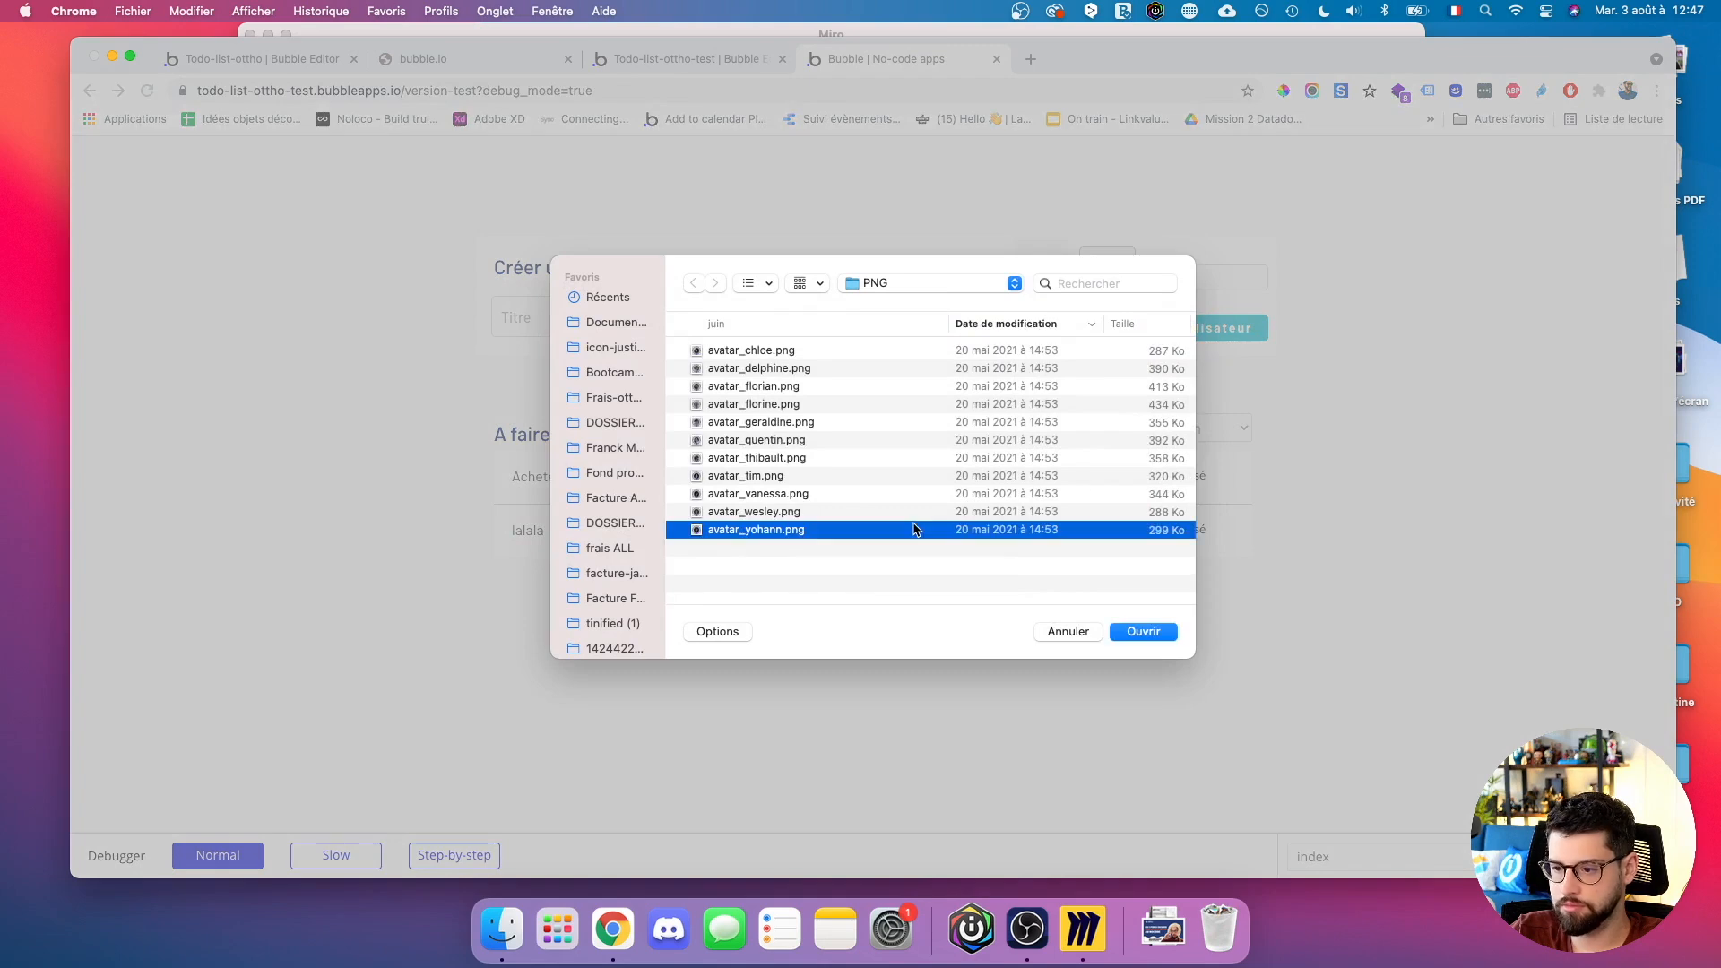
left_click(1143, 631)
left_click(1196, 280)
key("super+v")
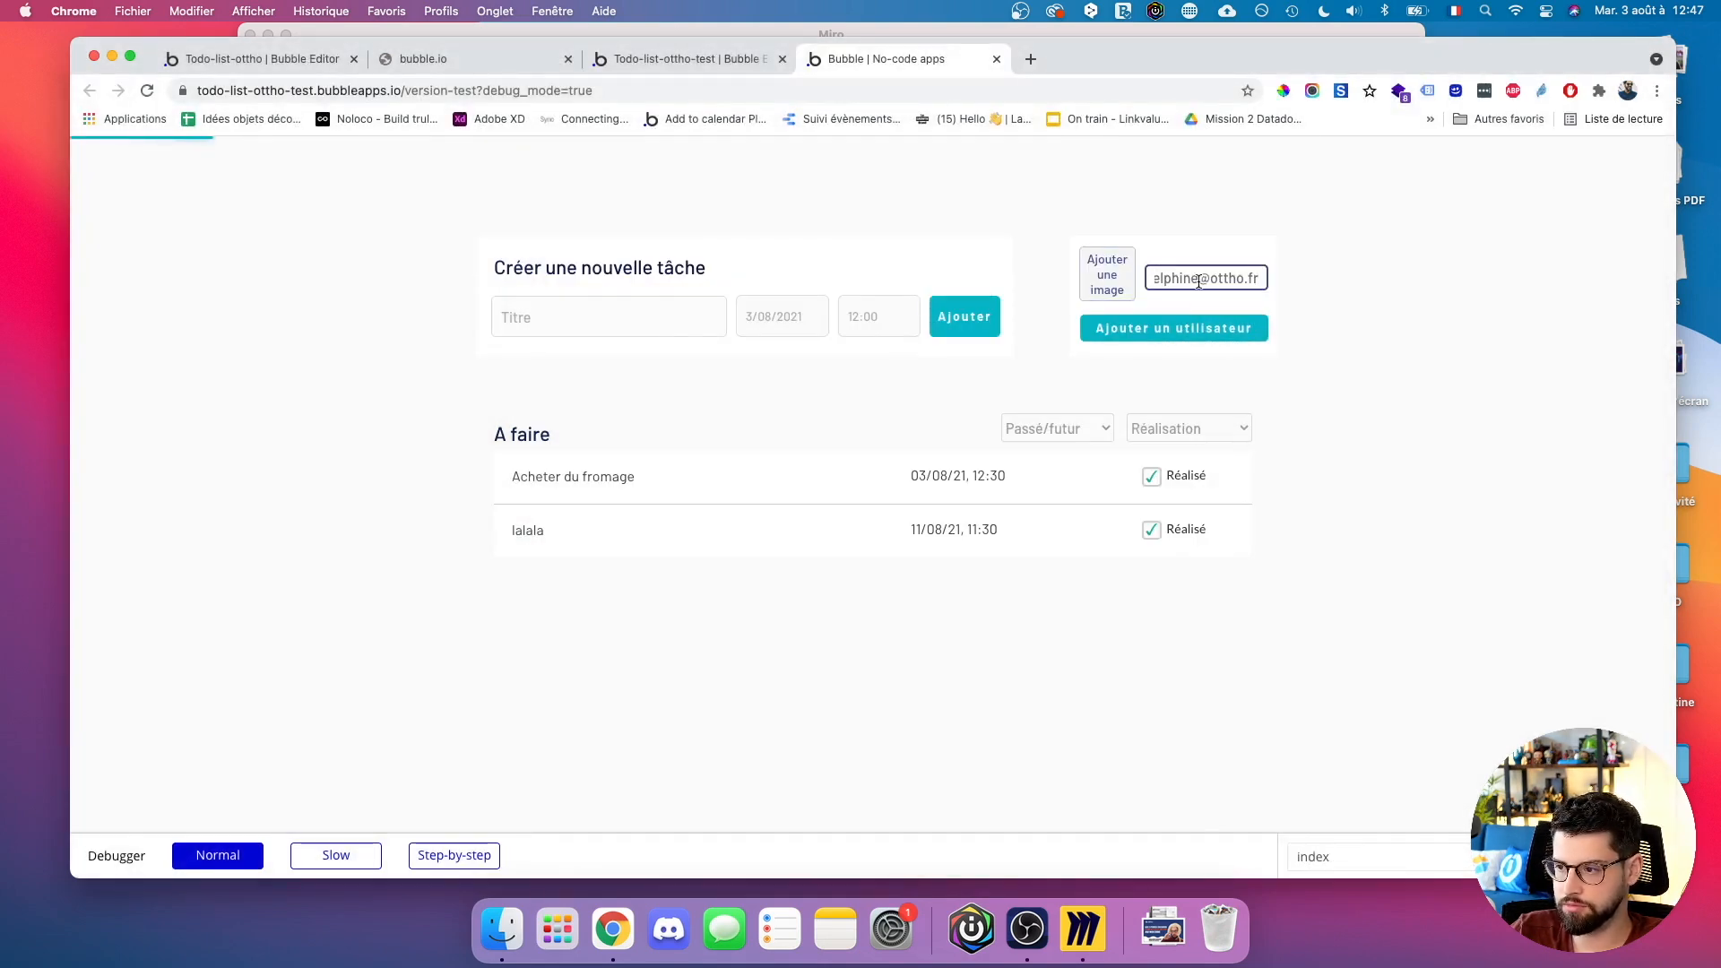
left_click_drag(1196, 280, 410, 280)
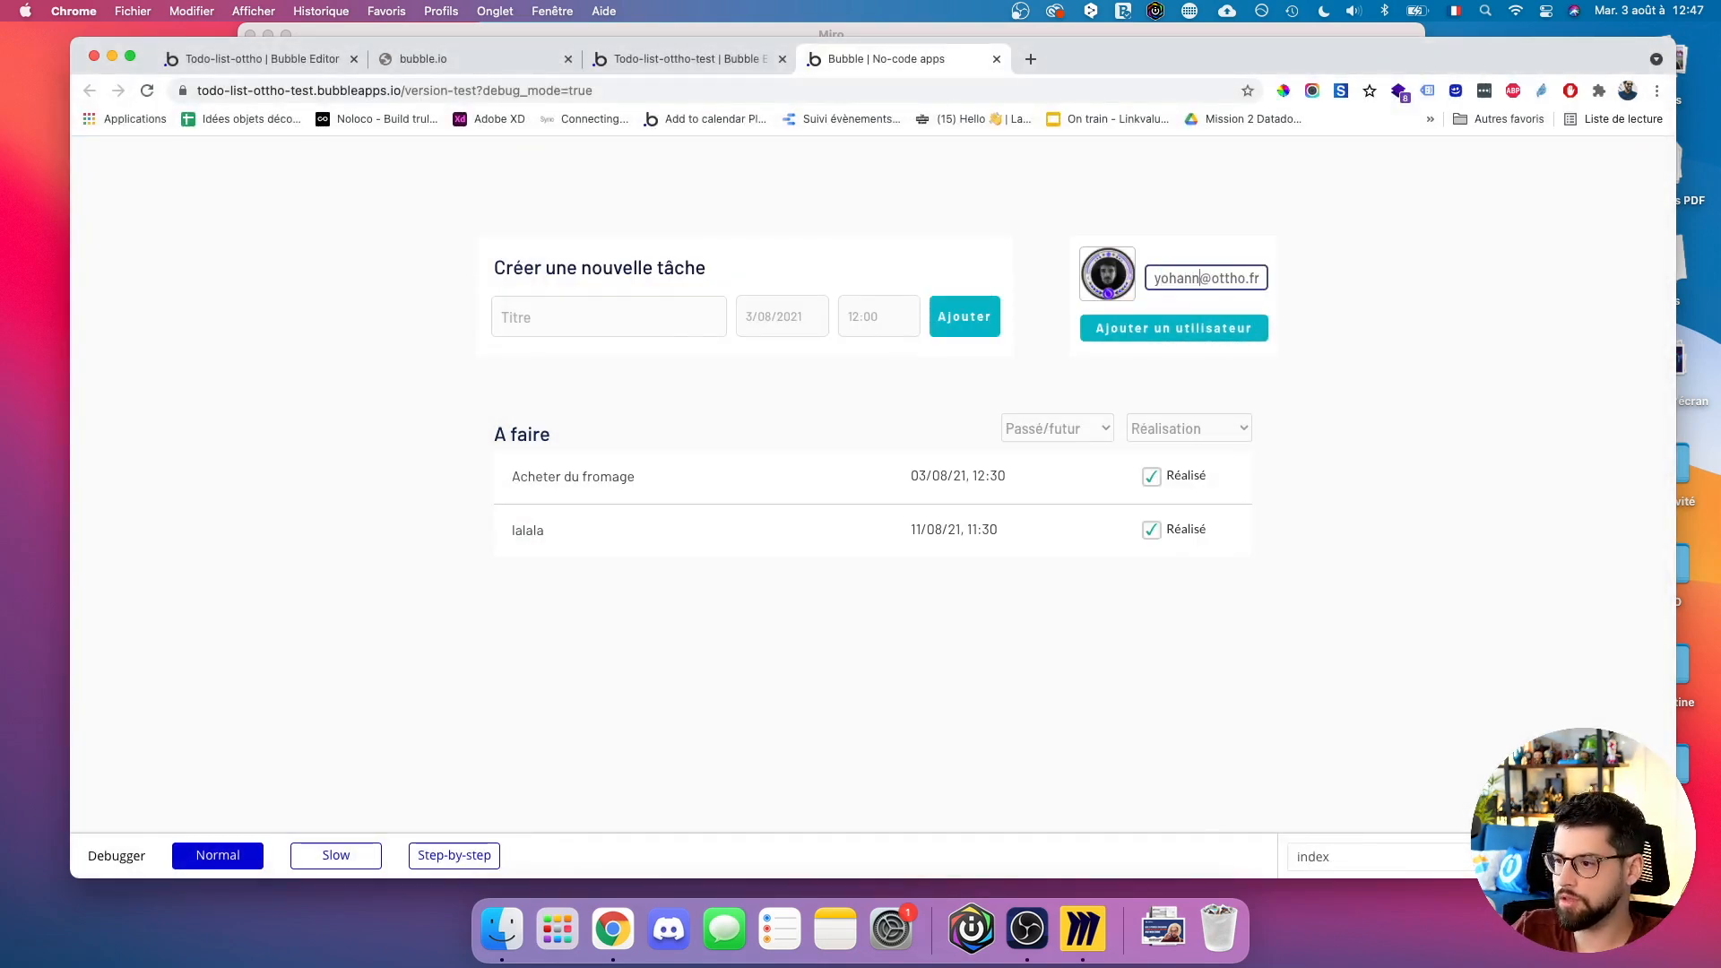
left_click(1087, 334)
Add the fifth user with another avatar and edited e-mail, then return to the editor.
left_click(1122, 293)
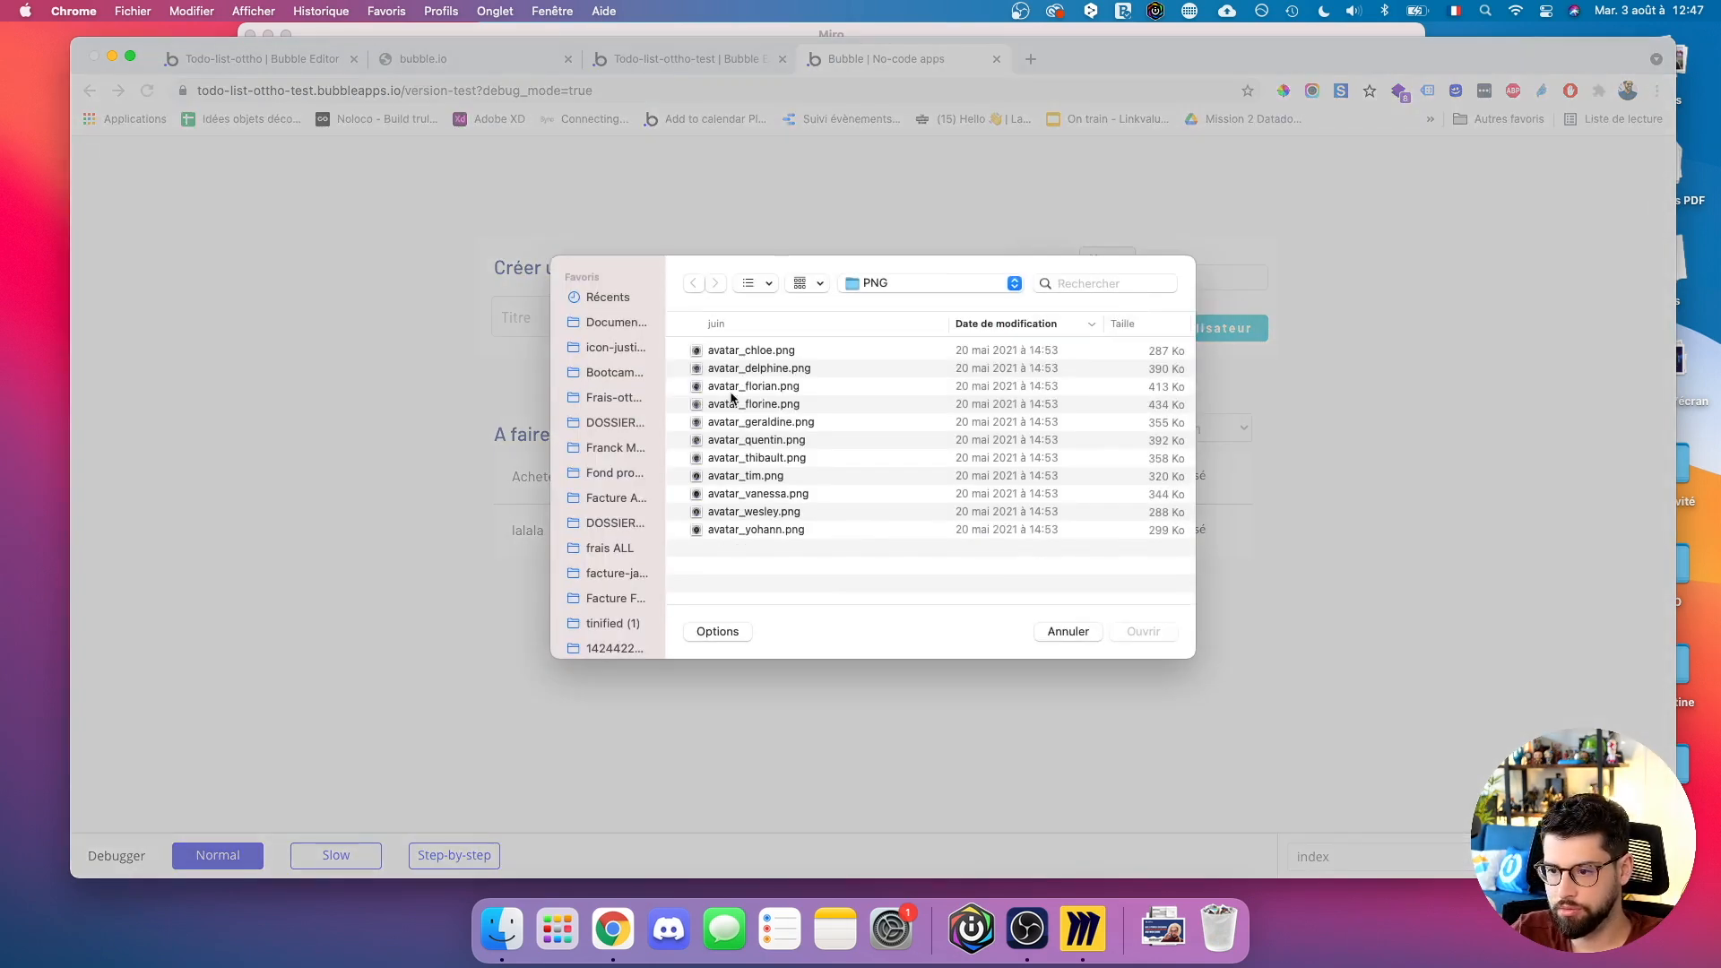
double_click(735, 459)
left_click(1183, 278)
key("super+v")
left_click_drag(1198, 278, 1040, 276)
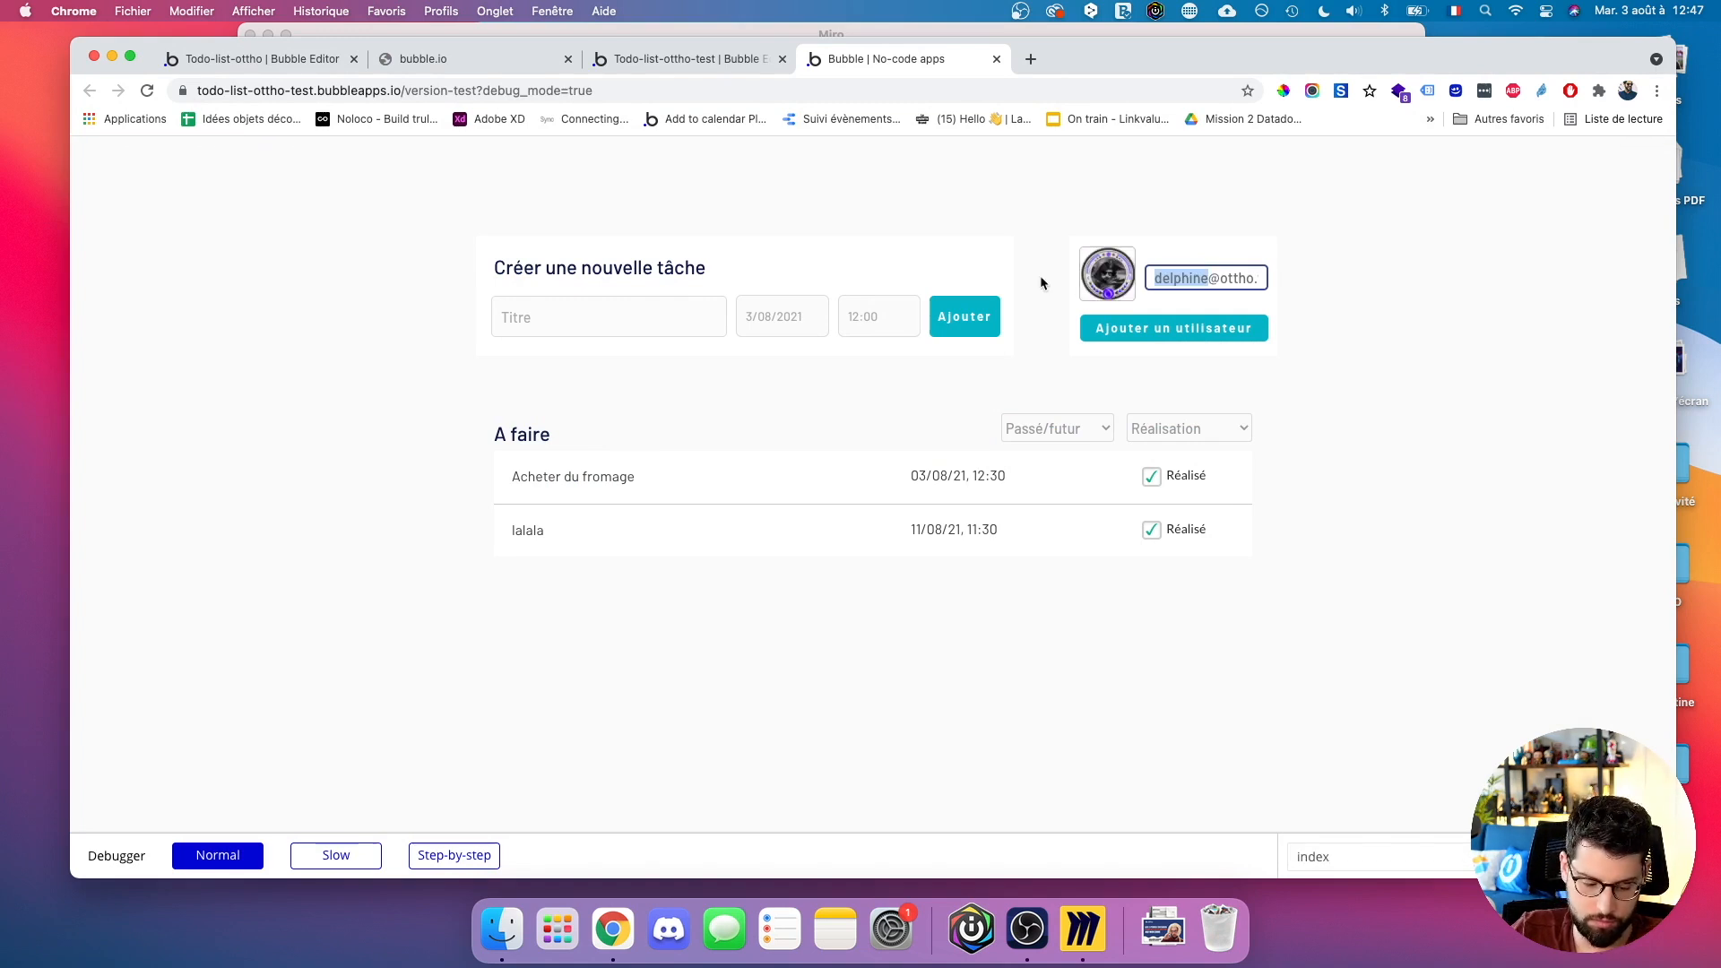
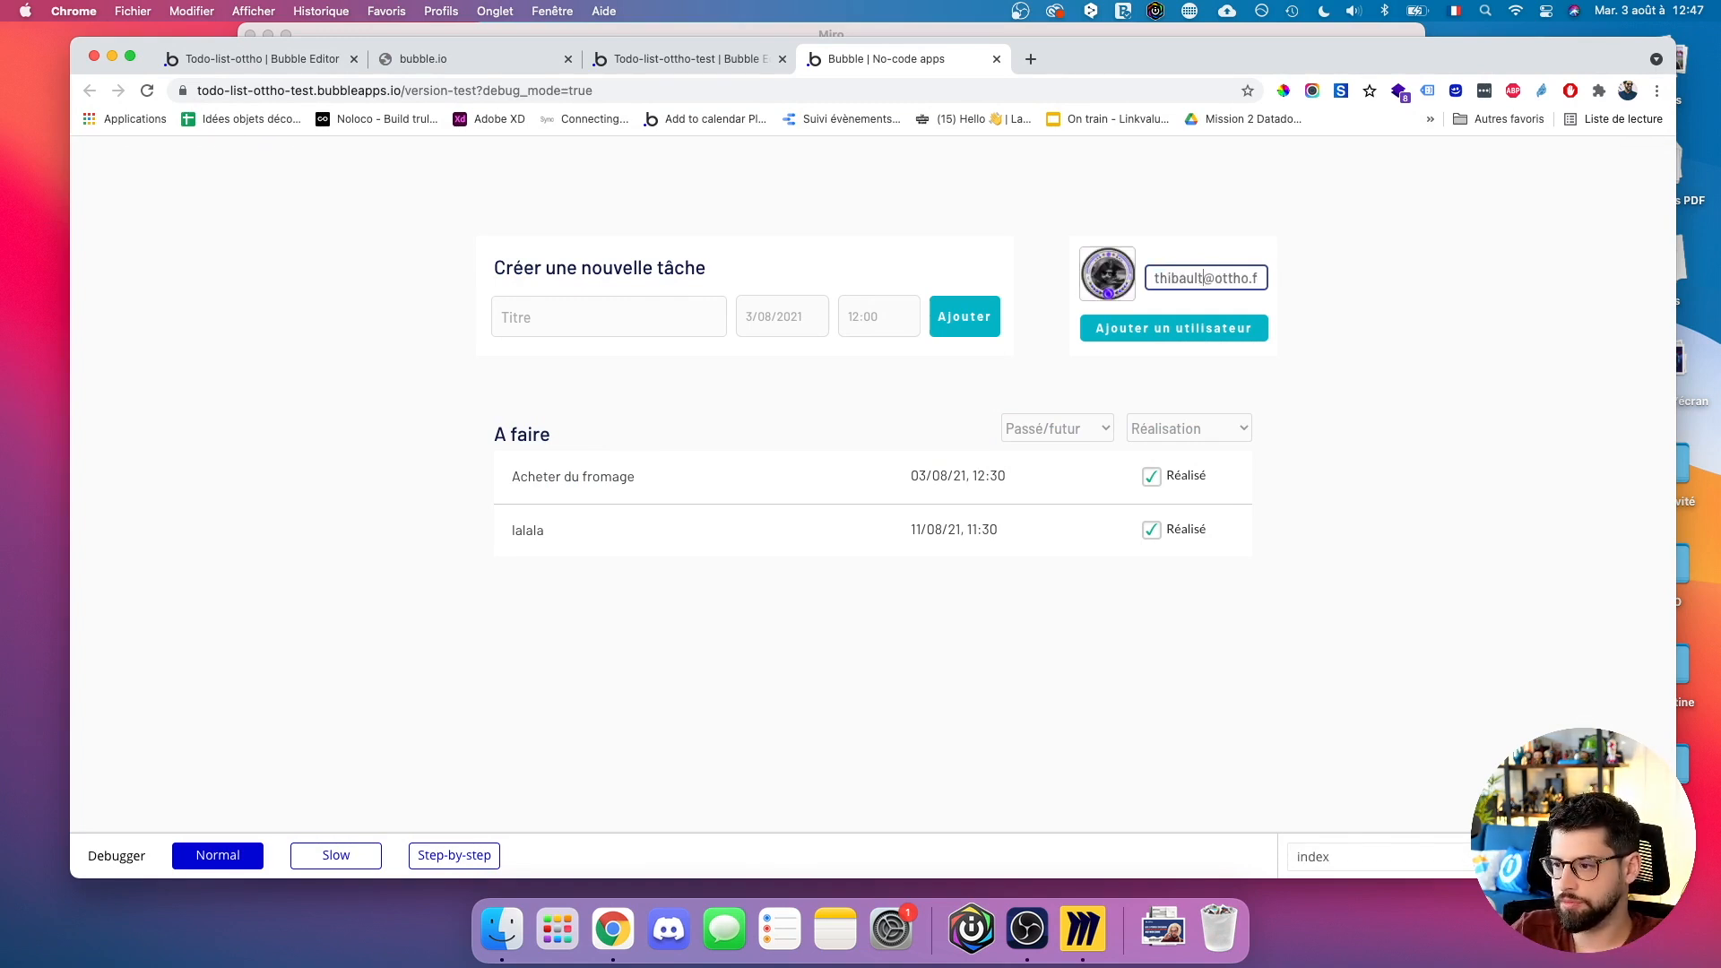
left_click(1165, 328)
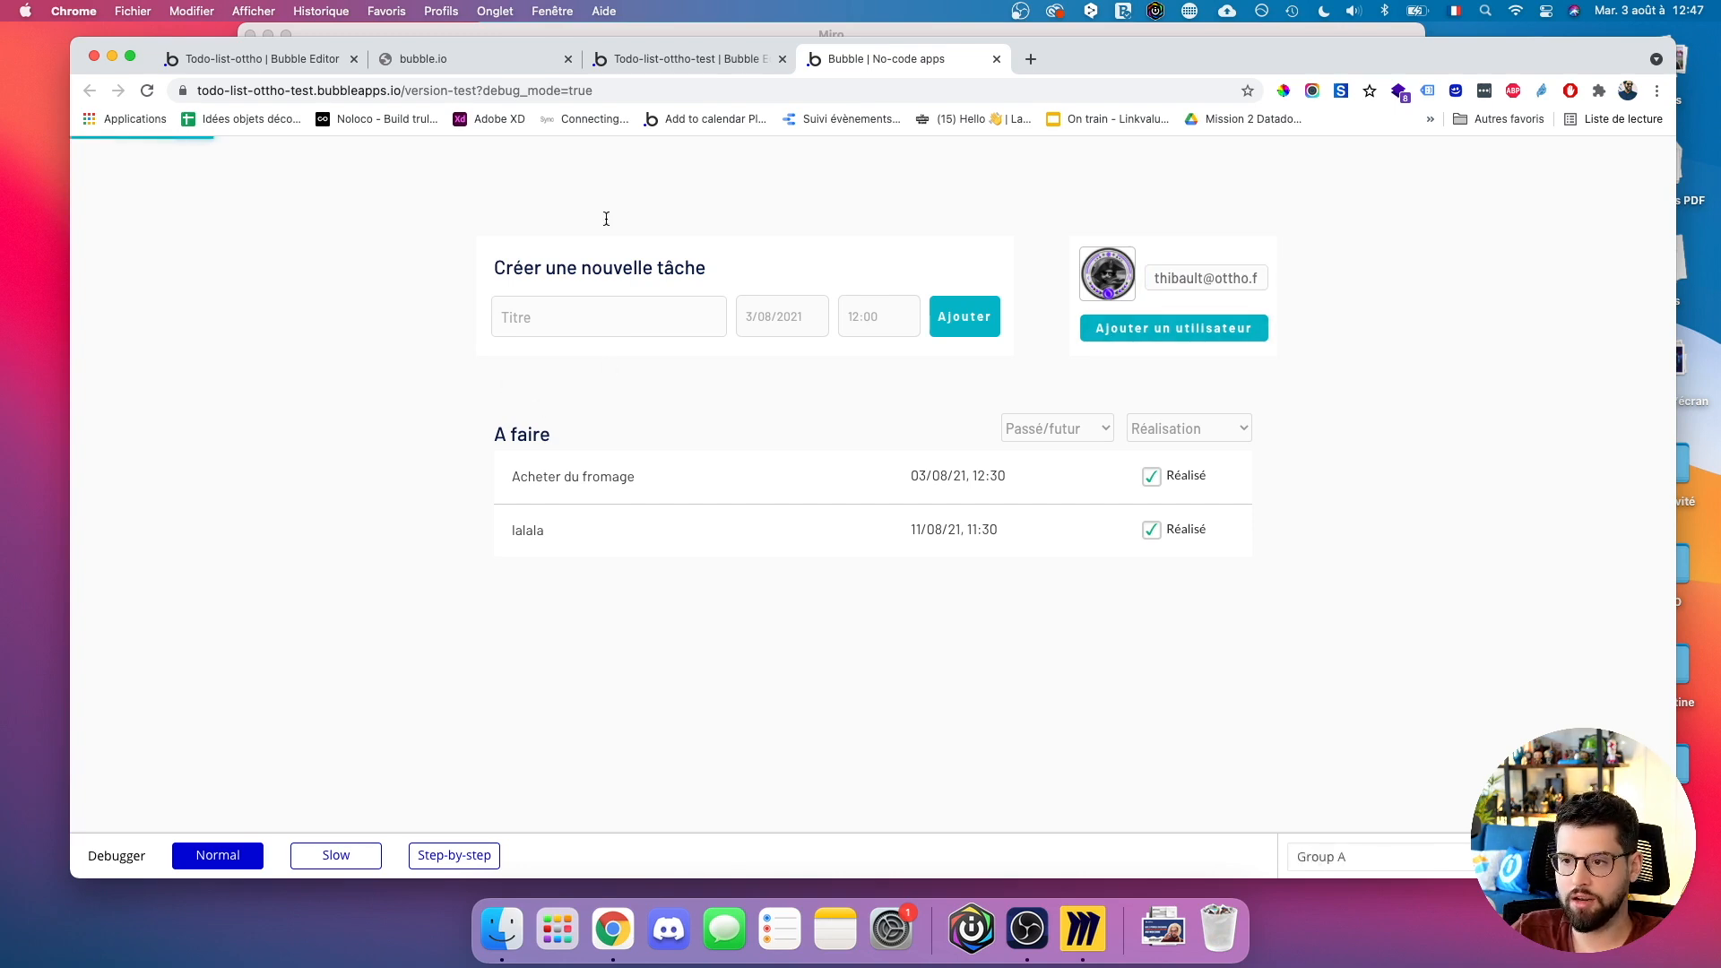
left_click(674, 61)
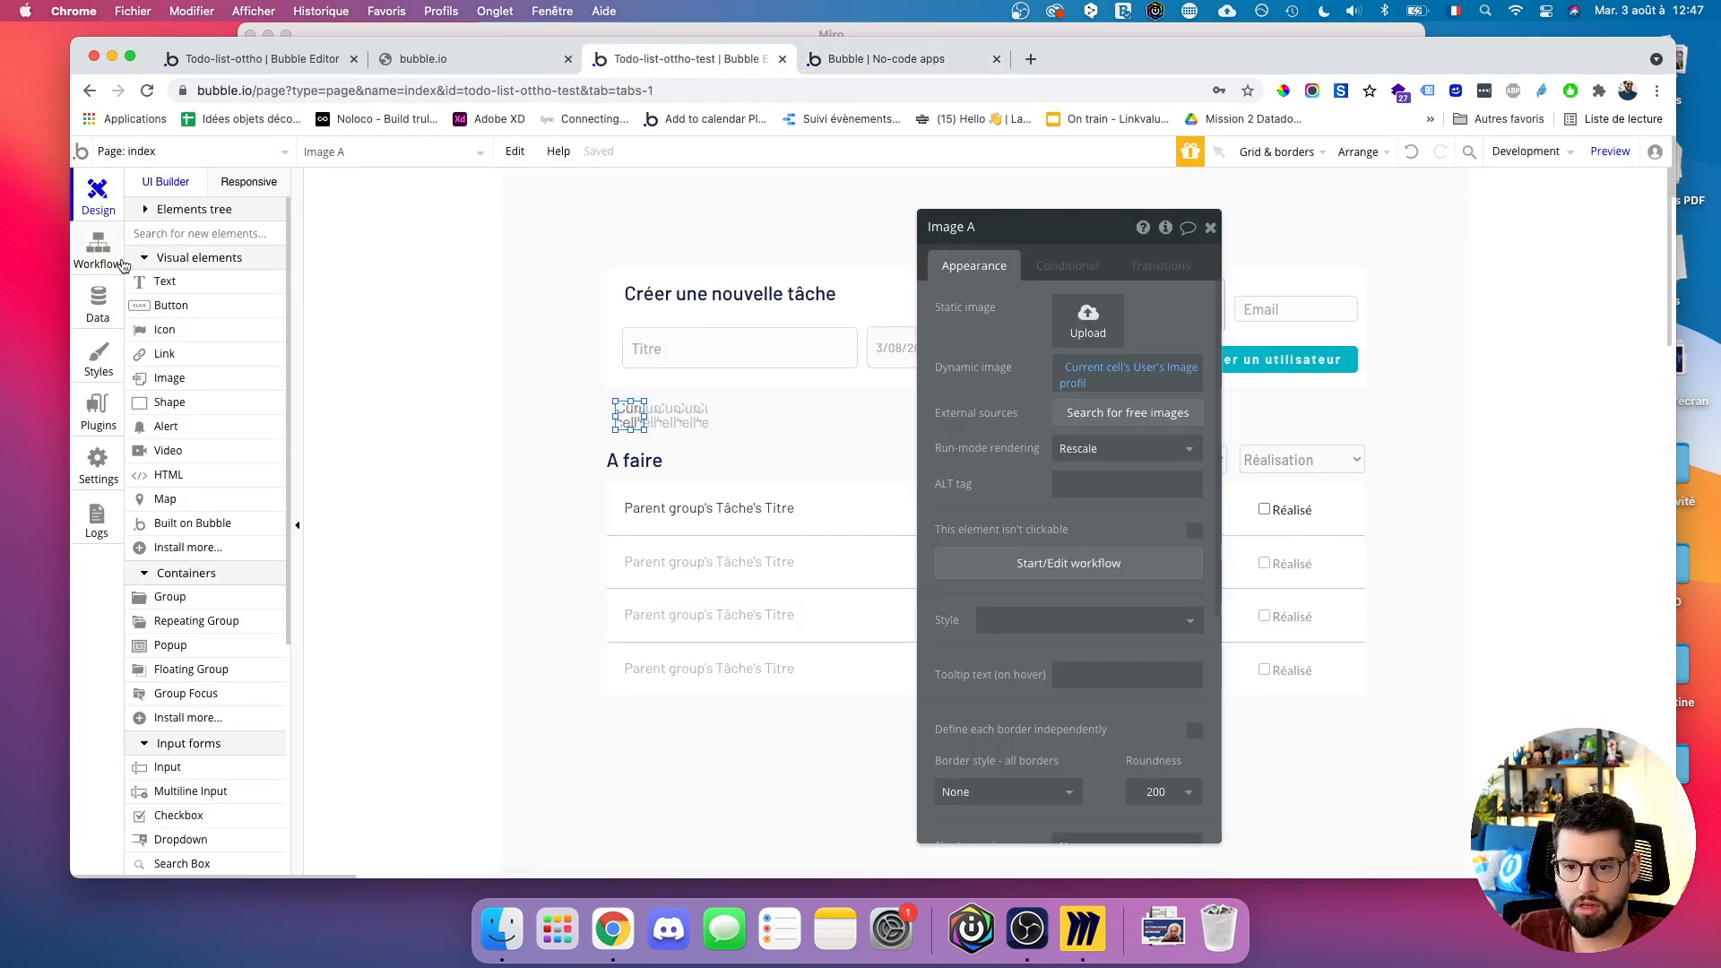
Open Data > App data listing All Users.
left_click(99, 358)
left_click(98, 300)
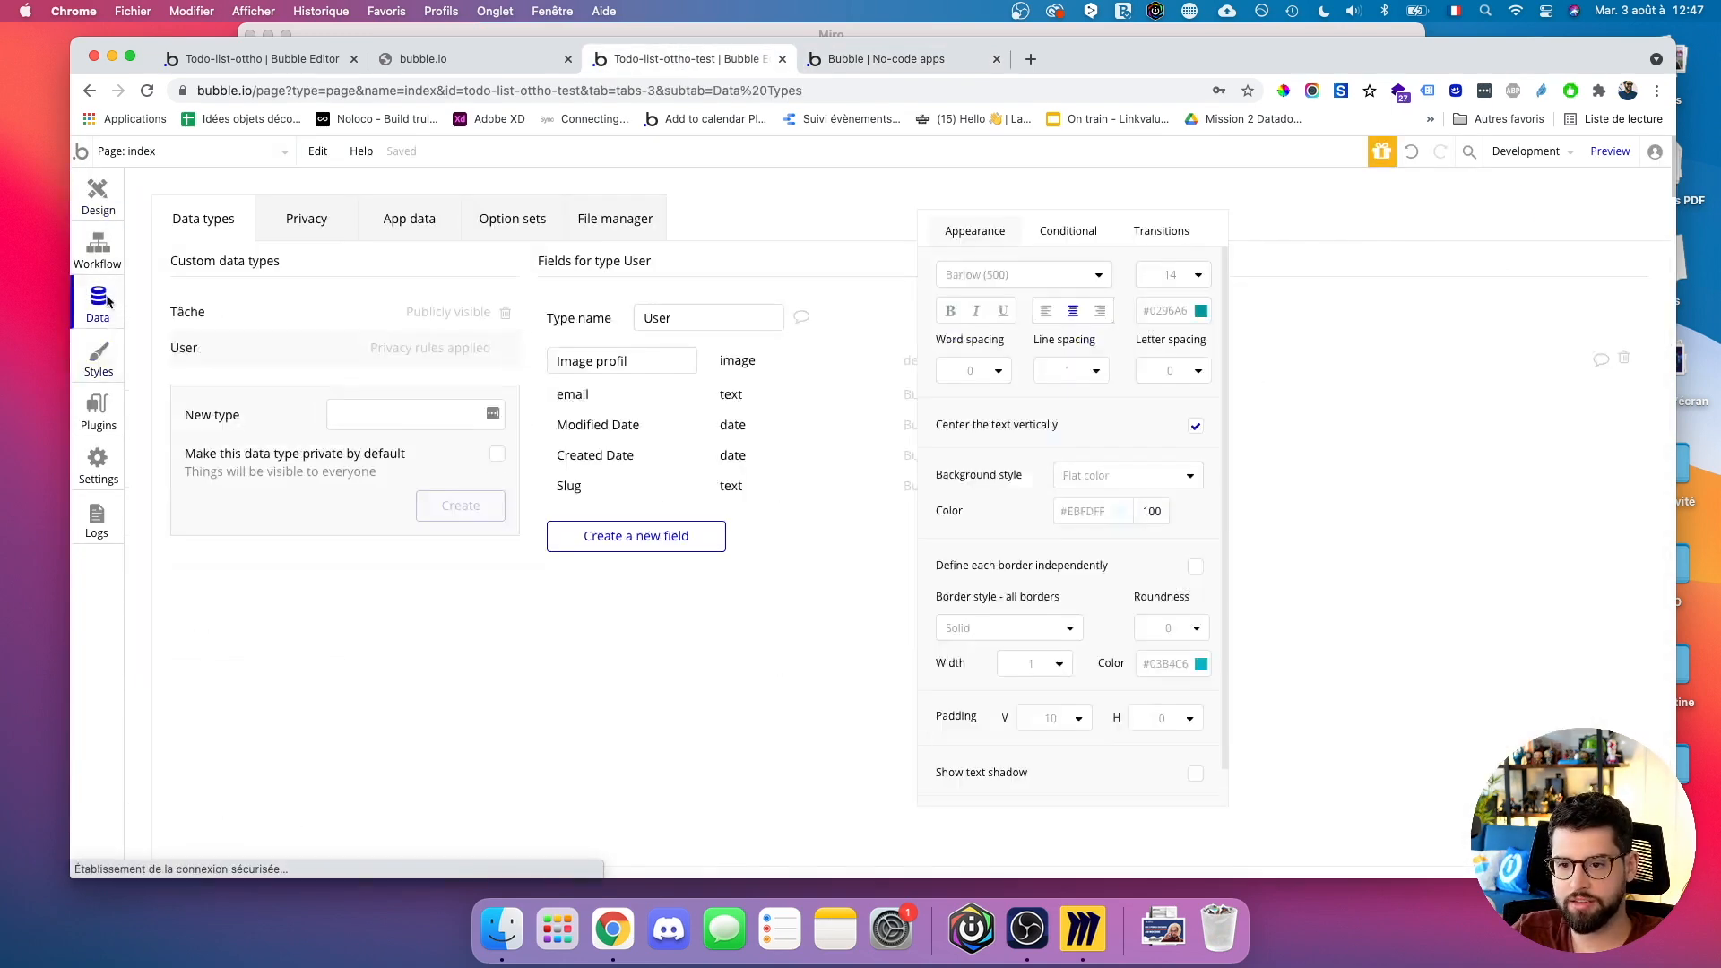
left_click(371, 226)
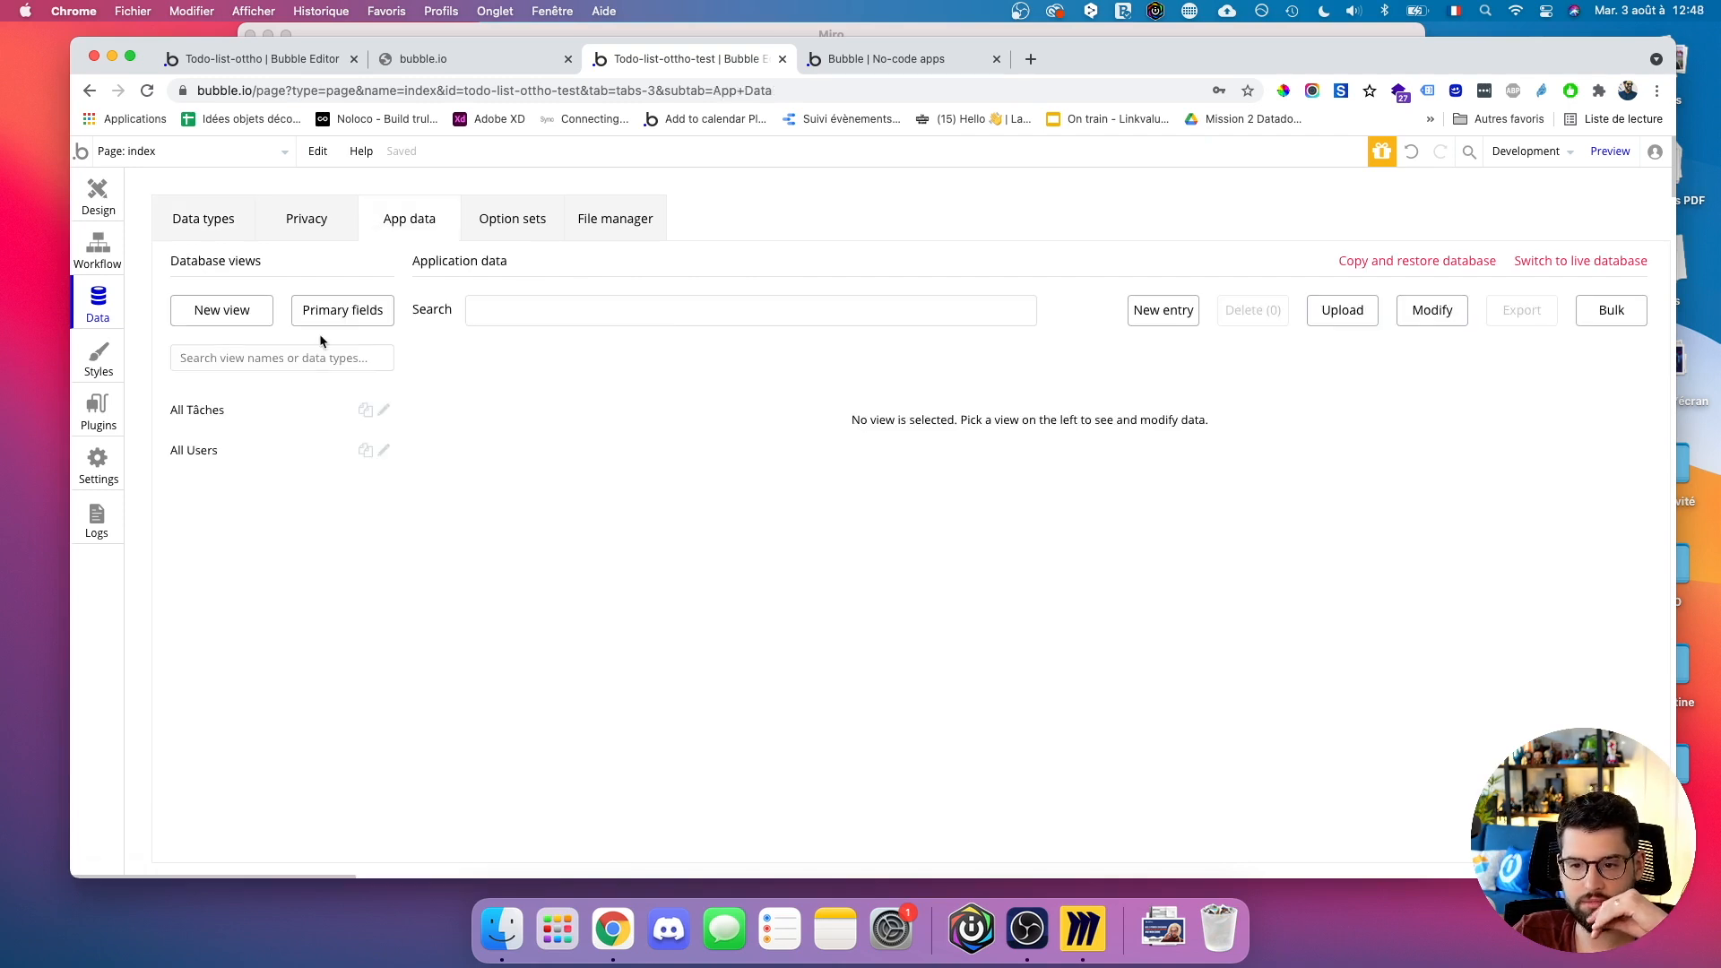
left_click(242, 449)
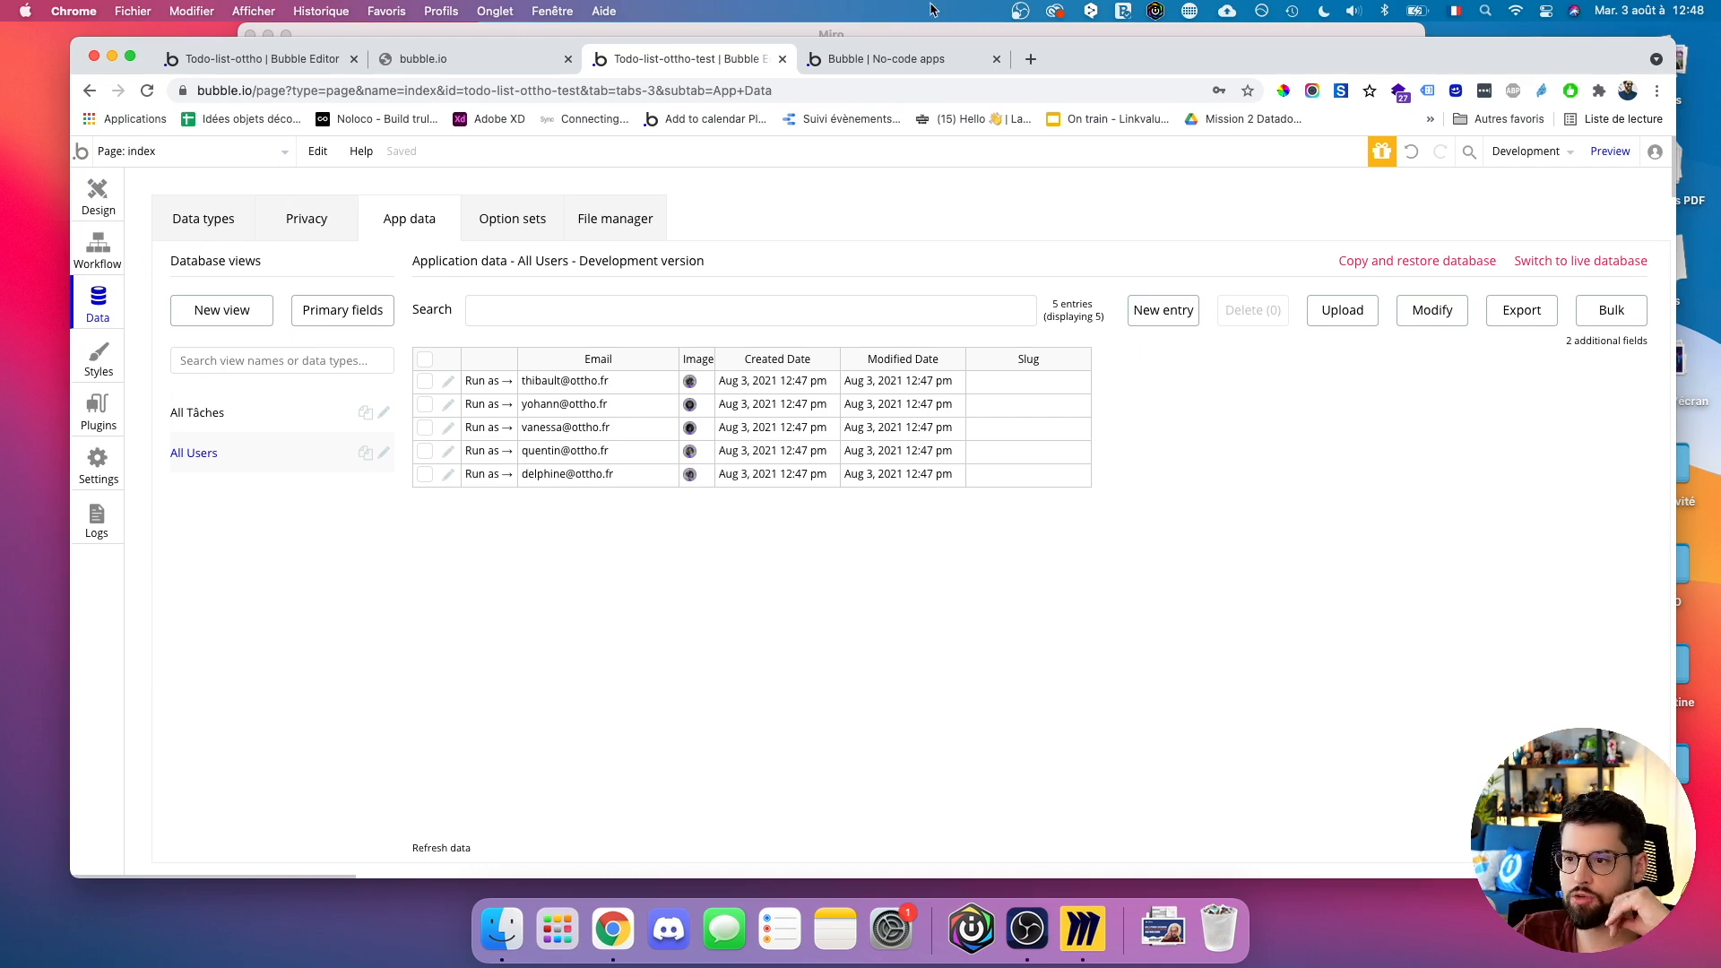
Check the preview and the User repeating group's Search for Users source, then return to Data.
left_click(896, 58)
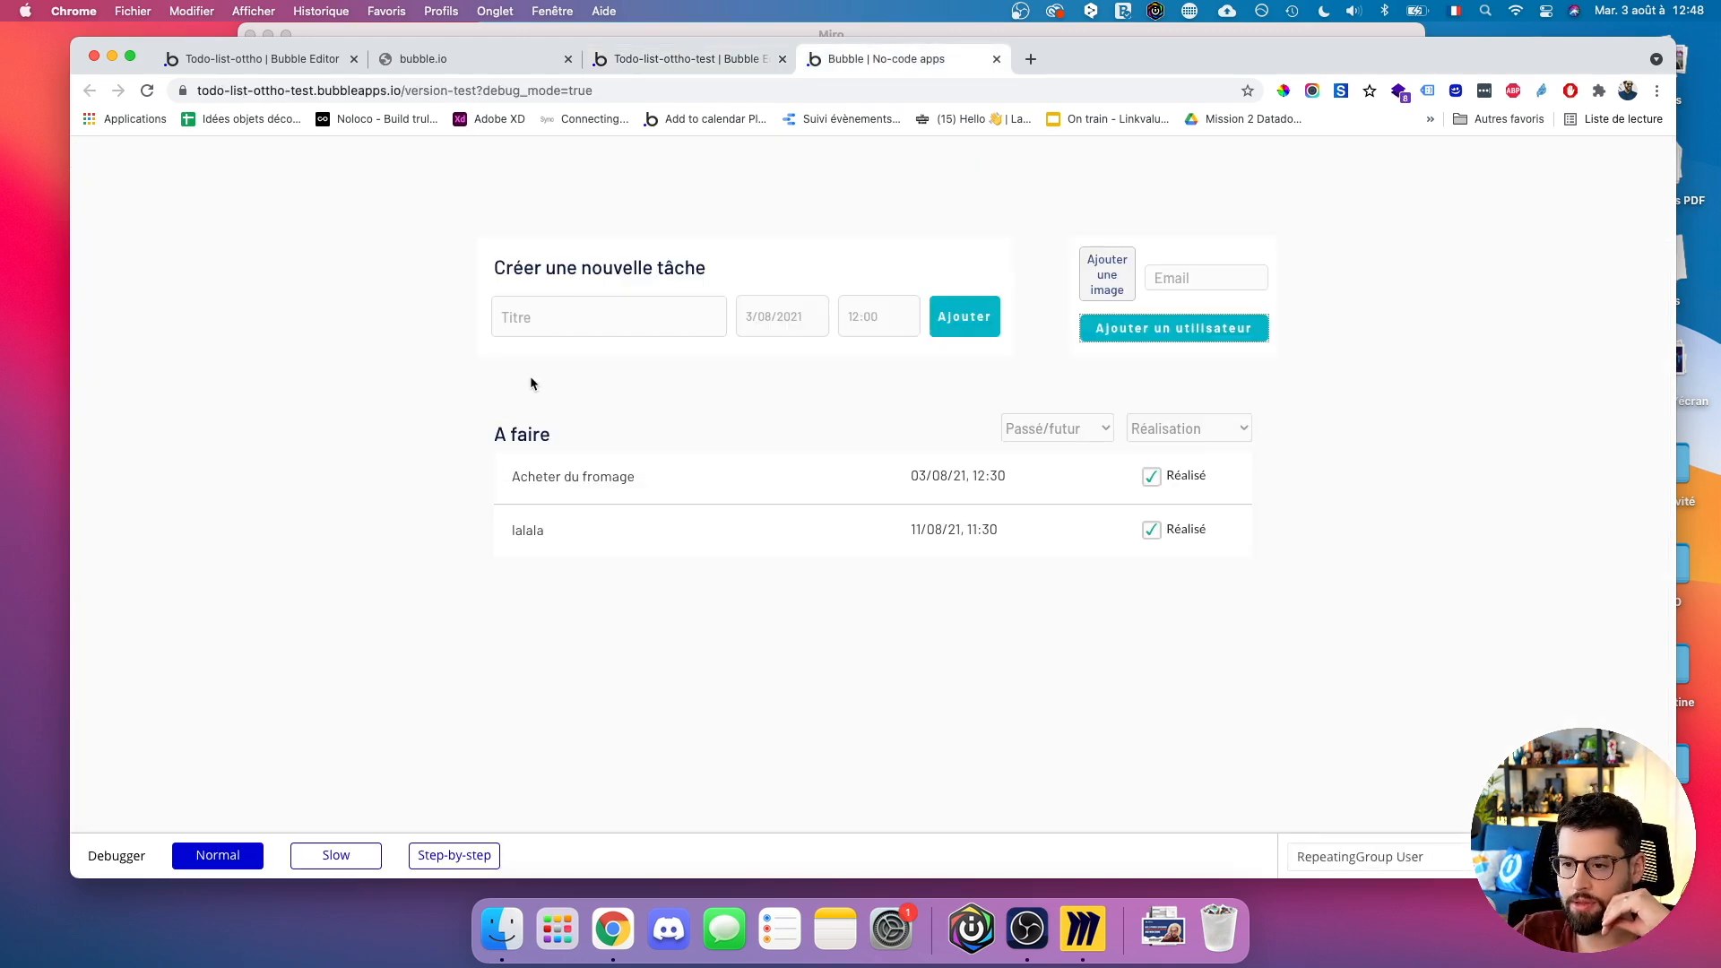
left_click(630, 61)
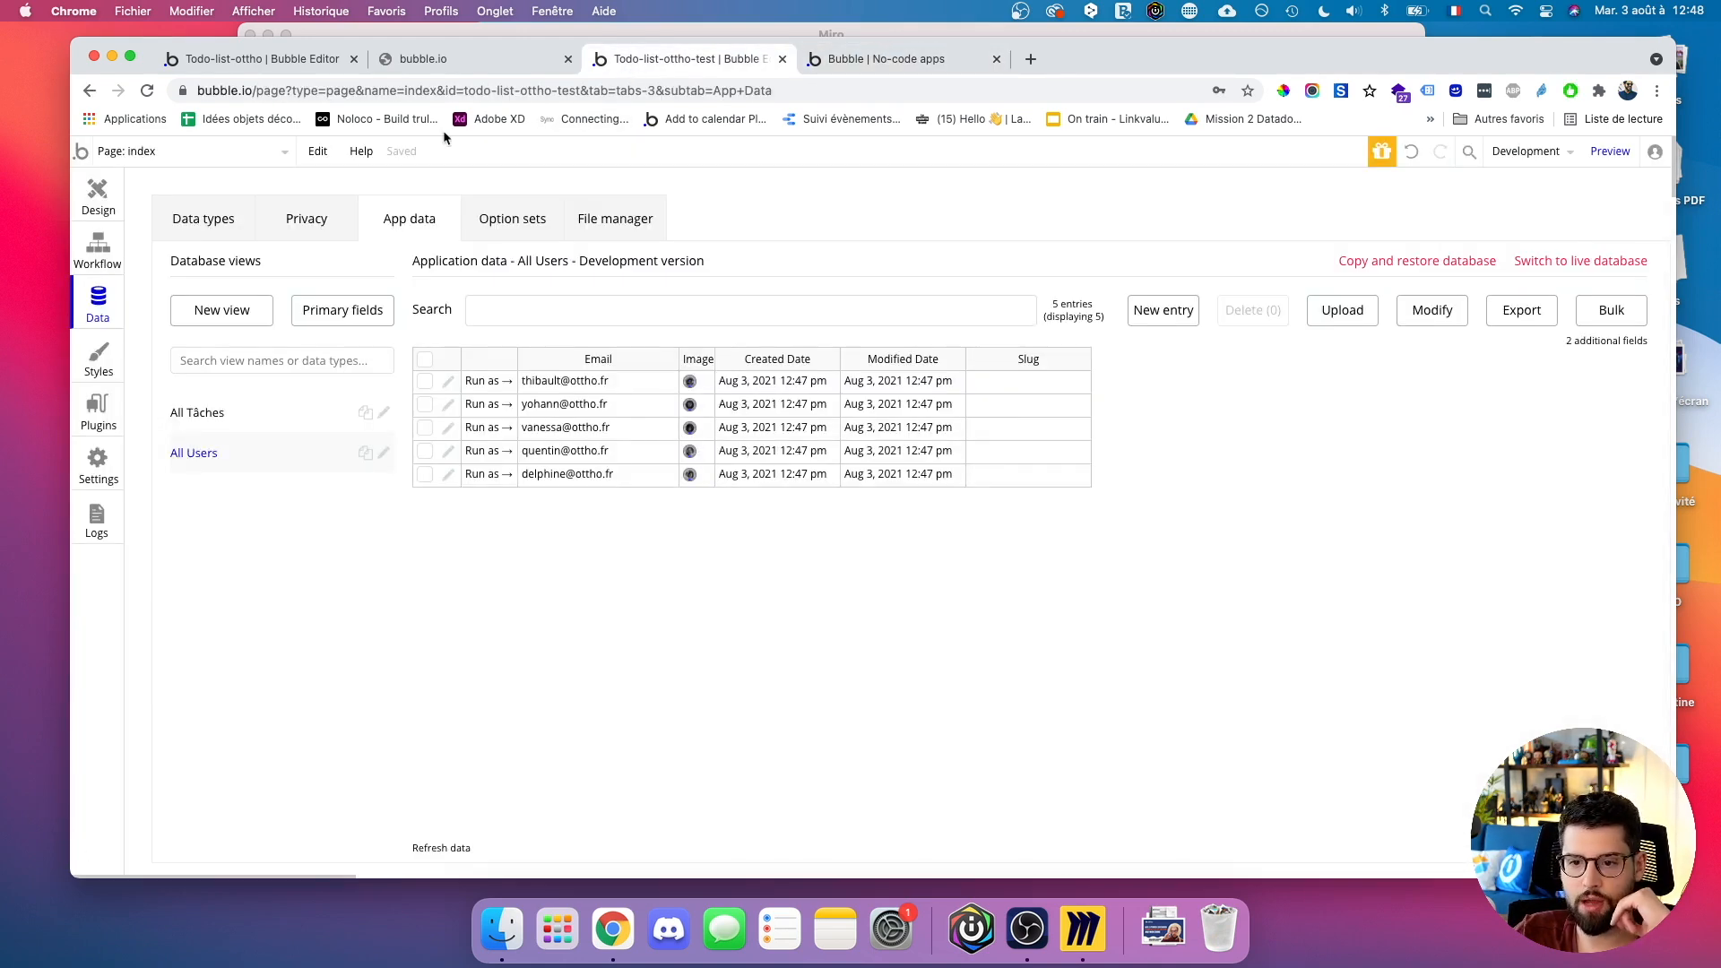
left_click(99, 189)
left_click(655, 414)
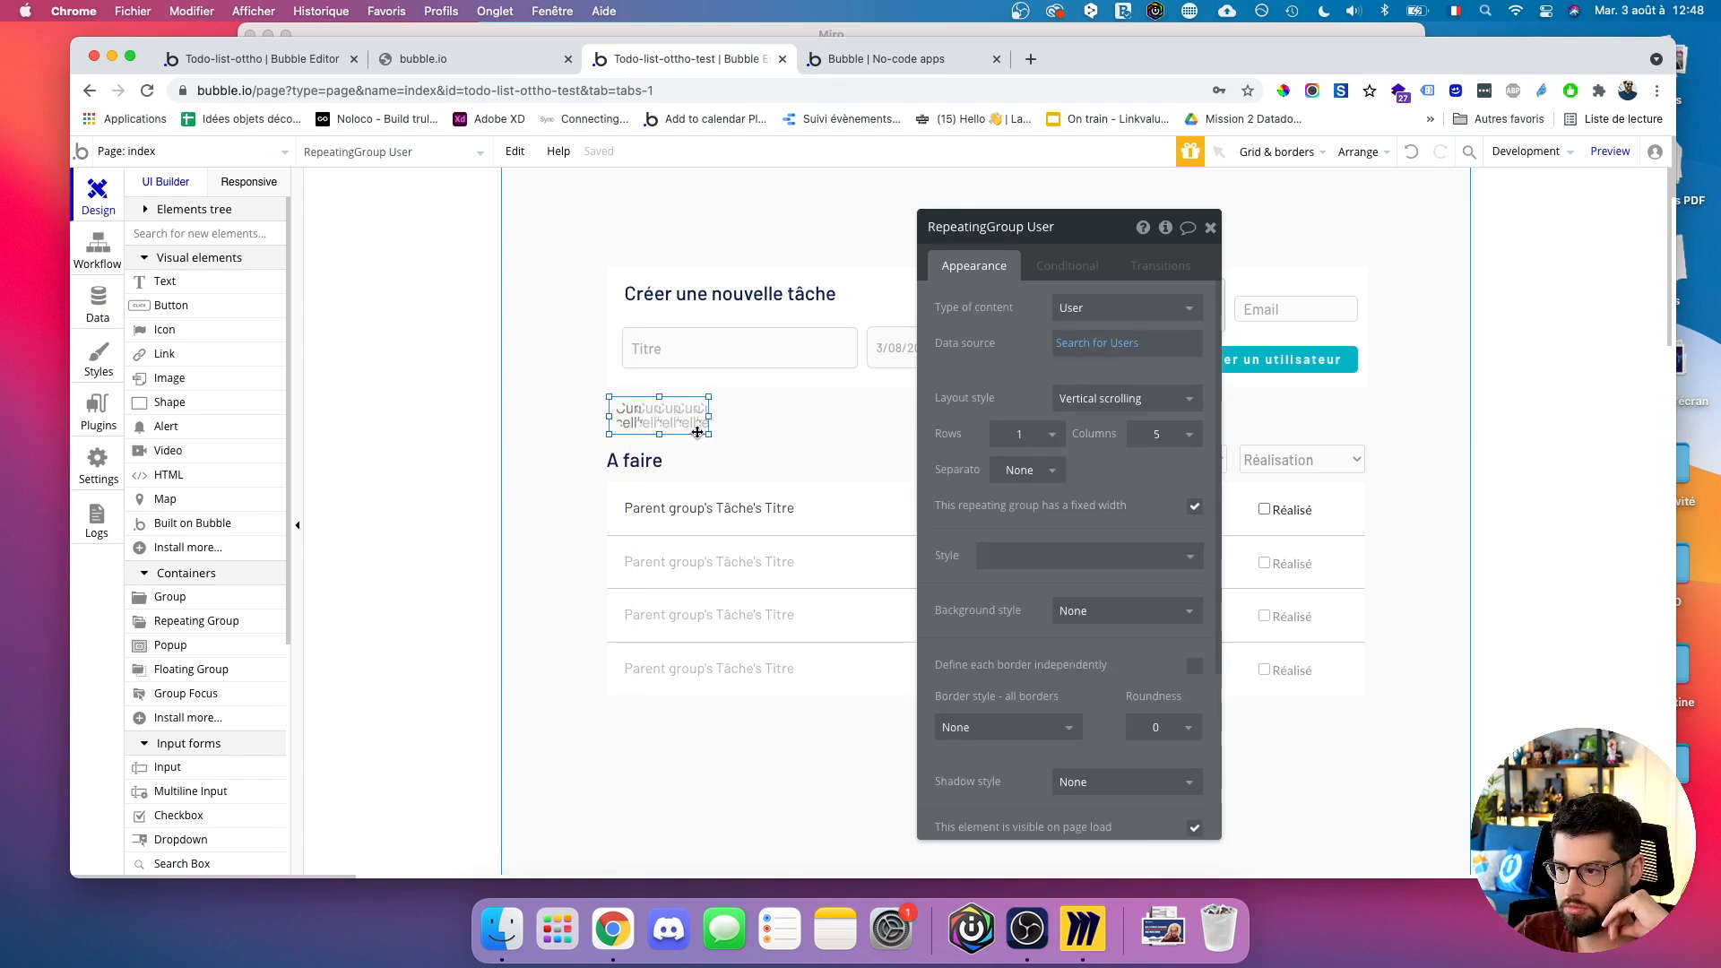
left_click(1075, 357)
left_click(449, 284)
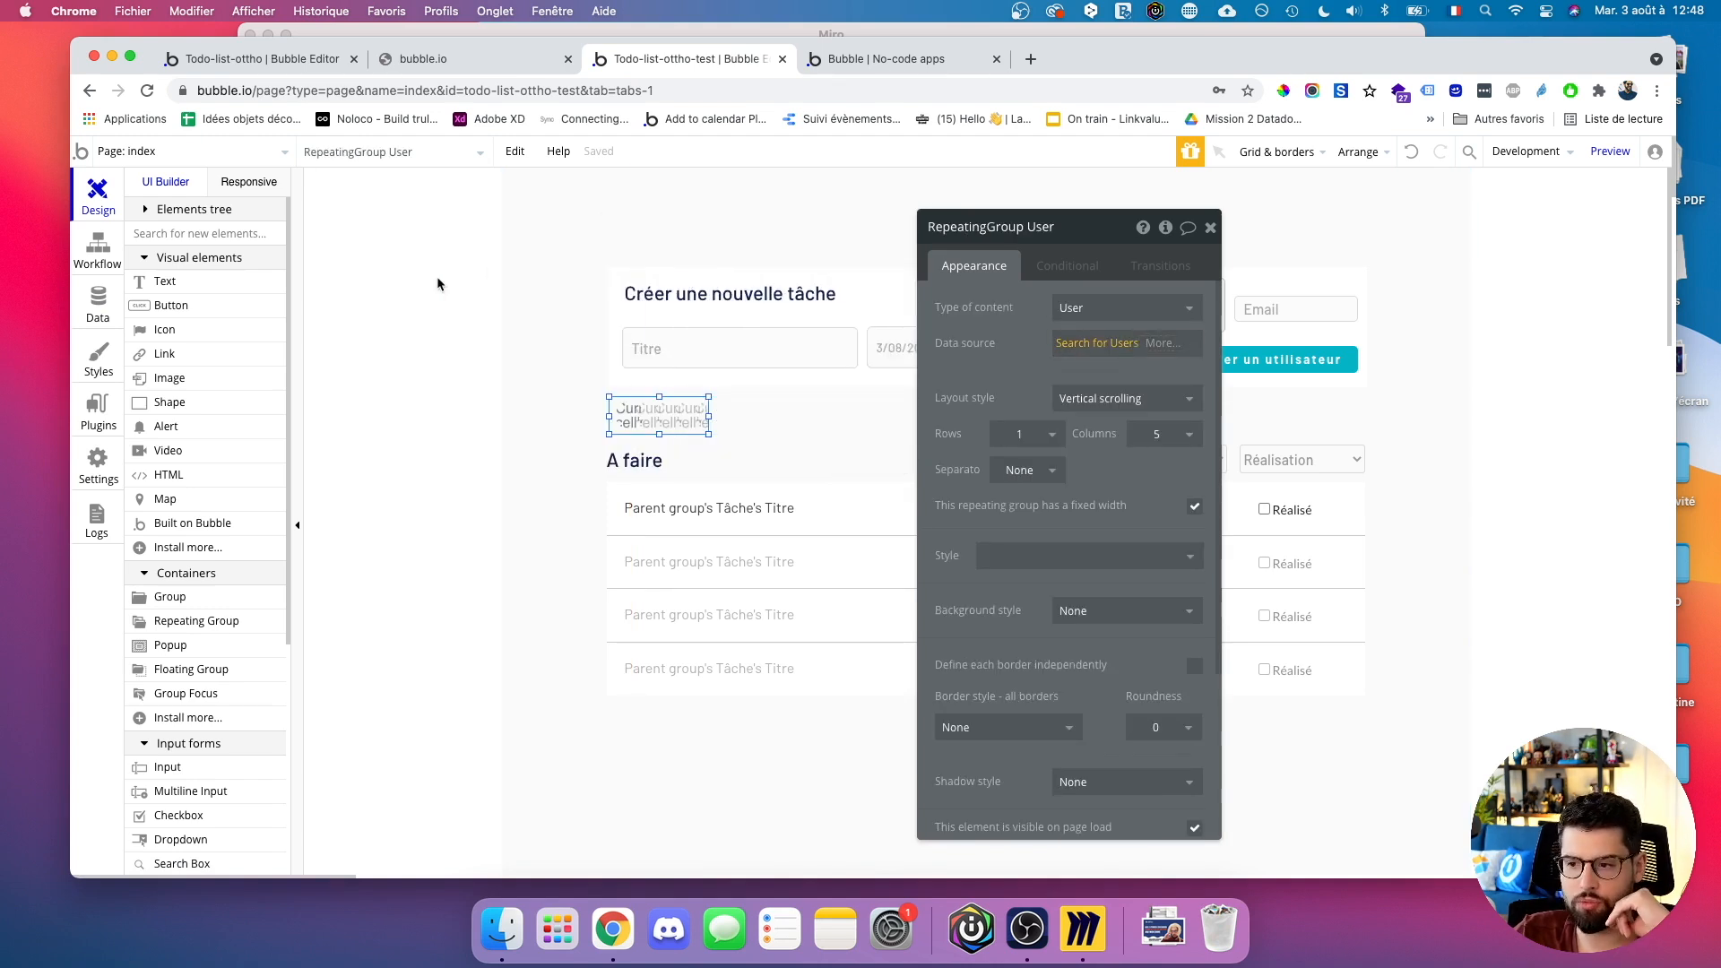
left_click(103, 253)
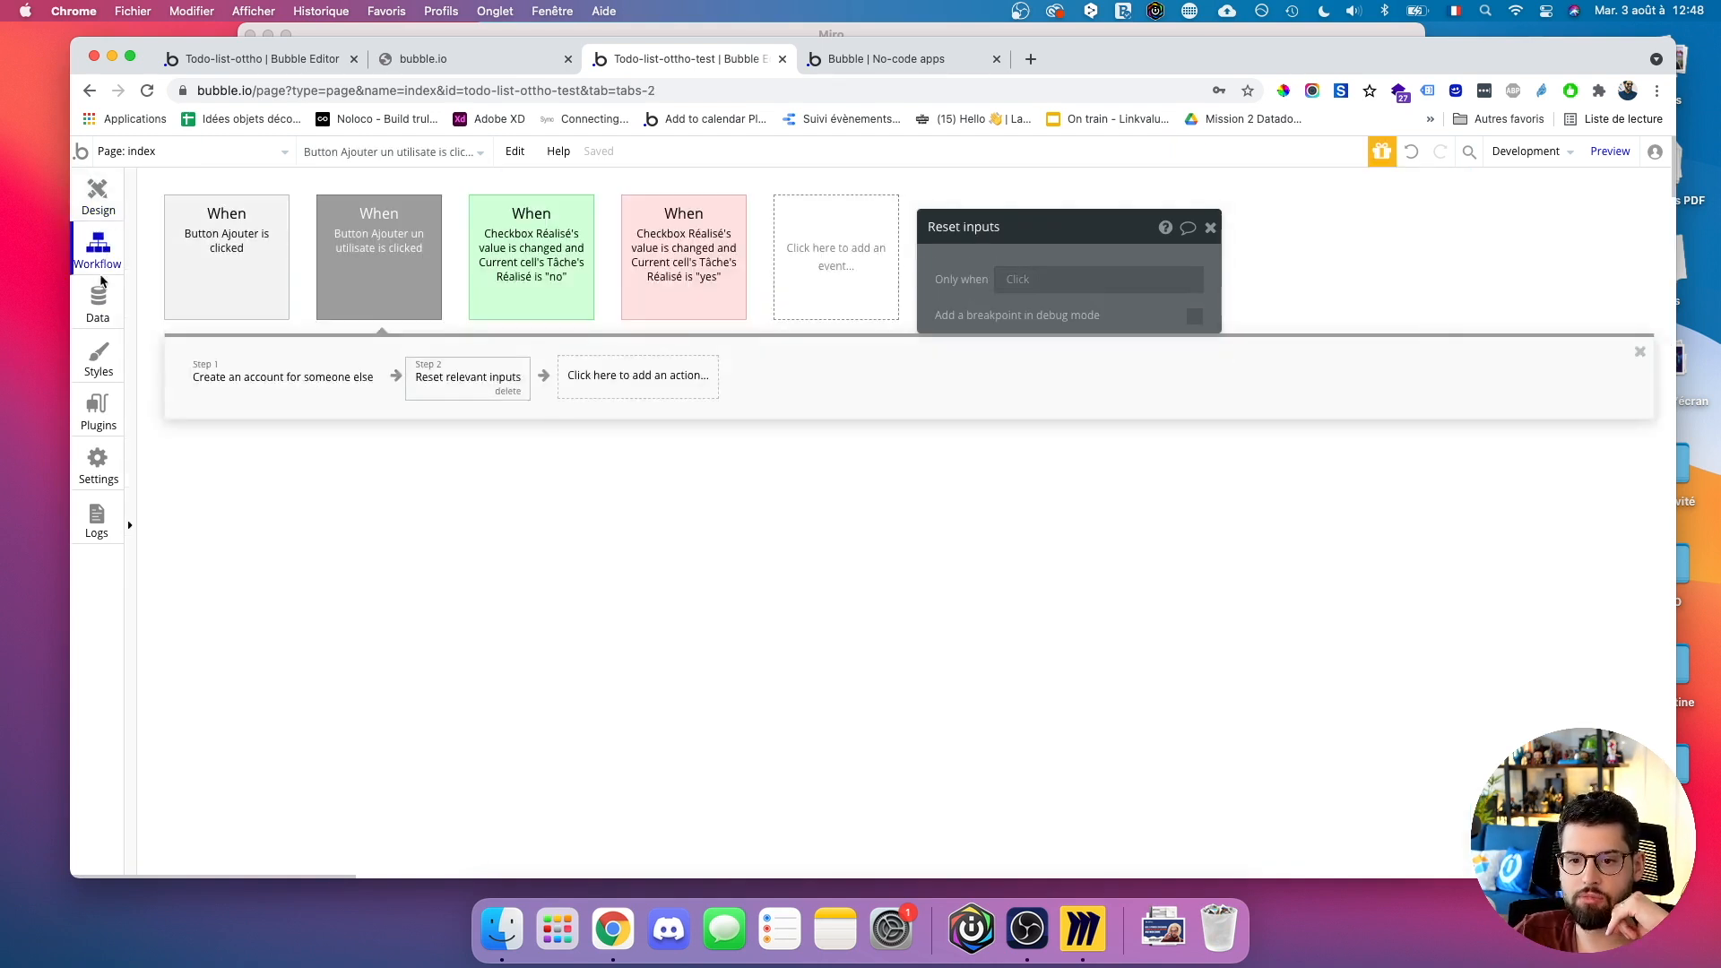
left_click(101, 315)
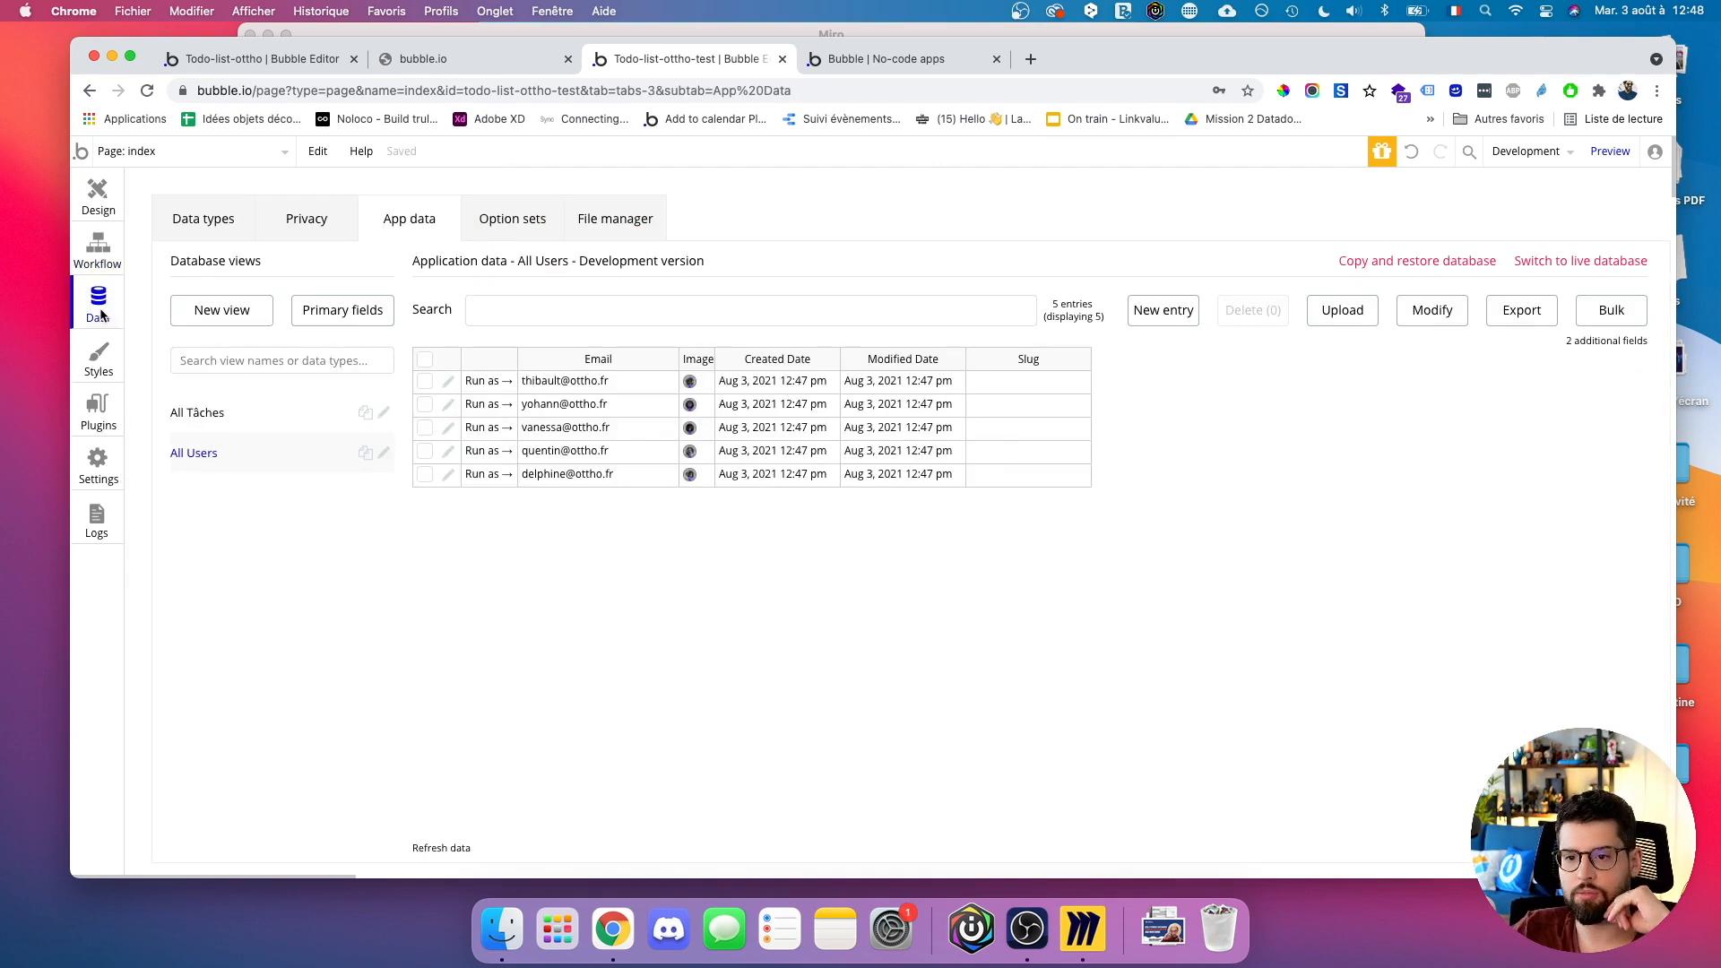
Allow Everyone else to view all User fields in Privacy, then reload the test app.
left_click(331, 235)
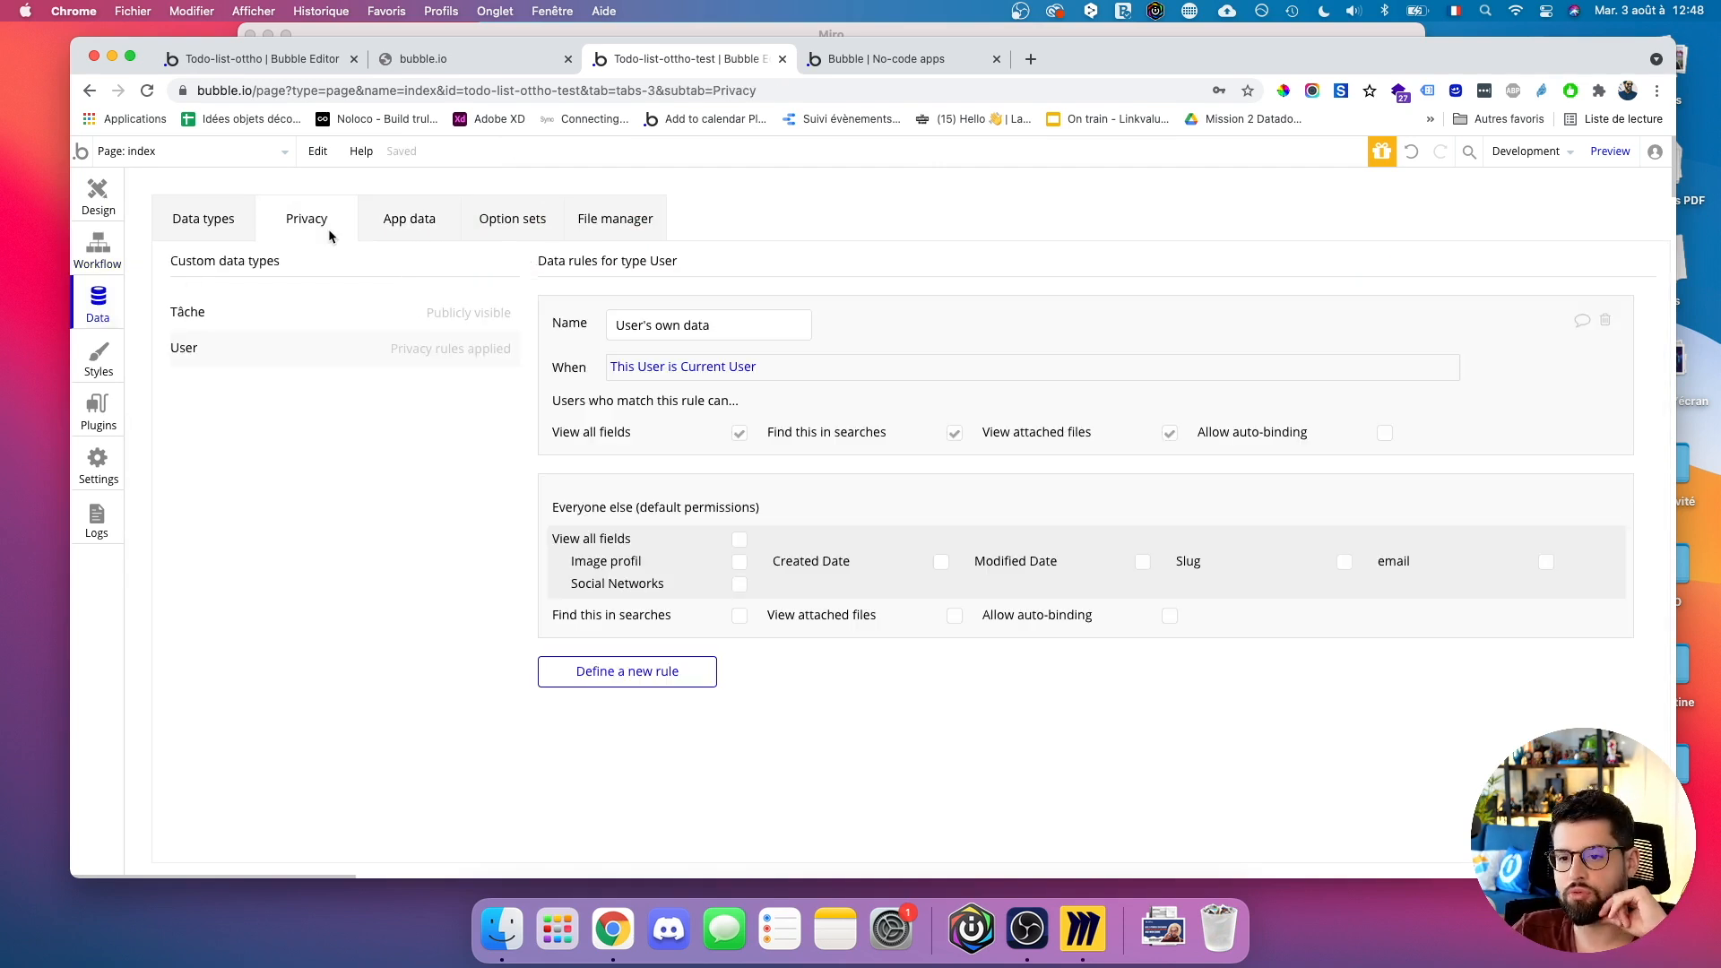
left_click(742, 542)
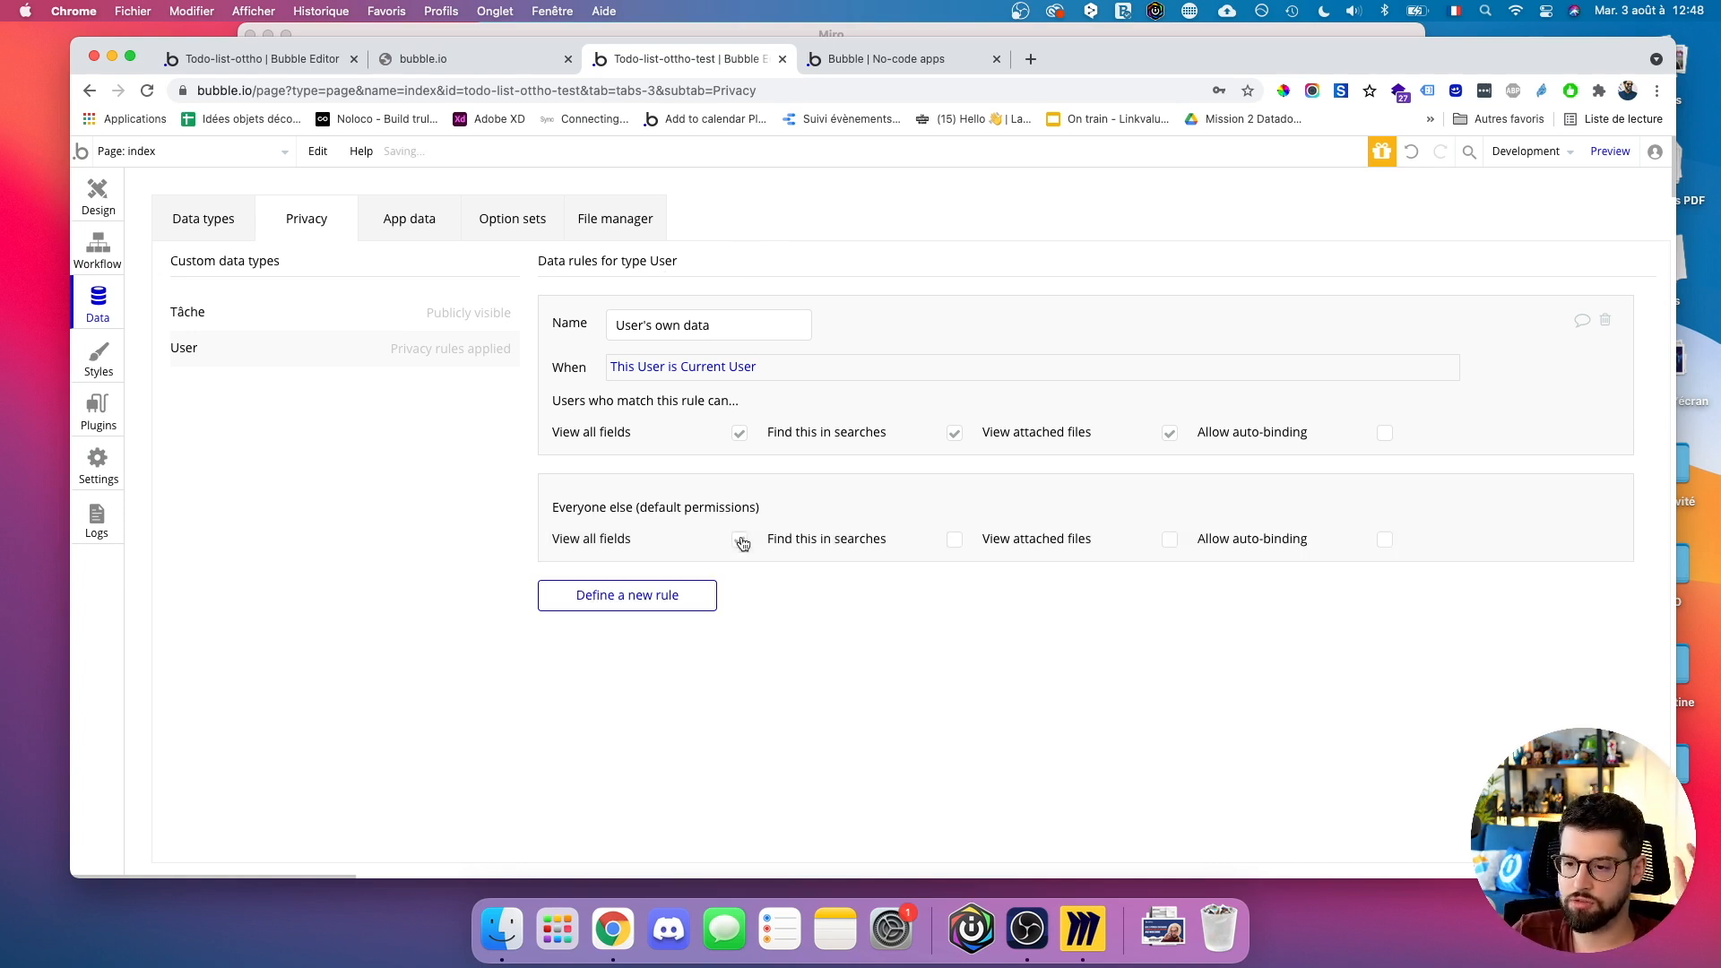
left_click(827, 57)
left_click(804, 91)
key("Return")
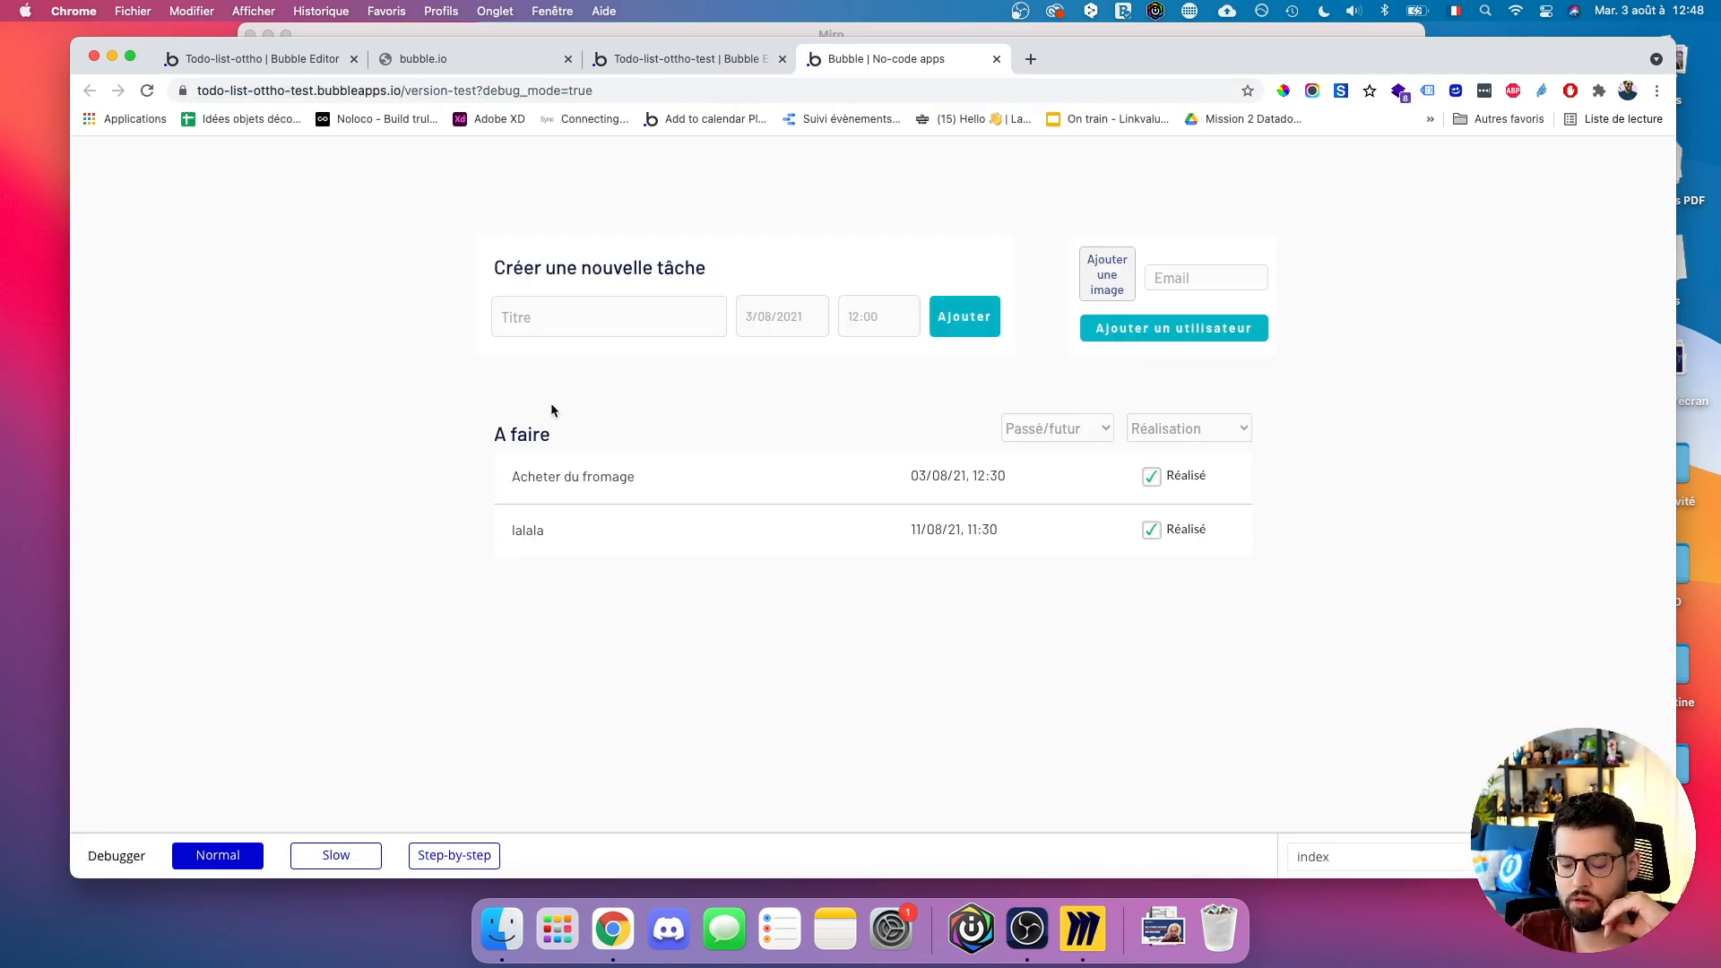
Let Everyone else find Users in searches and reload the test app.
left_click(720, 68)
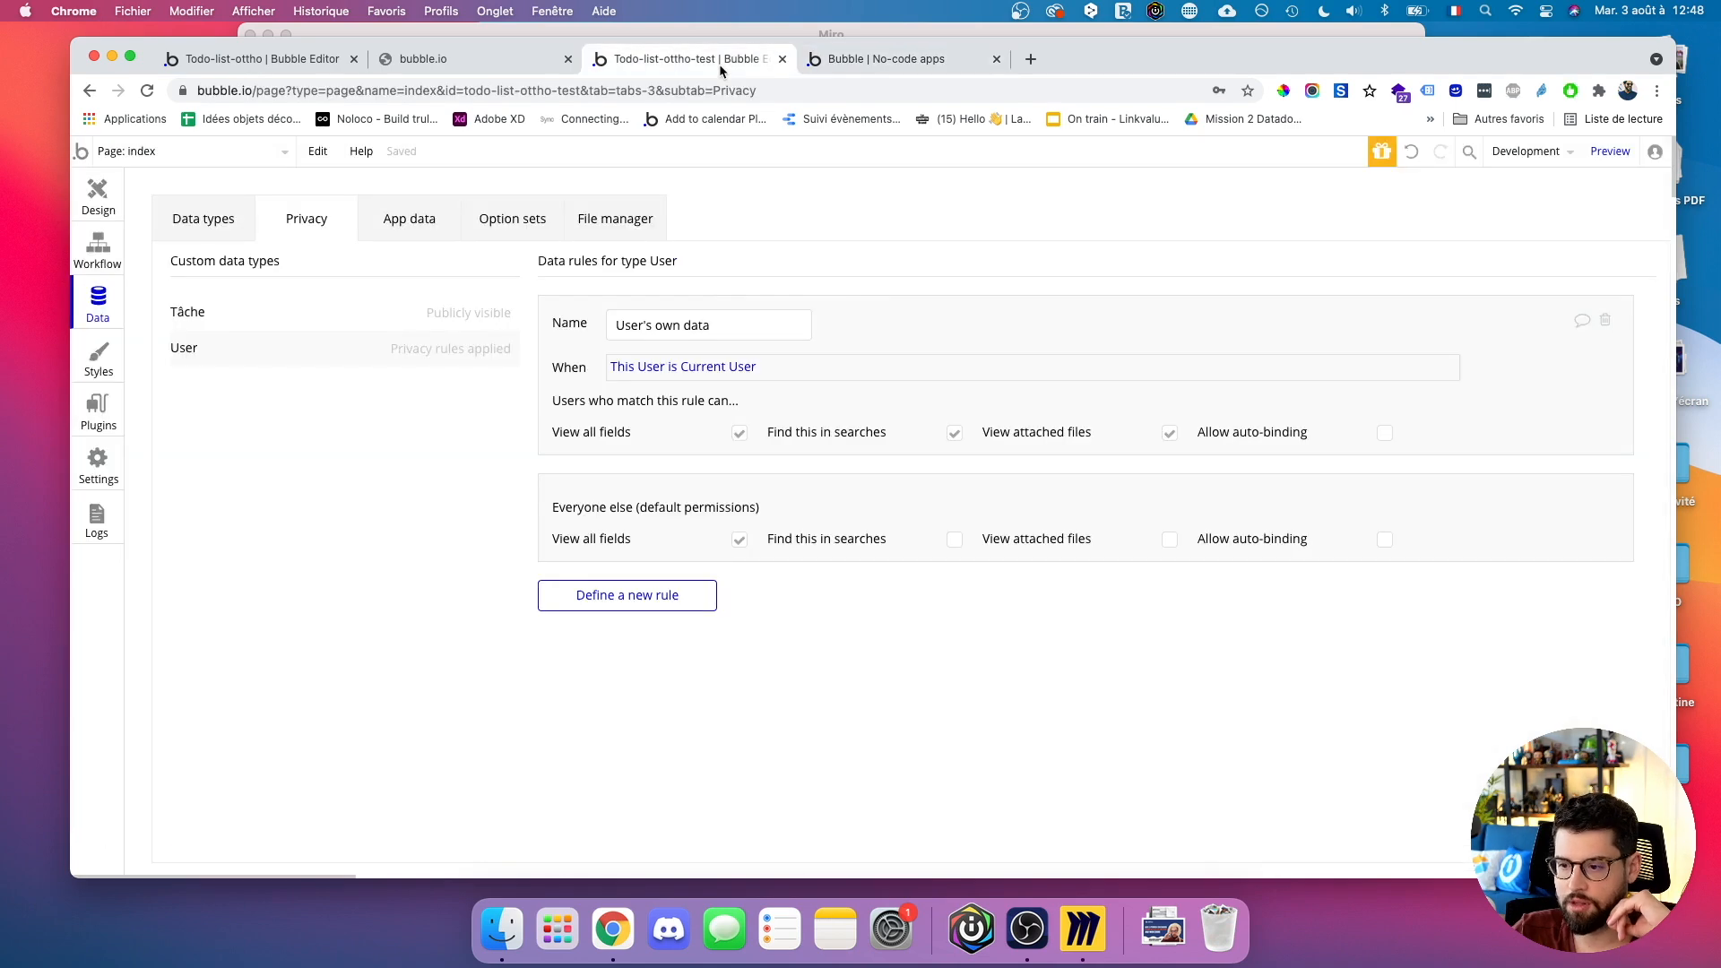
left_click(955, 539)
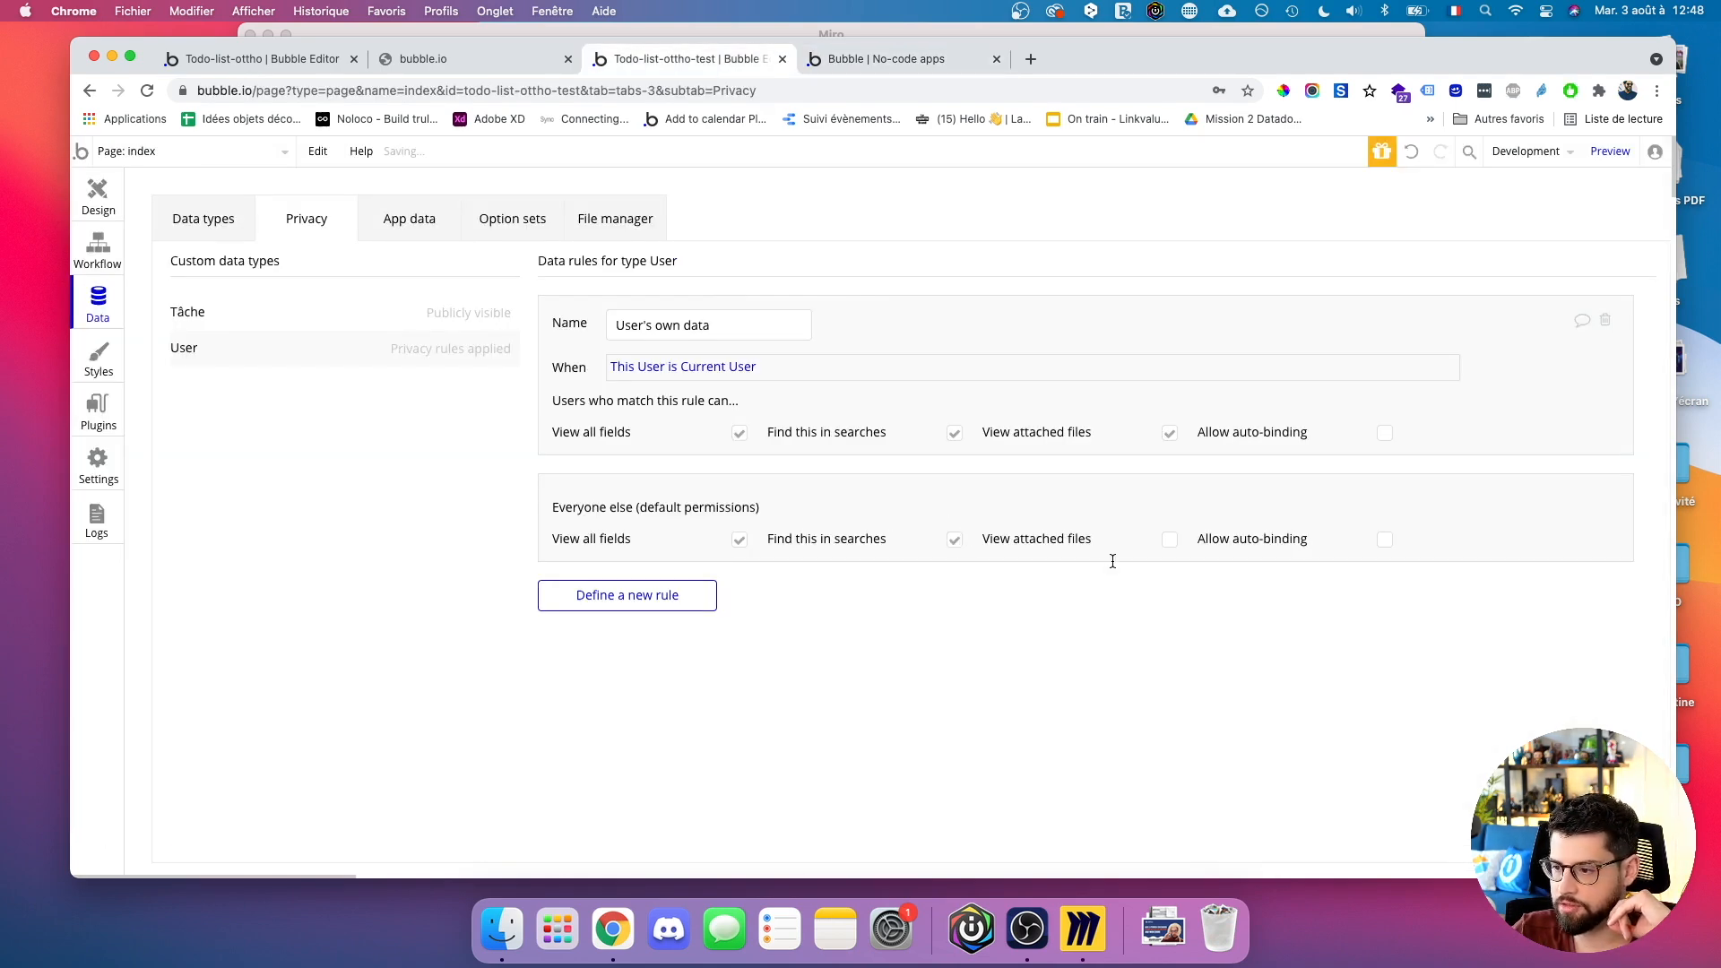
left_click(858, 61)
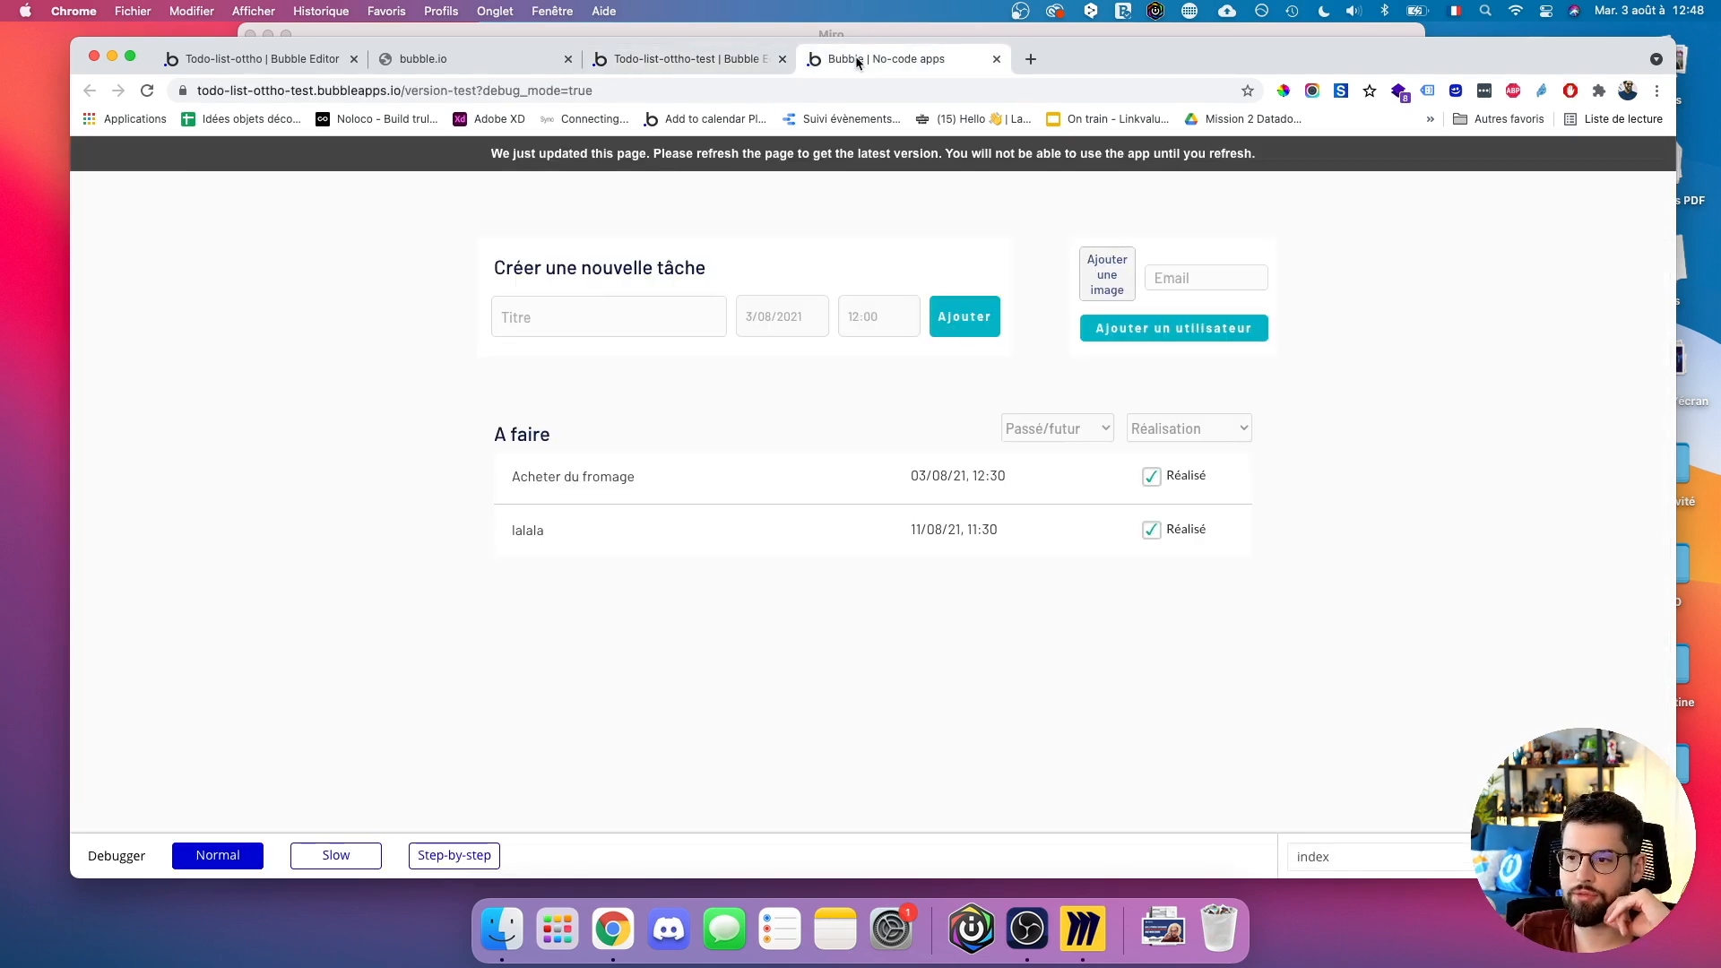
key("super+r")
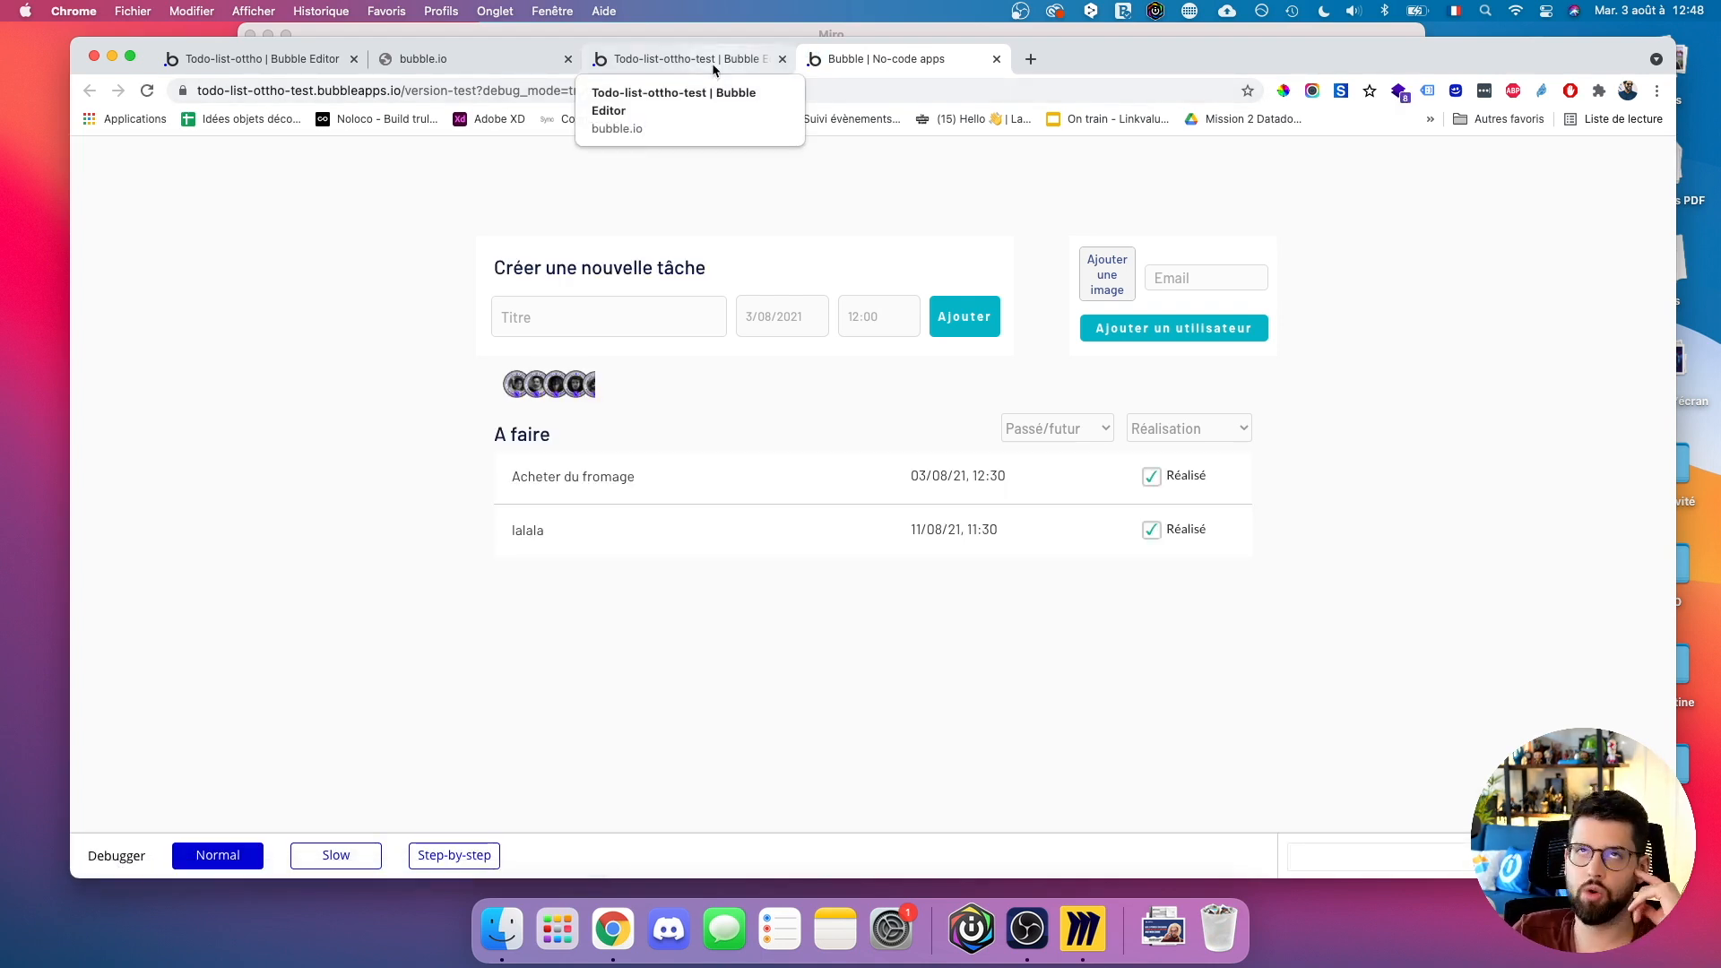
scroll(587, 399, "up", 5)
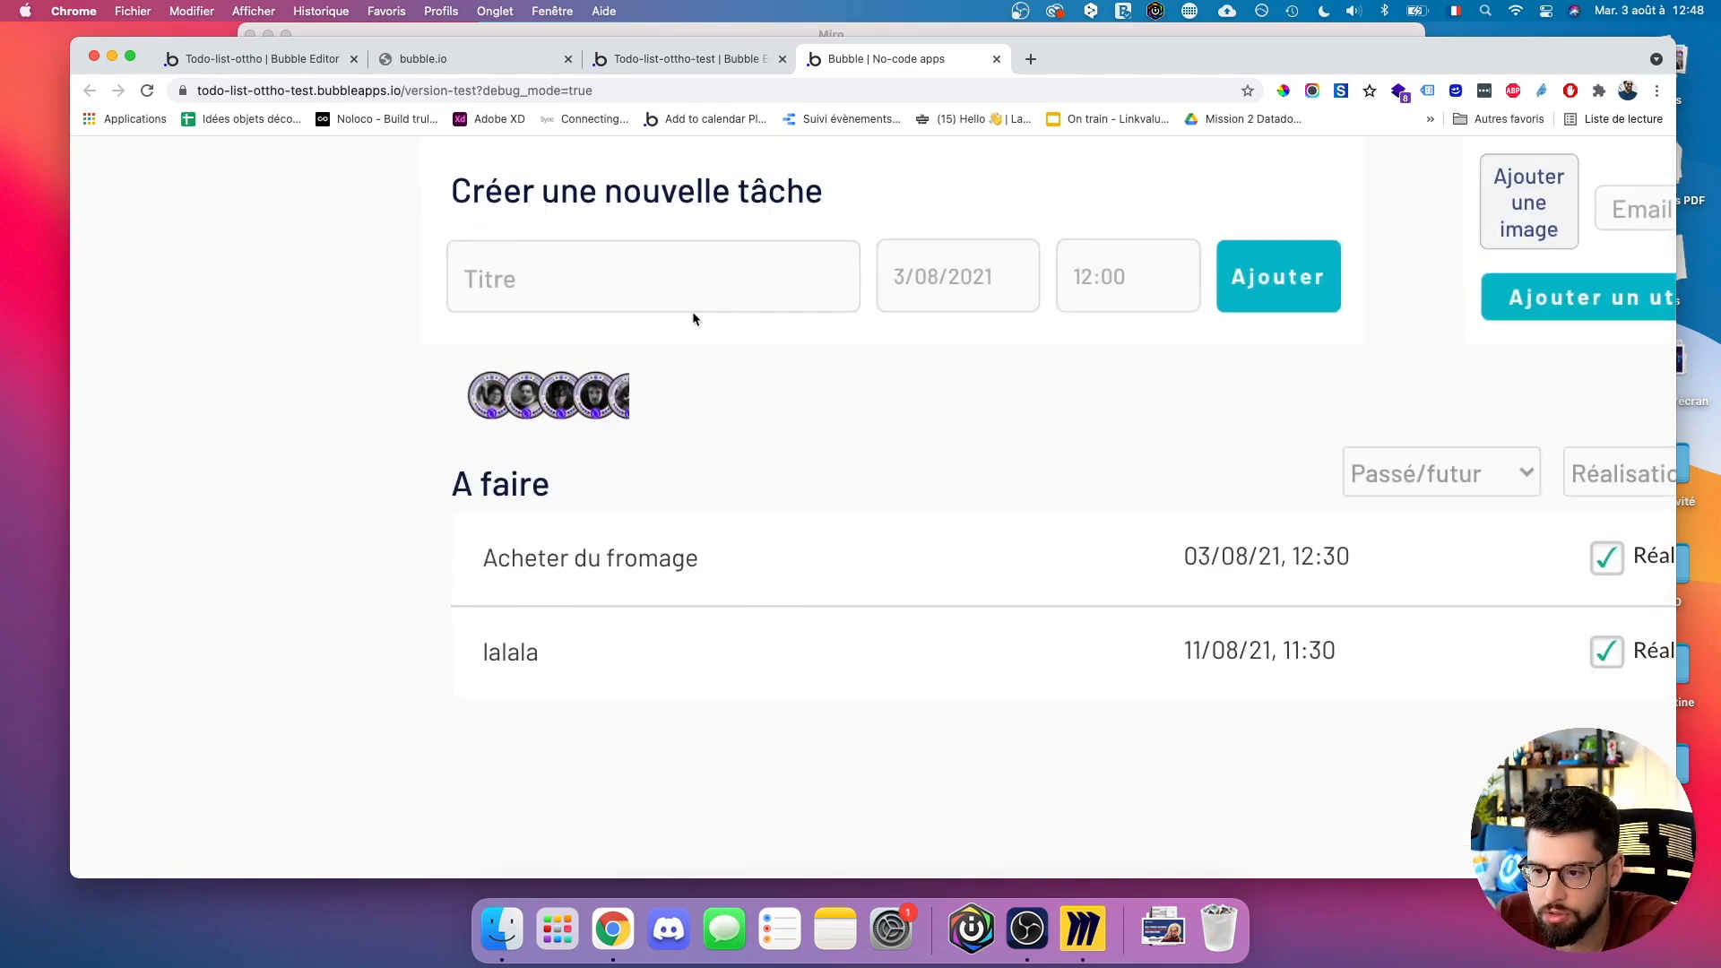
Widen the User repeating group slightly to 119 px in the Design tab.
left_click(683, 59)
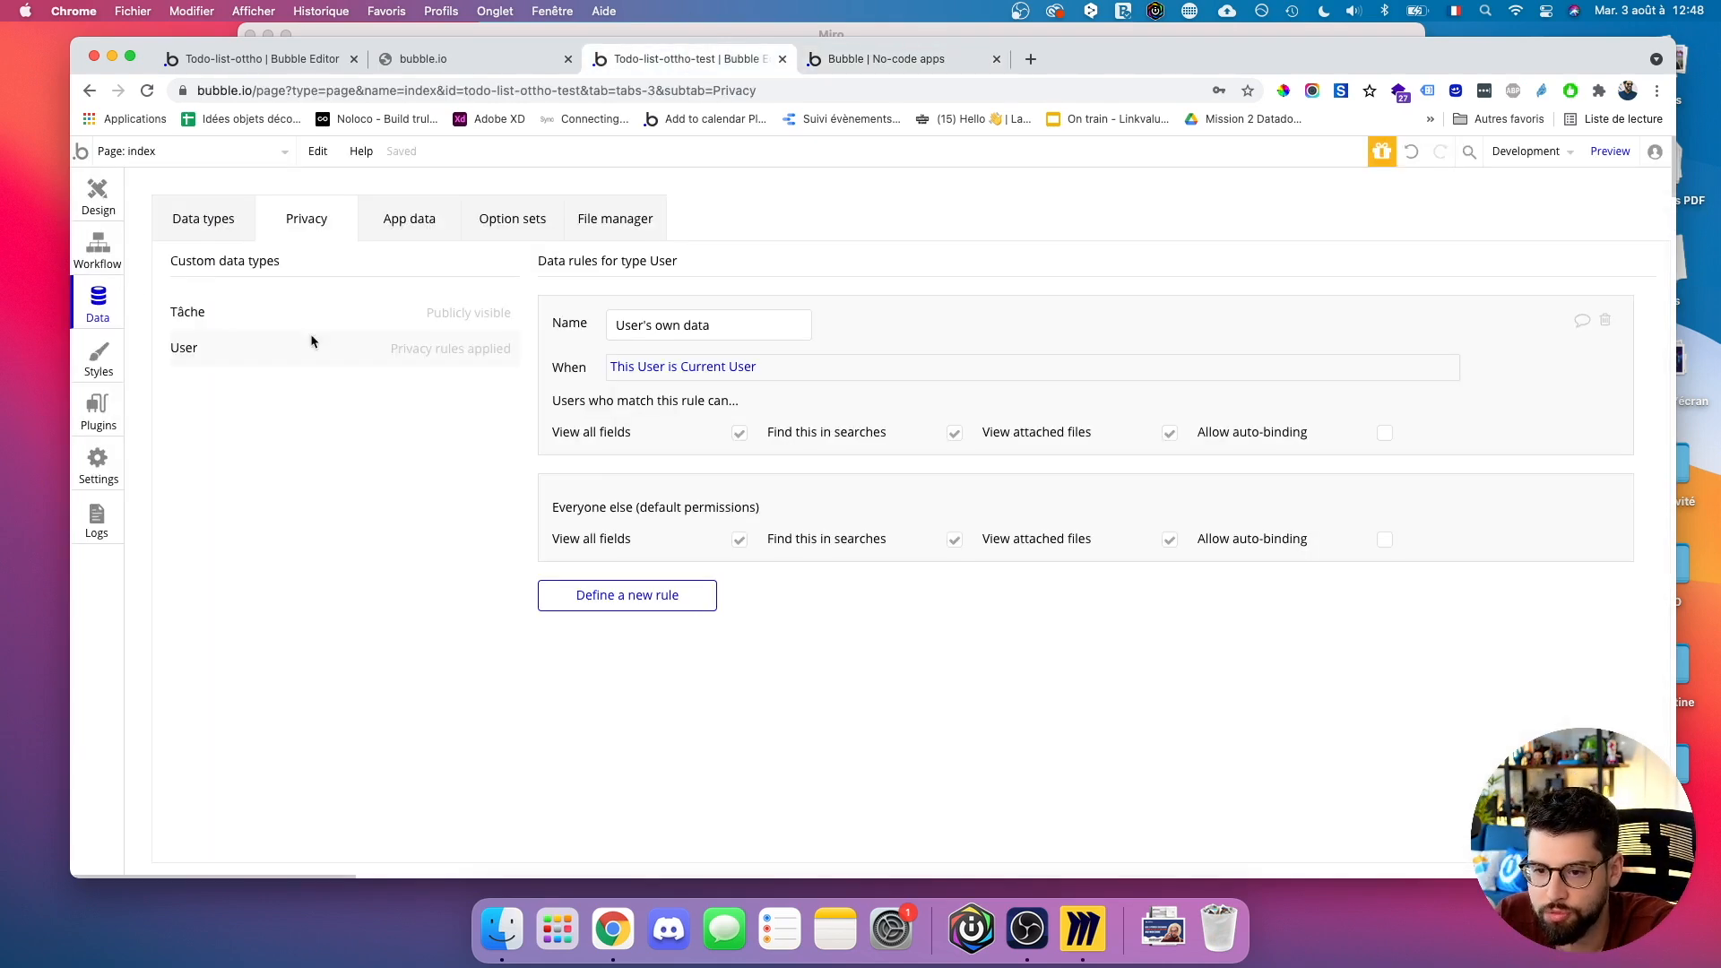
left_click(97, 196)
left_click_drag(710, 417, 715, 417)
Nudge Image A within its cell and check the avatars in the running app.
left_click(622, 417)
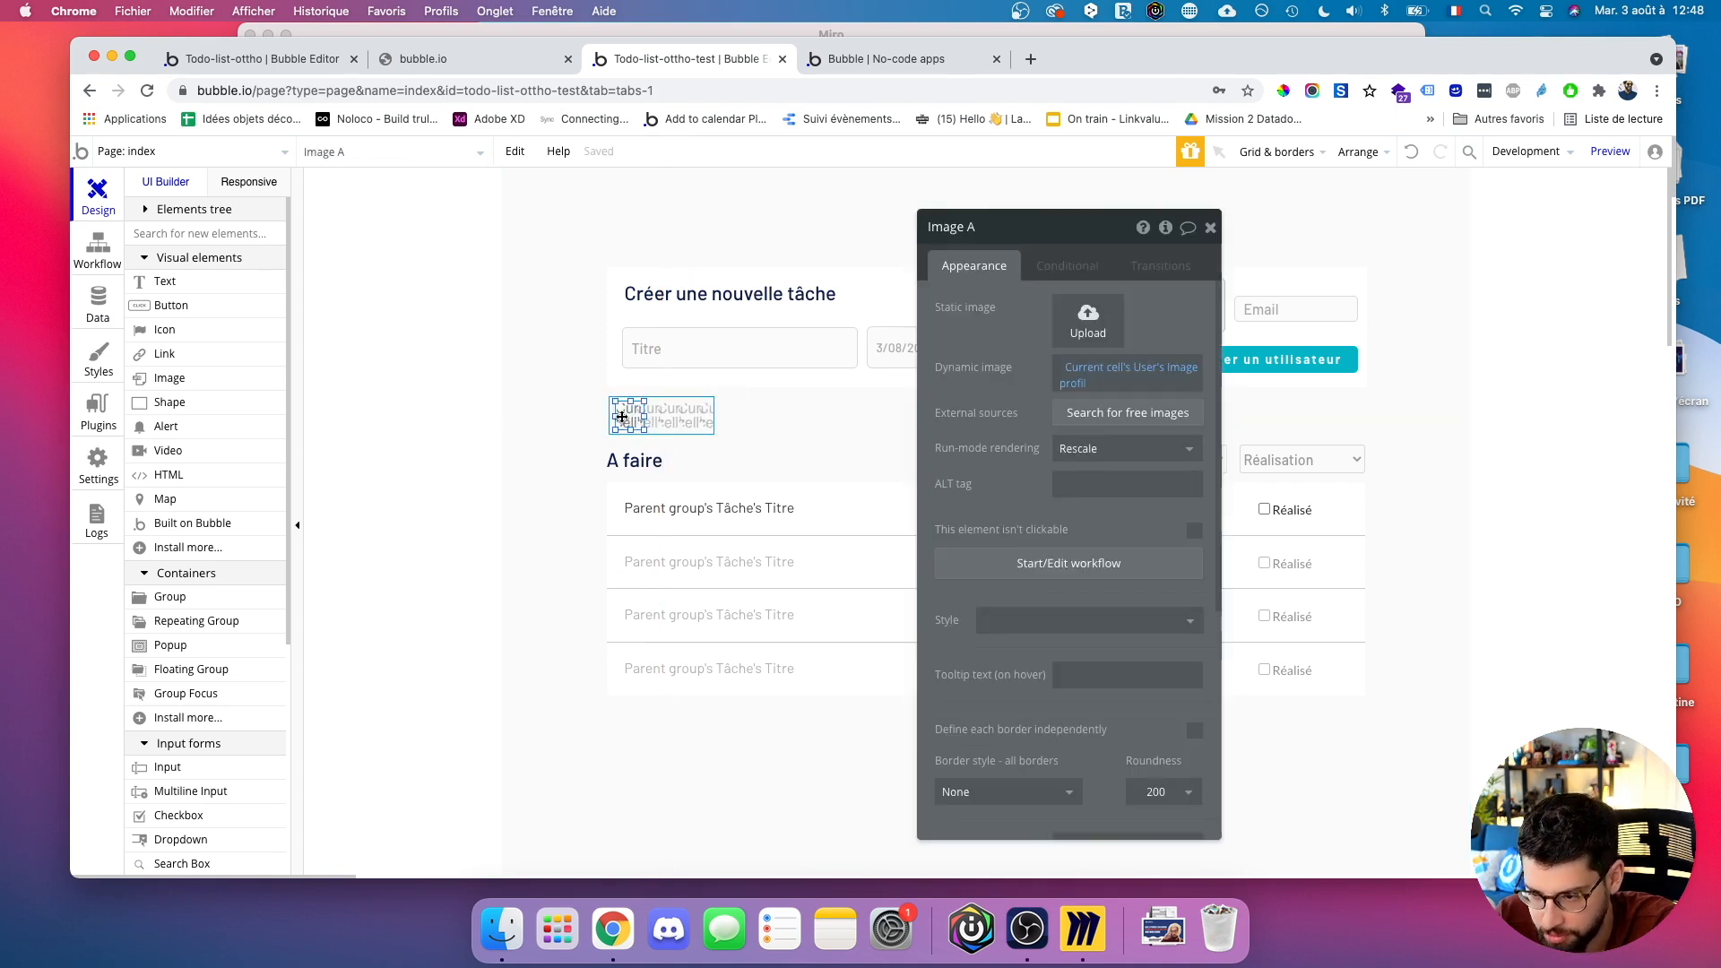
left_click_drag(622, 417, 640, 432)
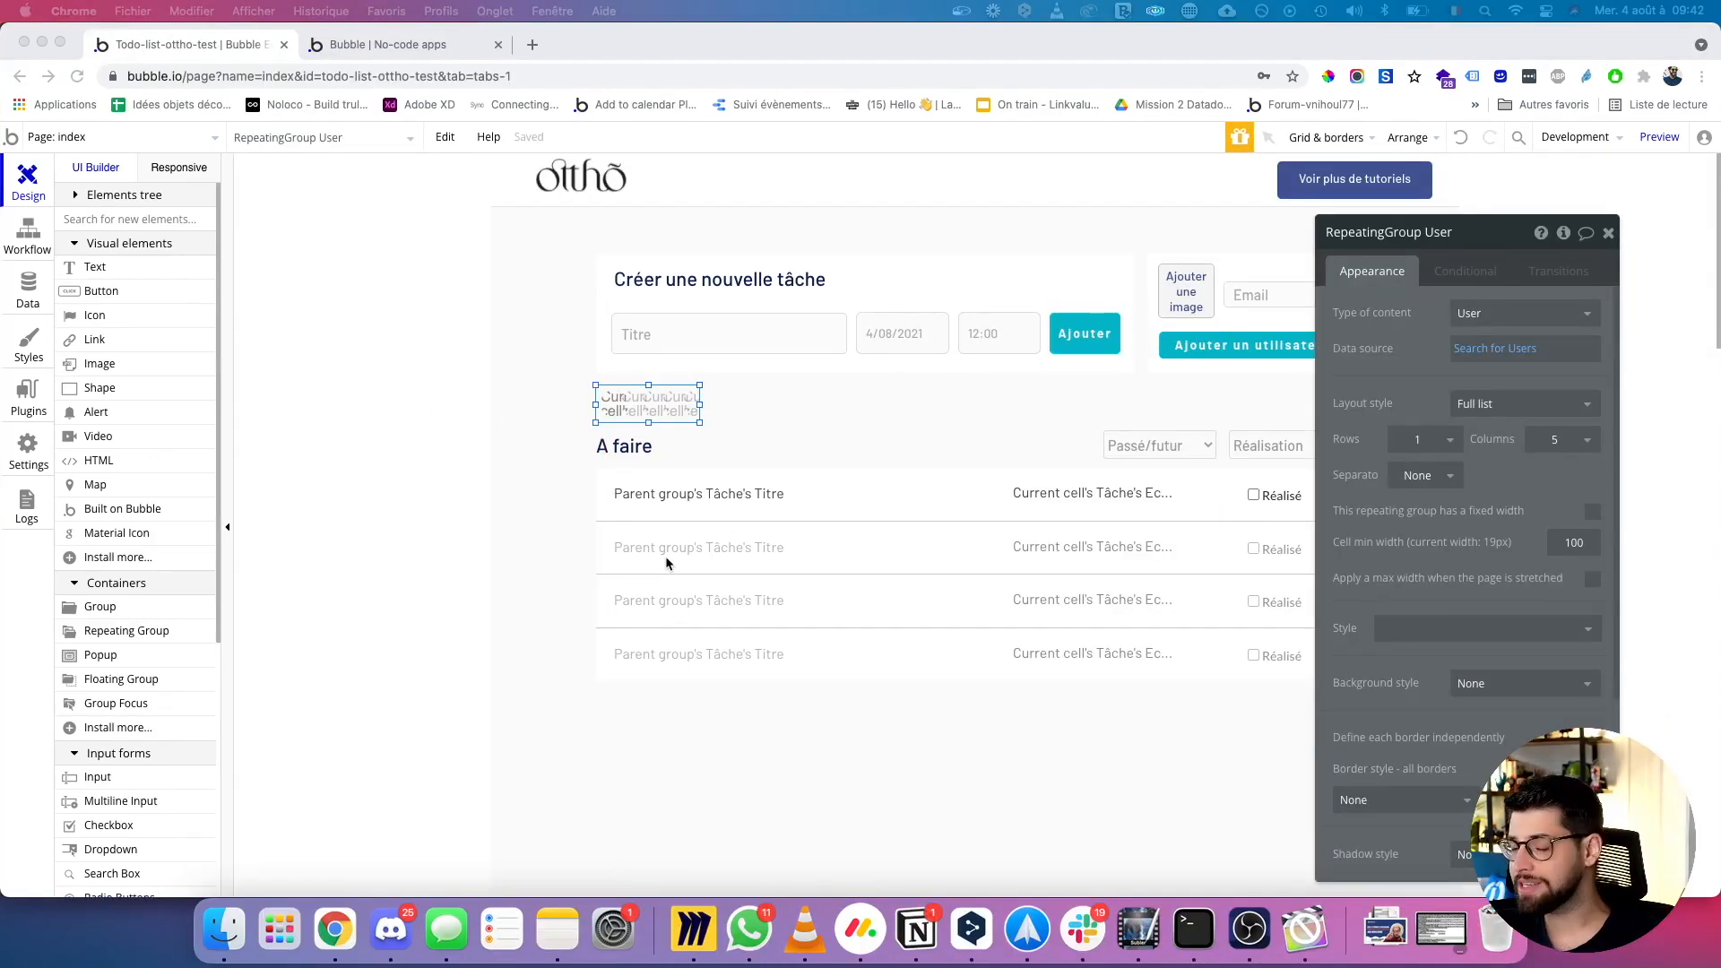
left_click(373, 50)
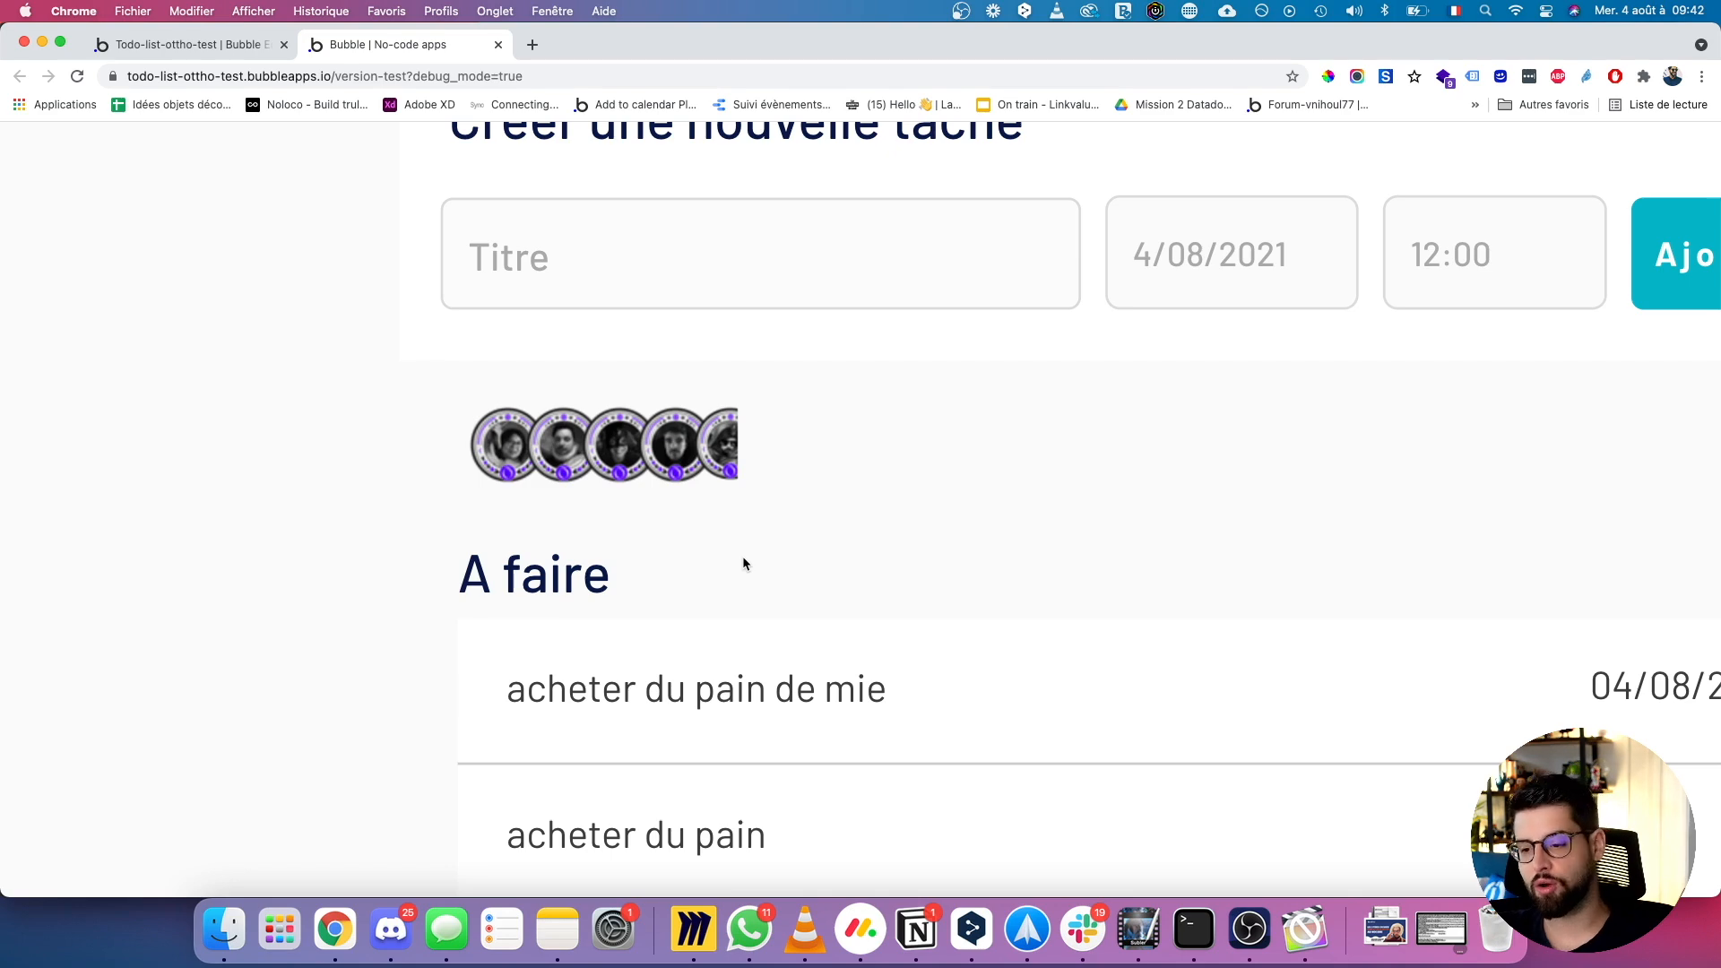
left_click(224, 54)
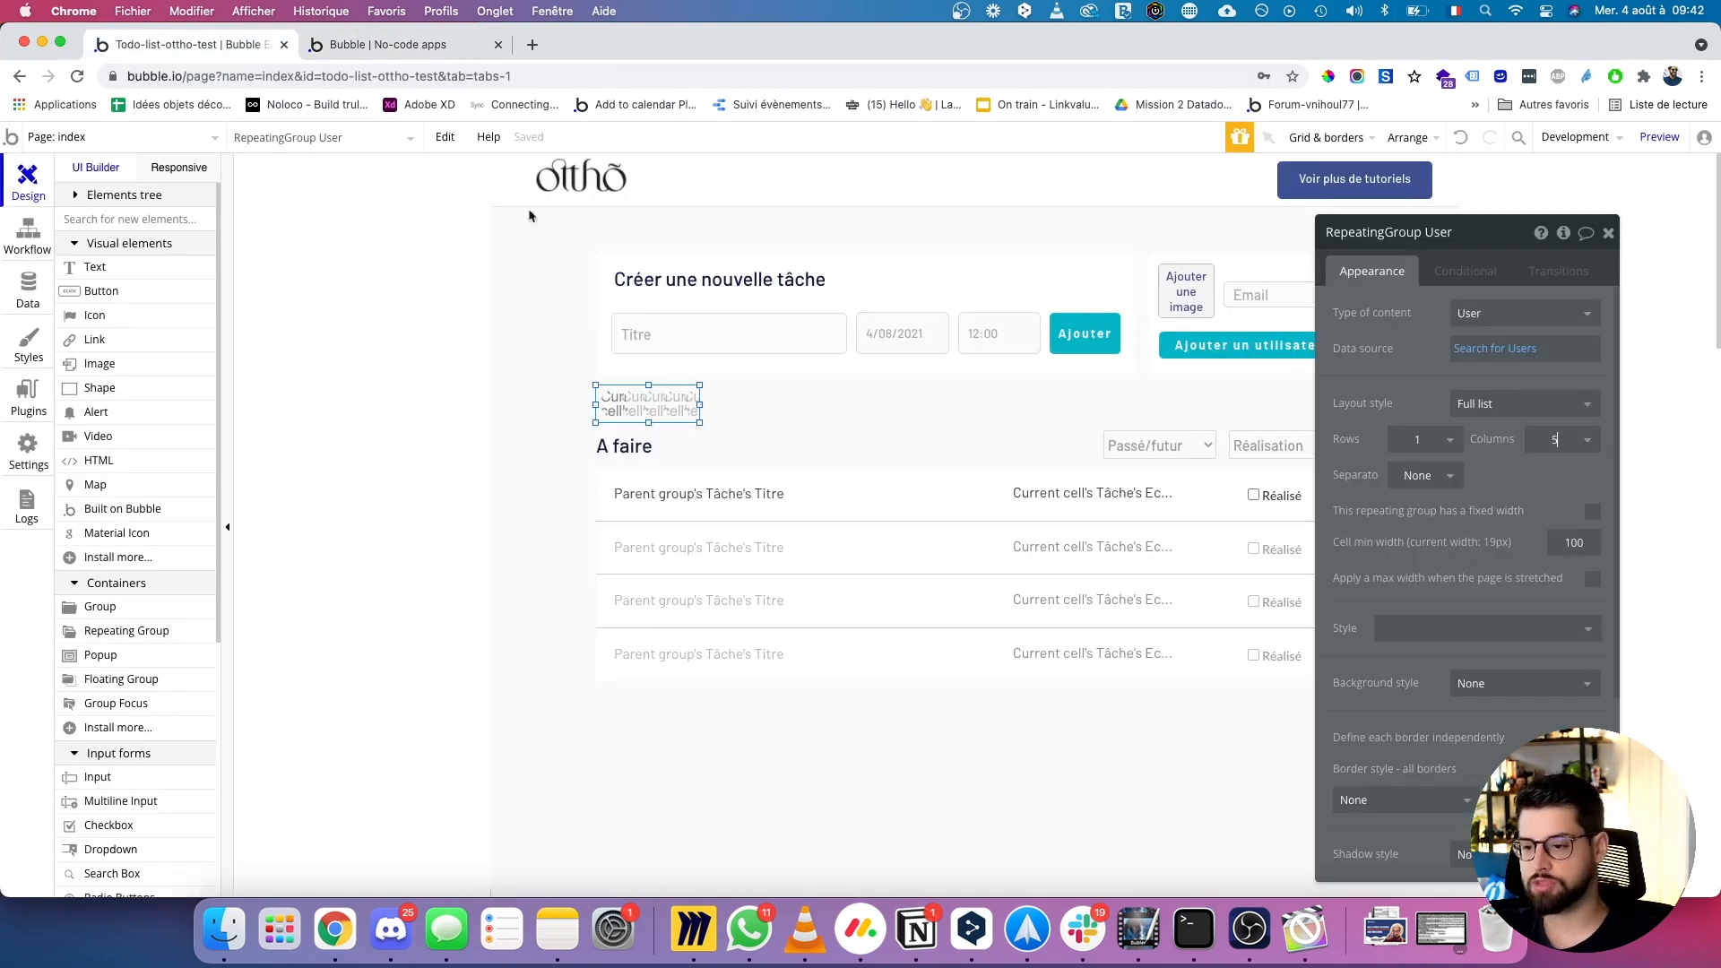
Set the User repeating group's layout to Full list and bring up its Search for Users settings.
left_click(687, 400)
left_click(1569, 405)
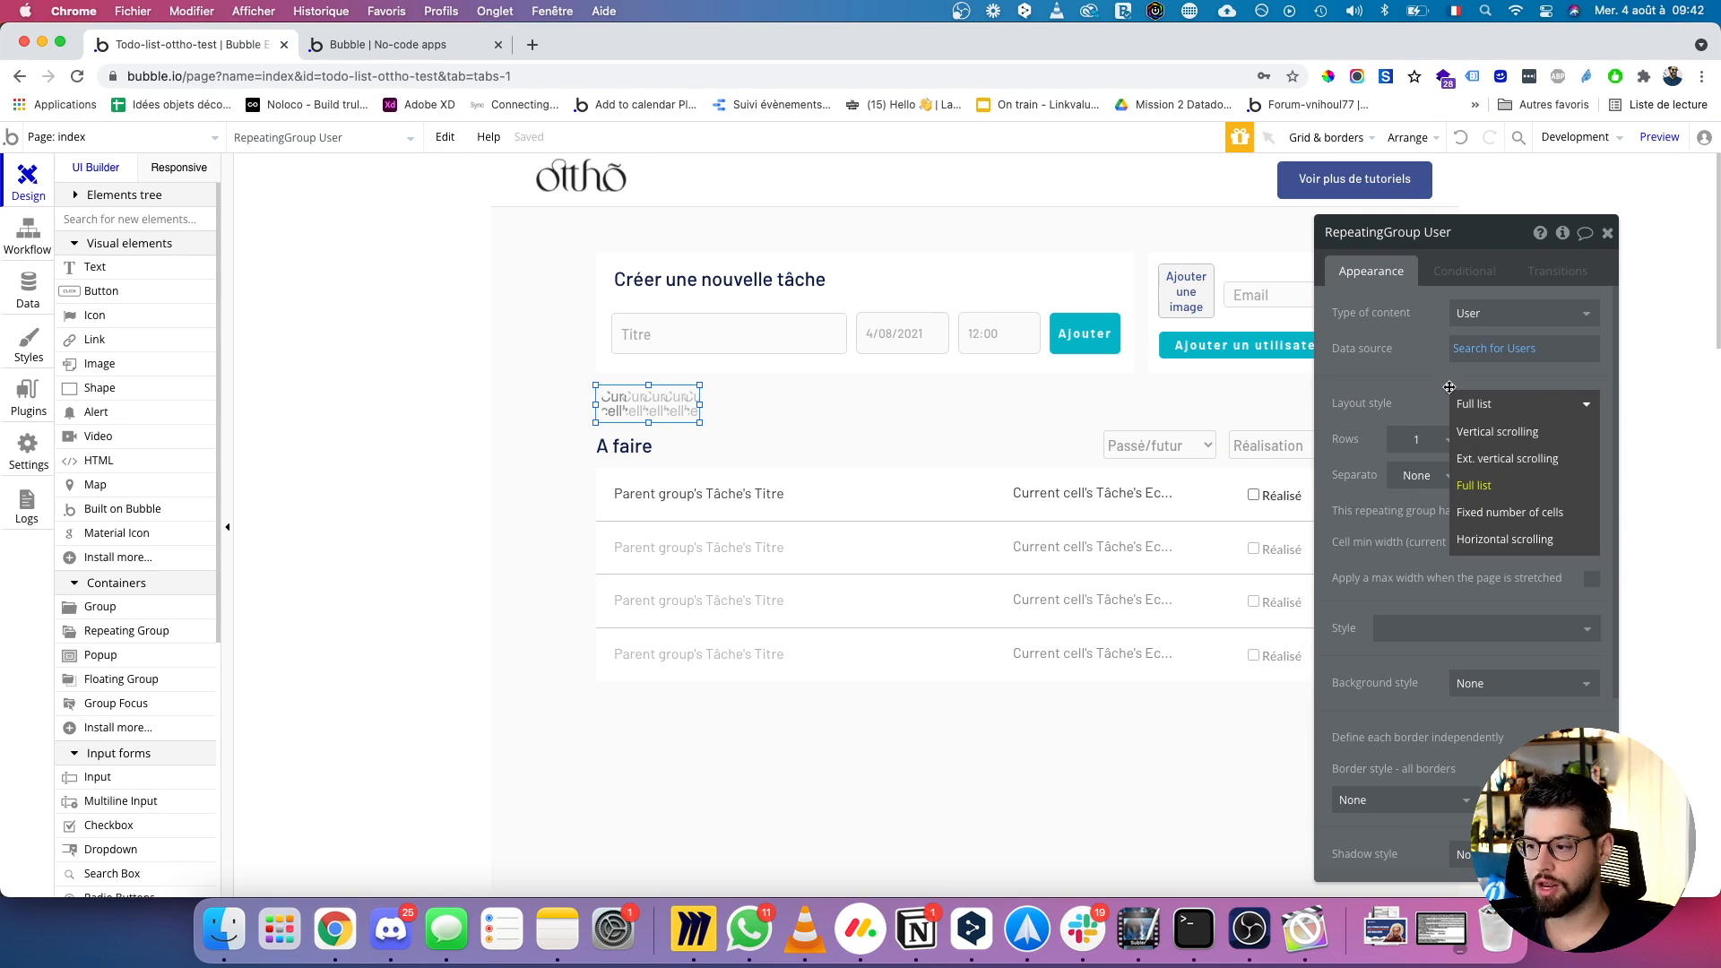
left_click(1405, 372)
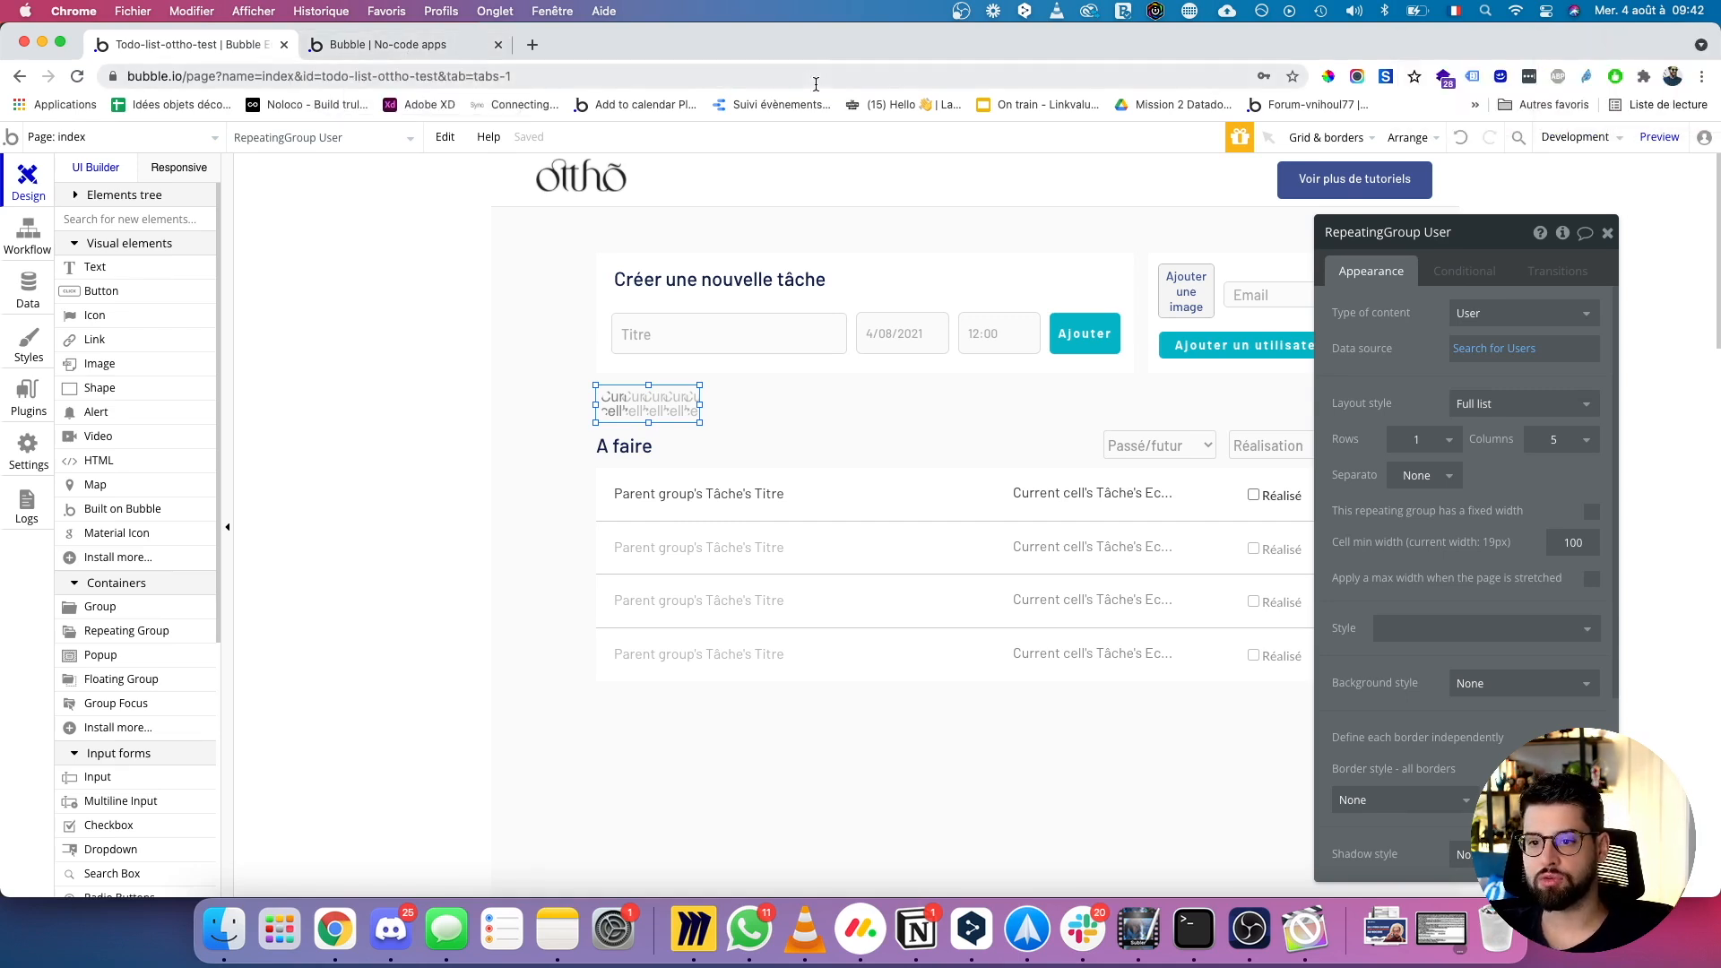
left_click(342, 45)
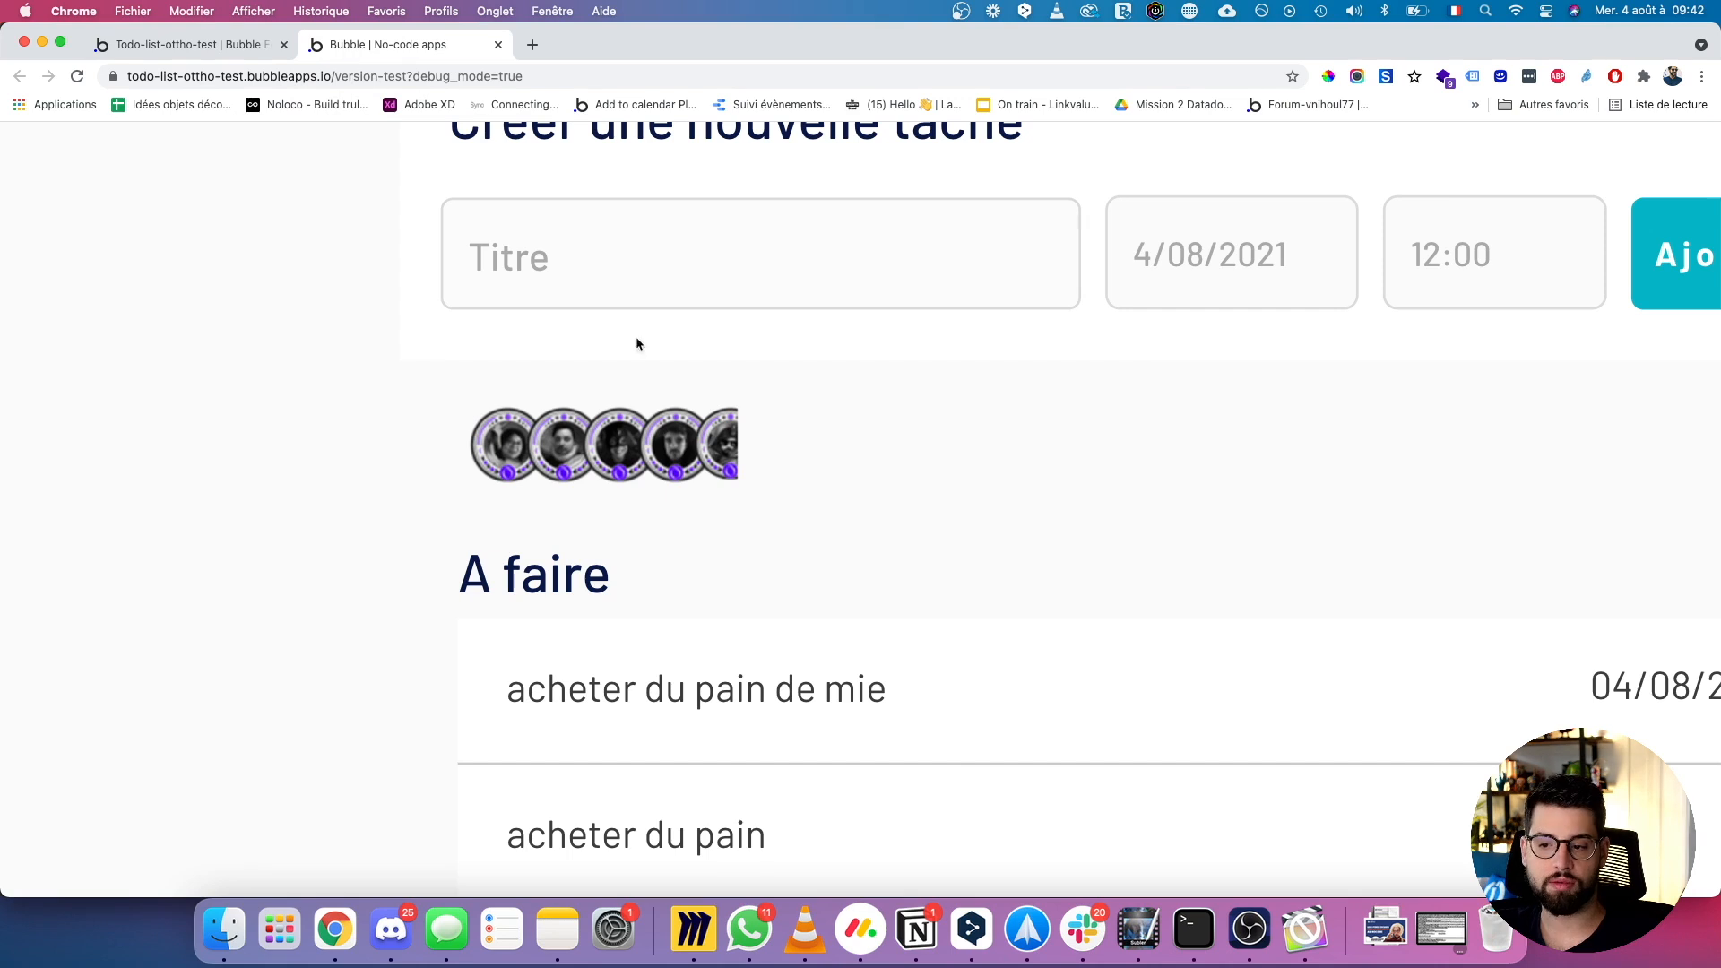
left_click(215, 46)
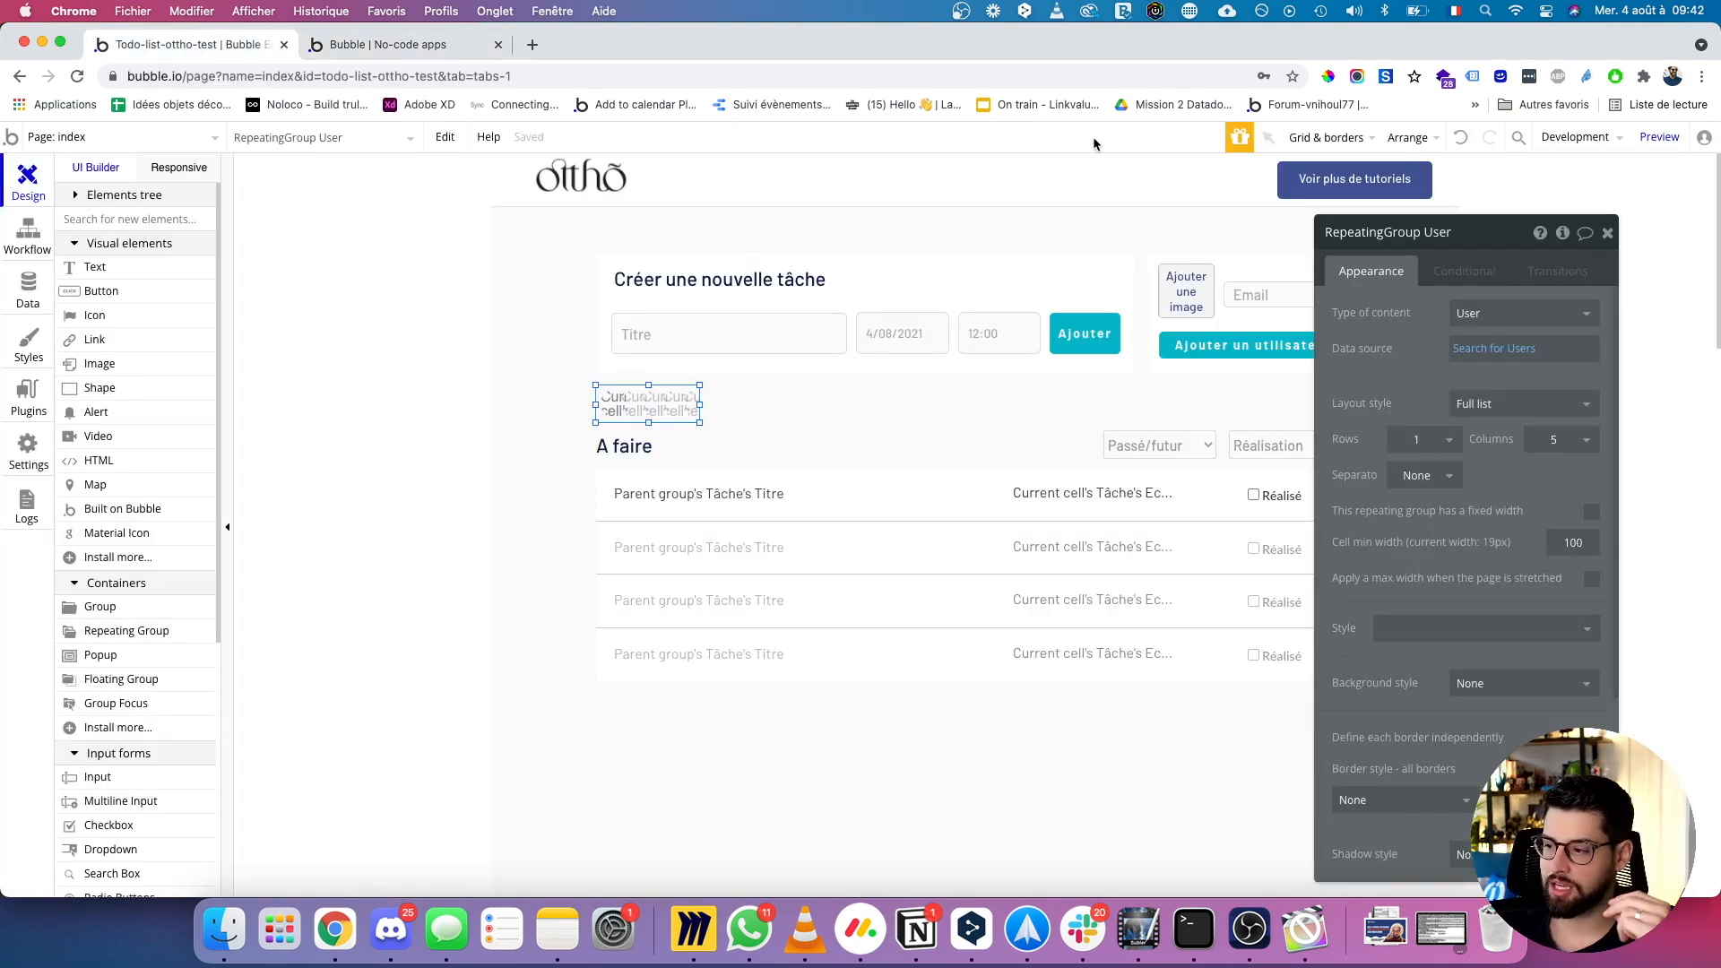
left_click(1520, 351)
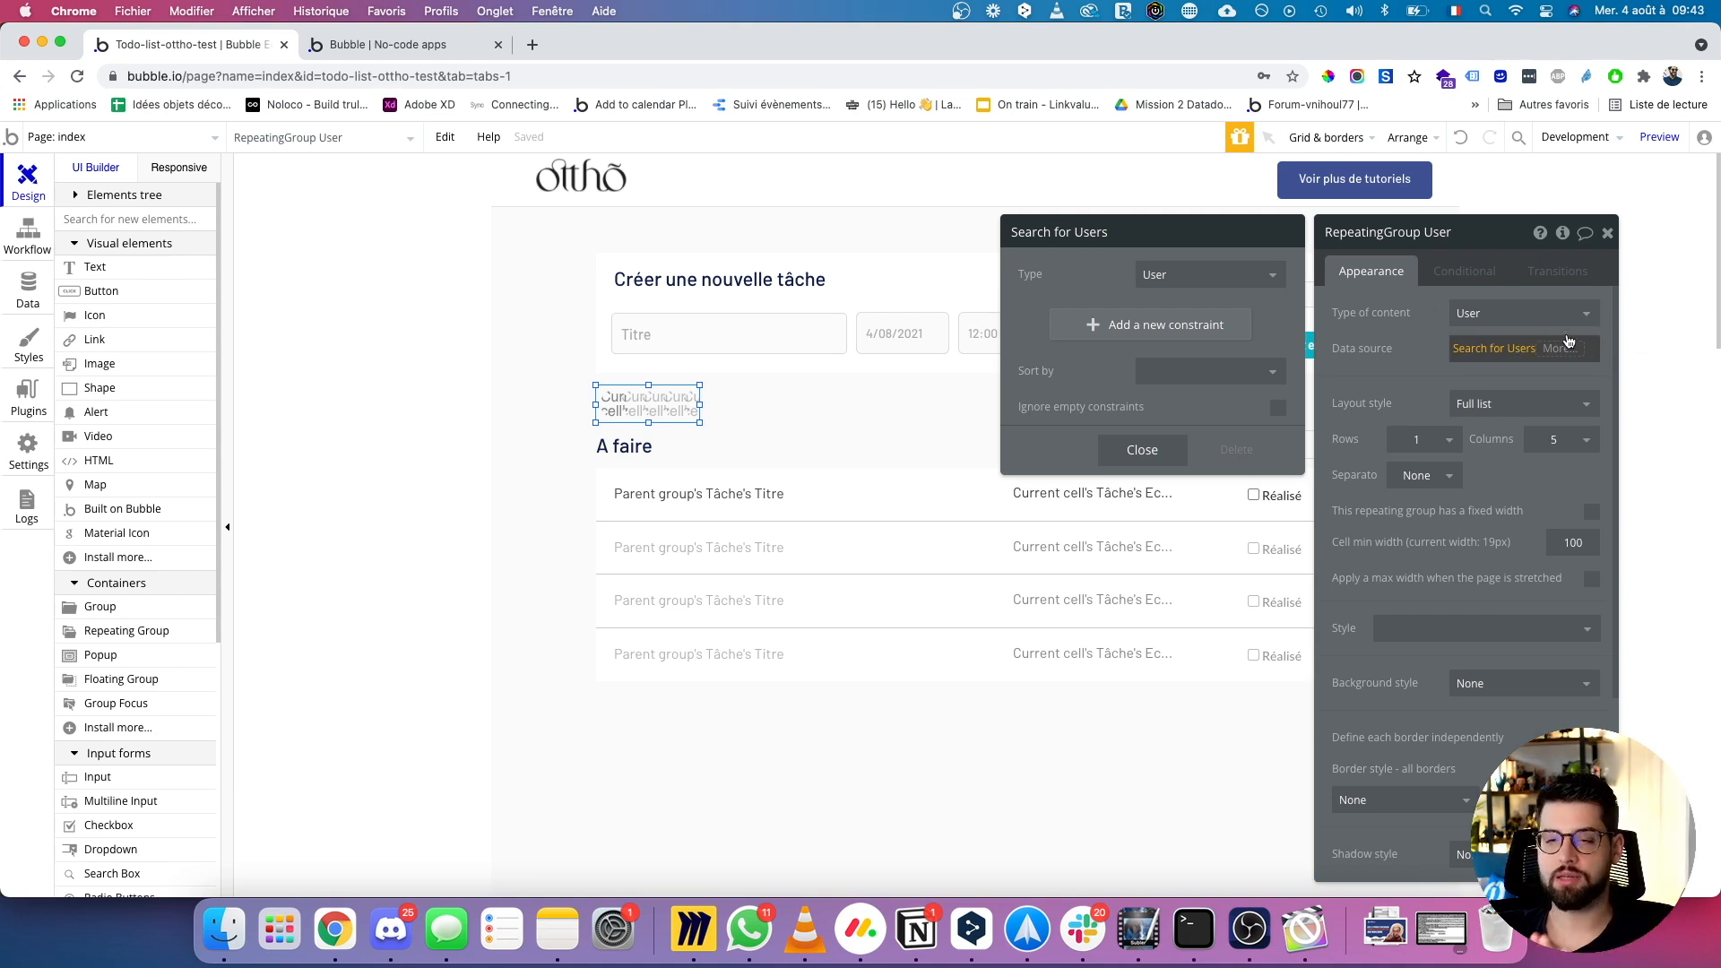
Set the User repeating group to 6 columns and reload the test app to check.
left_click(1568, 440)
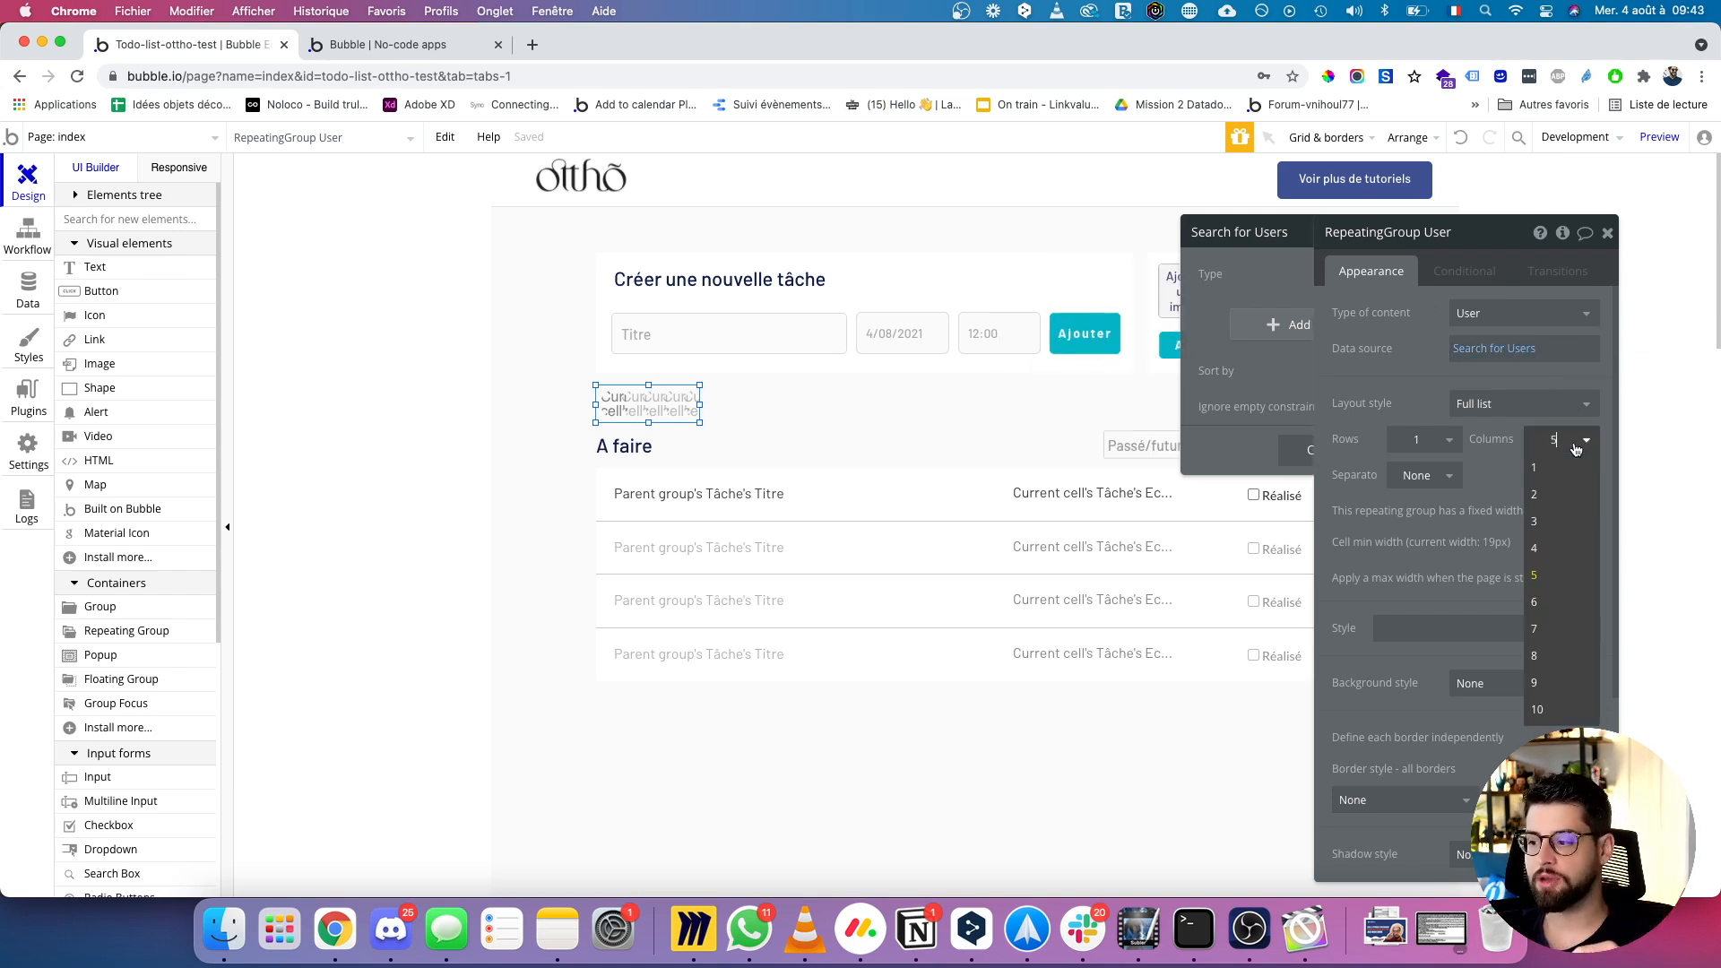
left_click(1542, 608)
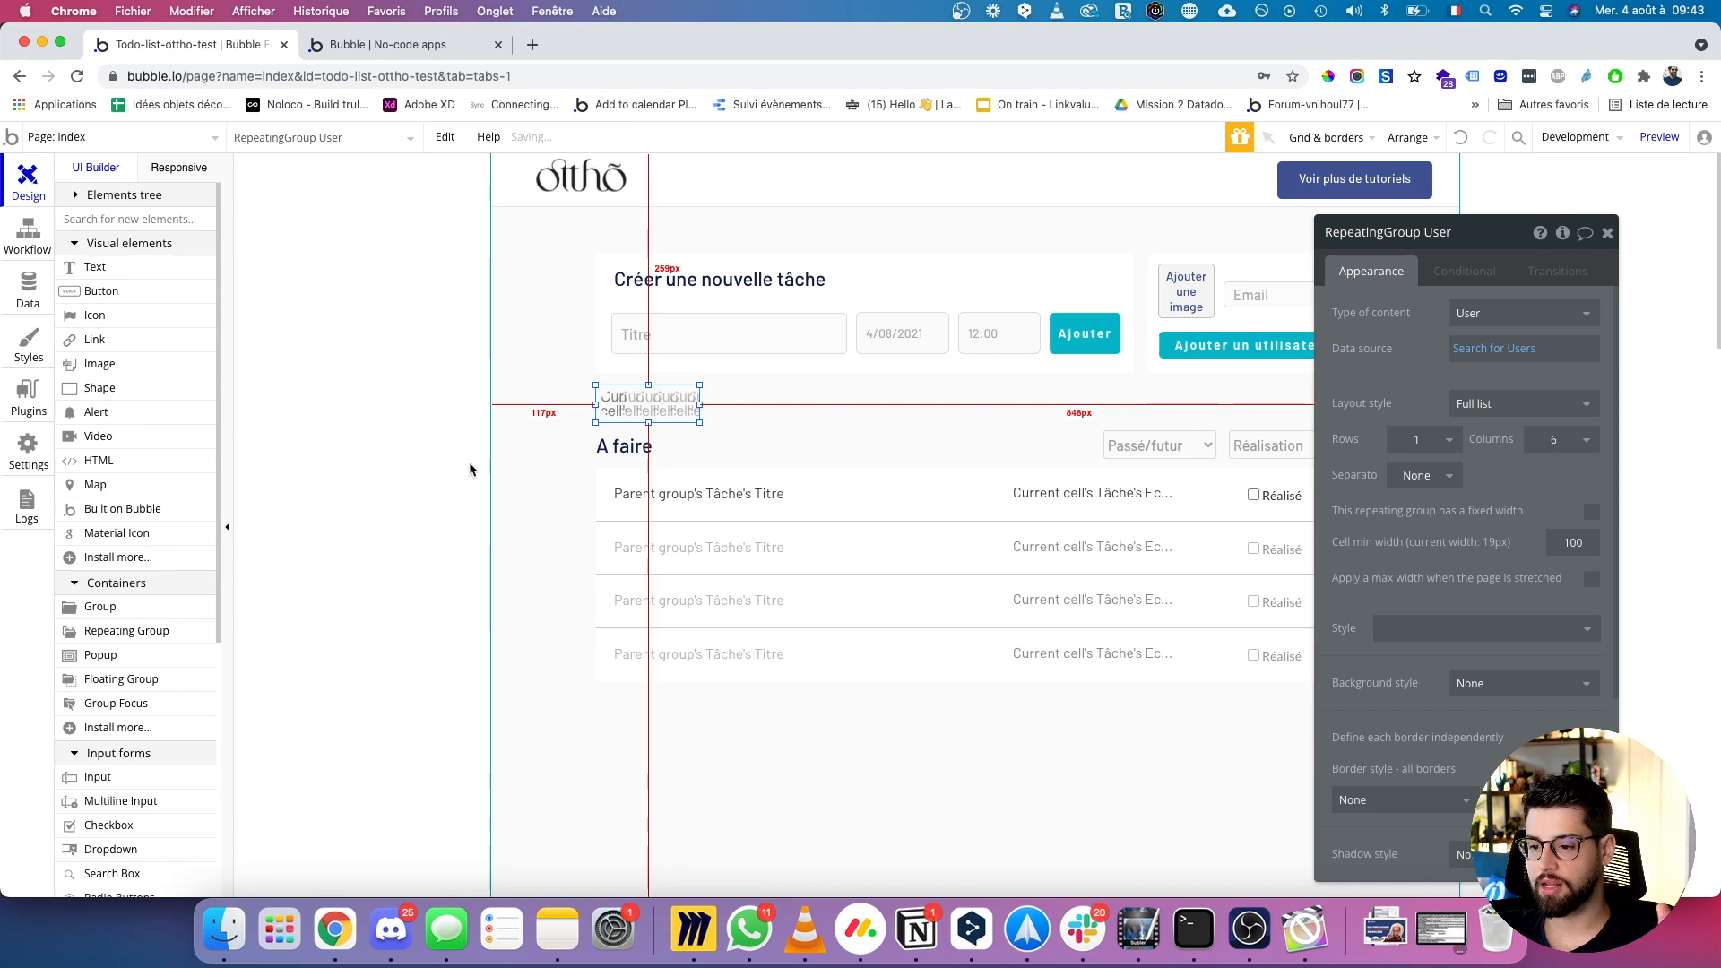
left_click(381, 45)
key("super+r")
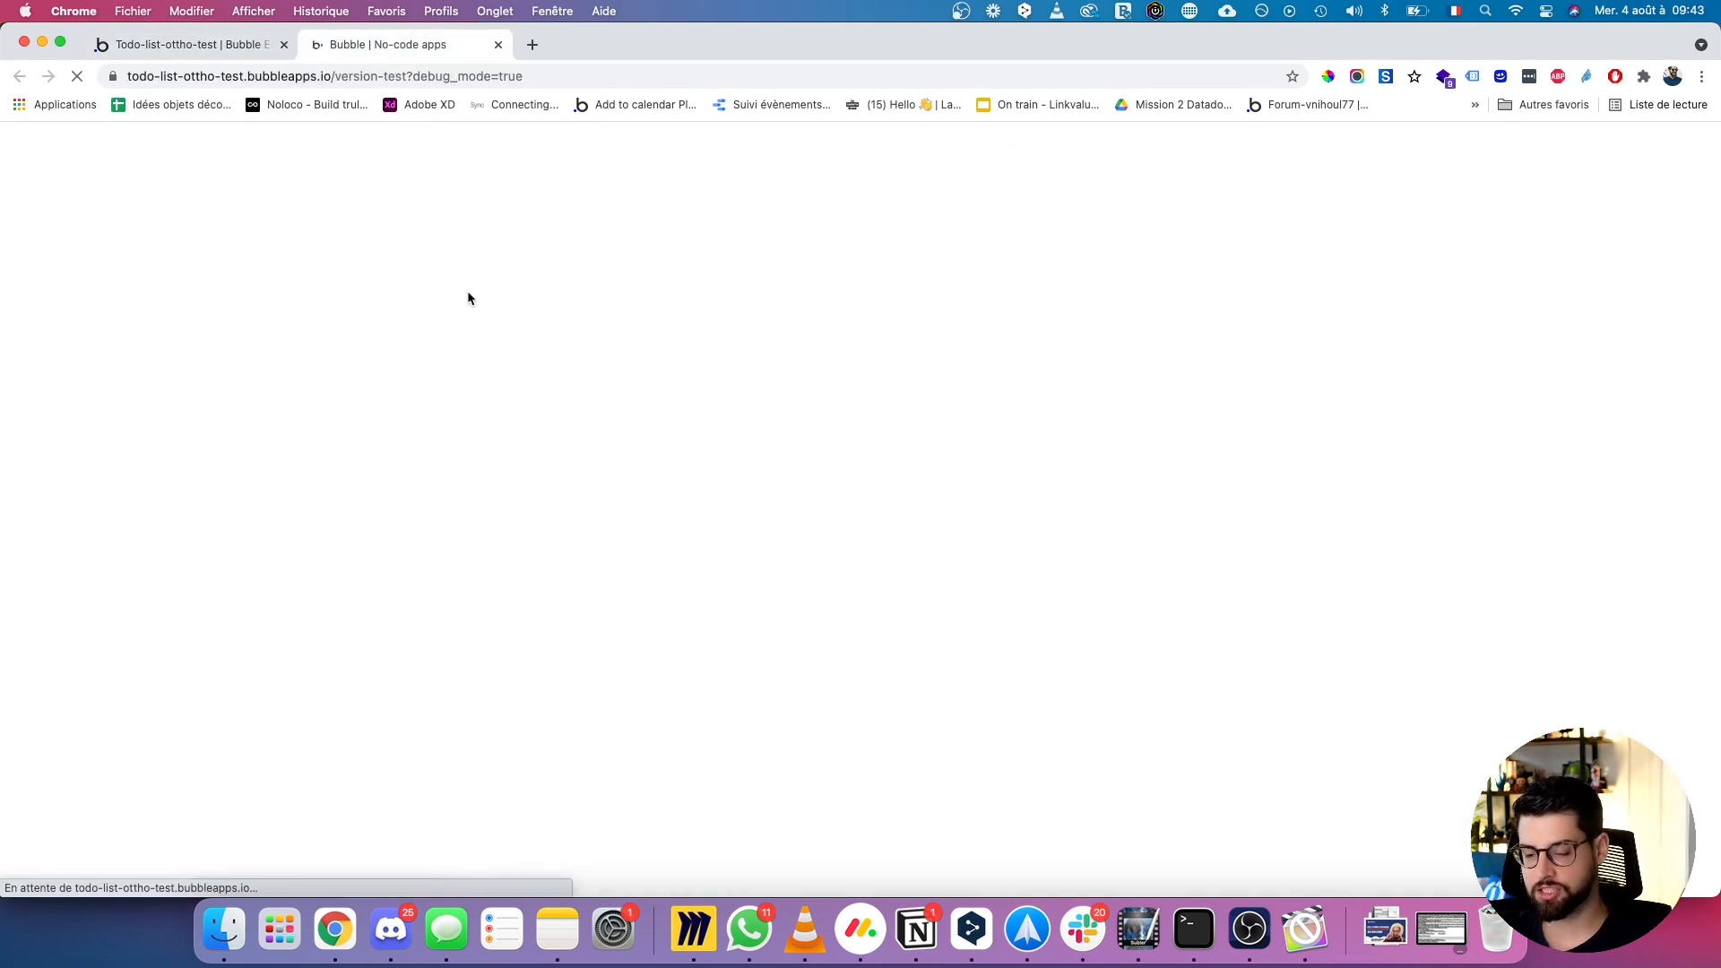
left_click(468, 292)
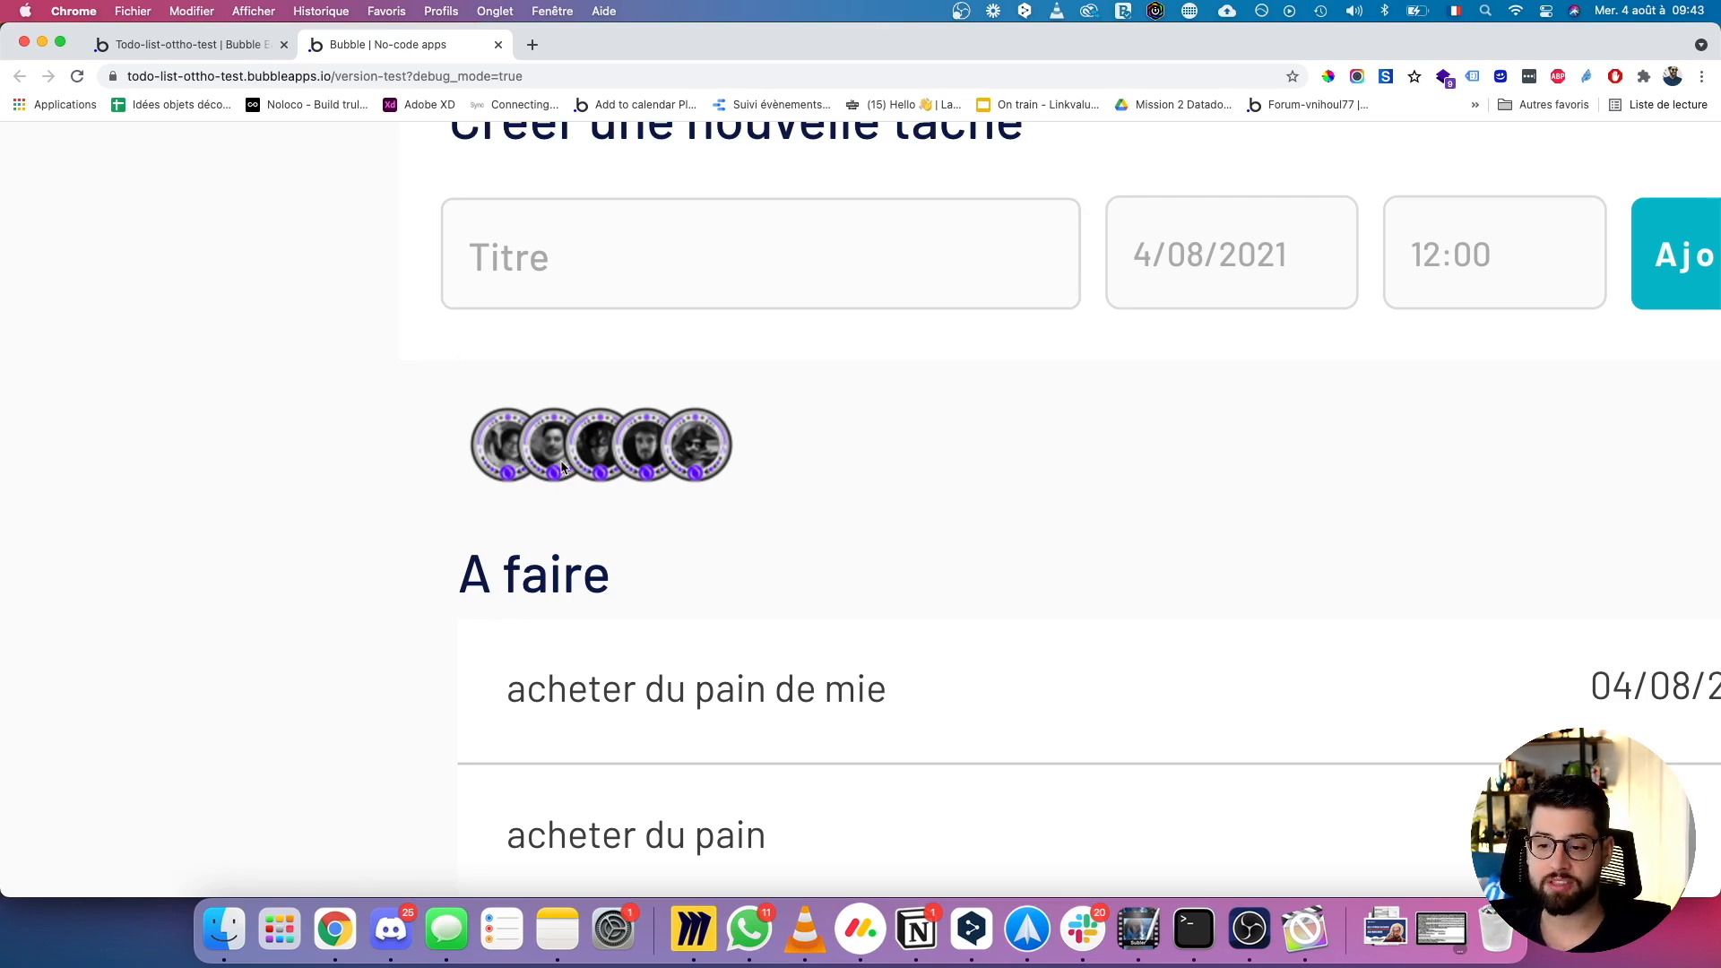
left_click(238, 44)
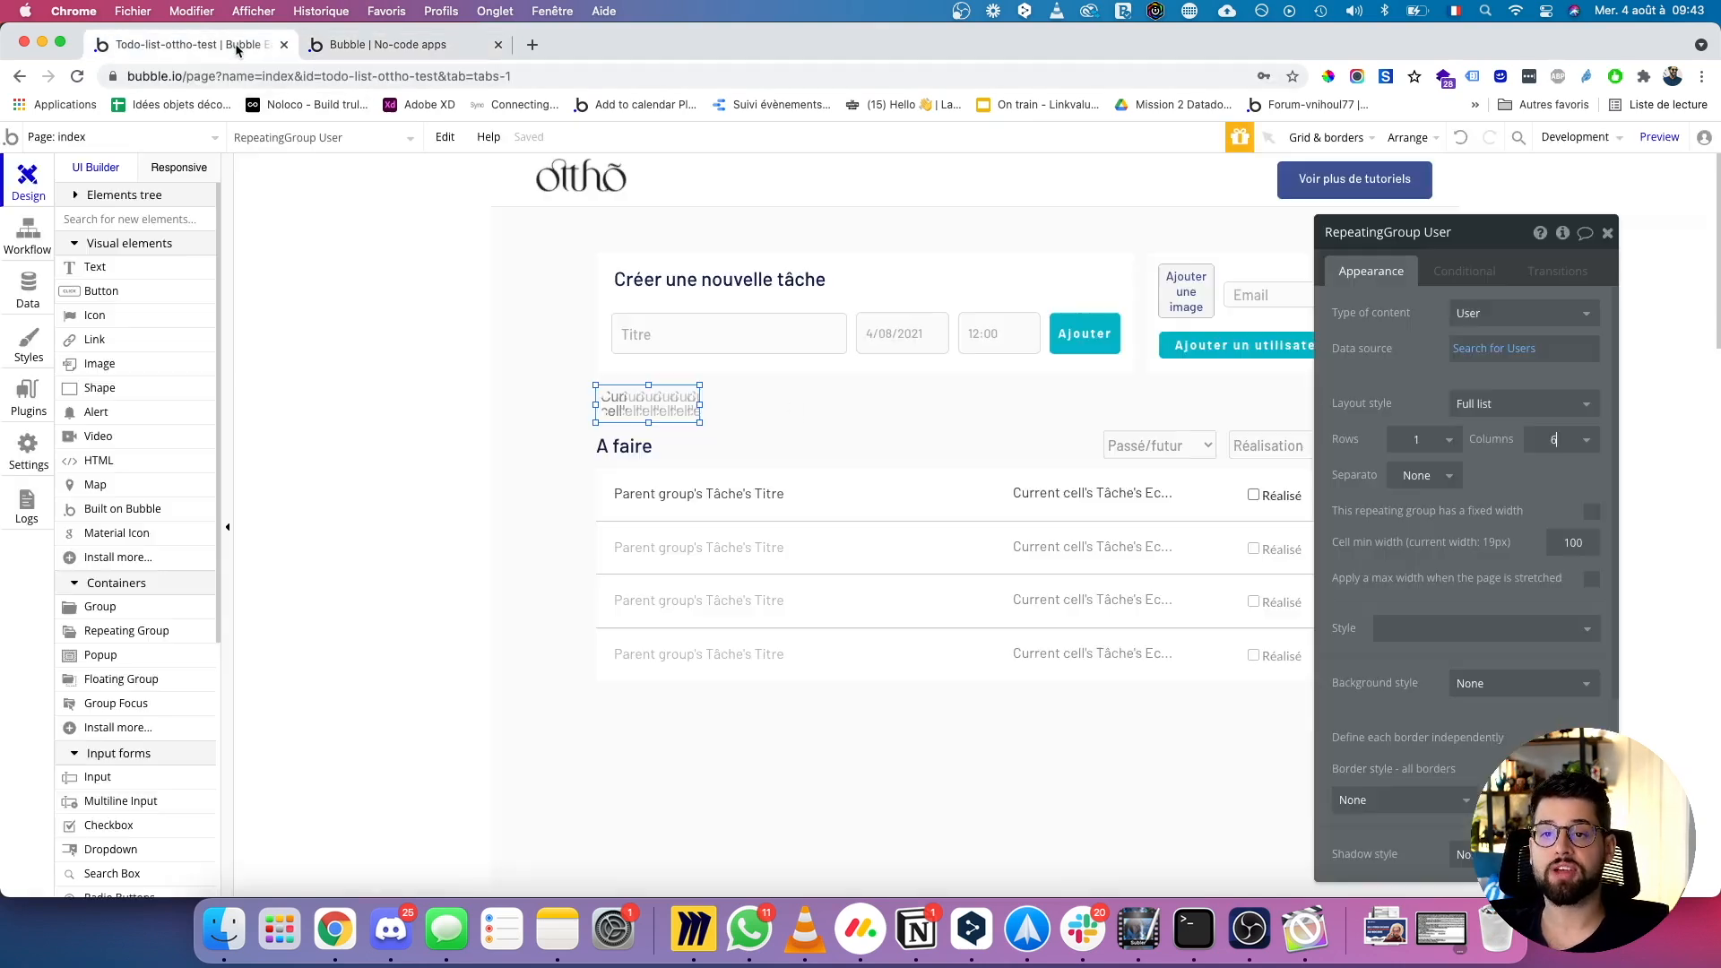
Limit the data source to Search for Users:items until #5.
left_click(1502, 365)
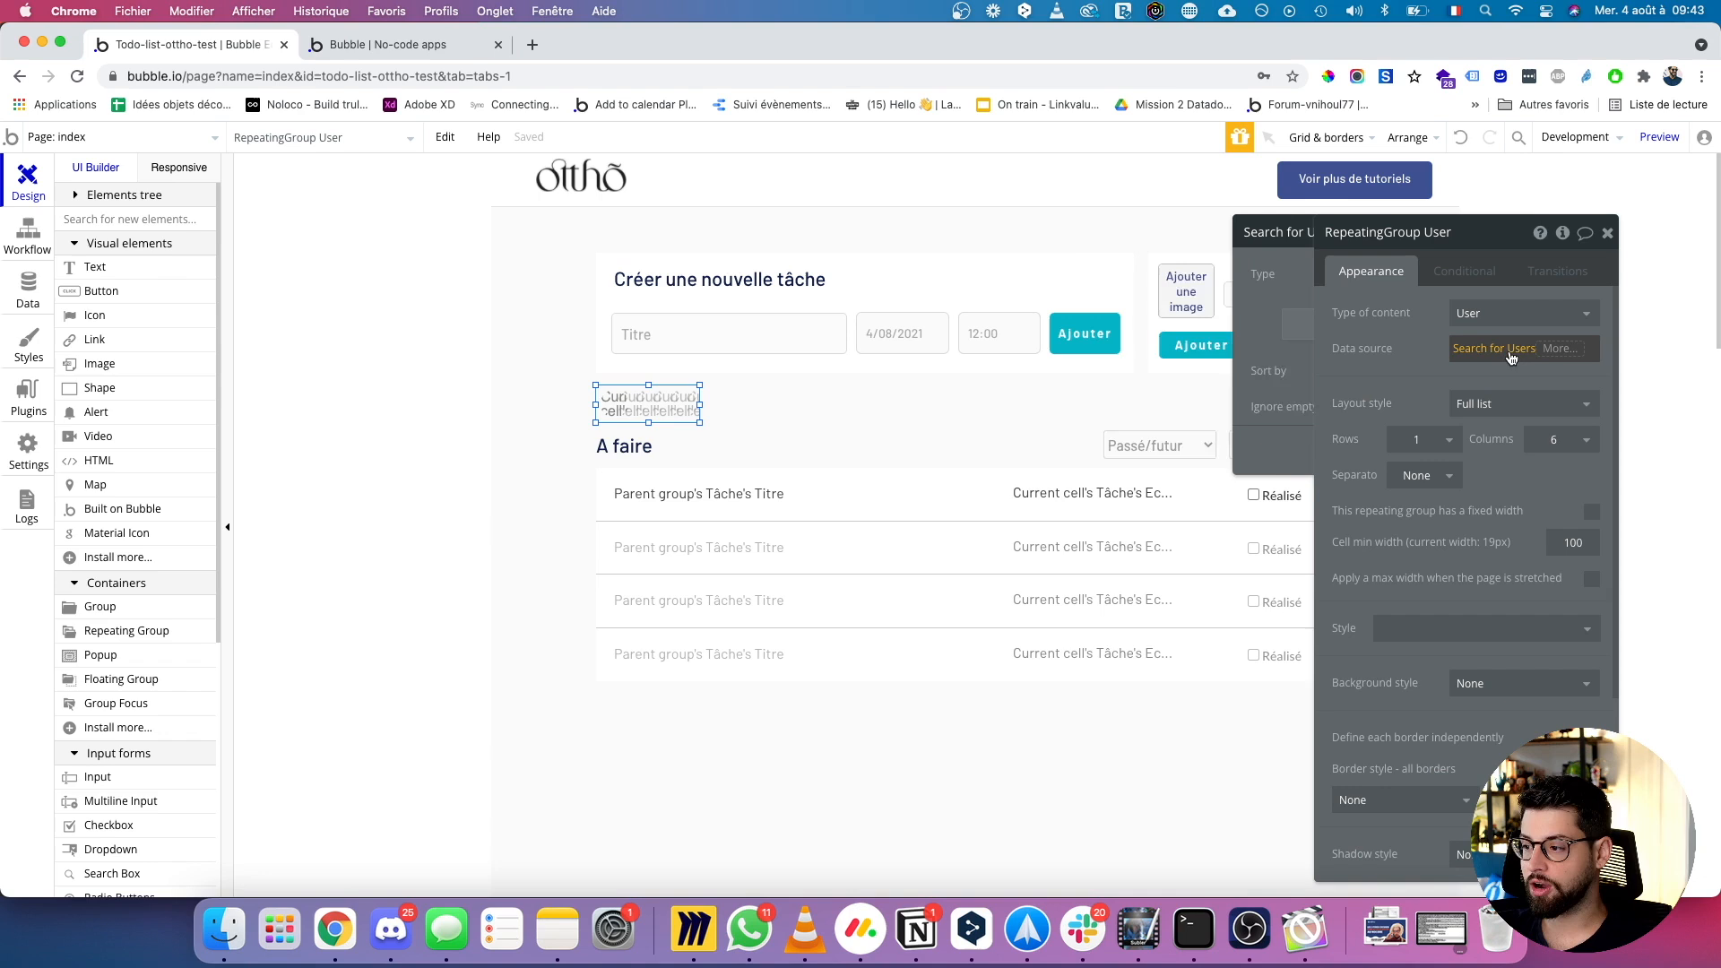
left_click(1544, 359)
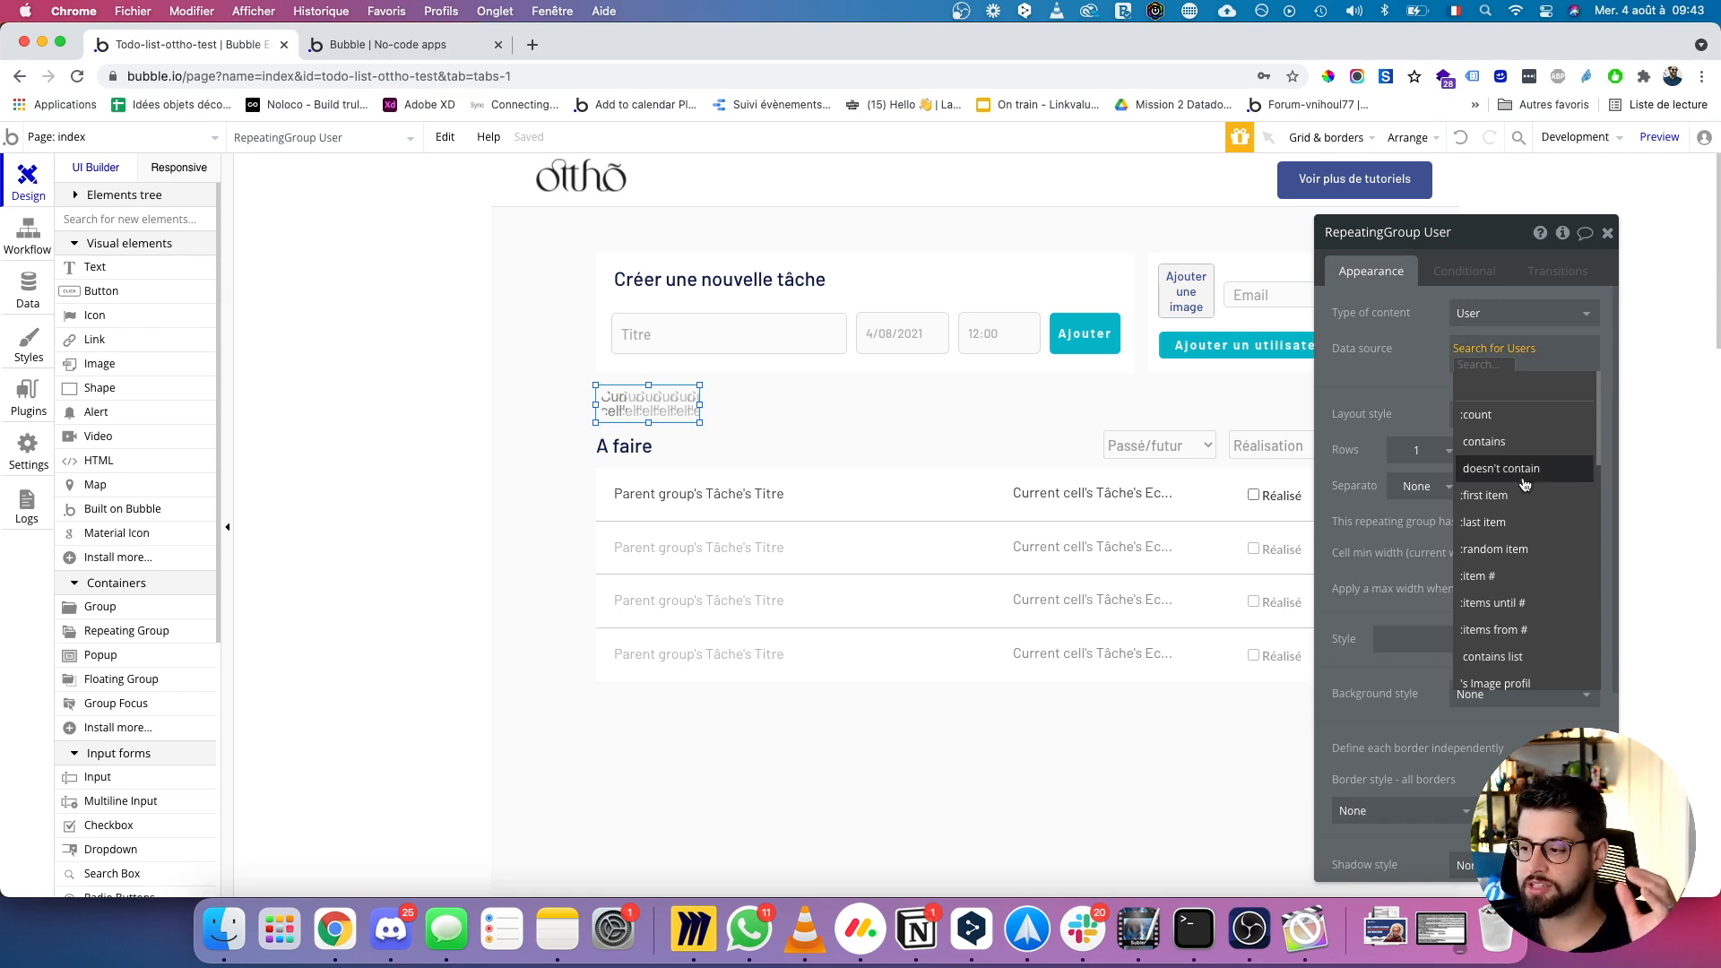
left_click(1494, 604)
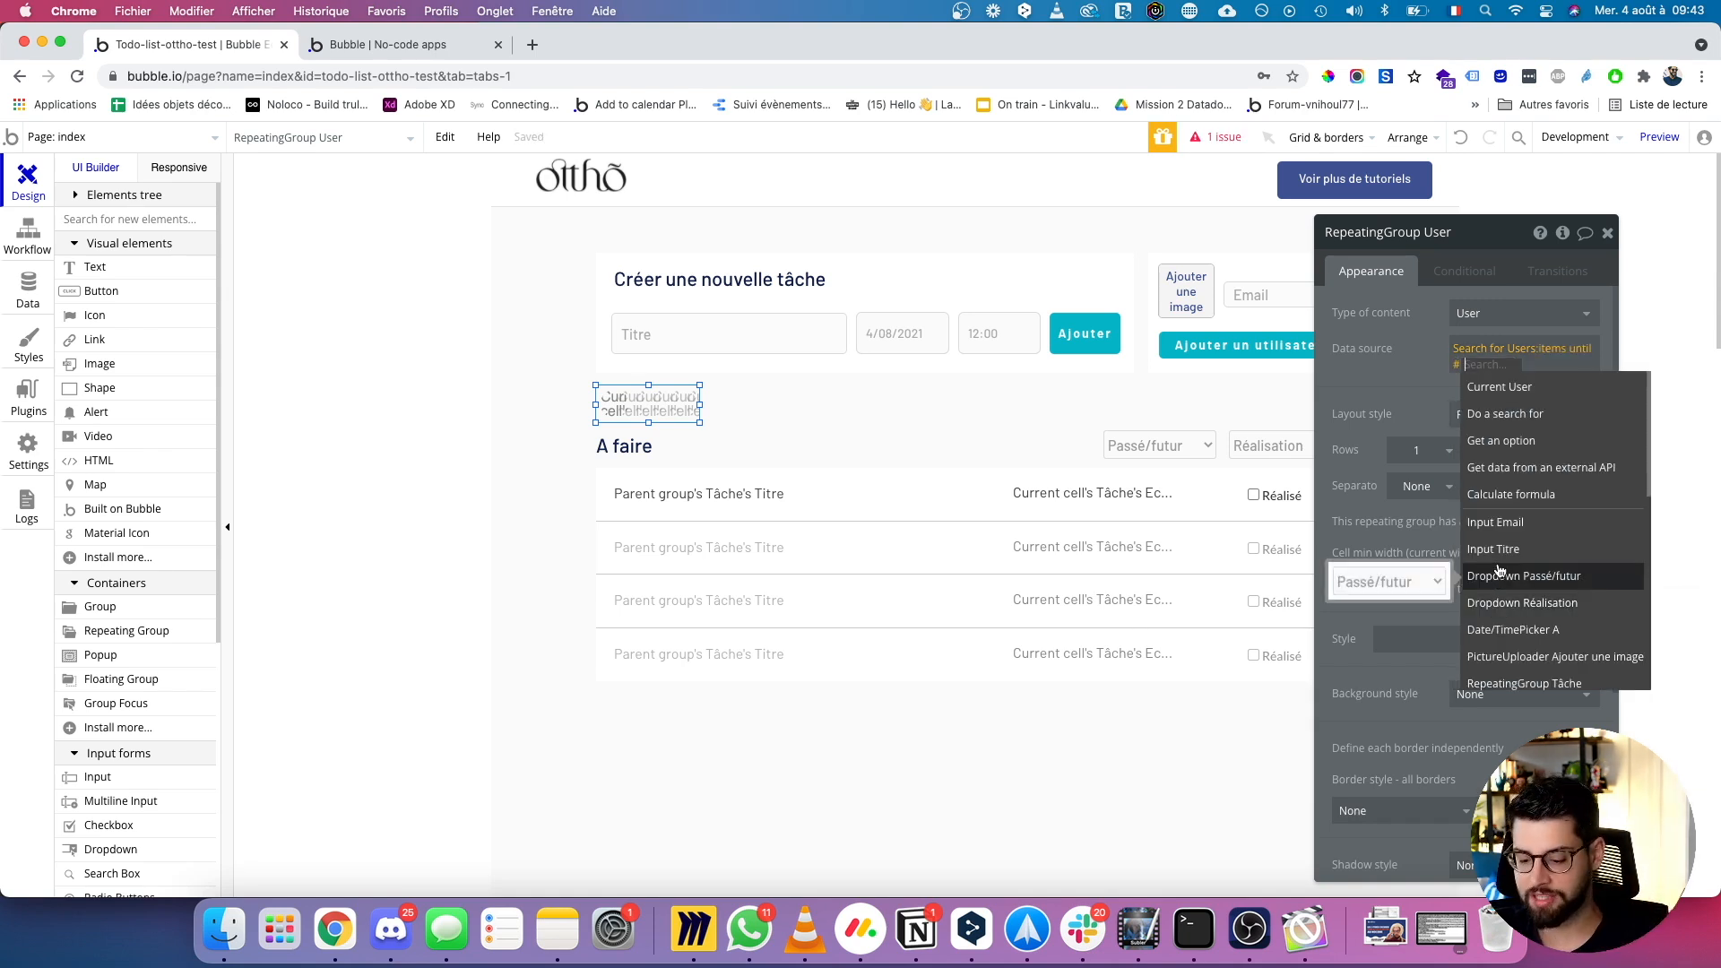
type("5")
left_click(1426, 373)
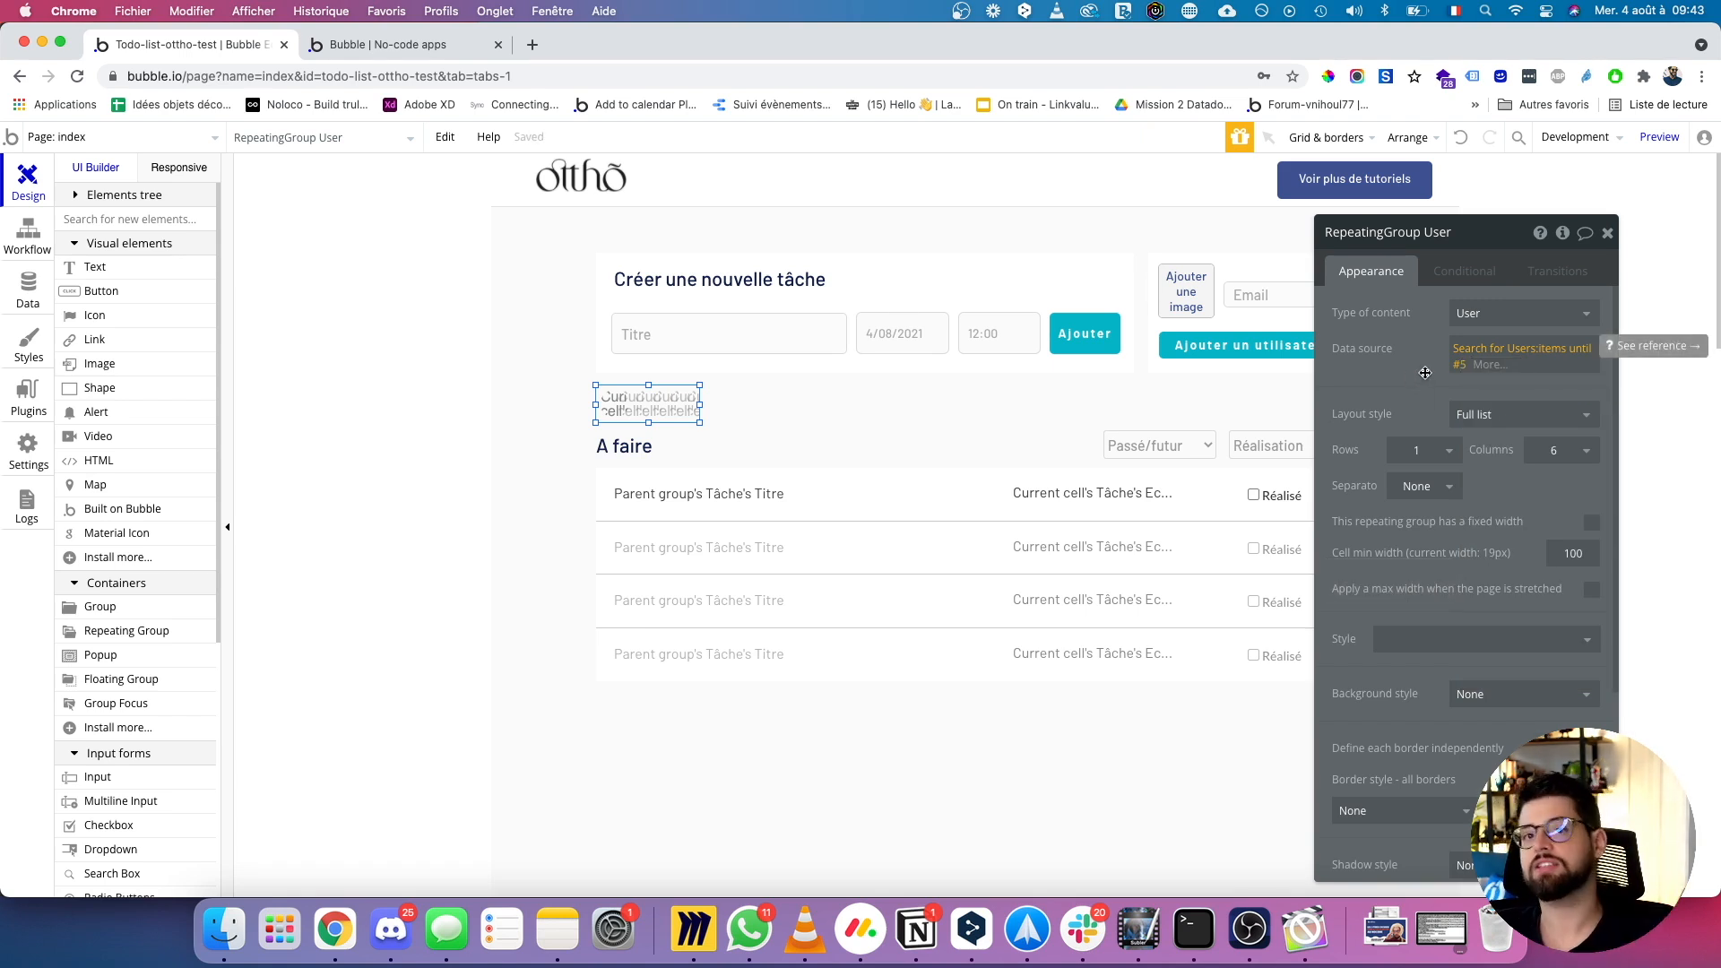
left_click(1425, 373)
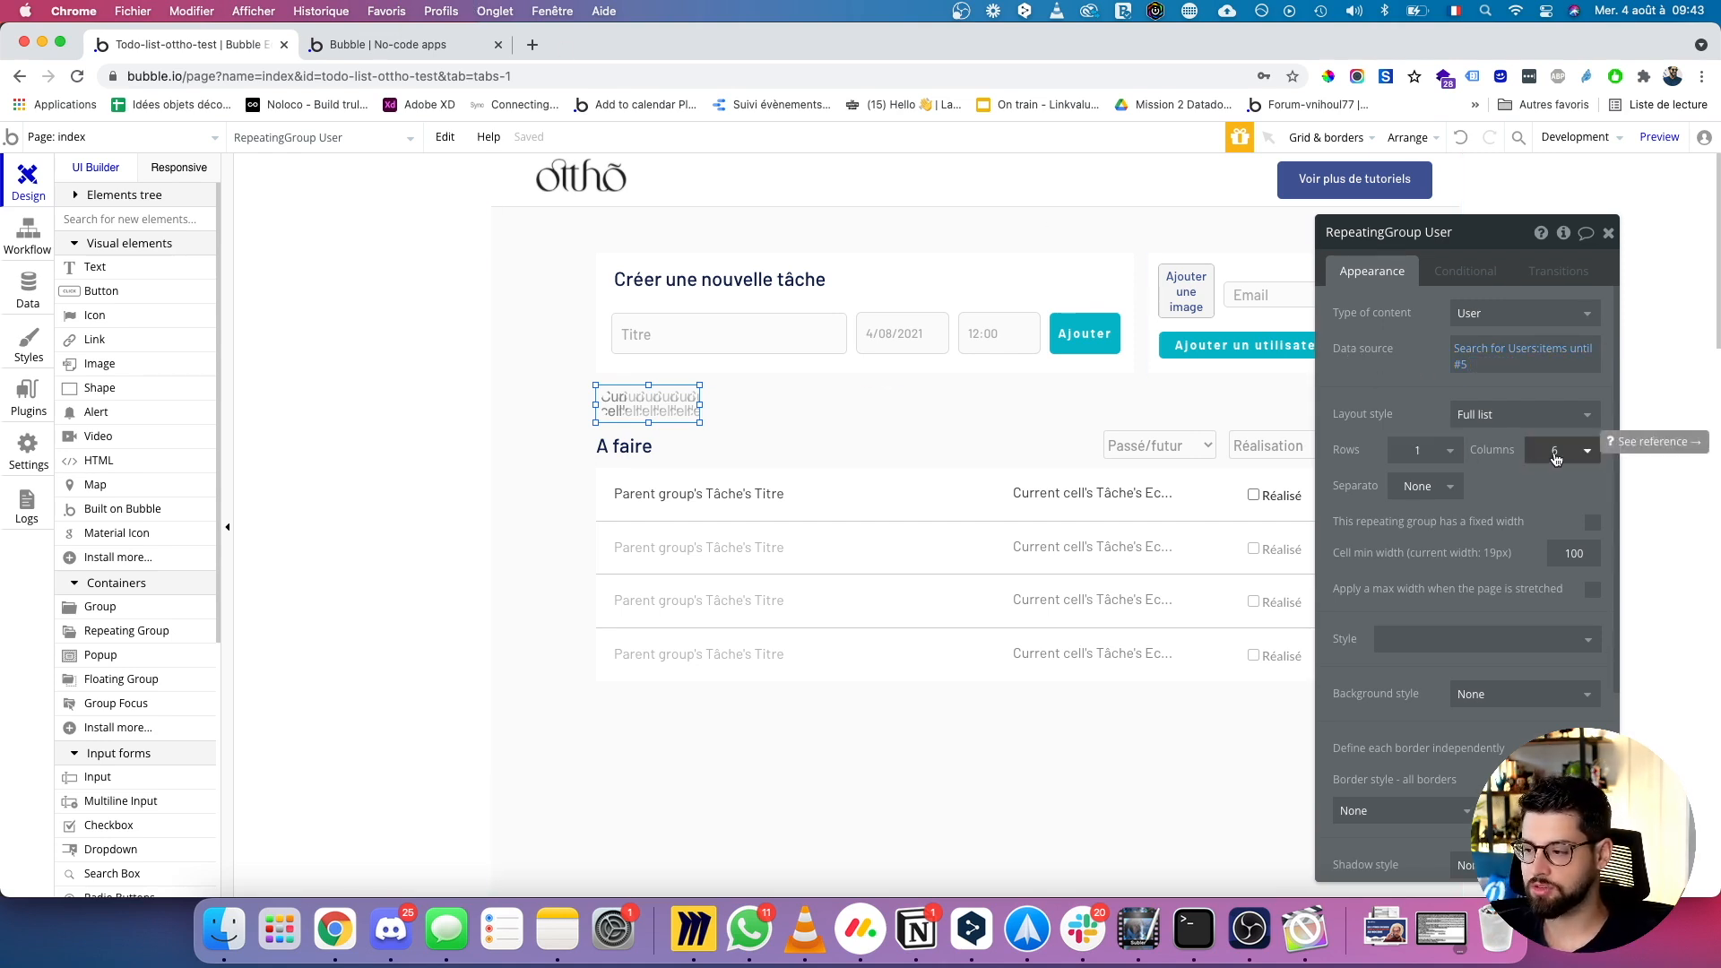
left_click(29, 280)
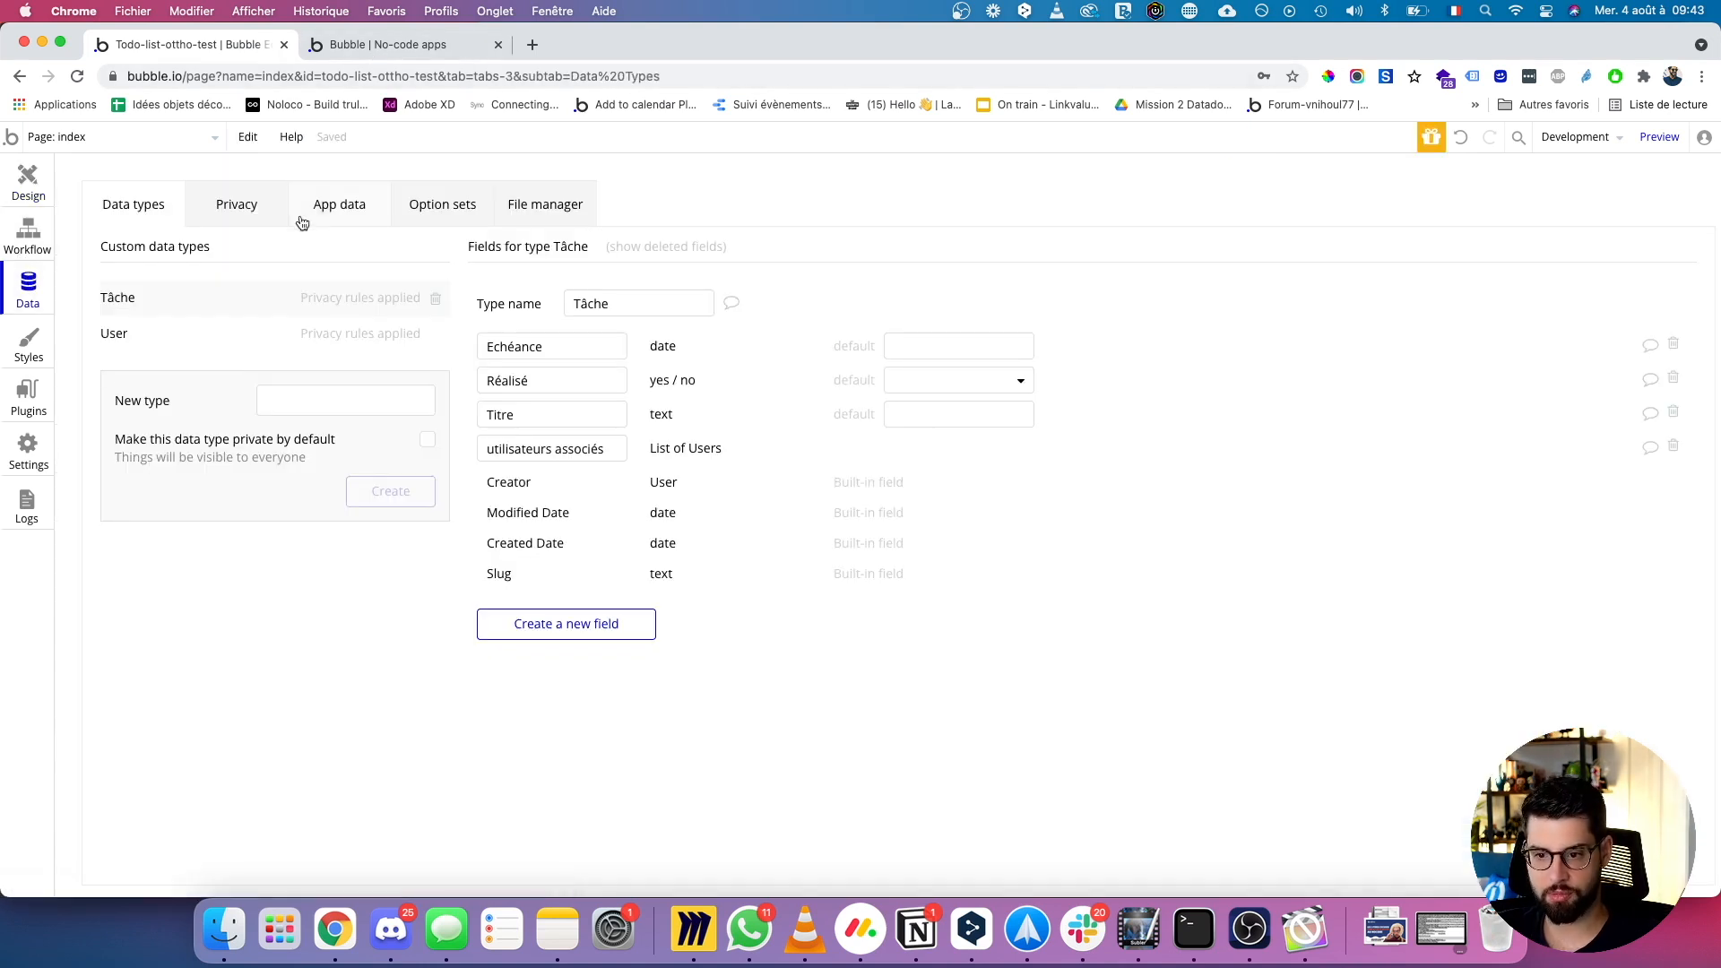
Start a new entry in App data's All Users list.
left_click(335, 210)
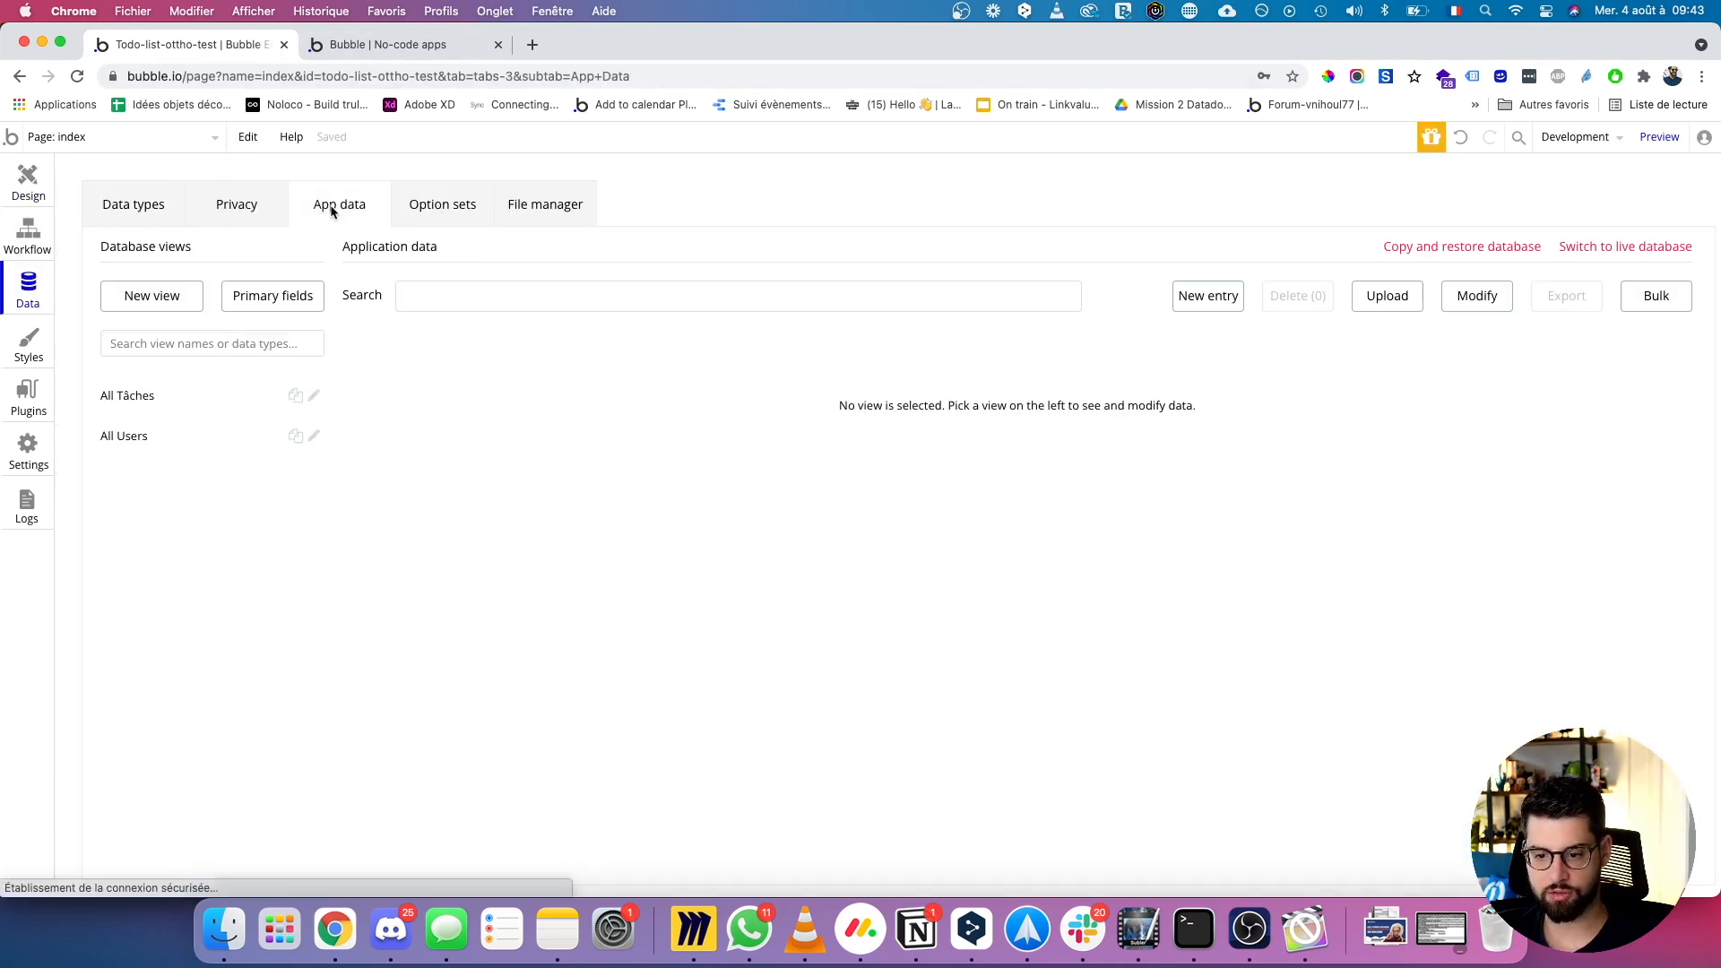
left_click(165, 433)
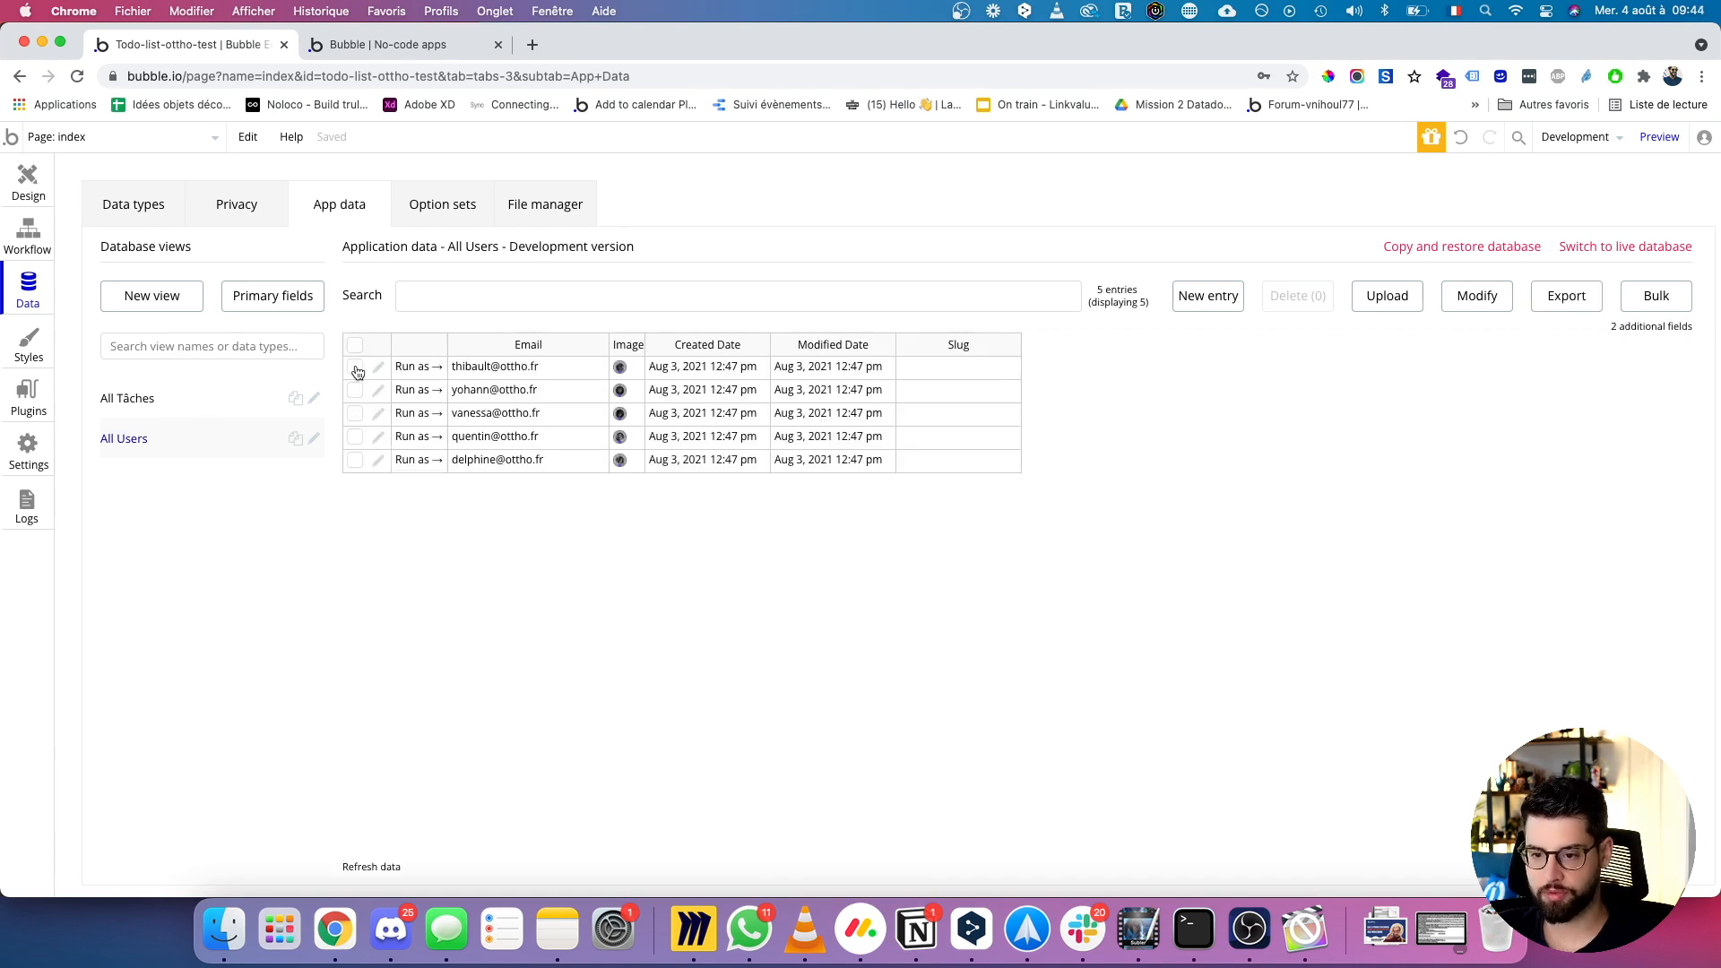
left_click(1210, 295)
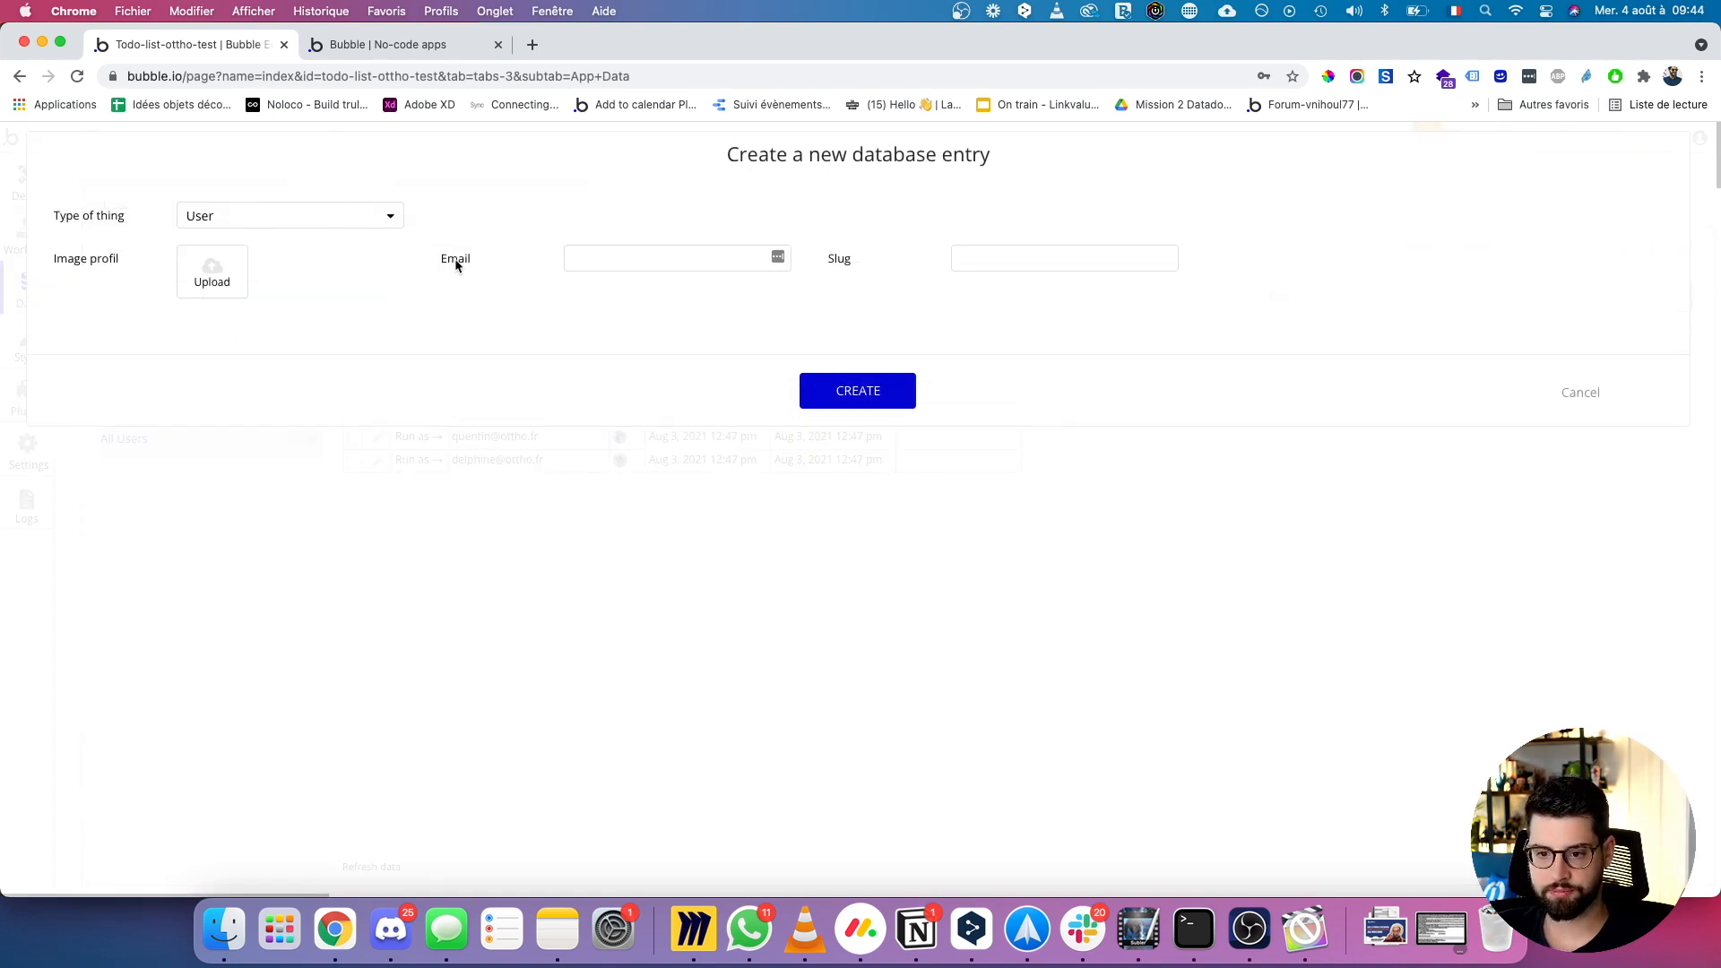
left_click(614, 265)
left_click(537, 304)
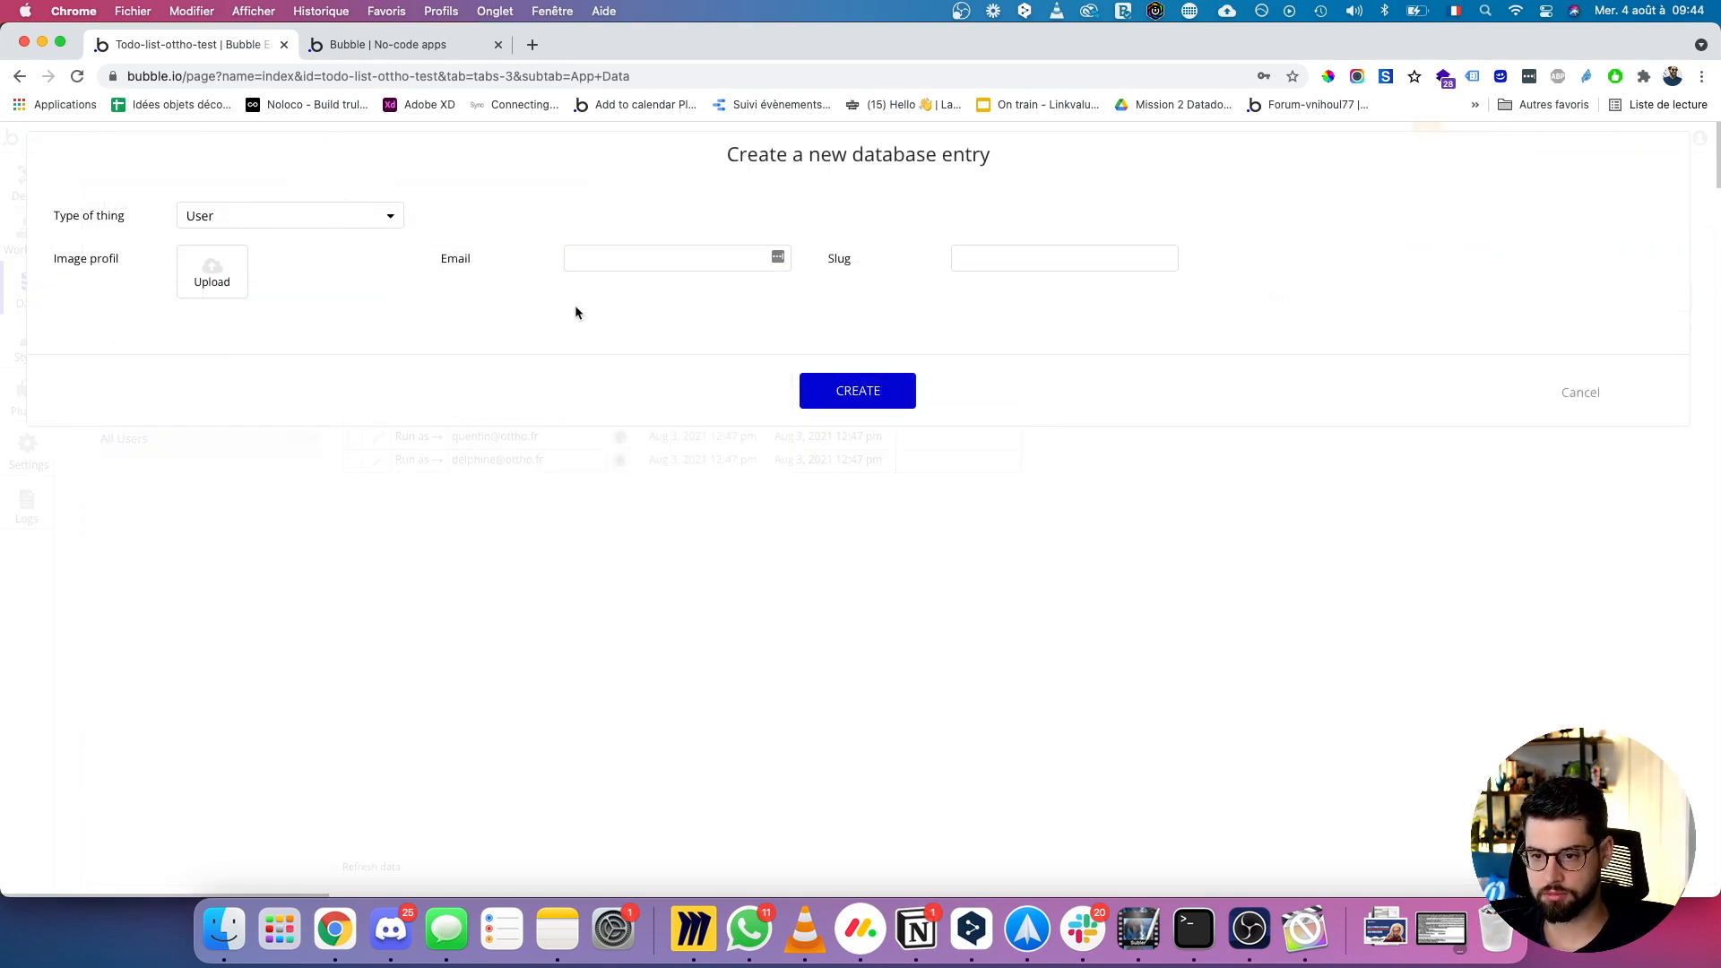
Upload an avatar from DOSSIER PARTAGE OTTHO > BLASONS > LOT 2 > Avatars reseaux sociaux > PNG as profile image.
left_click(224, 271)
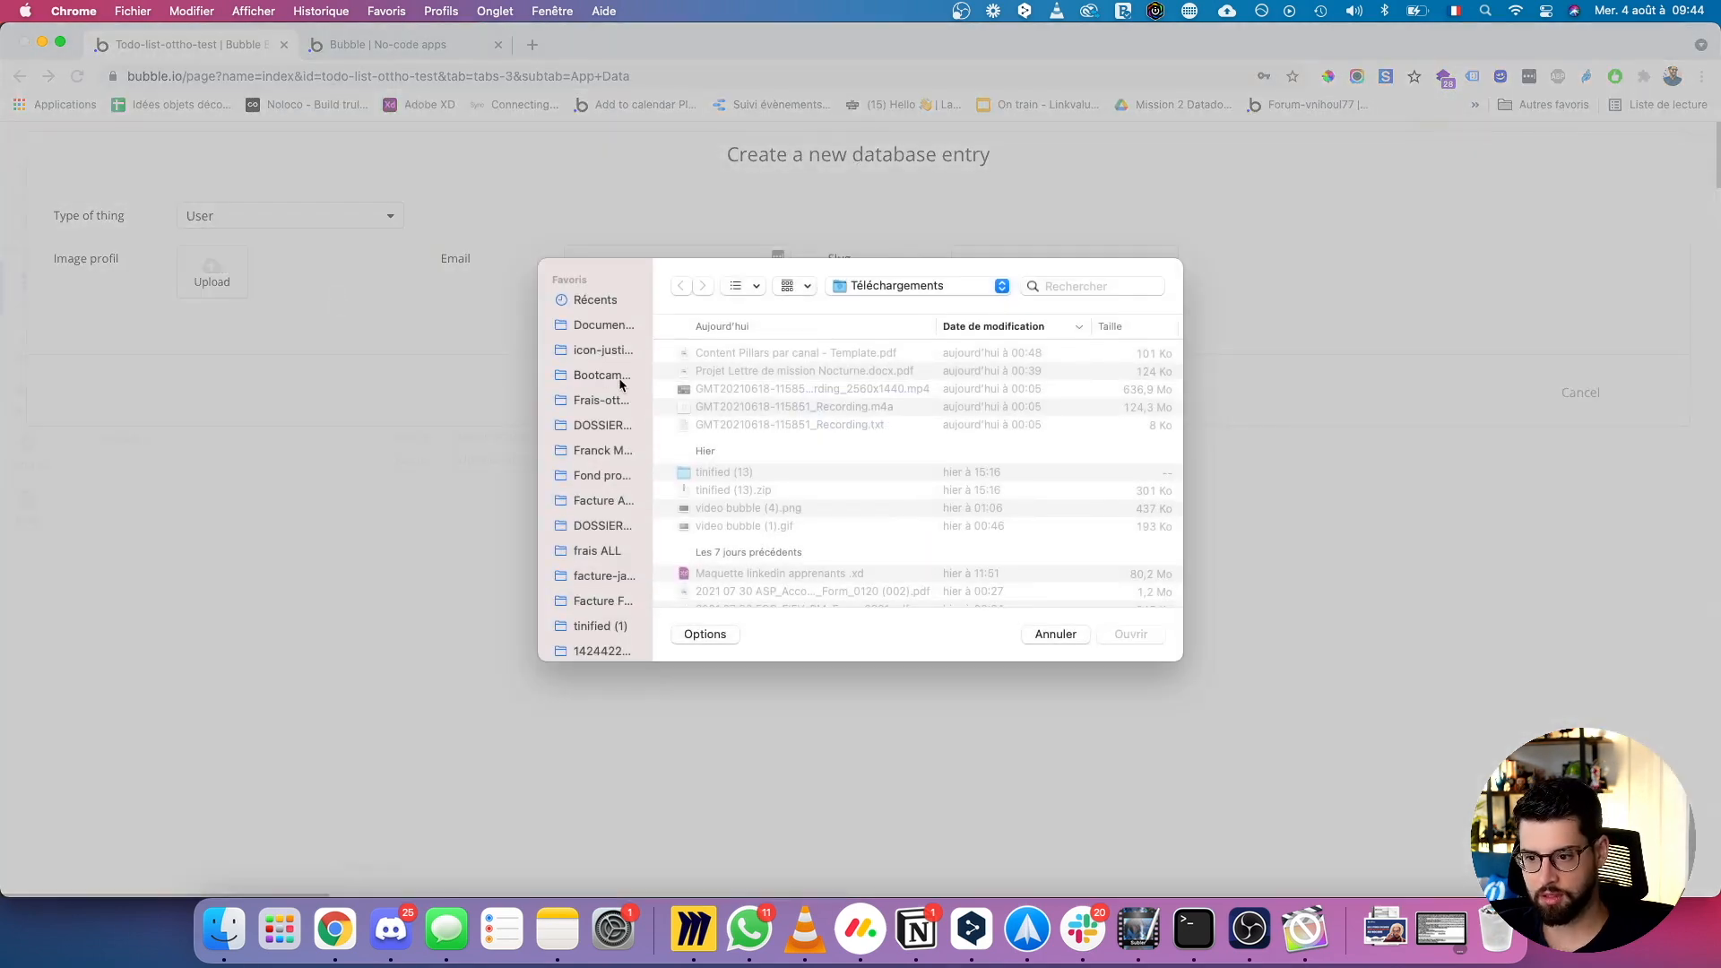
left_click(604, 427)
double_click(726, 421)
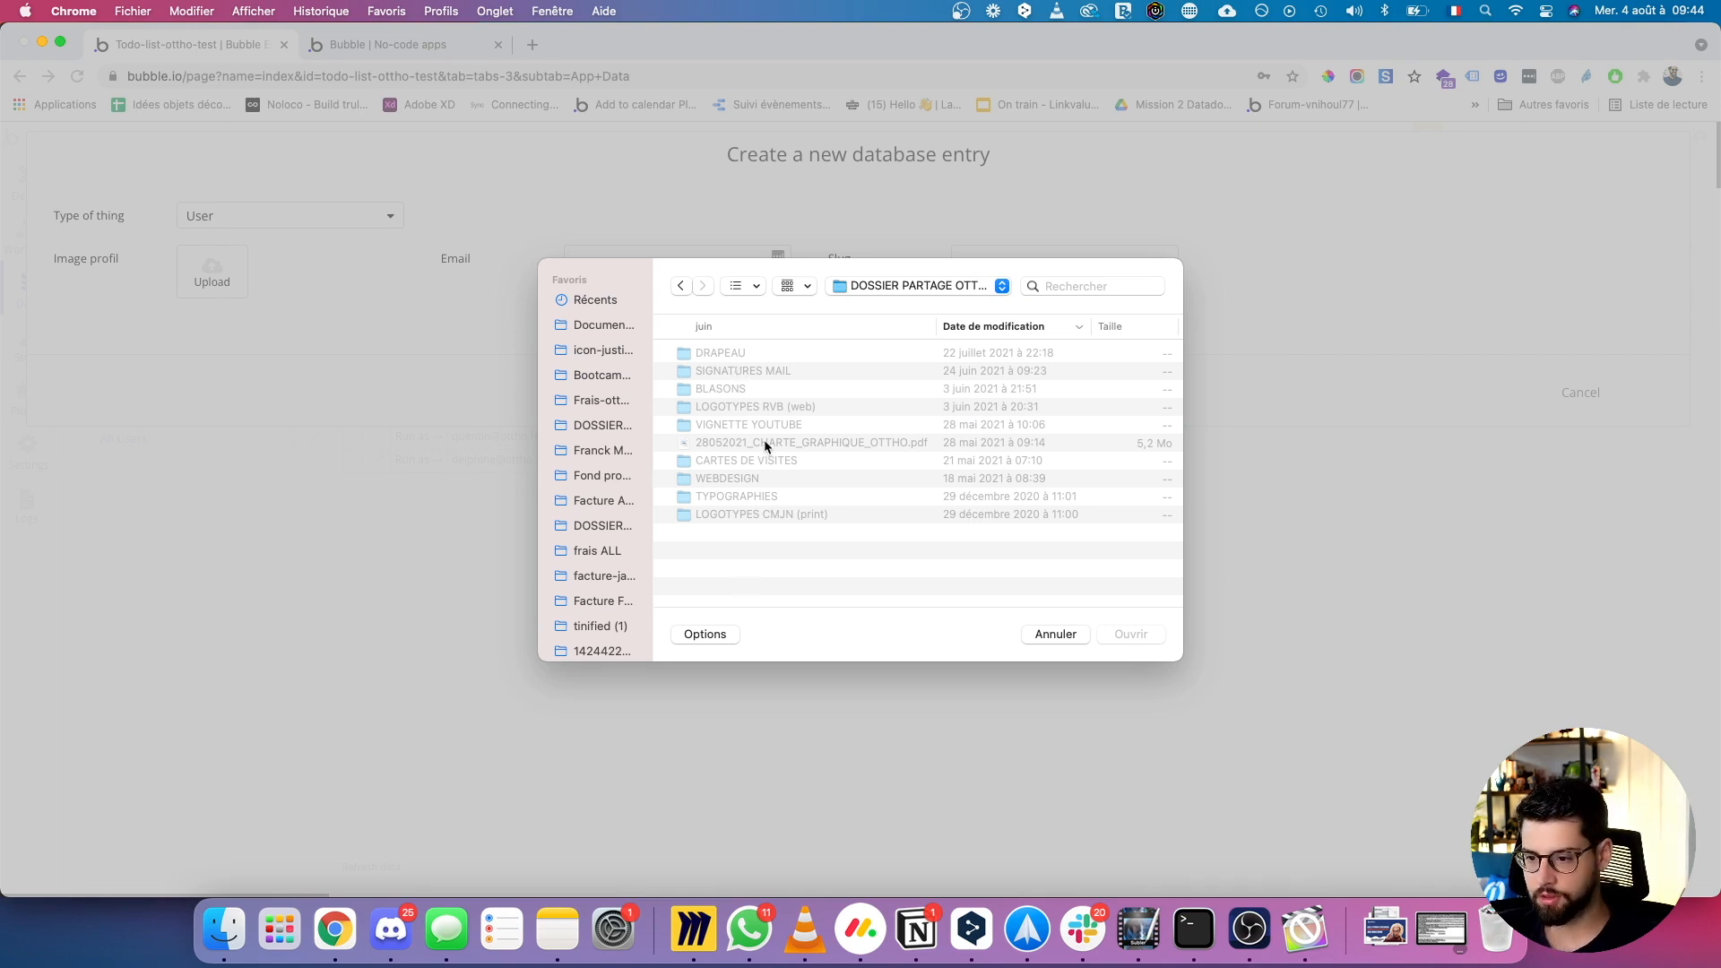
double_click(717, 388)
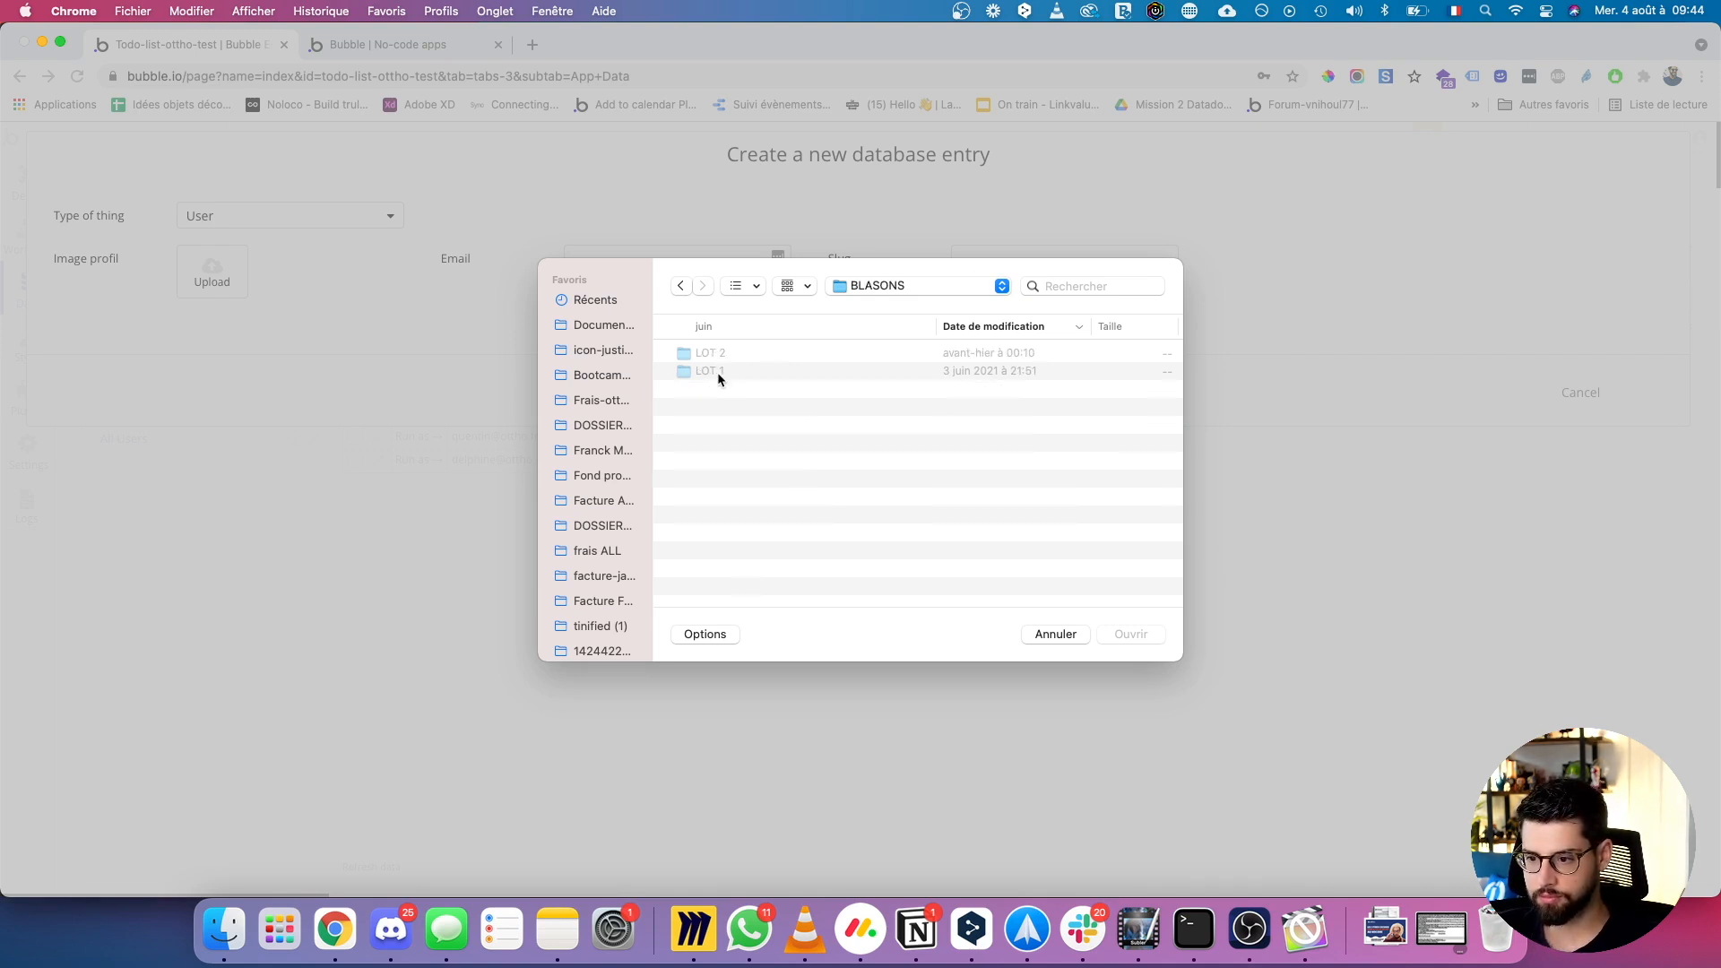
double_click(711, 354)
left_click(725, 355)
double_click(725, 356)
left_click(706, 354)
double_click(706, 354)
left_click(722, 408)
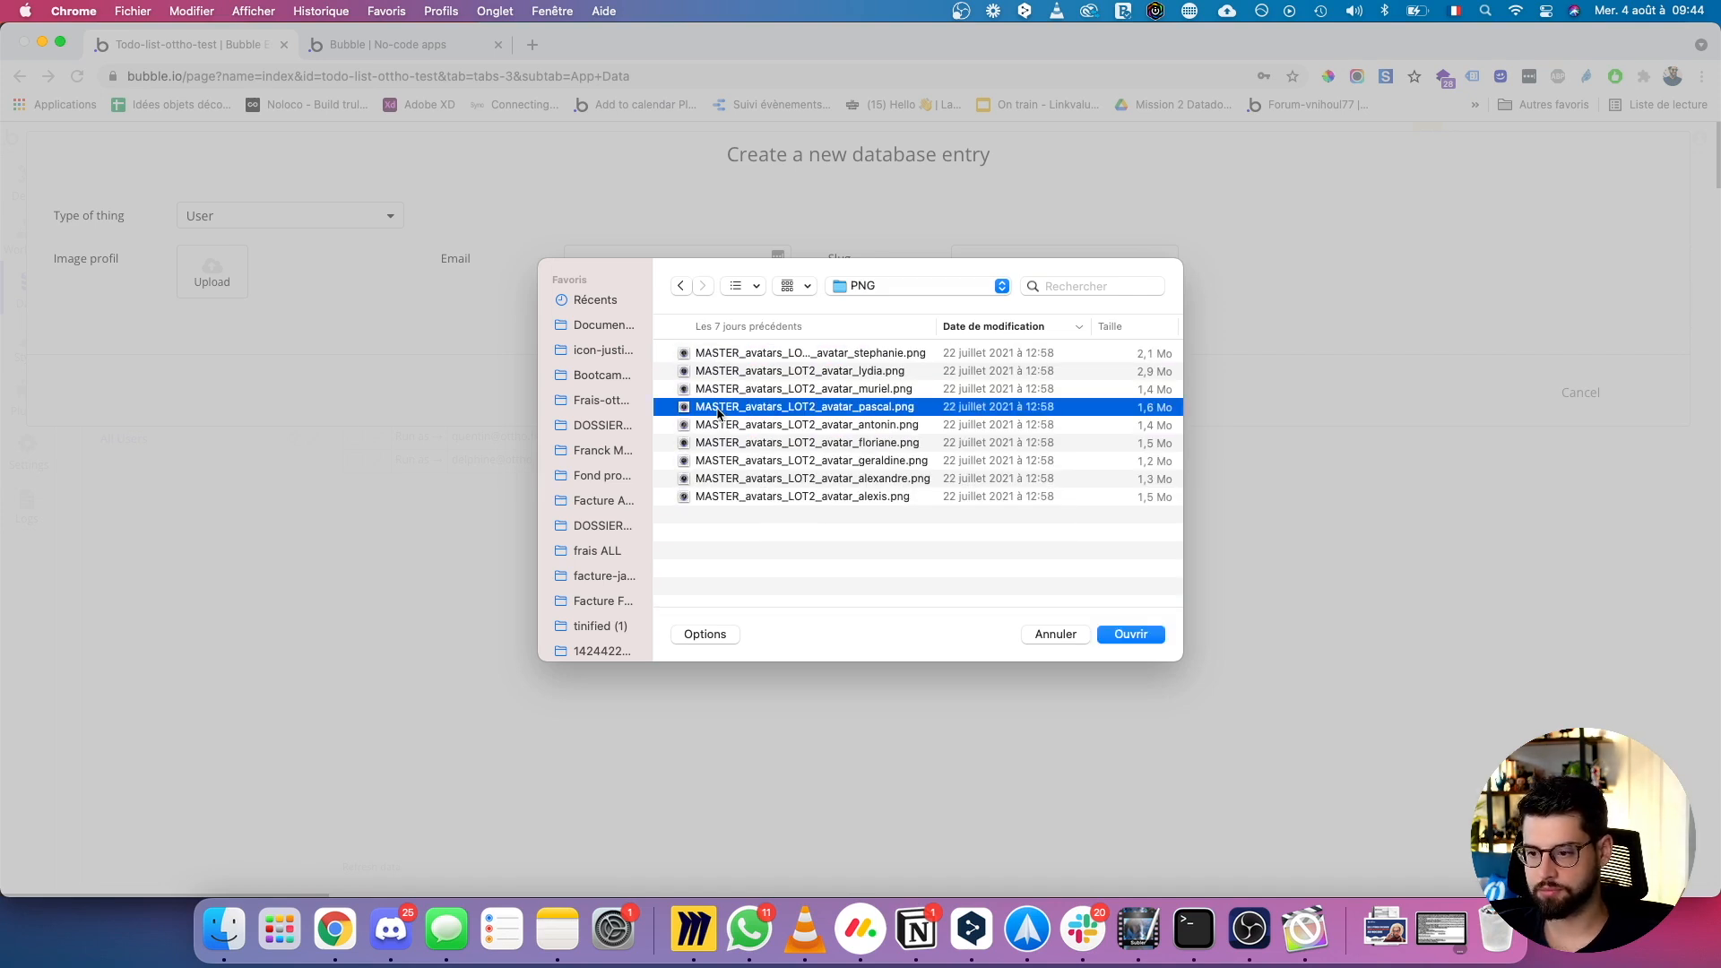
left_click(1159, 638)
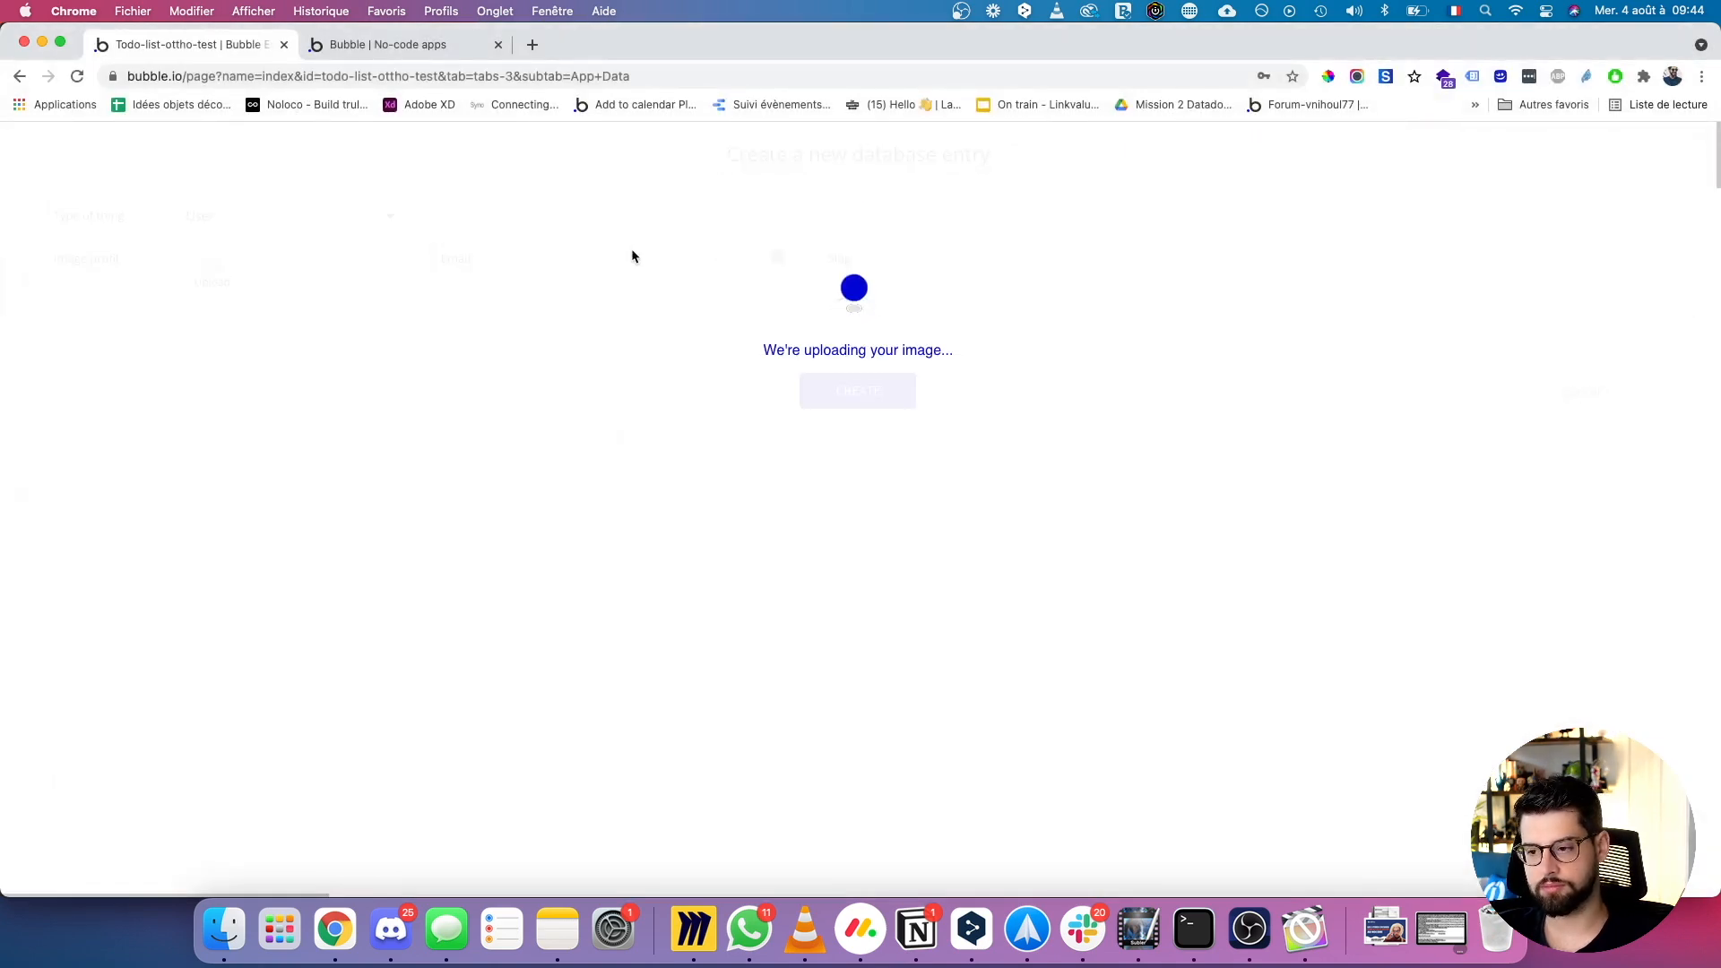
Enter the user's e-mail address, create the entry and dismiss the confirmation.
left_click(633, 258)
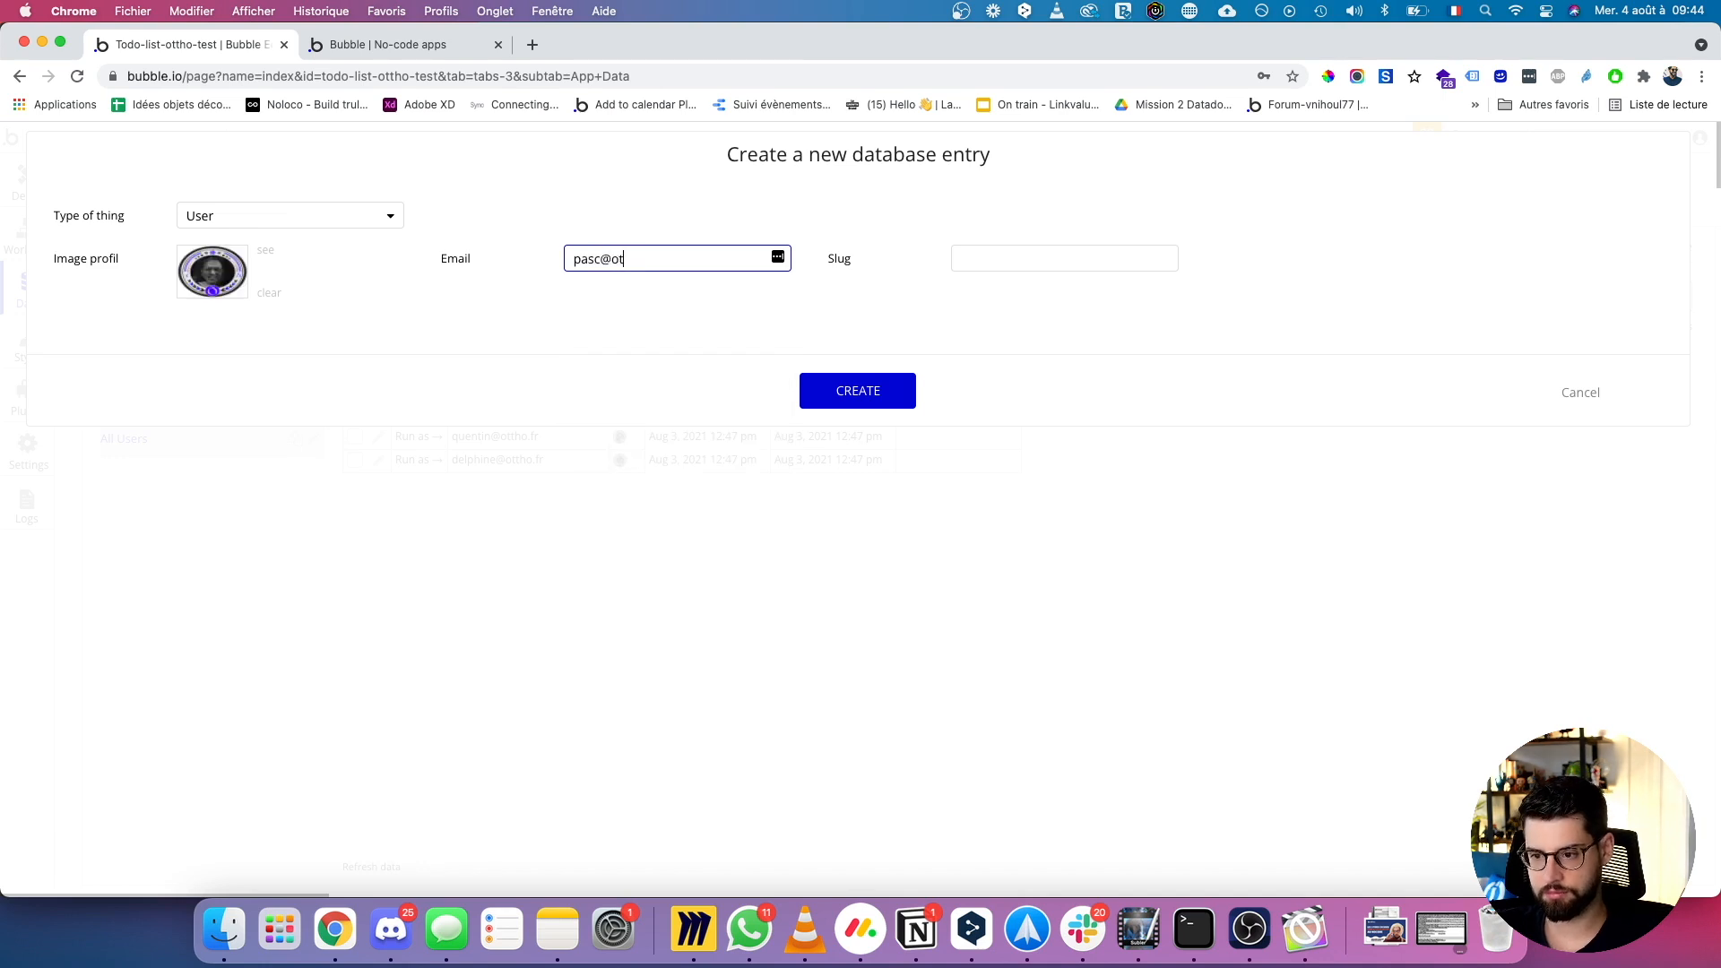
left_click(886, 398)
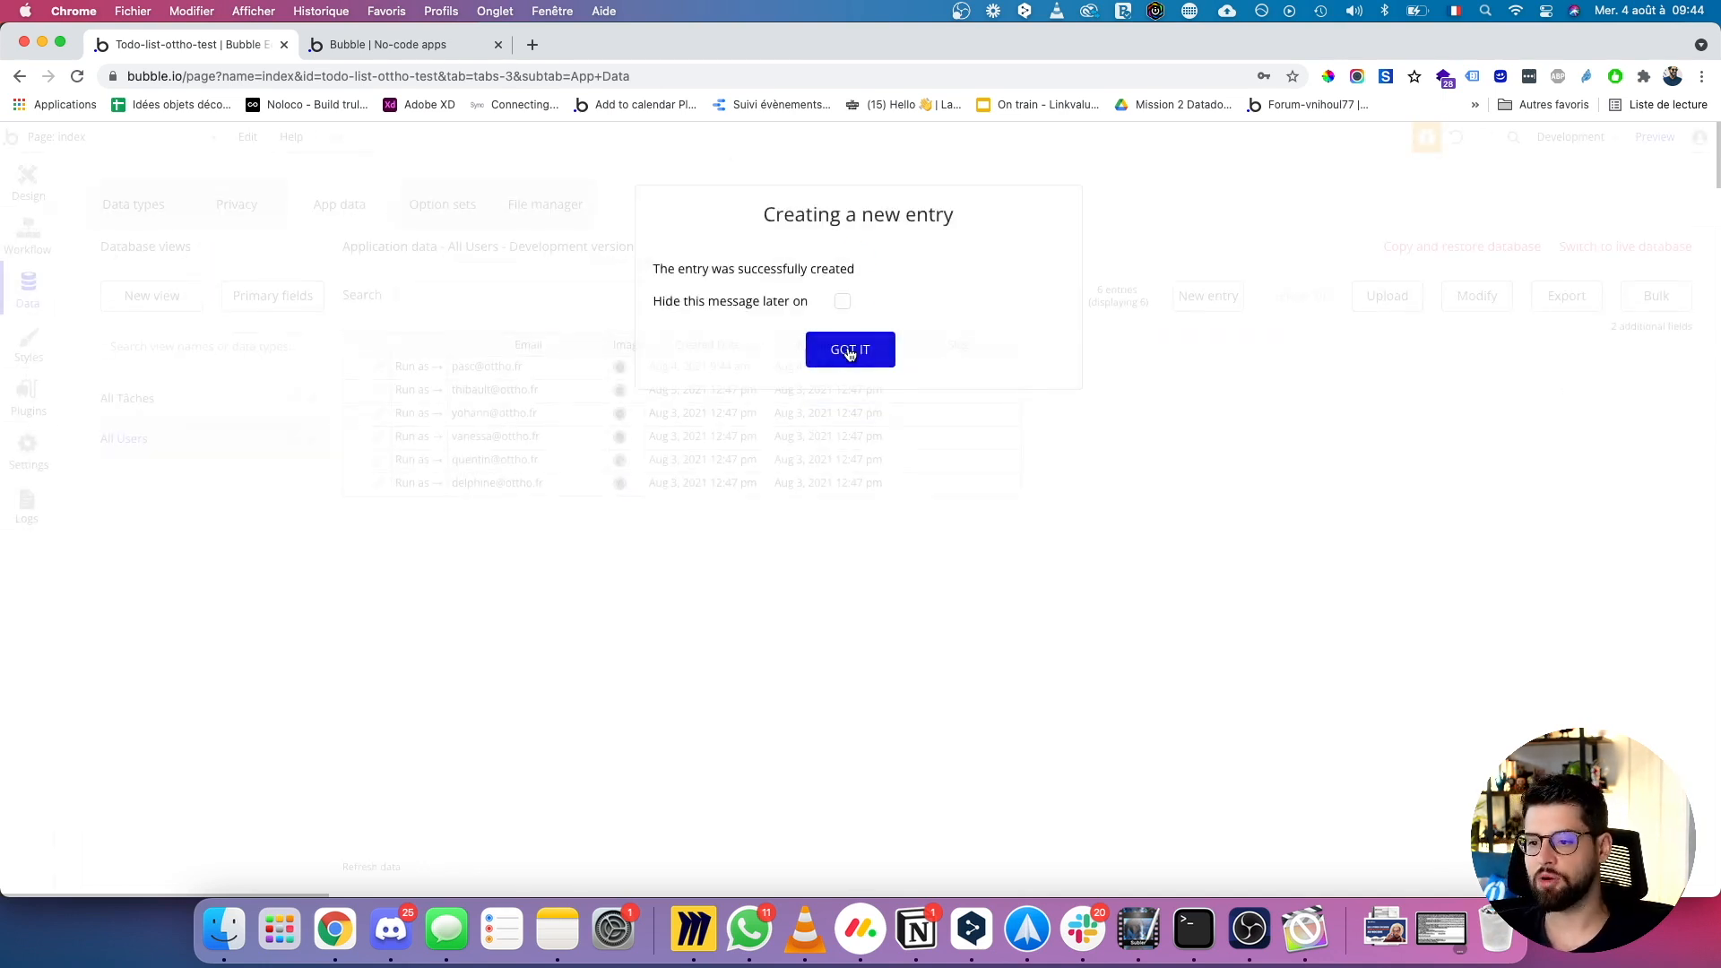
left_click(850, 350)
Confirm the five round user avatars in the running app, then return to page design in the editor.
left_click(386, 45)
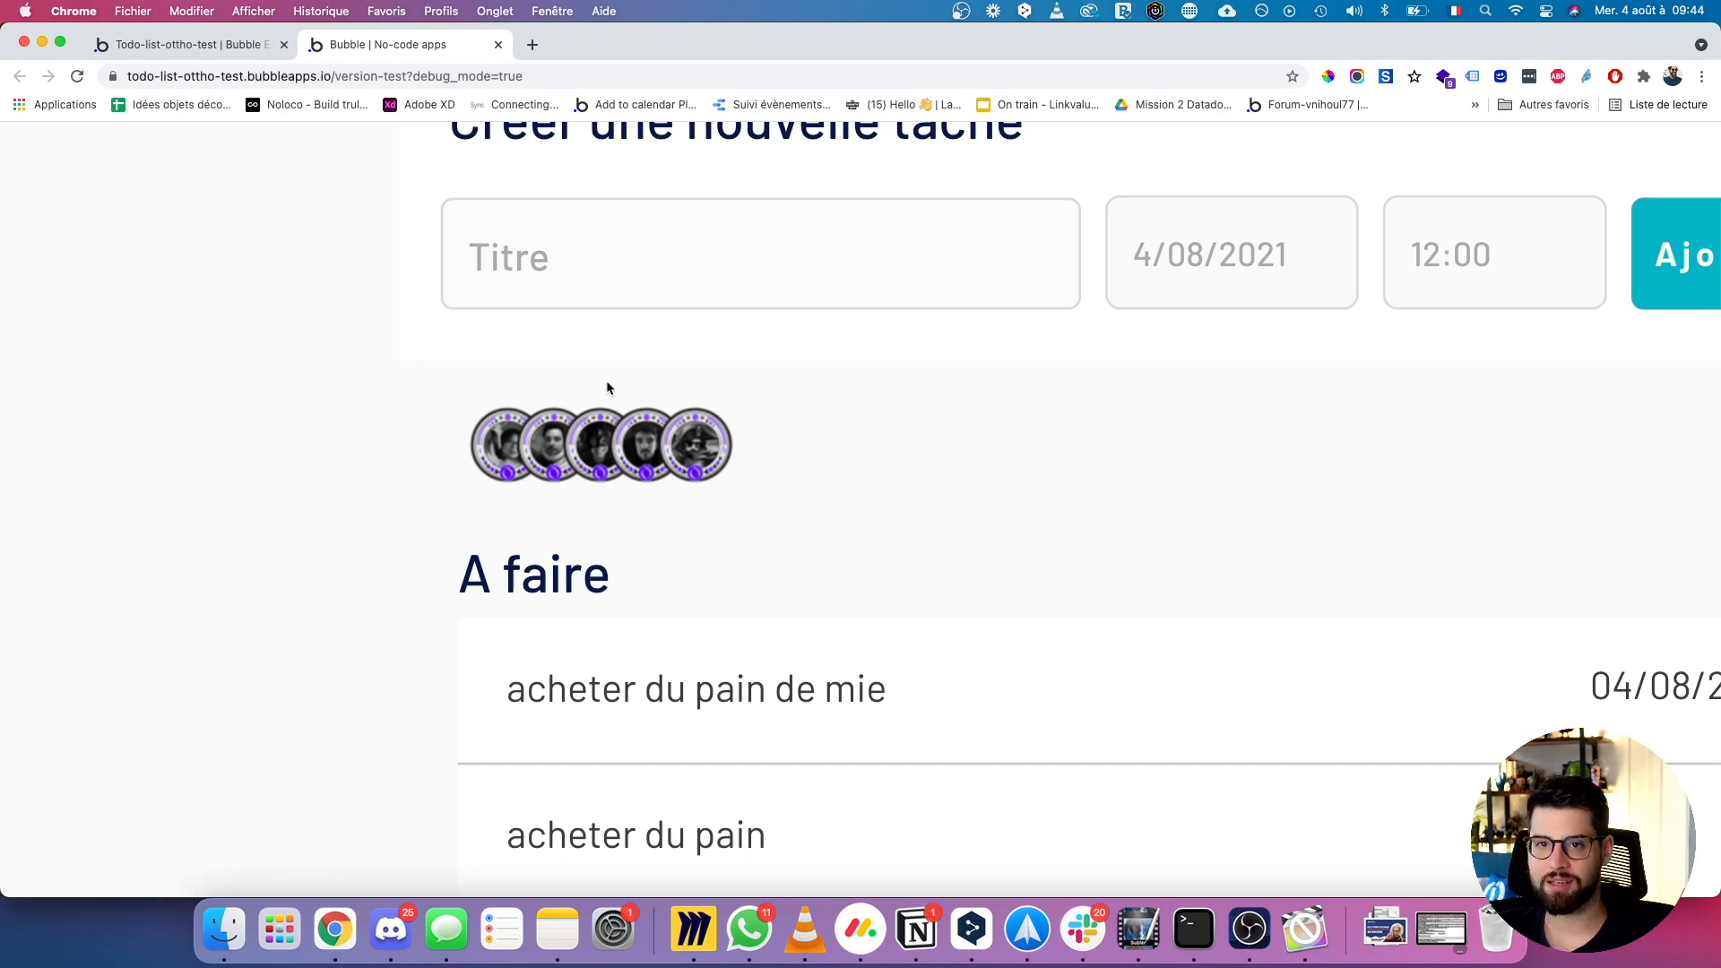
left_click(161, 48)
left_click(28, 183)
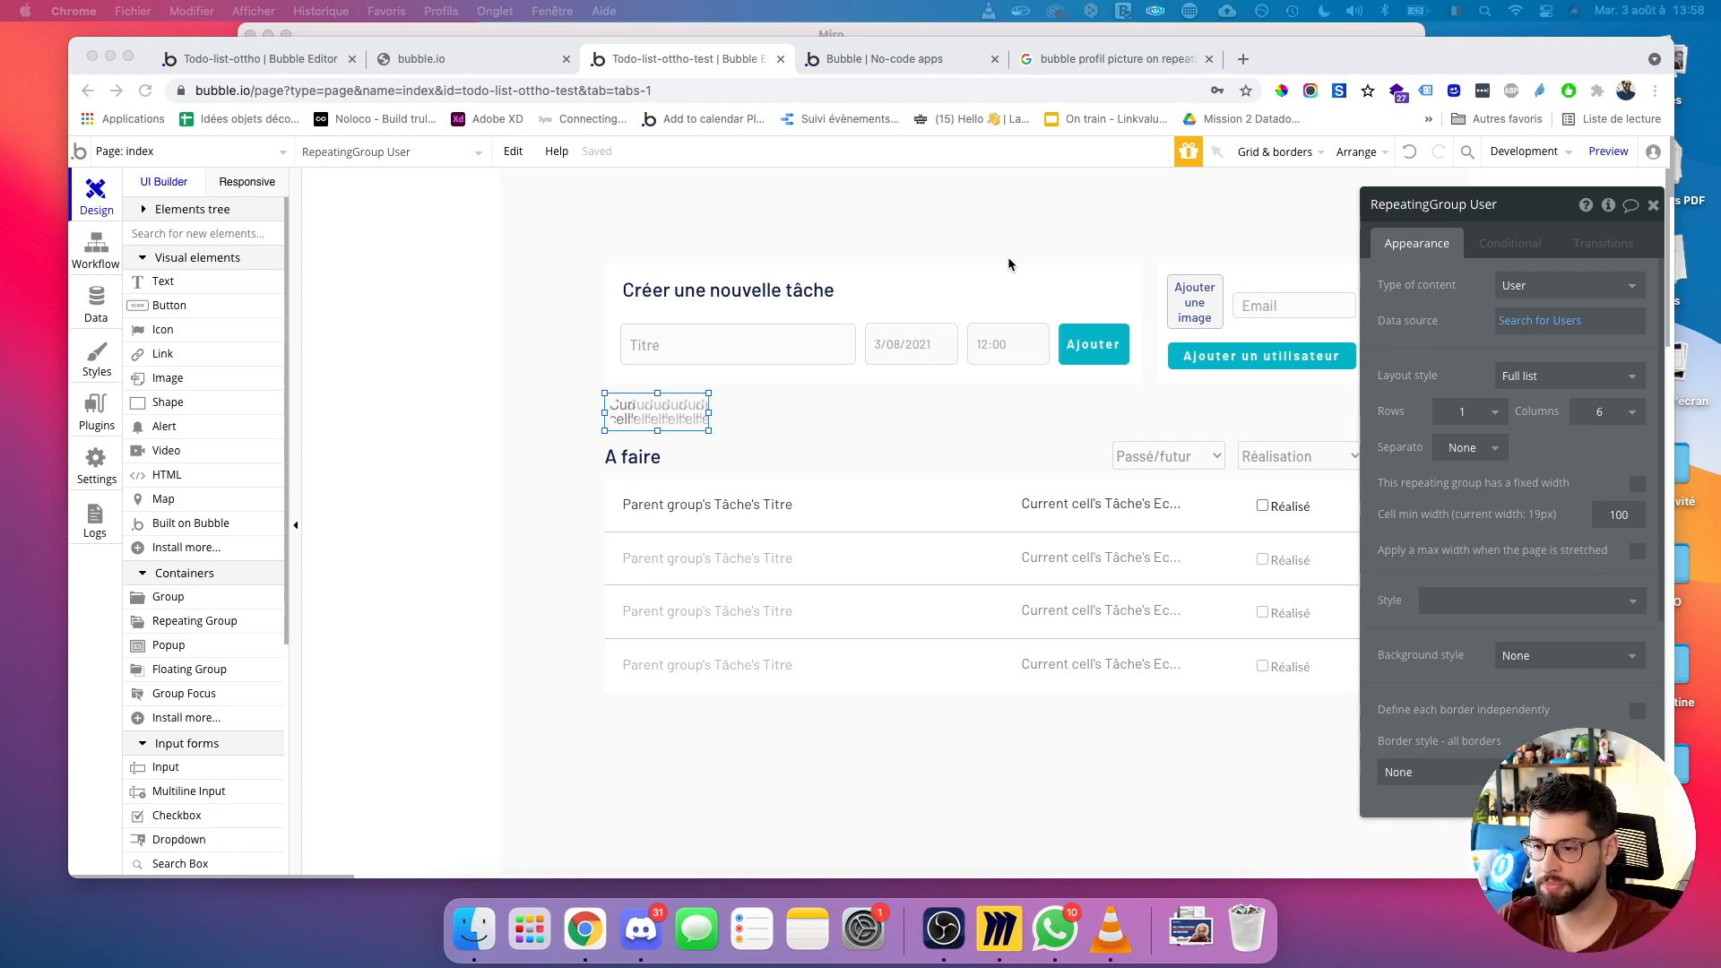
Drag RepeatingGroup User into the first cell of the A faire task repeating group.
left_click(684, 419)
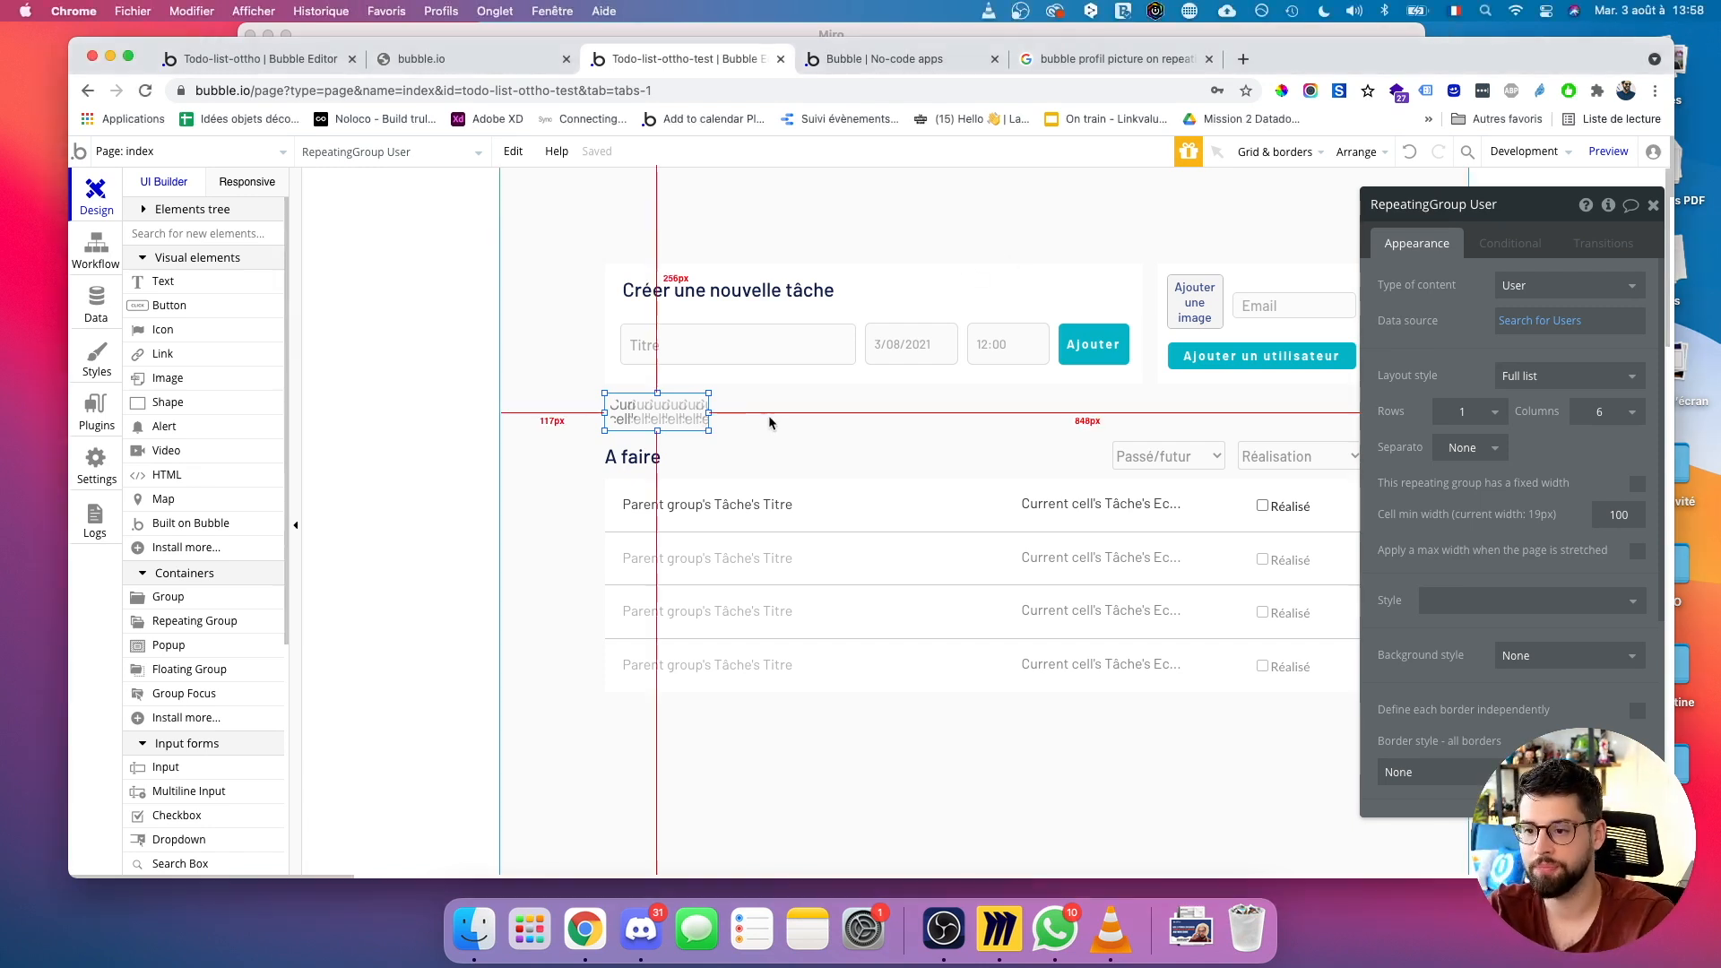
left_click(684, 418)
left_click_drag(684, 419, 925, 504)
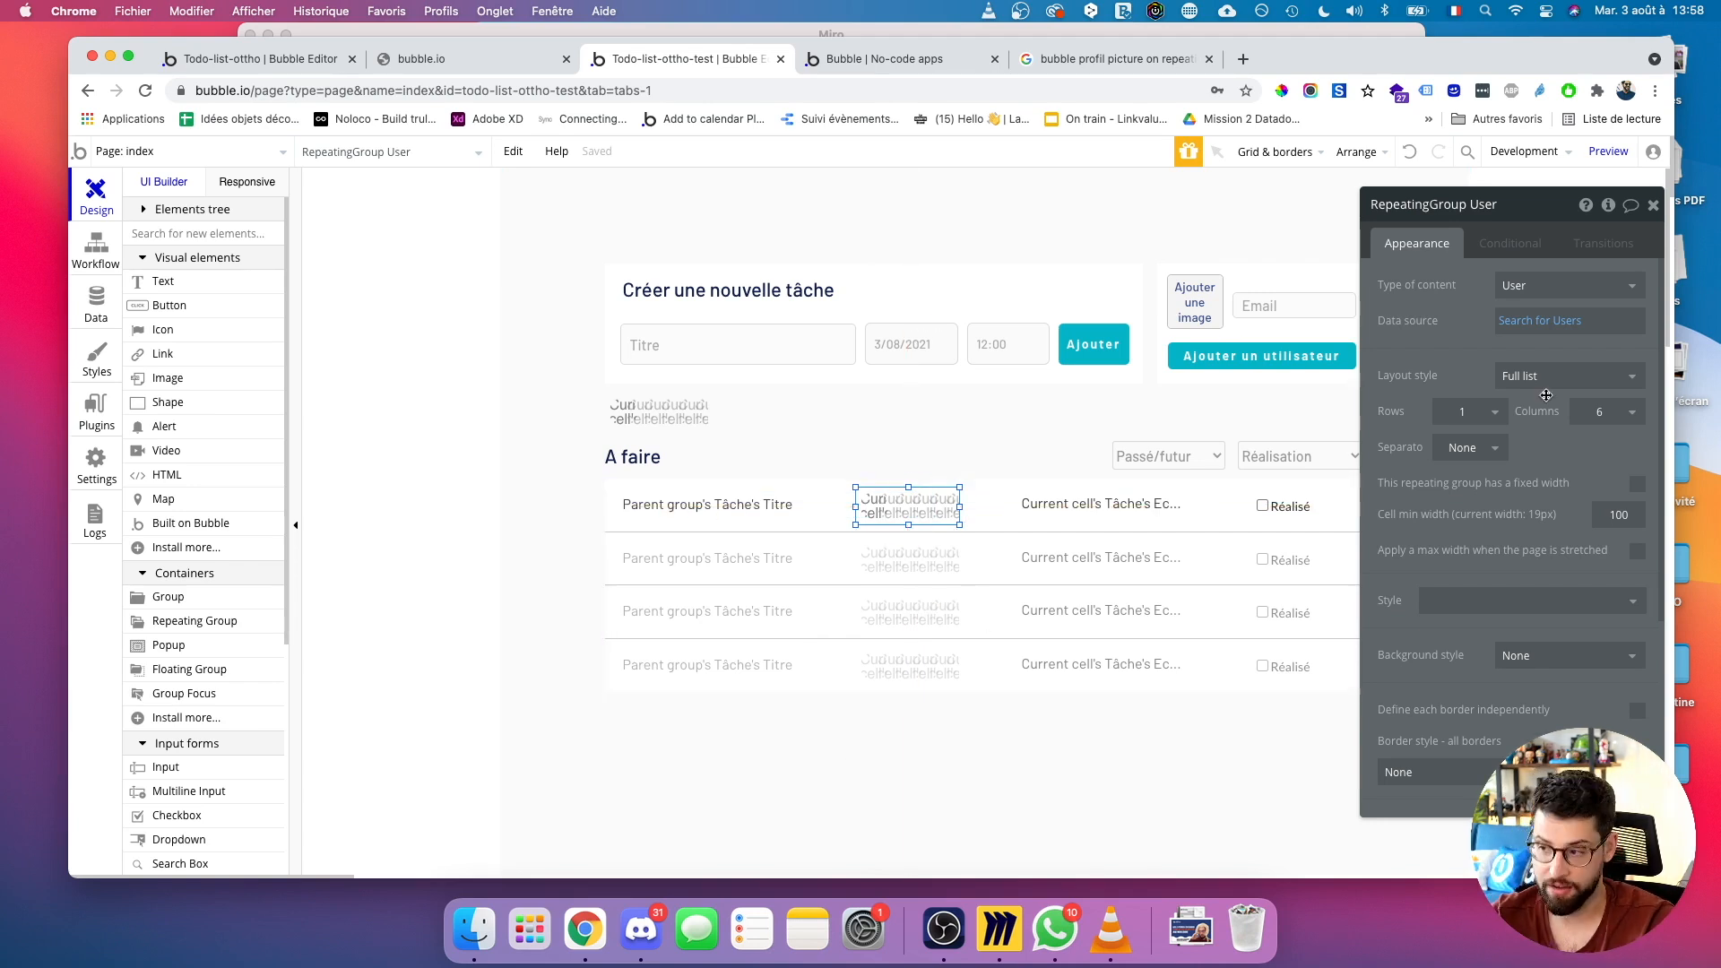
Replace the Users repeating group's Search for Users source with Current cell's Tâche.
left_click(1526, 324)
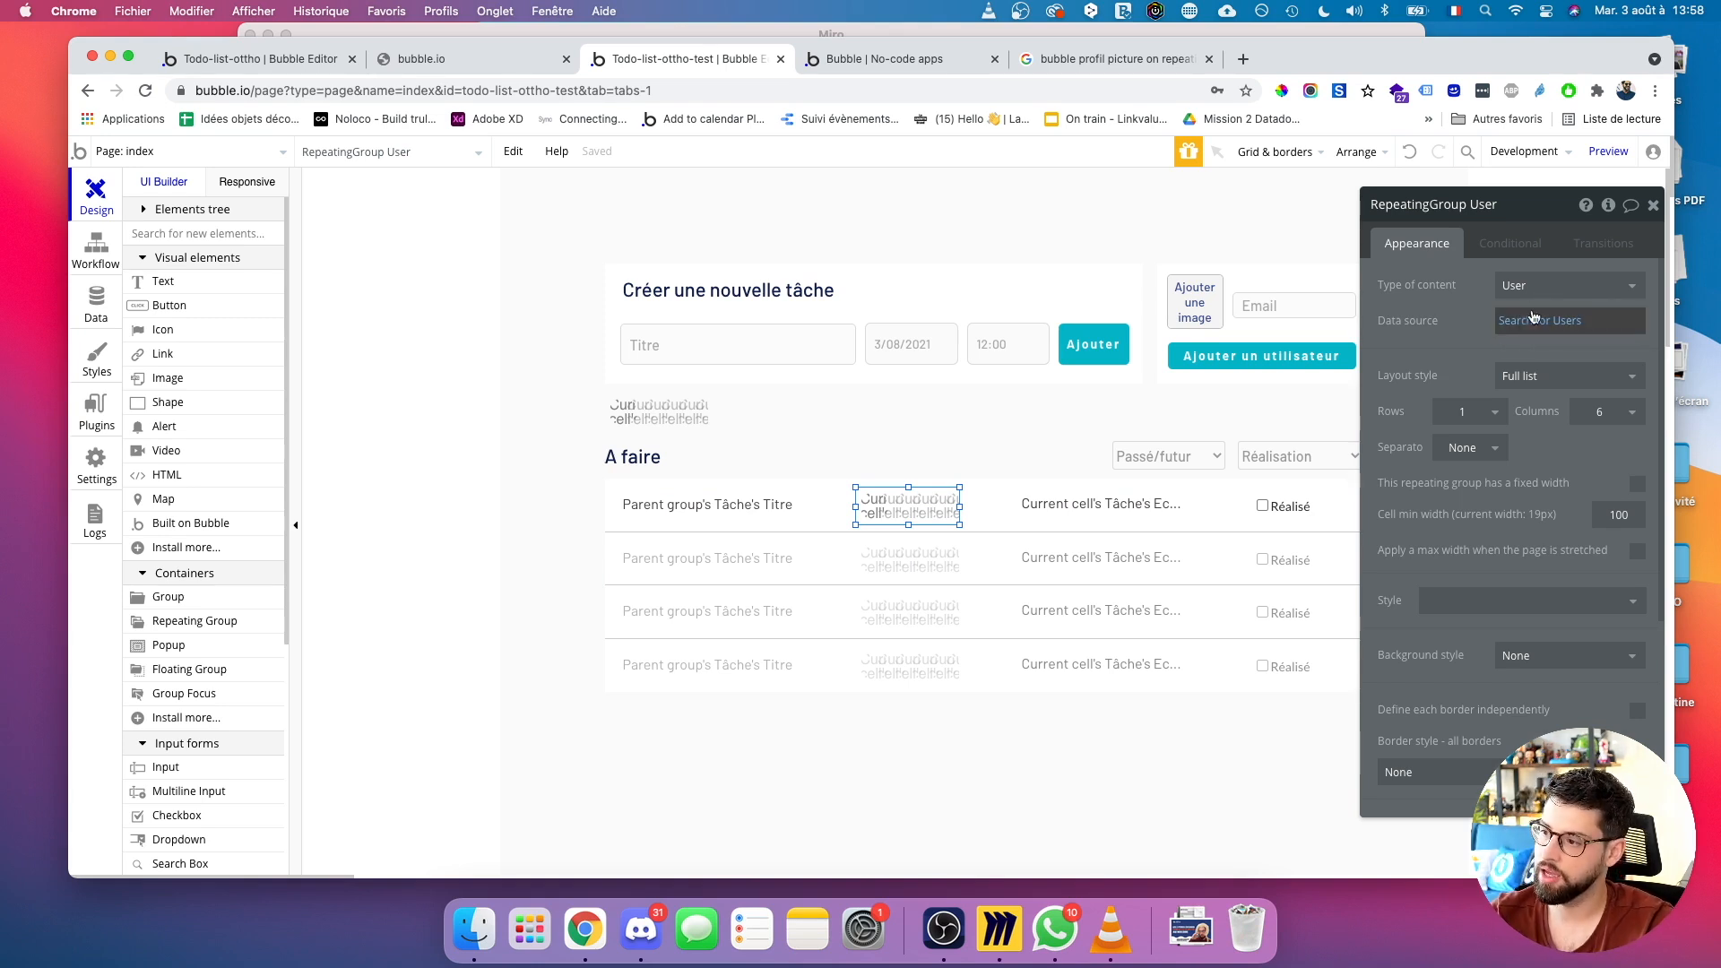
key("BackSpace")
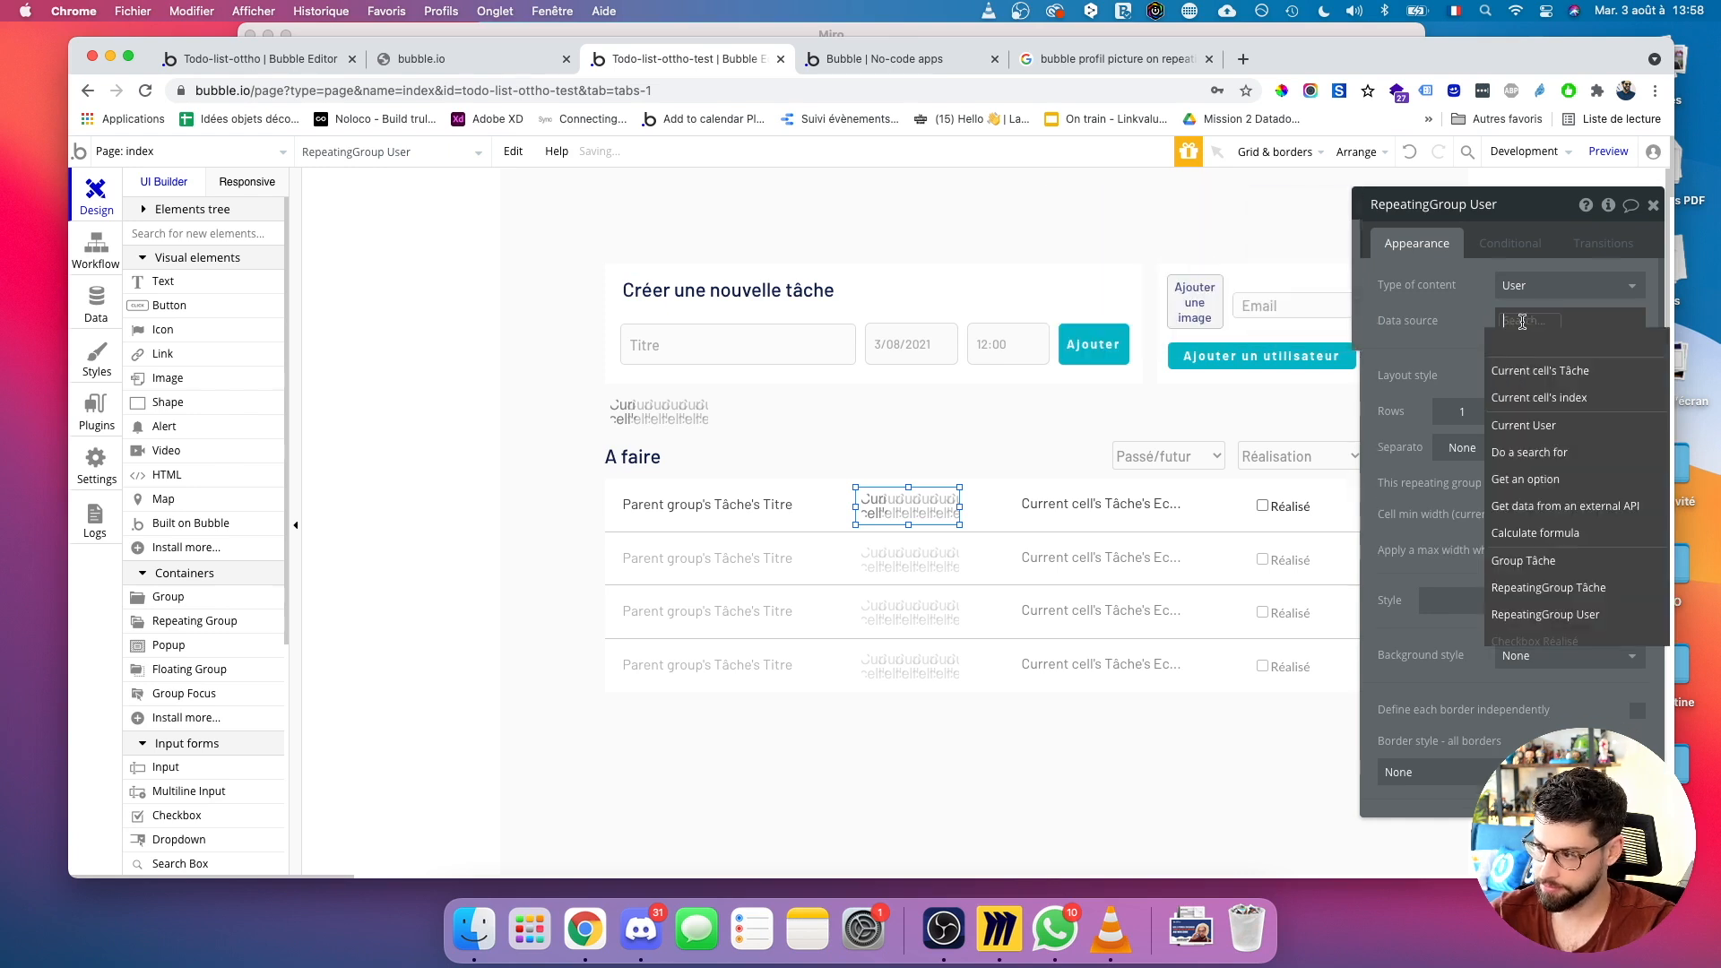
left_click(1525, 373)
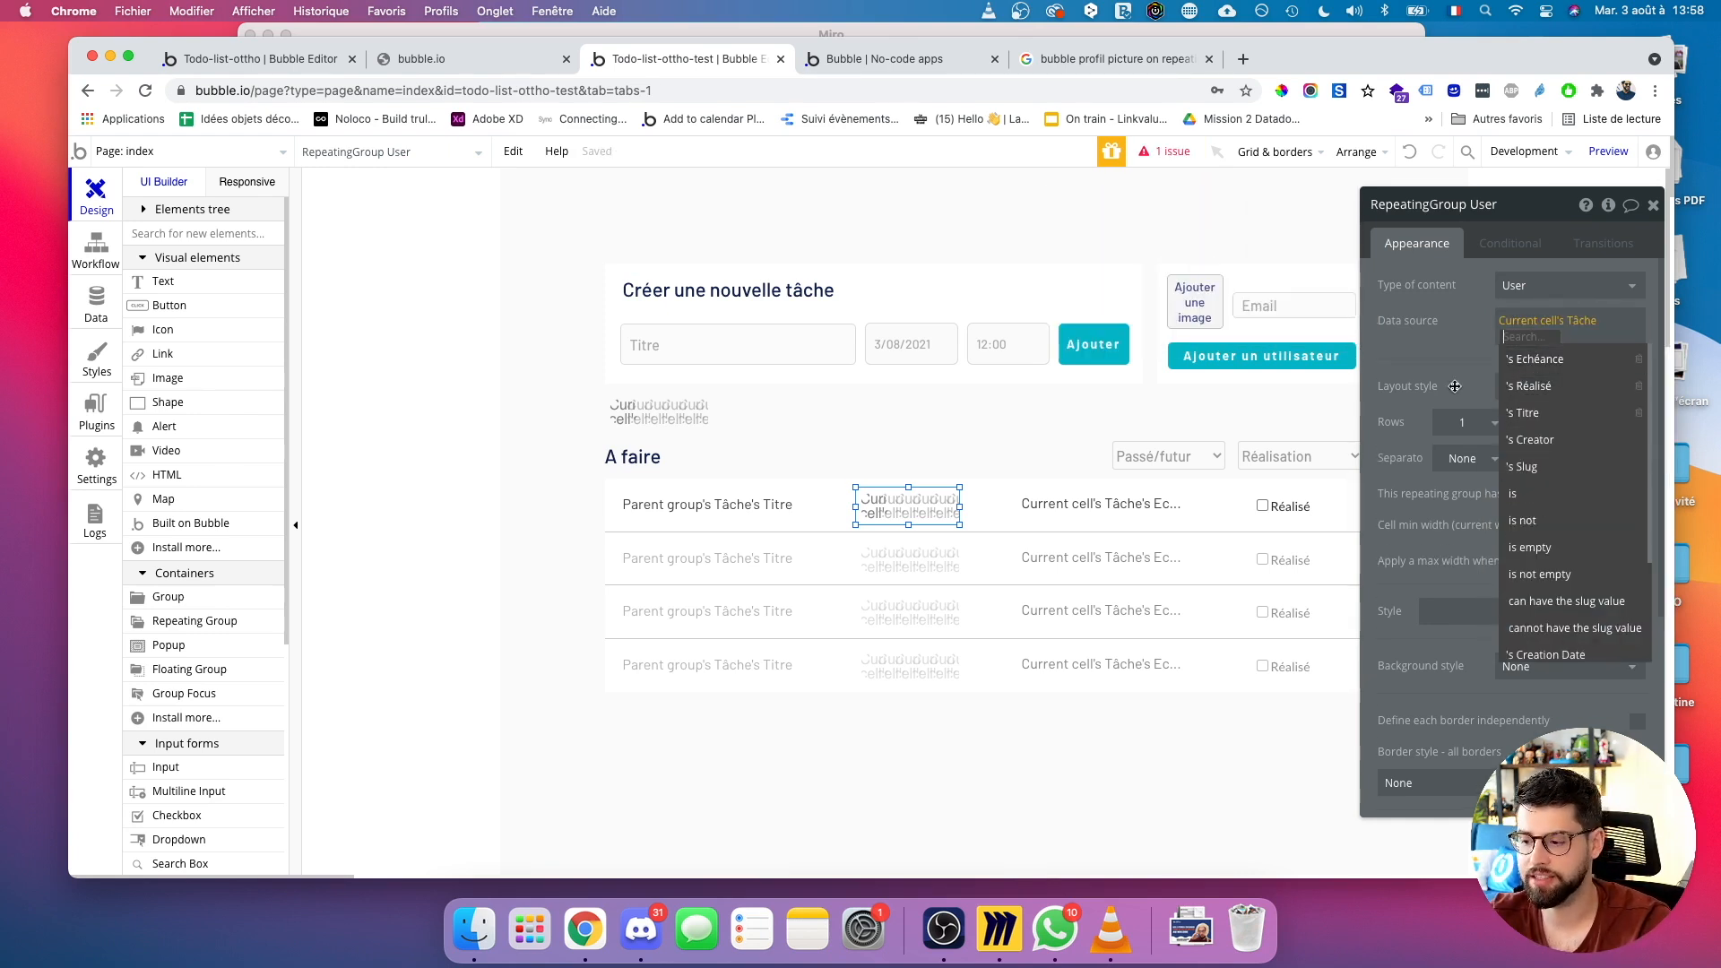
Consult the data model sketch in Miro, then go to the app's Data section.
left_click(1000, 929)
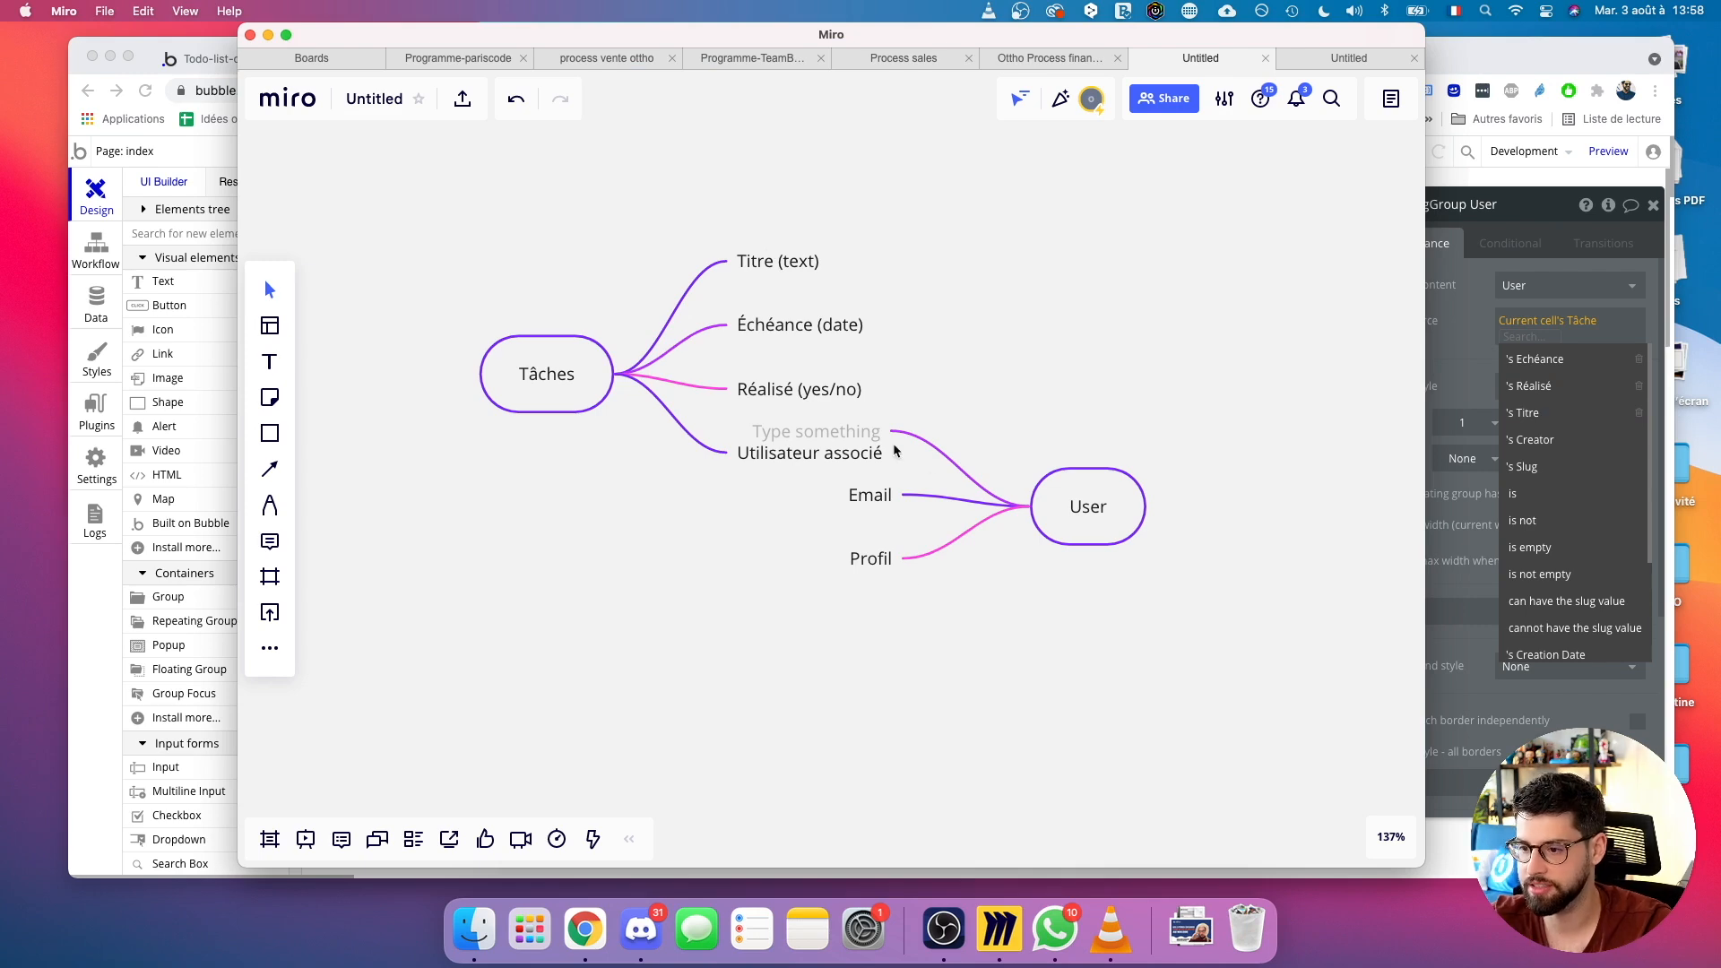
scroll(886, 440, "up", 1)
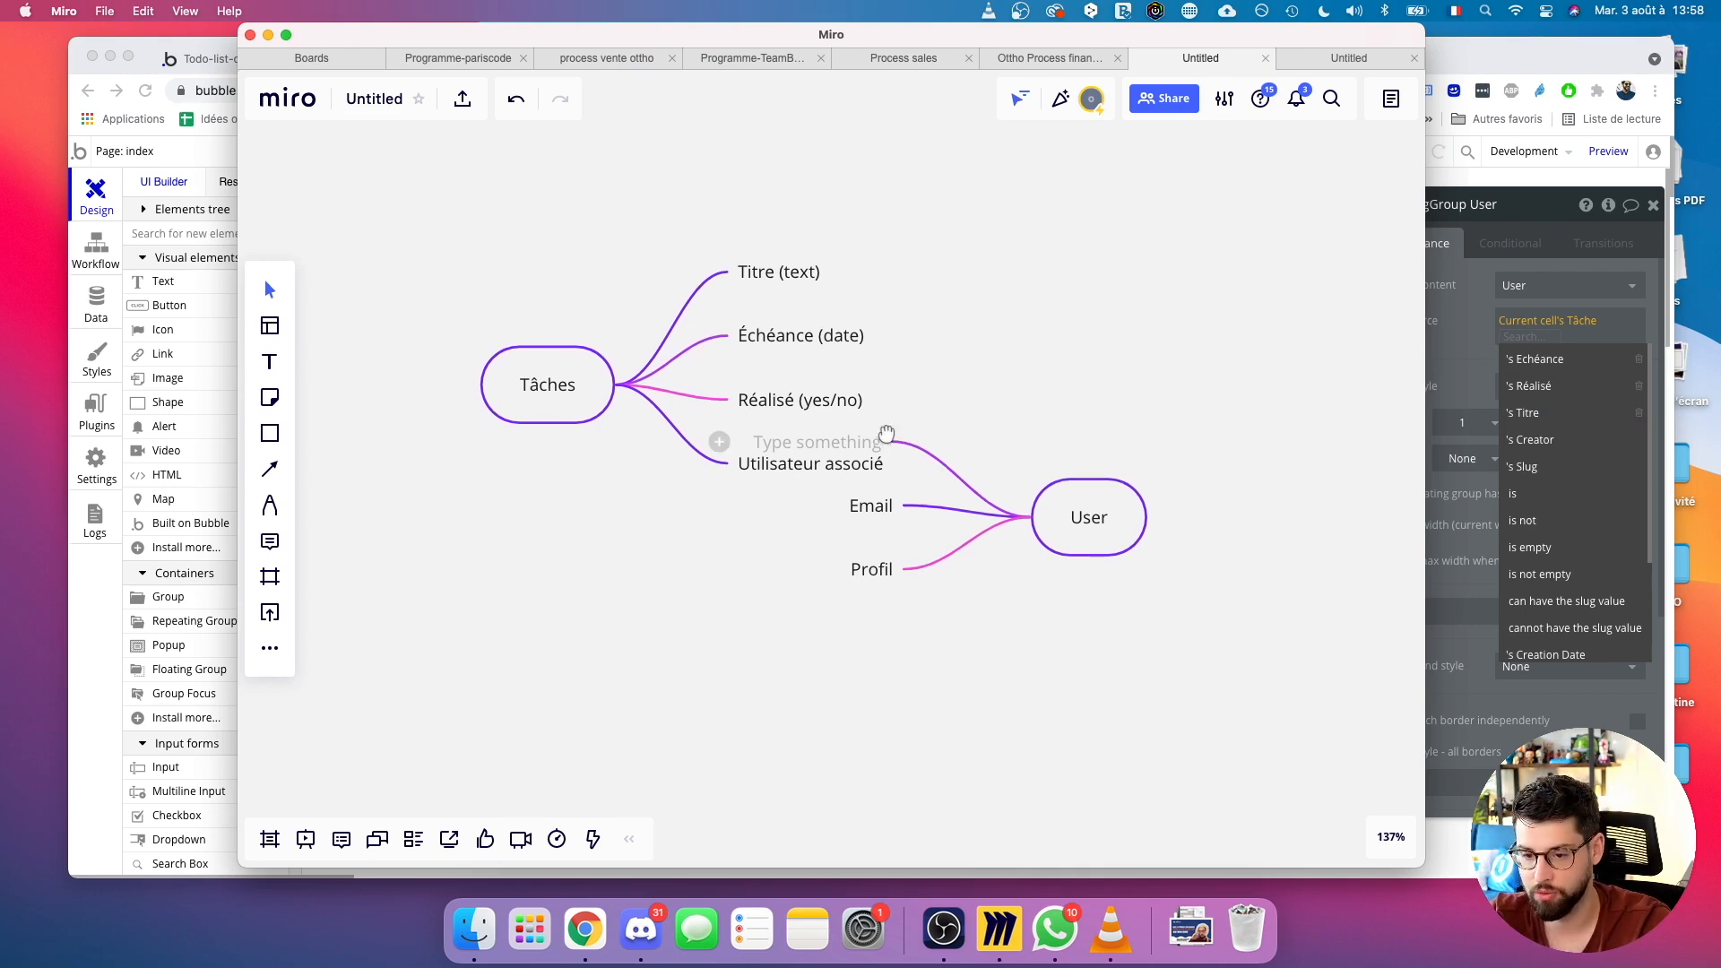
left_click(87, 633)
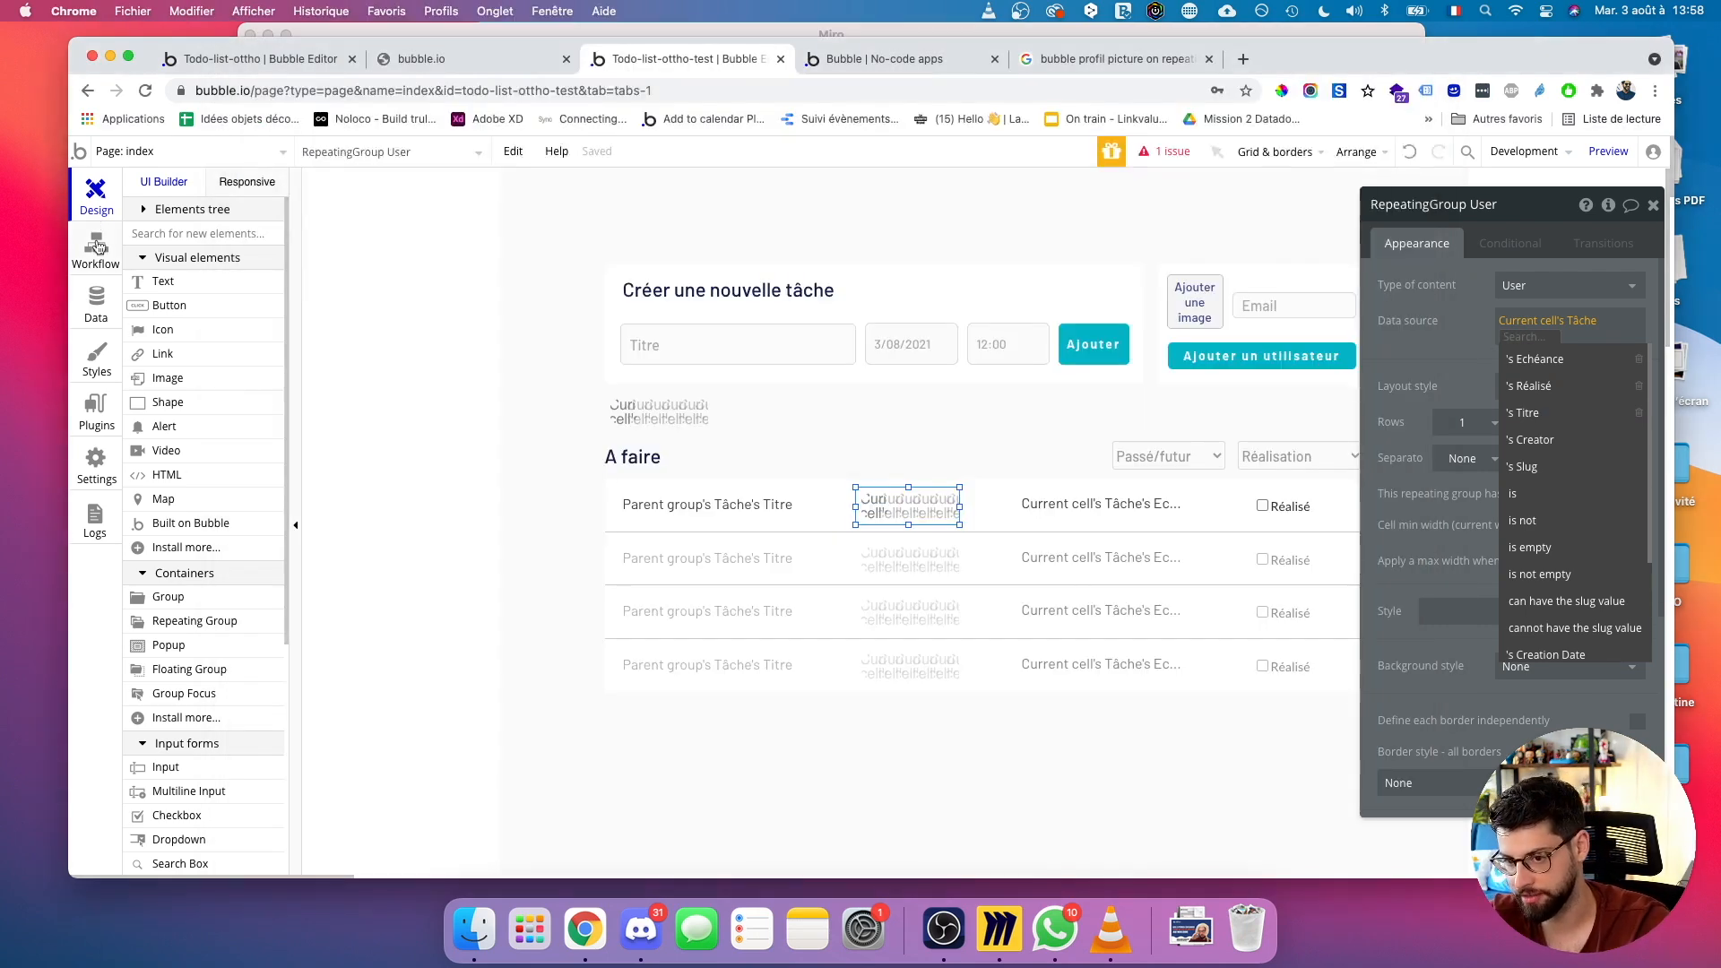
left_click(96, 296)
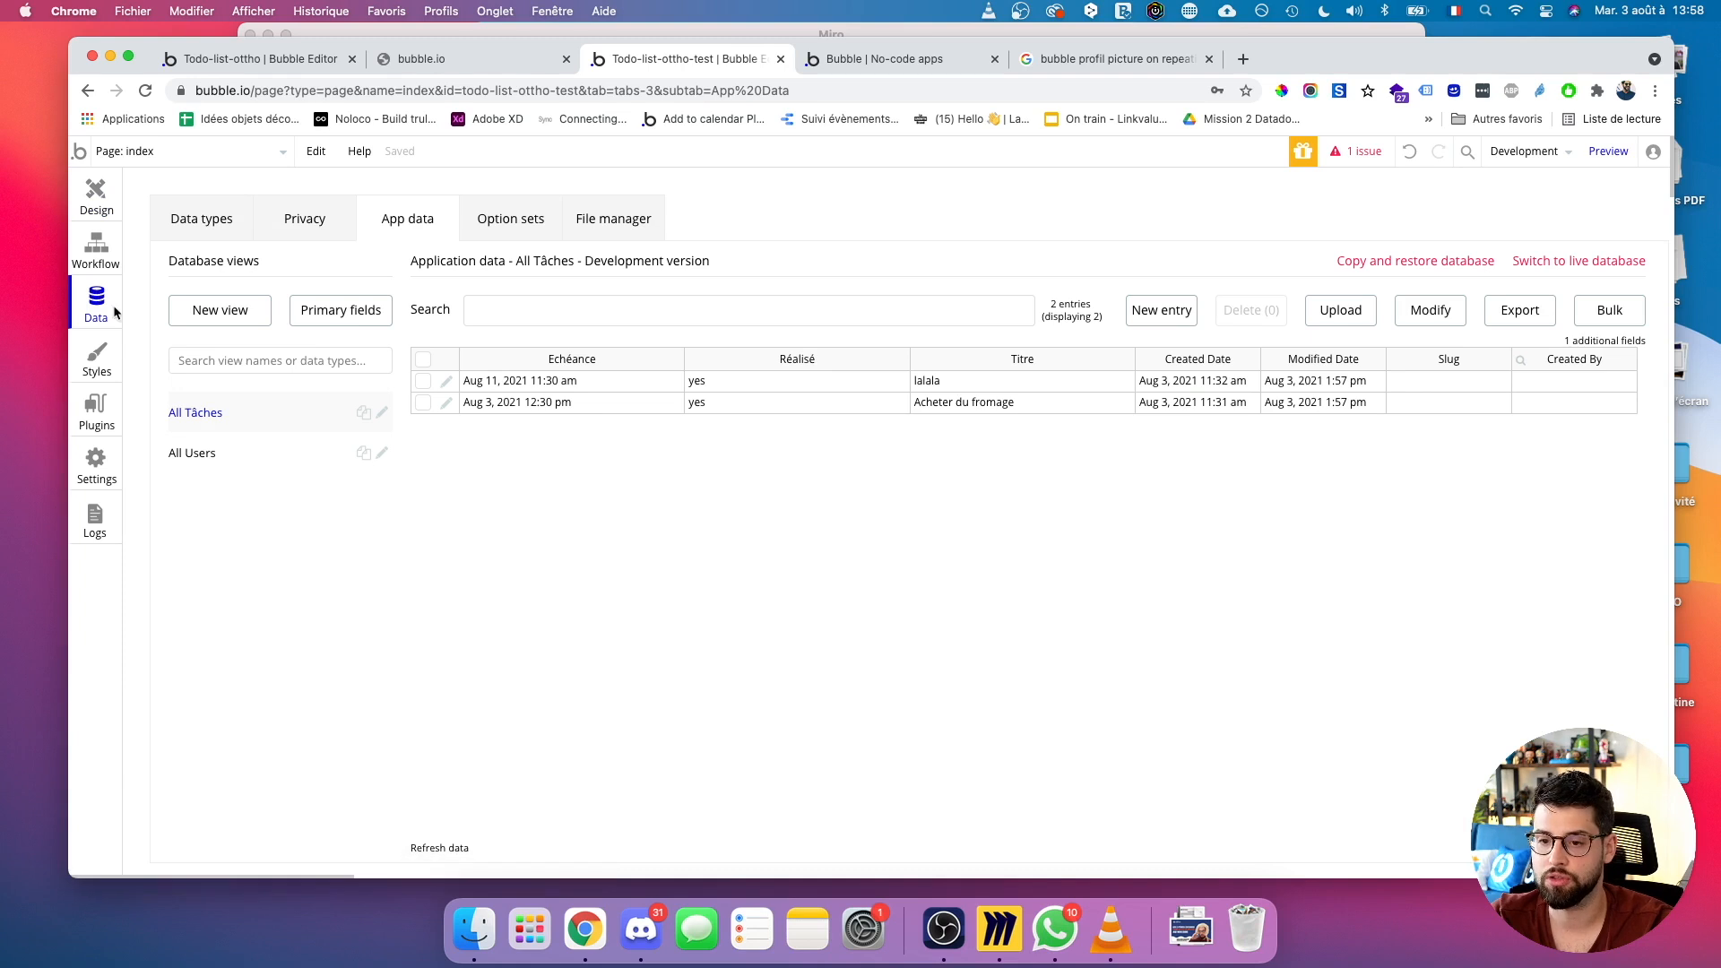
Give Tâche a new 'utilisateur associé' field of type User, marked as a list.
left_click(229, 213)
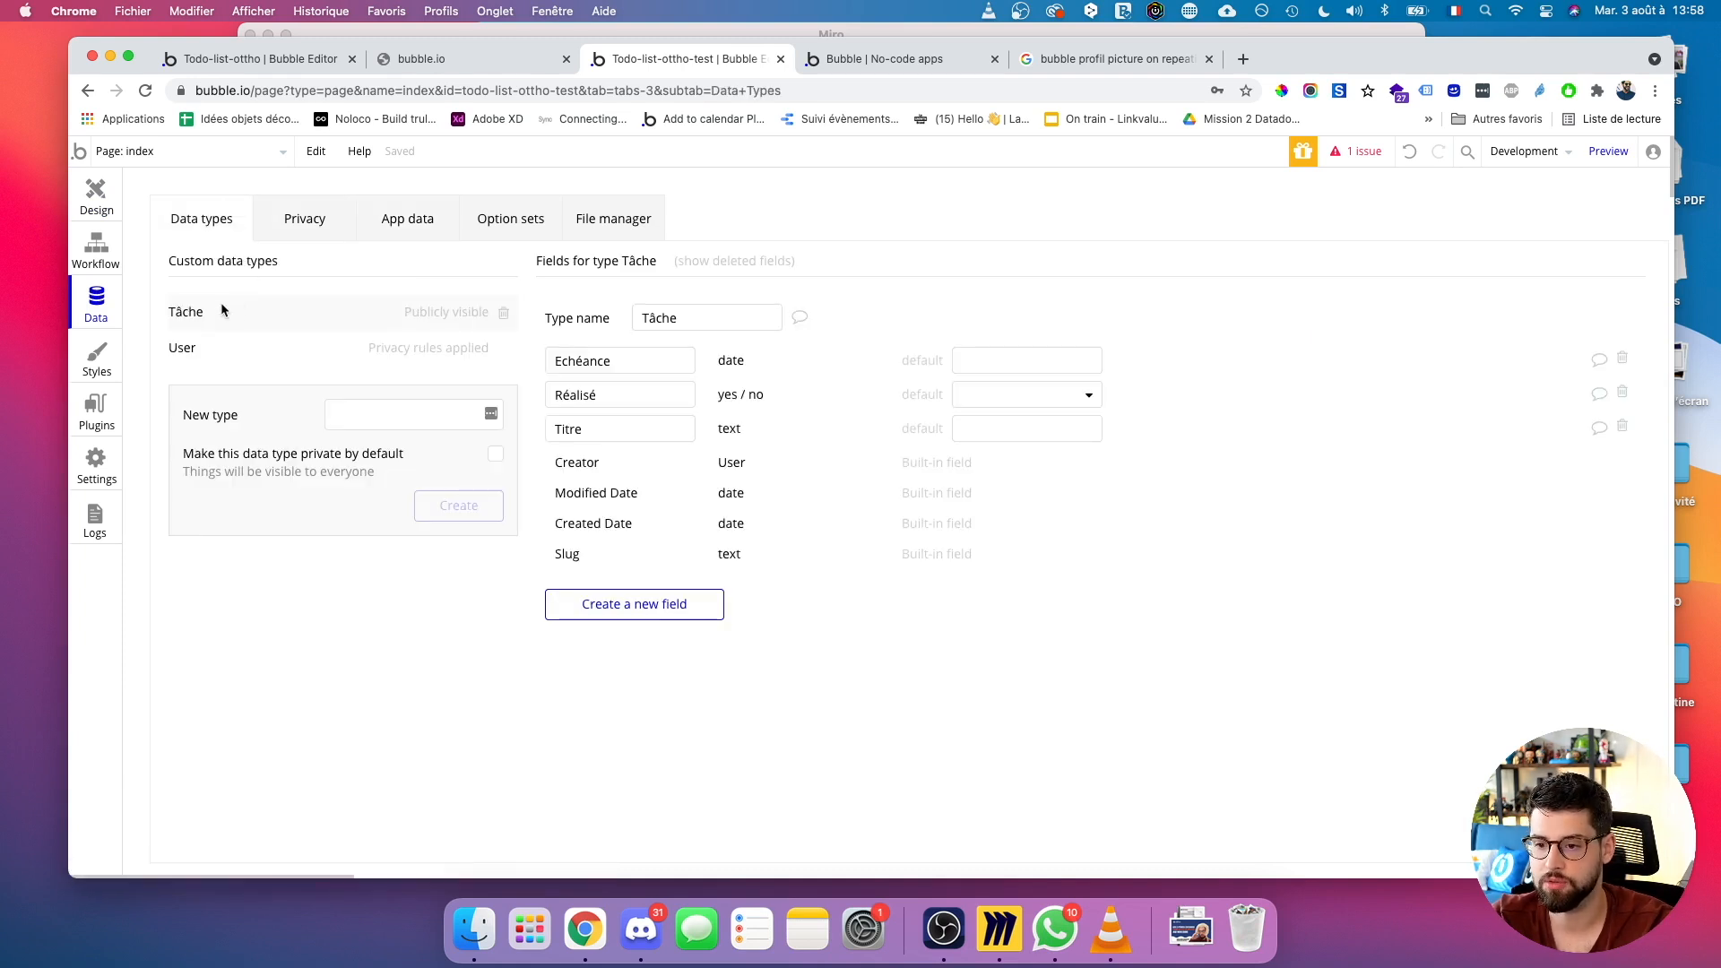
left_click(615, 611)
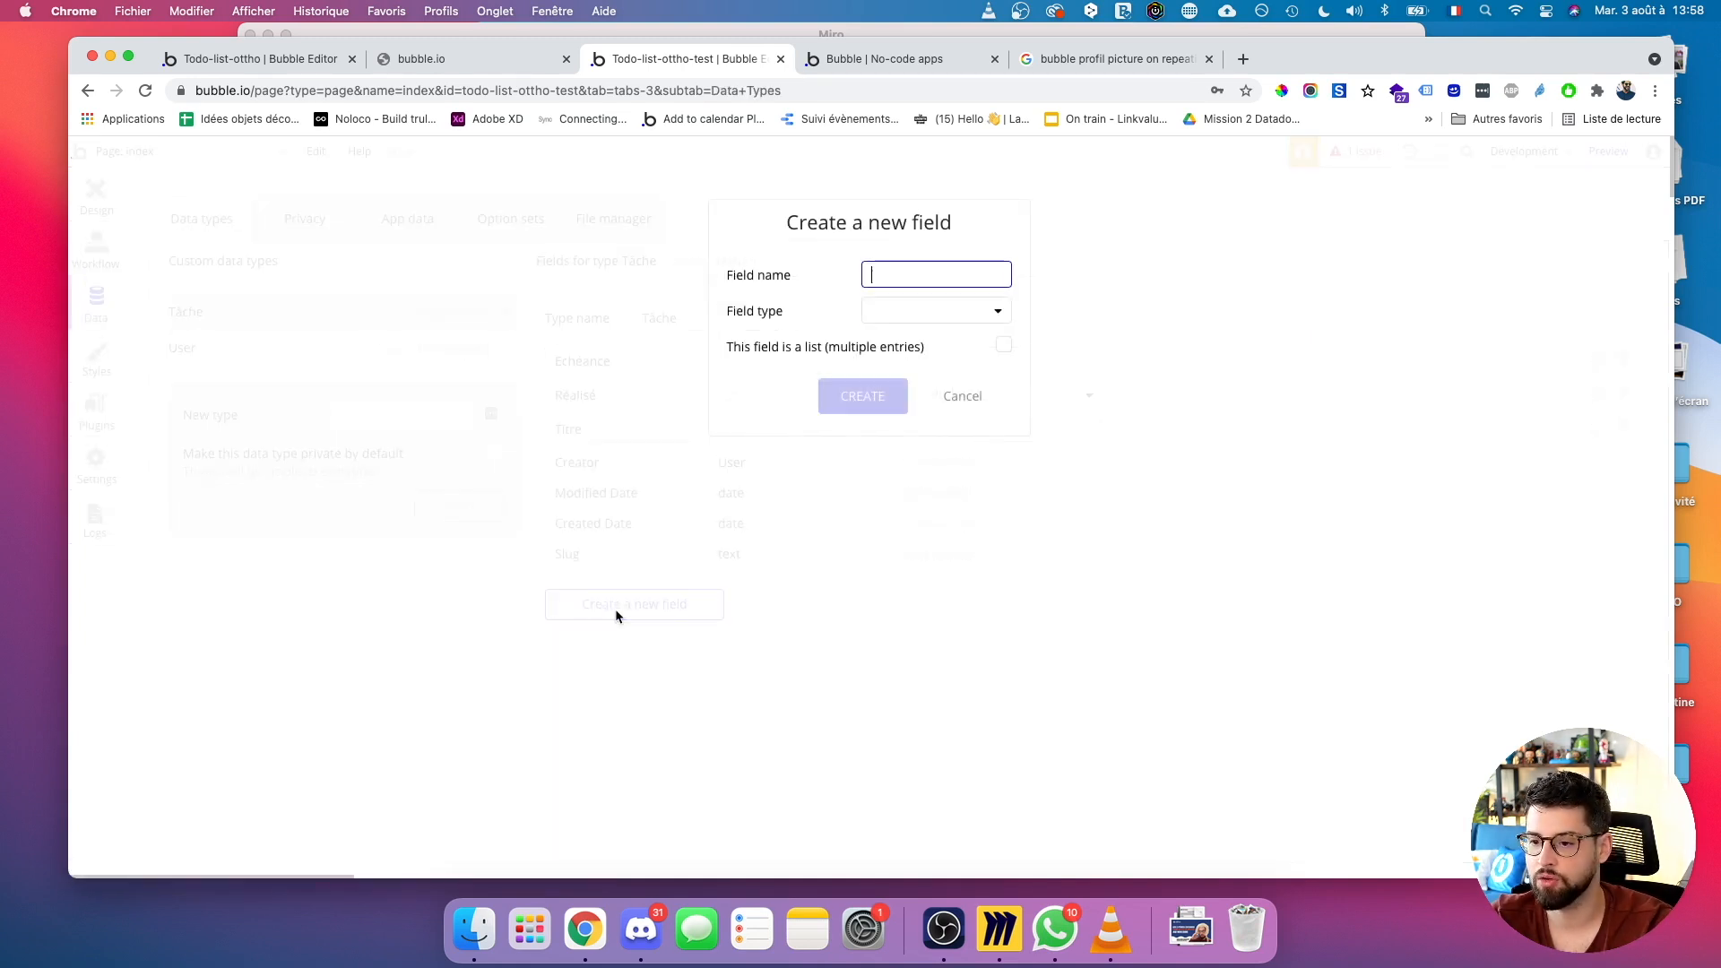
type("utilisa")
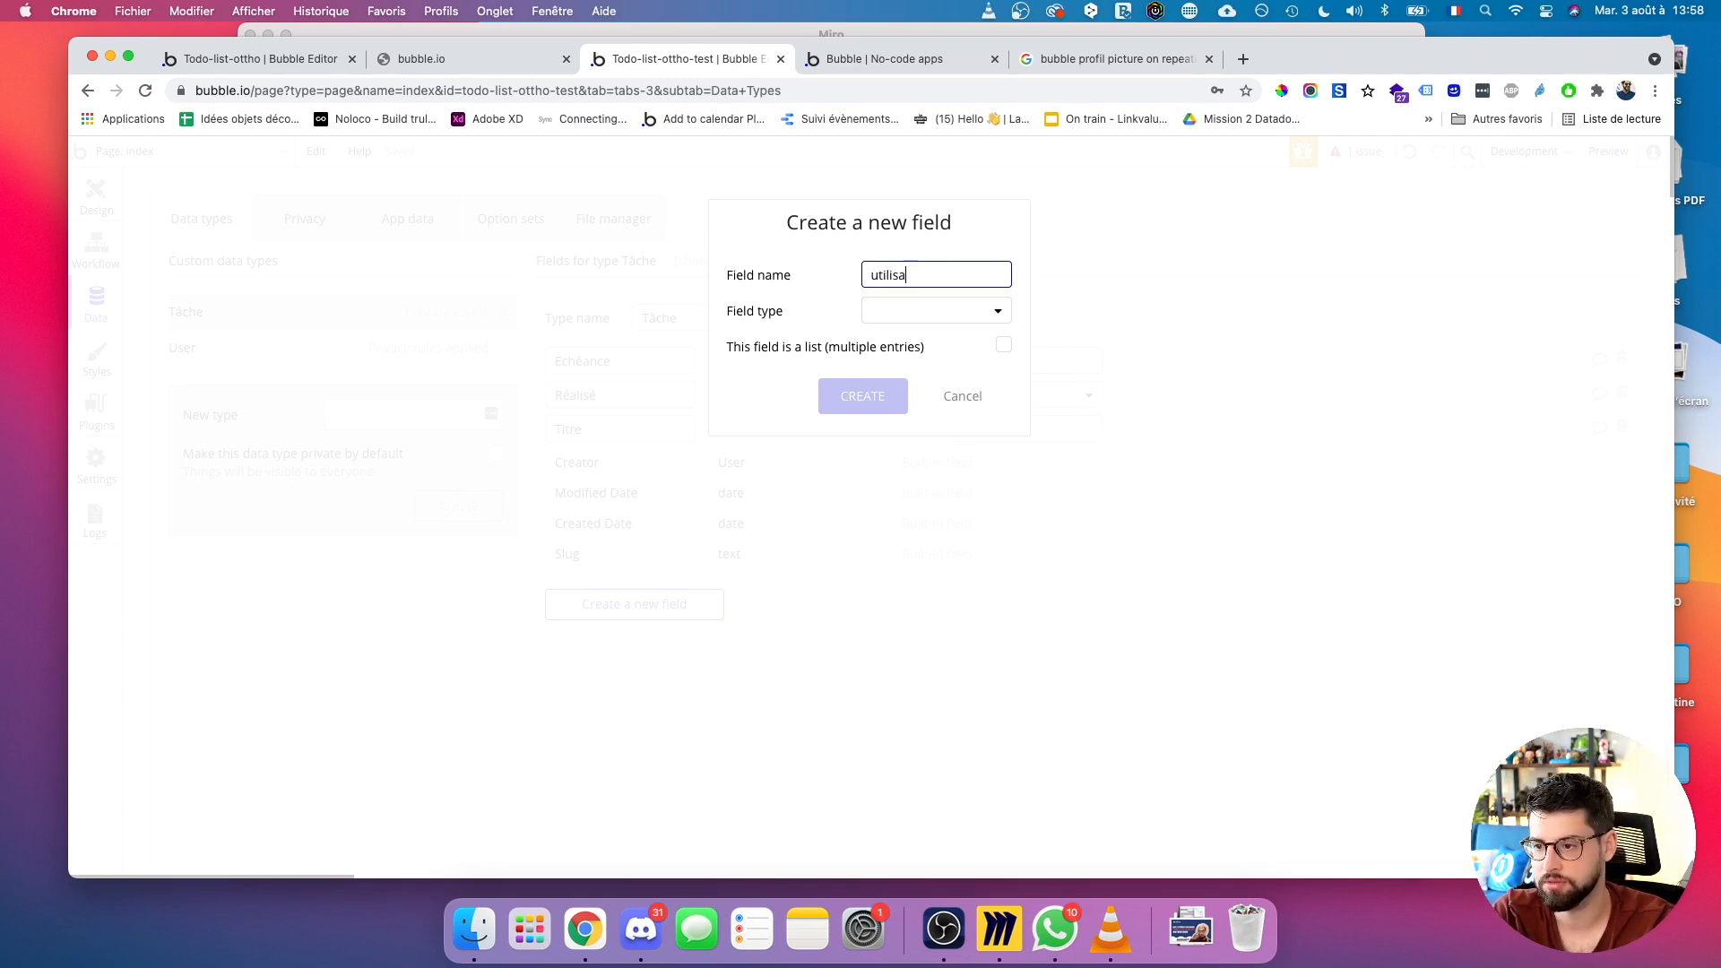
type("teur associé")
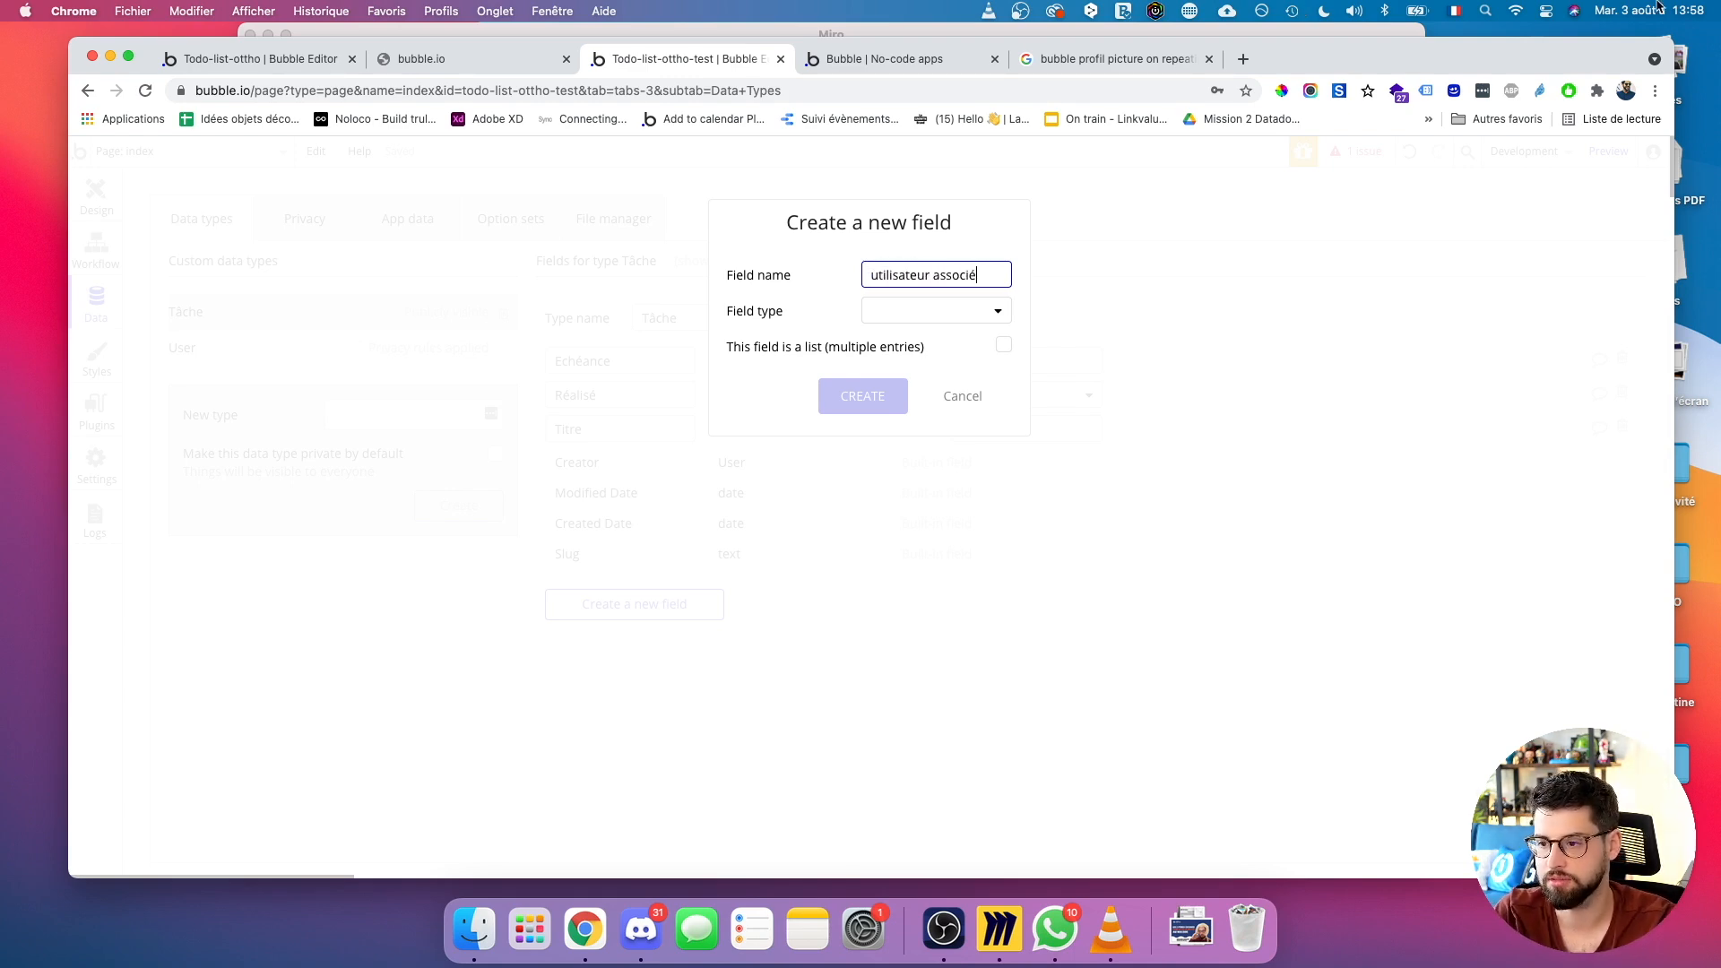
left_click(949, 319)
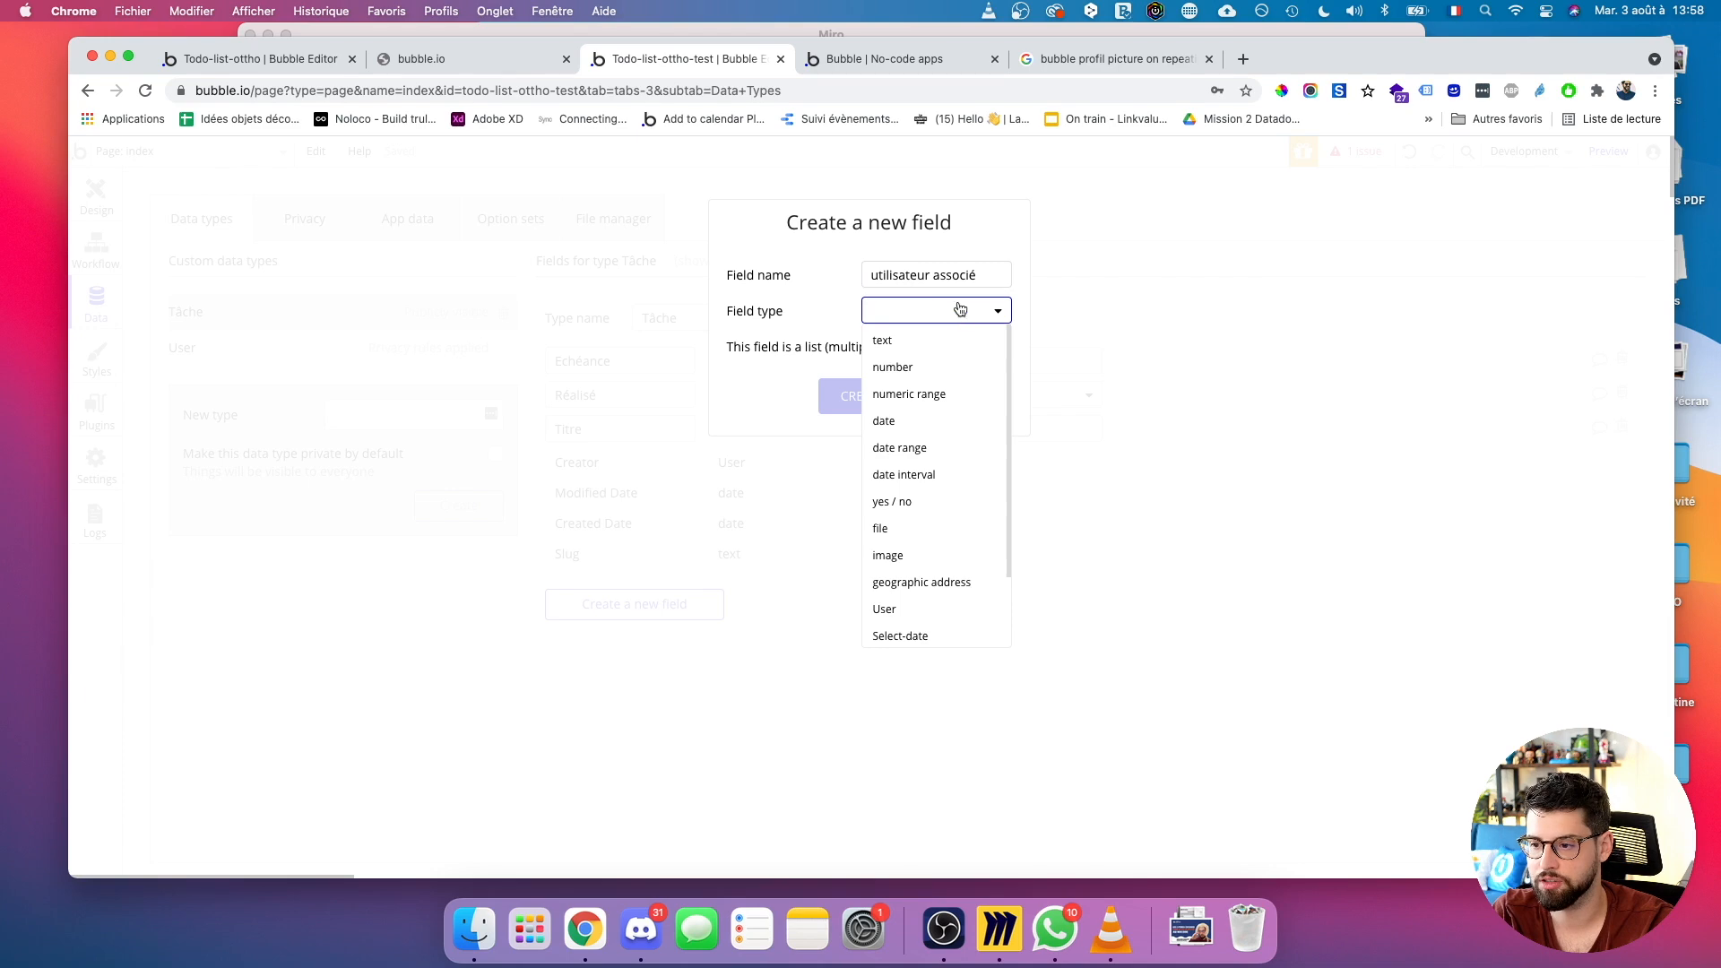
left_click(882, 611)
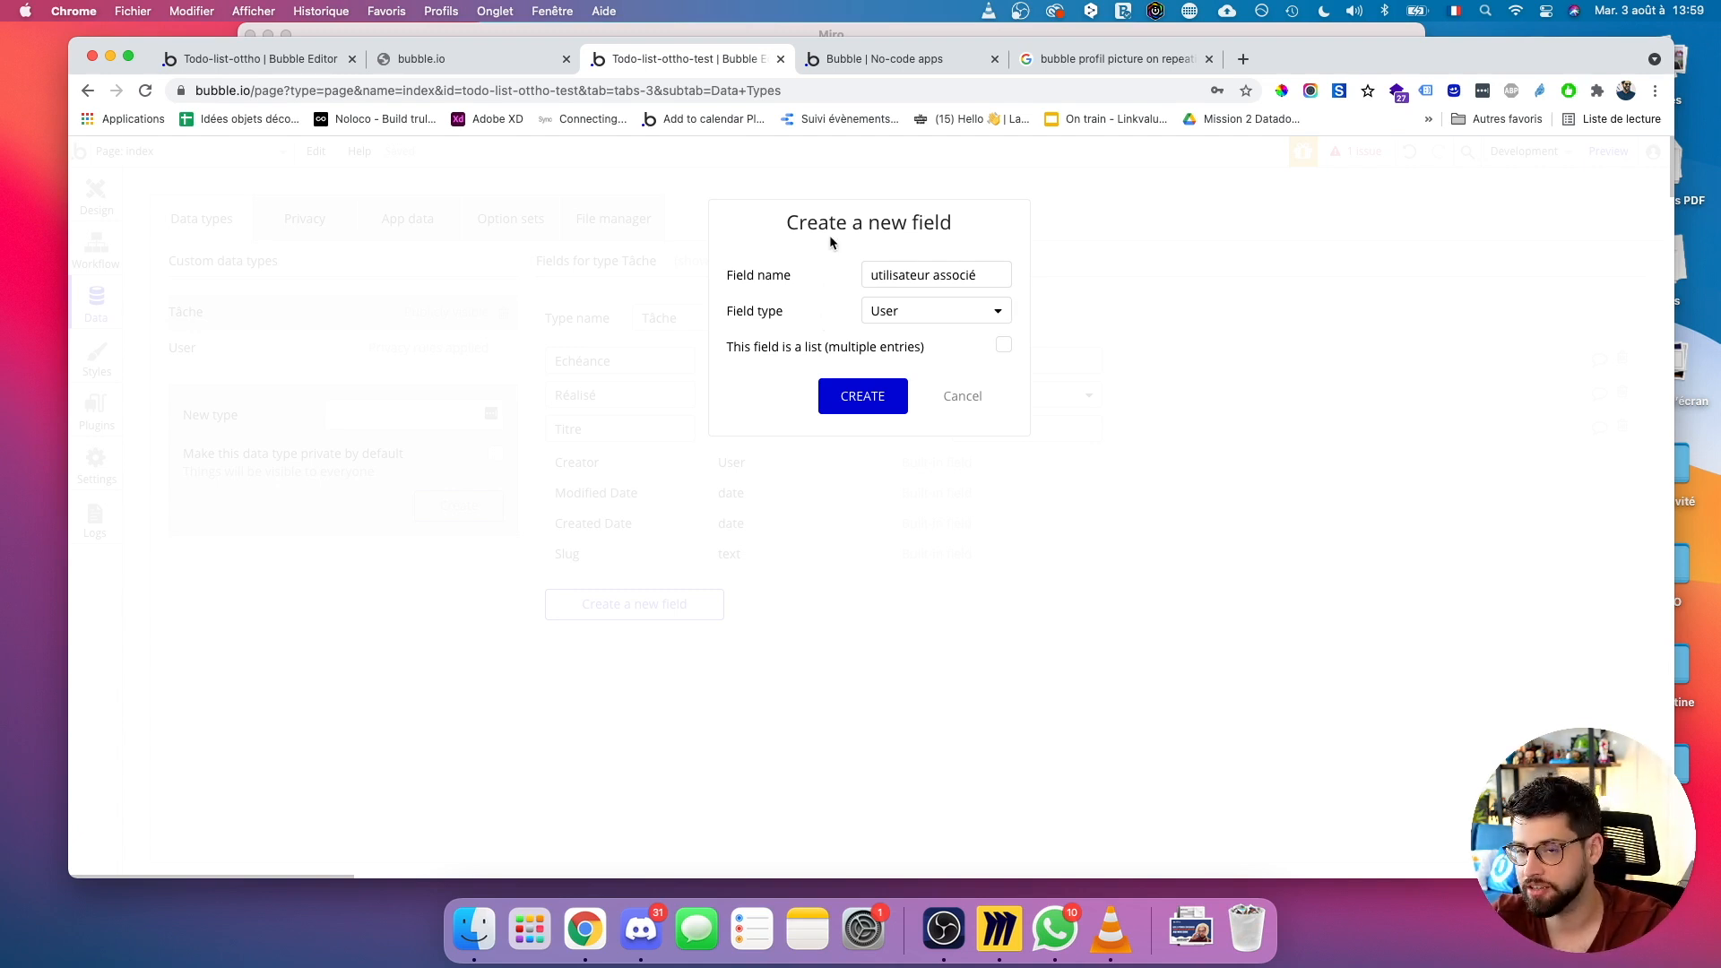
left_click(1005, 349)
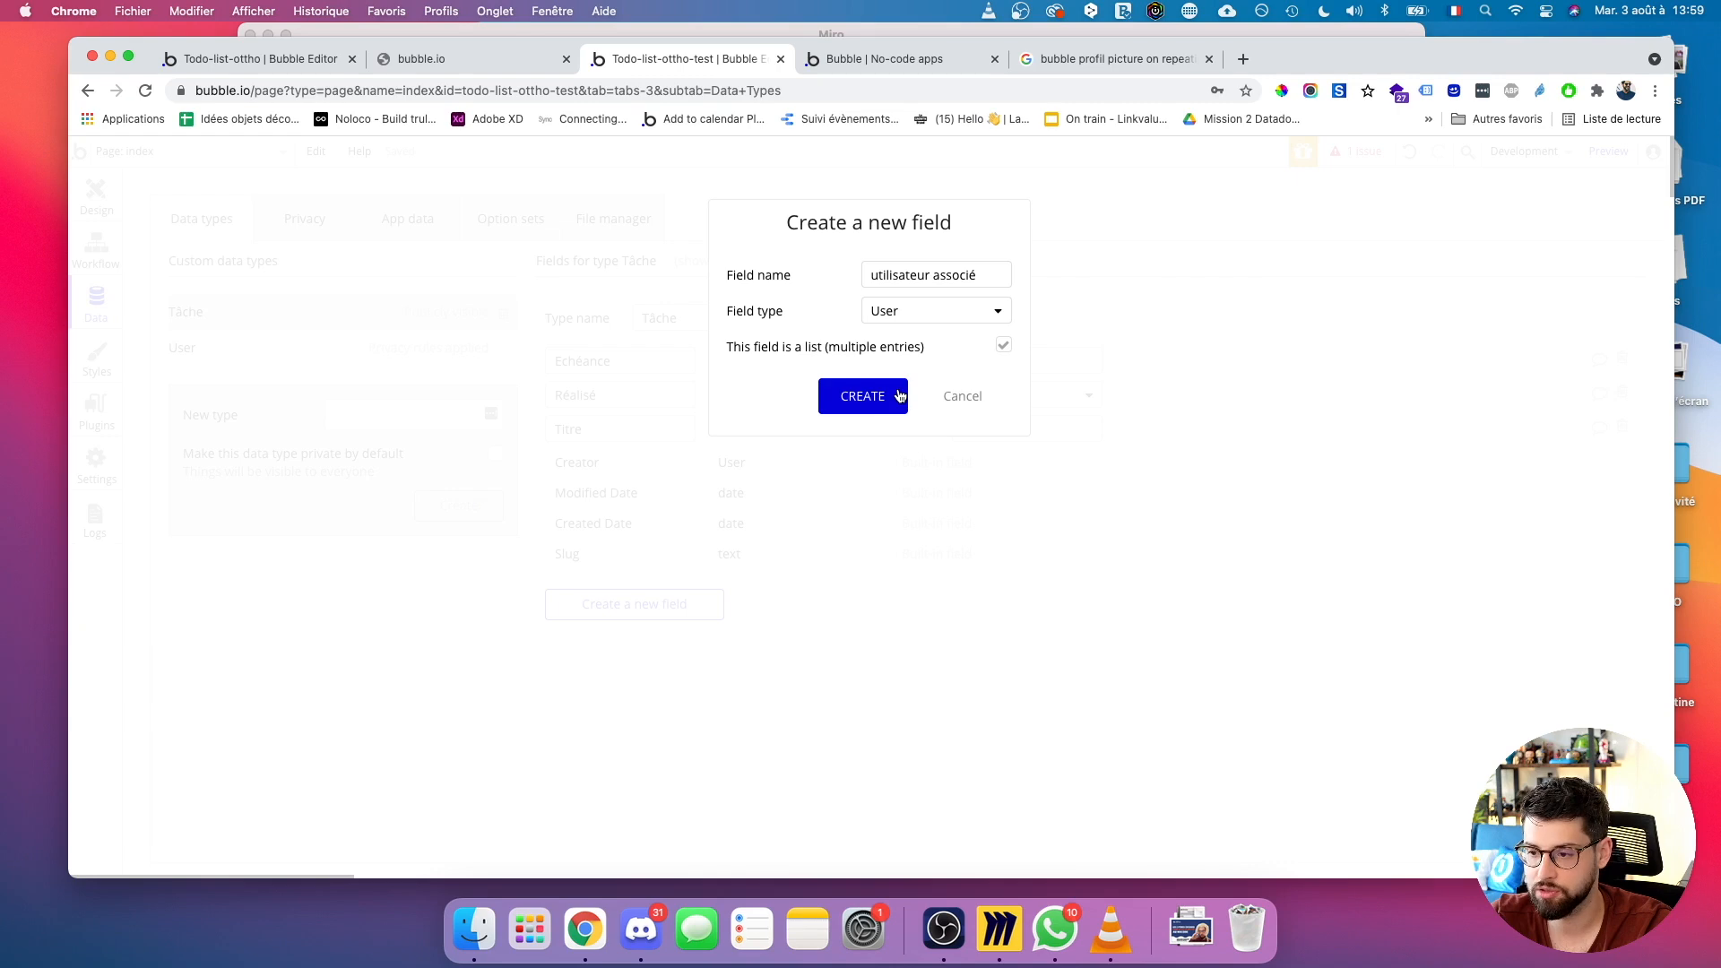
left_click(888, 399)
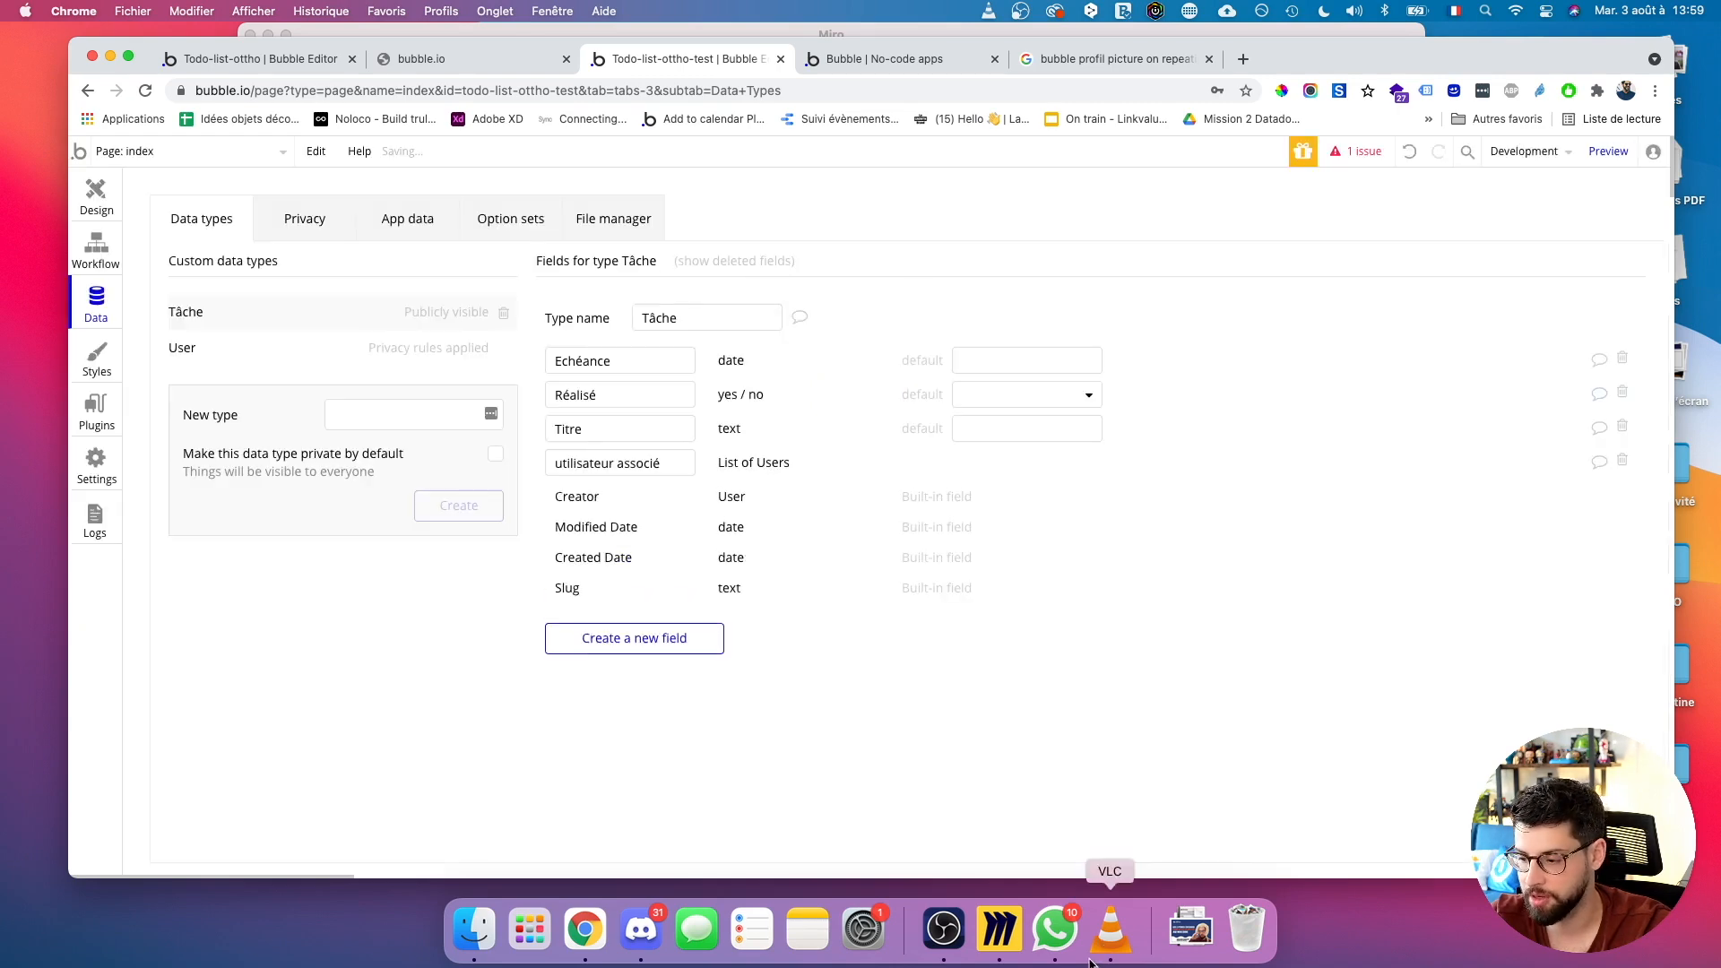
left_click(992, 932)
Link the left User node, with Email and Profil branches, to Utilisateur associé in Miro.
left_click(1115, 538)
left_click_drag(1115, 538, 647, 600)
left_click(452, 522)
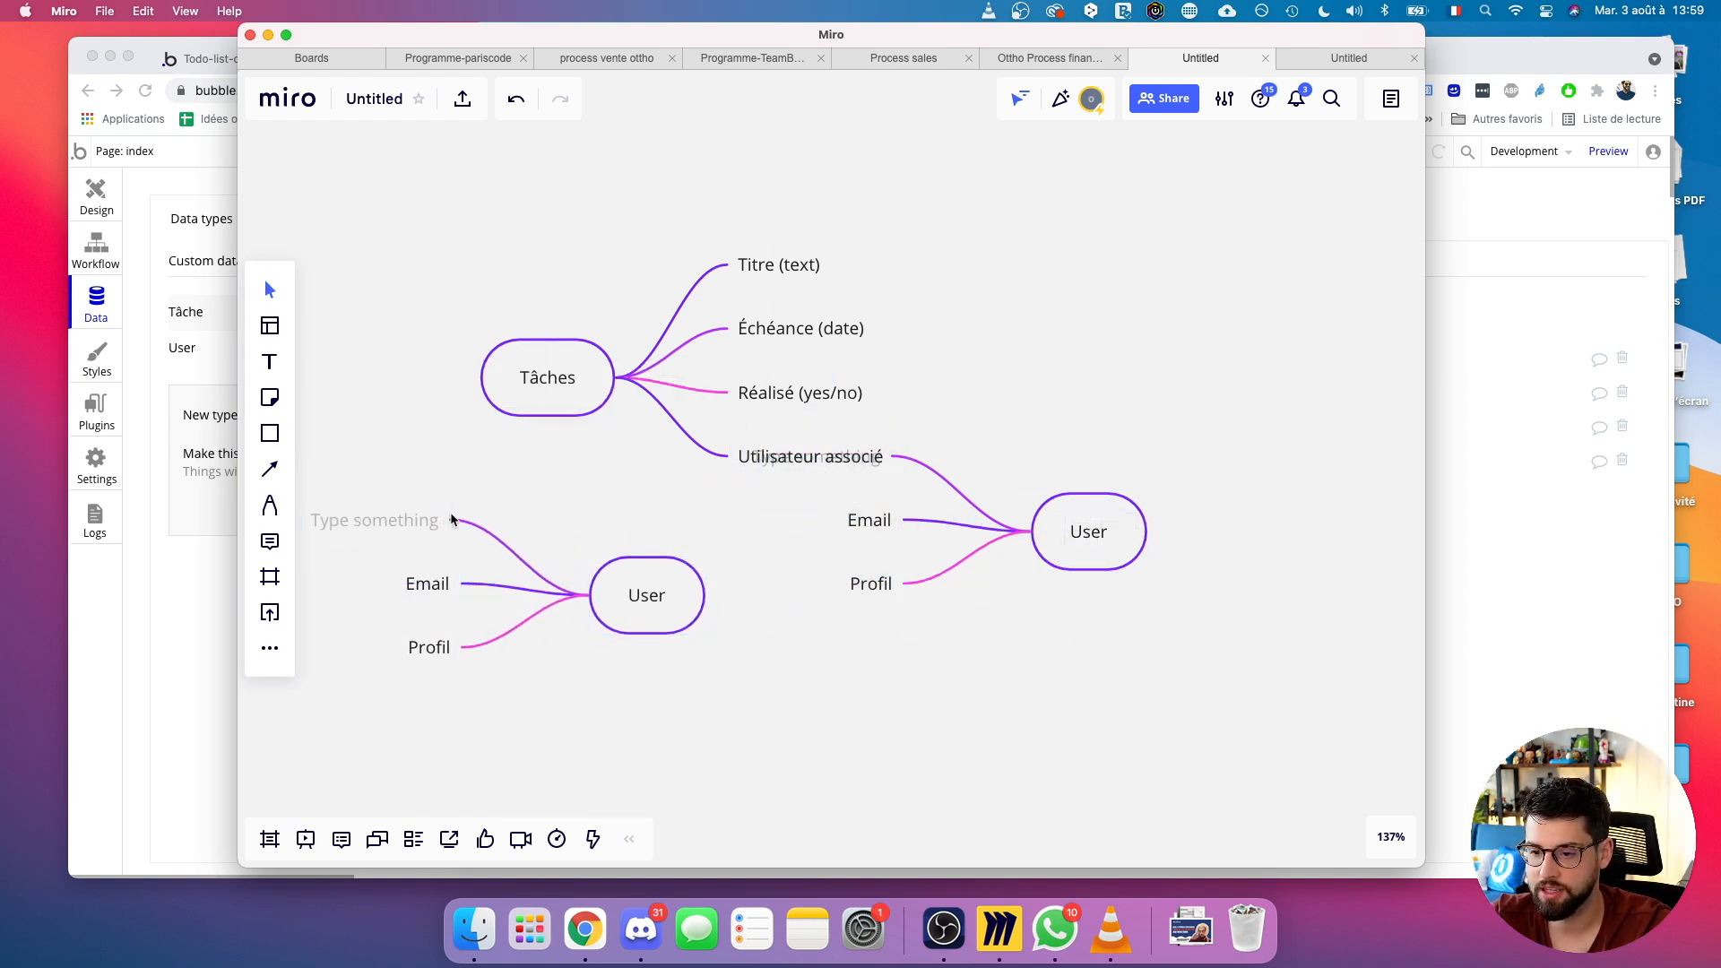
left_click(458, 526)
left_click_drag(459, 526, 872, 468)
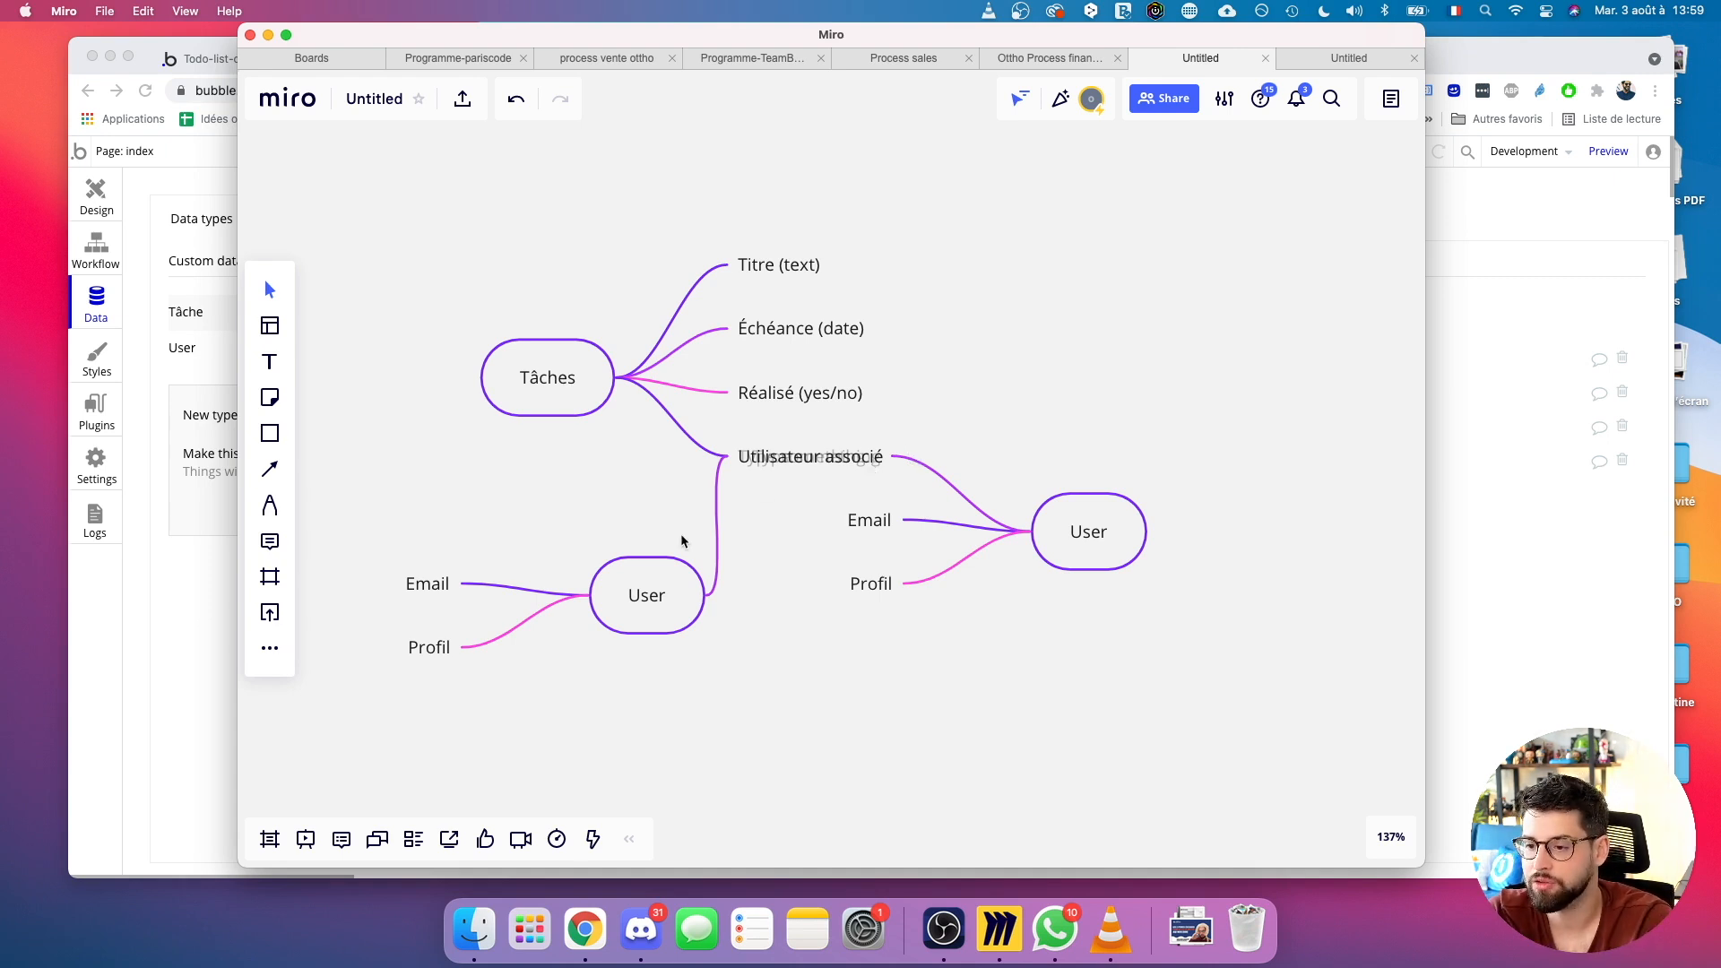
left_click_drag(639, 570, 758, 459)
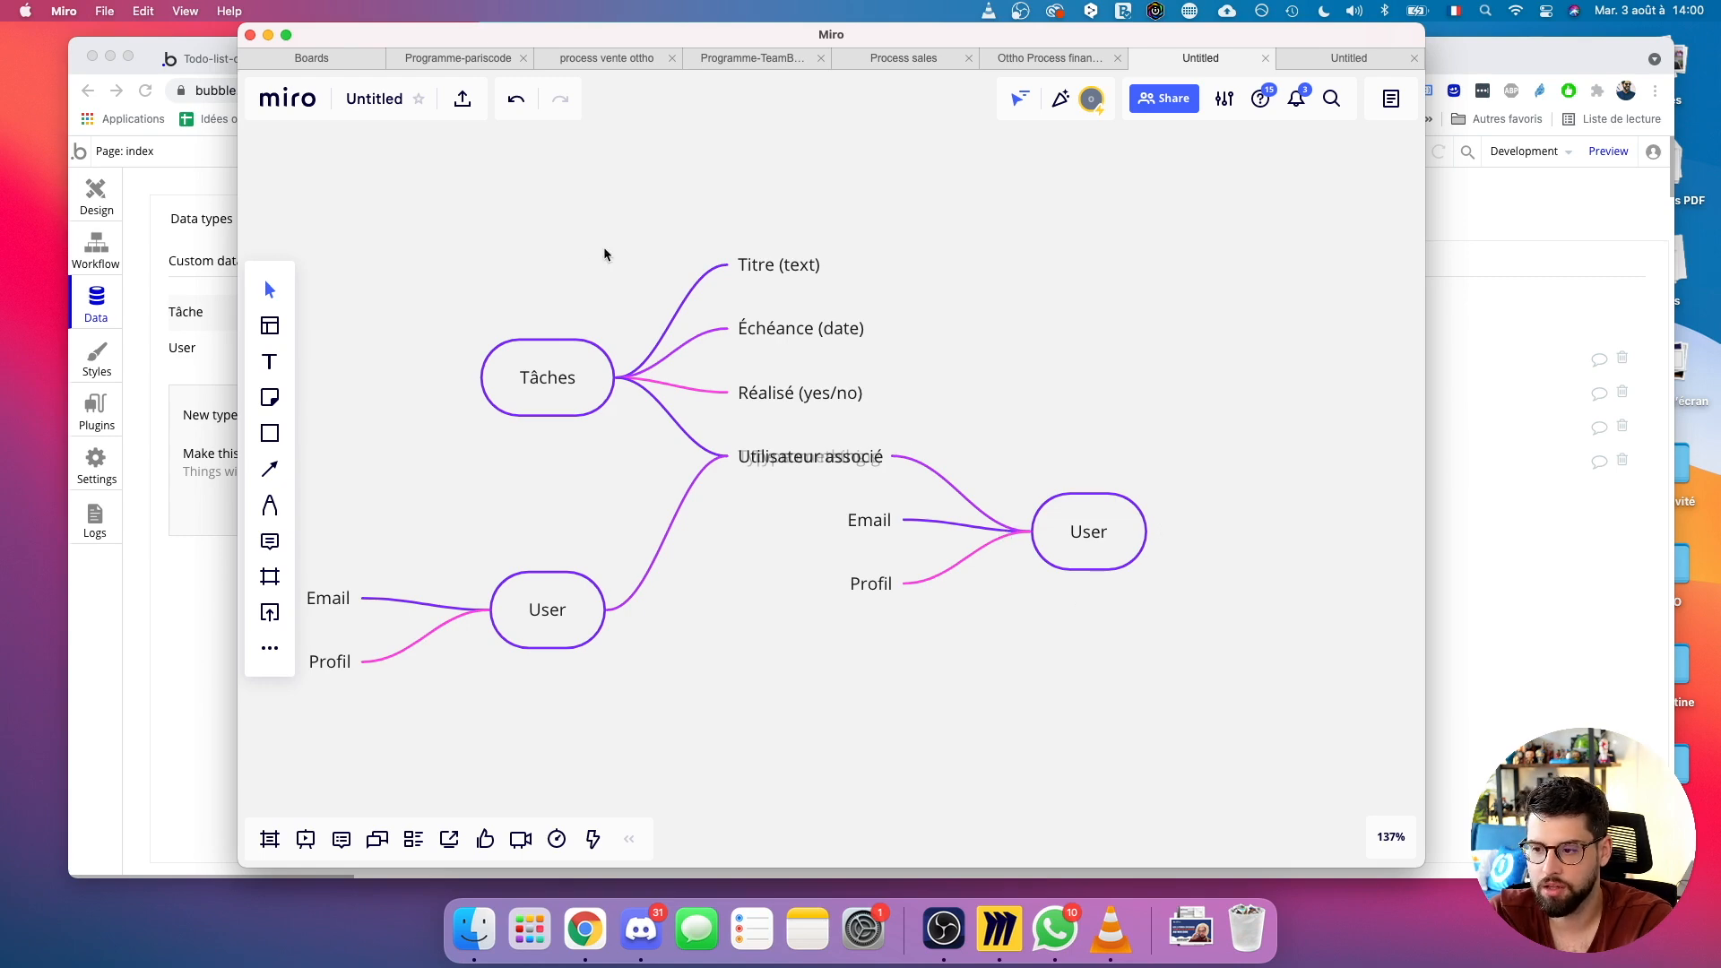
Rename the Tâche field from 'utilisateur associé' to 'utilisateur associés'.
left_click(1582, 561)
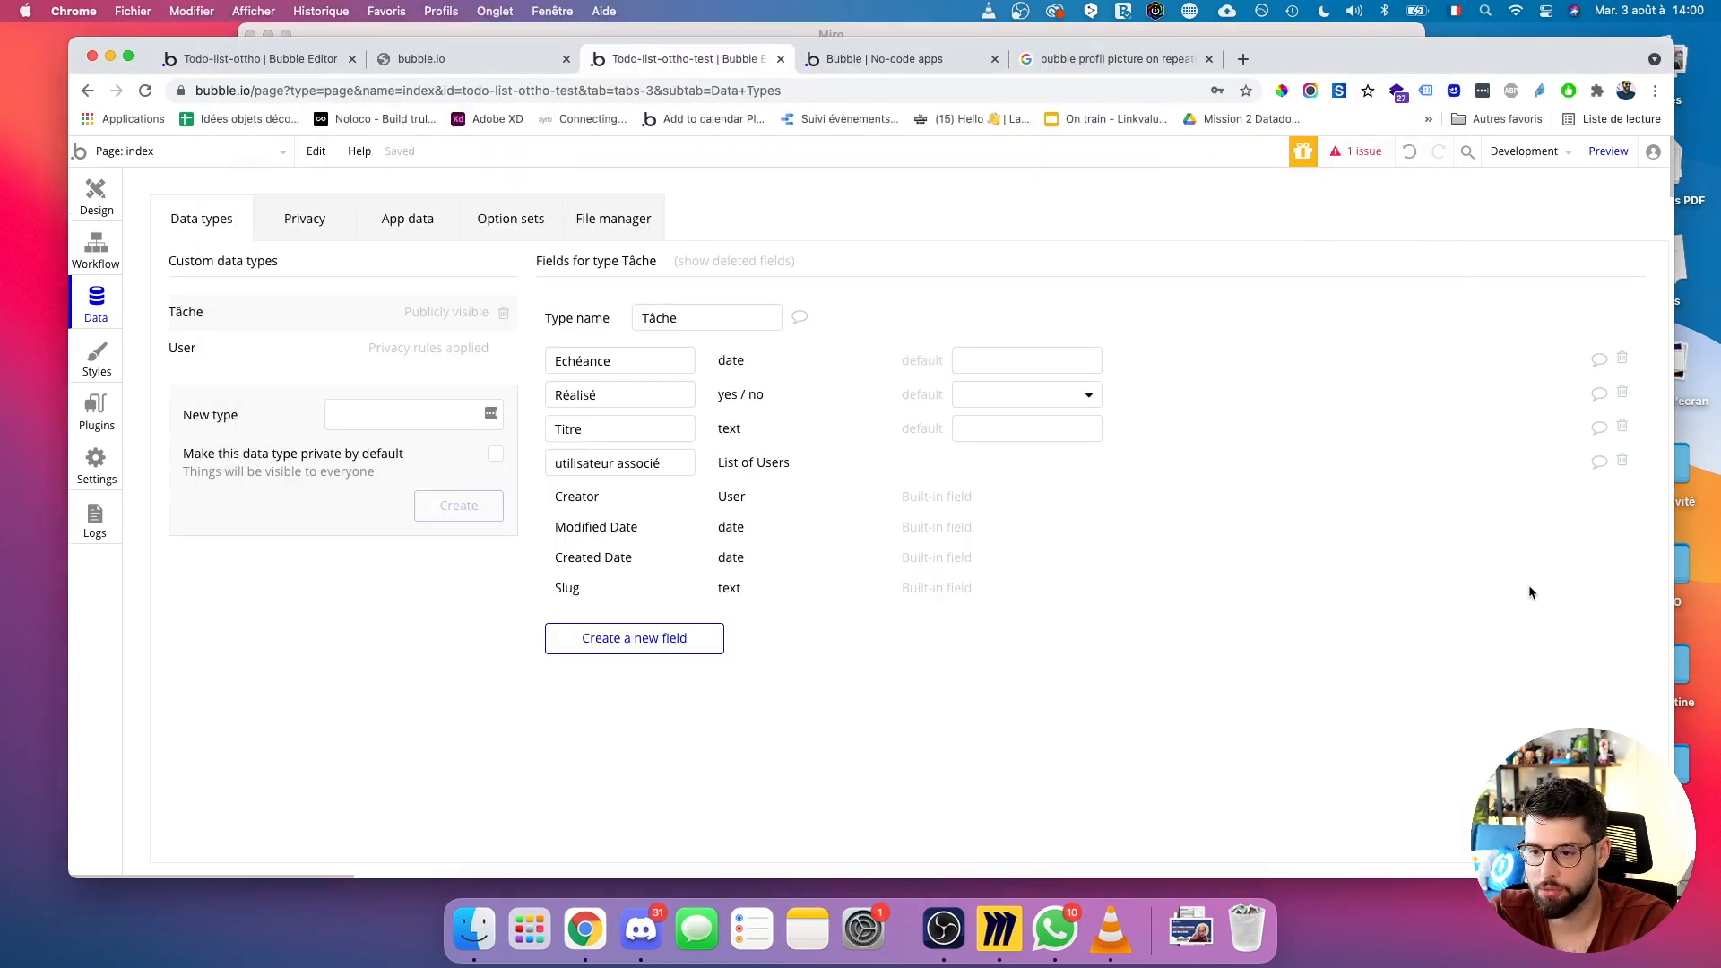
left_click(663, 466)
type("s")
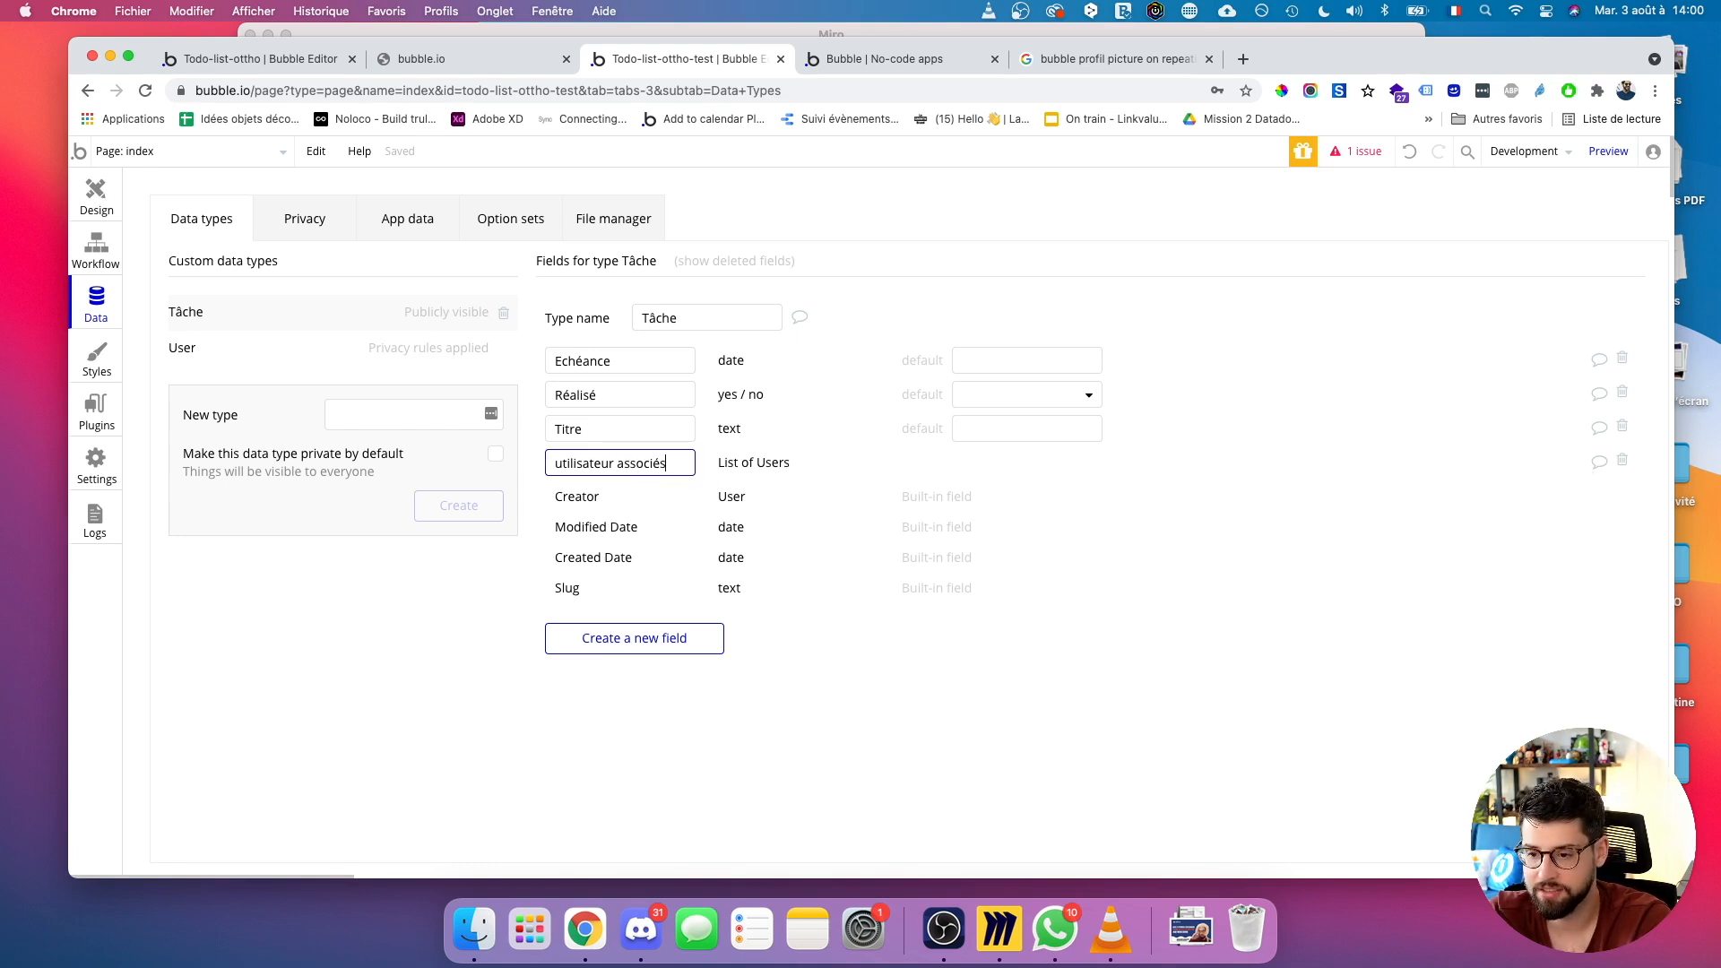
Set RepeatingGroup User's data source to Current cell's Tâche's utilisateurs associés.
left_click(90, 191)
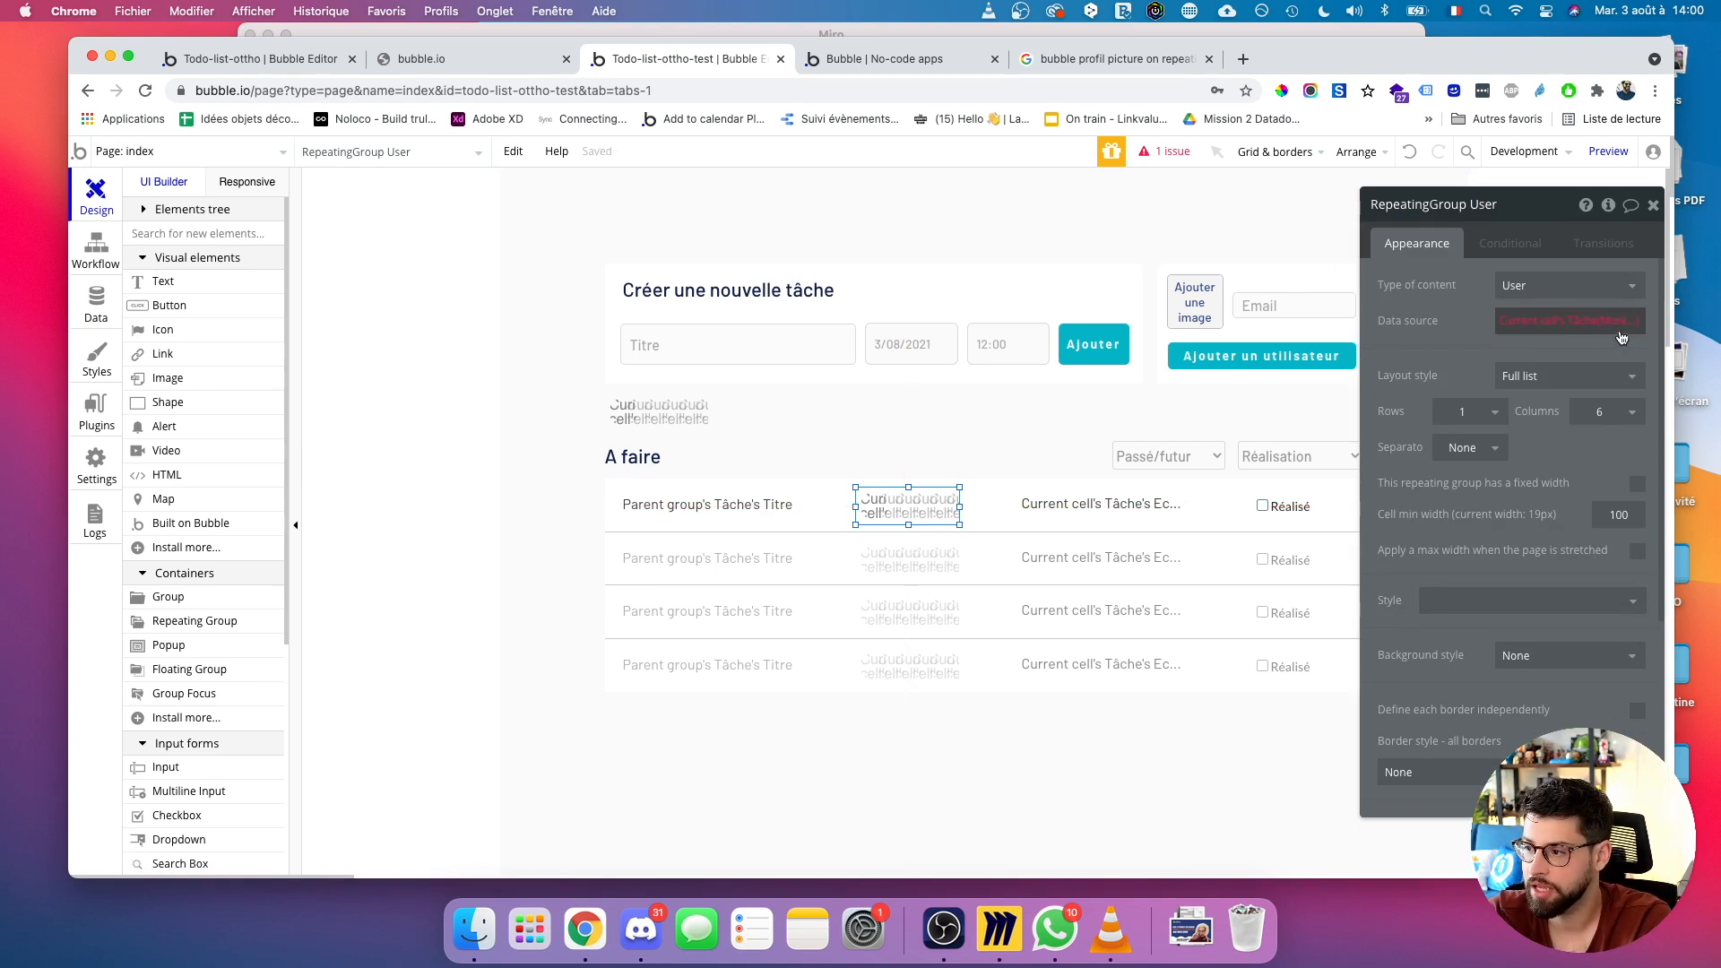
left_click(1616, 323)
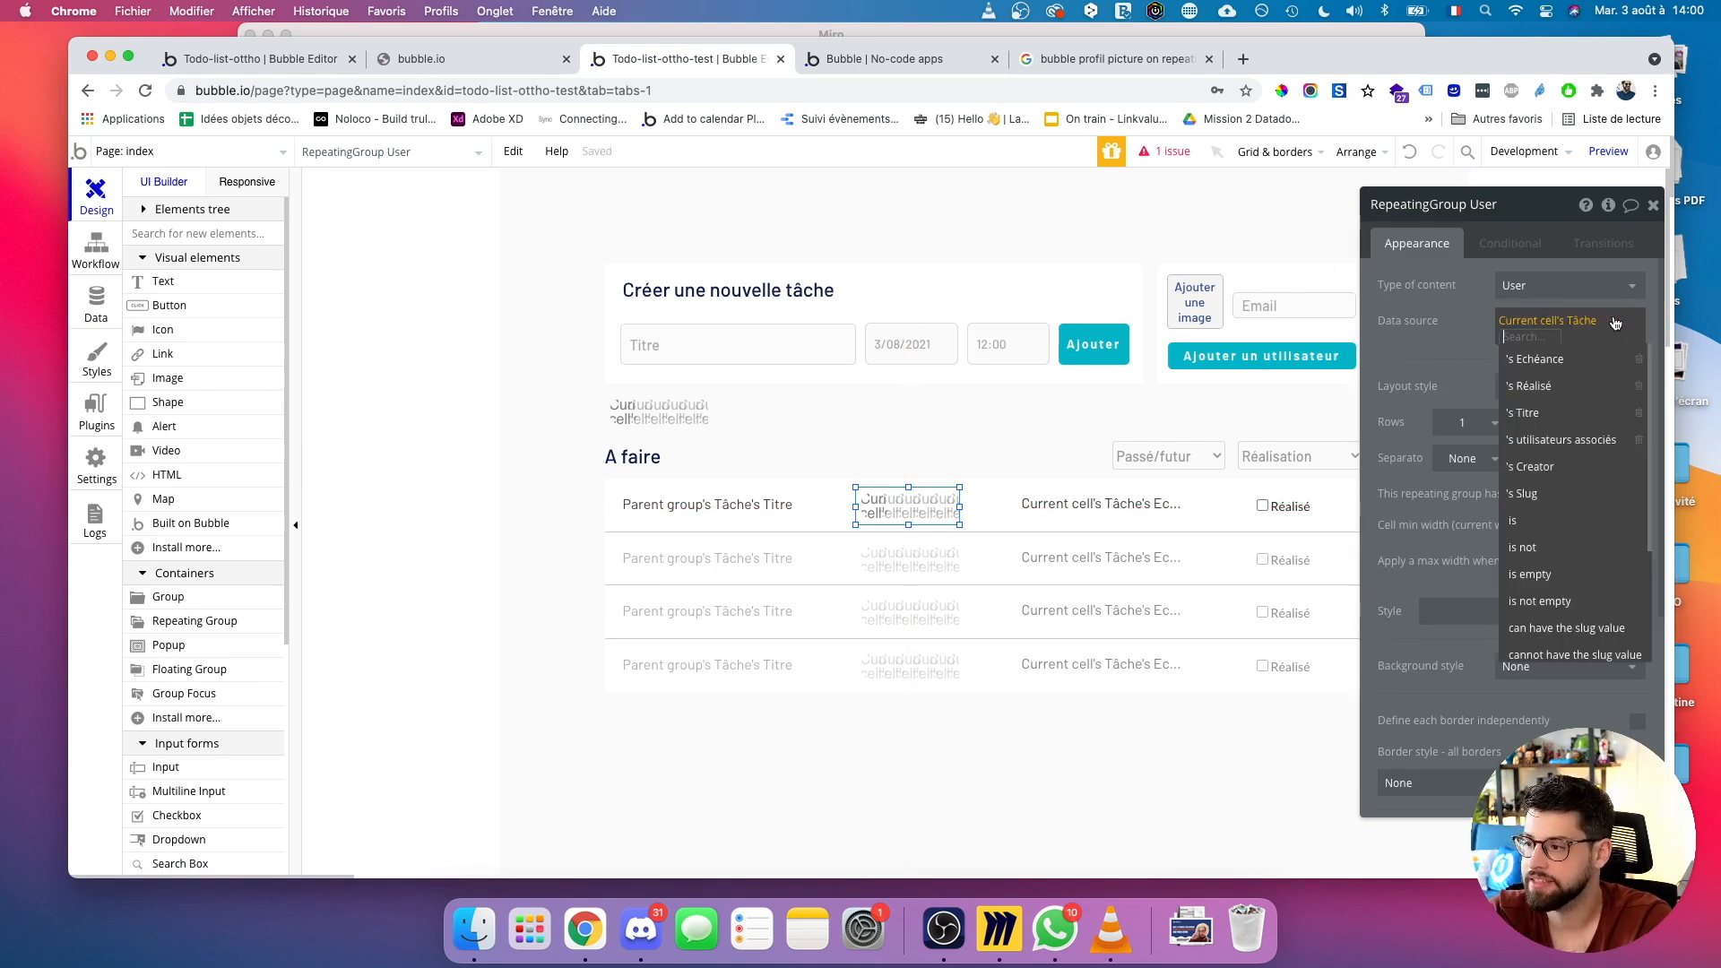
left_click(1542, 439)
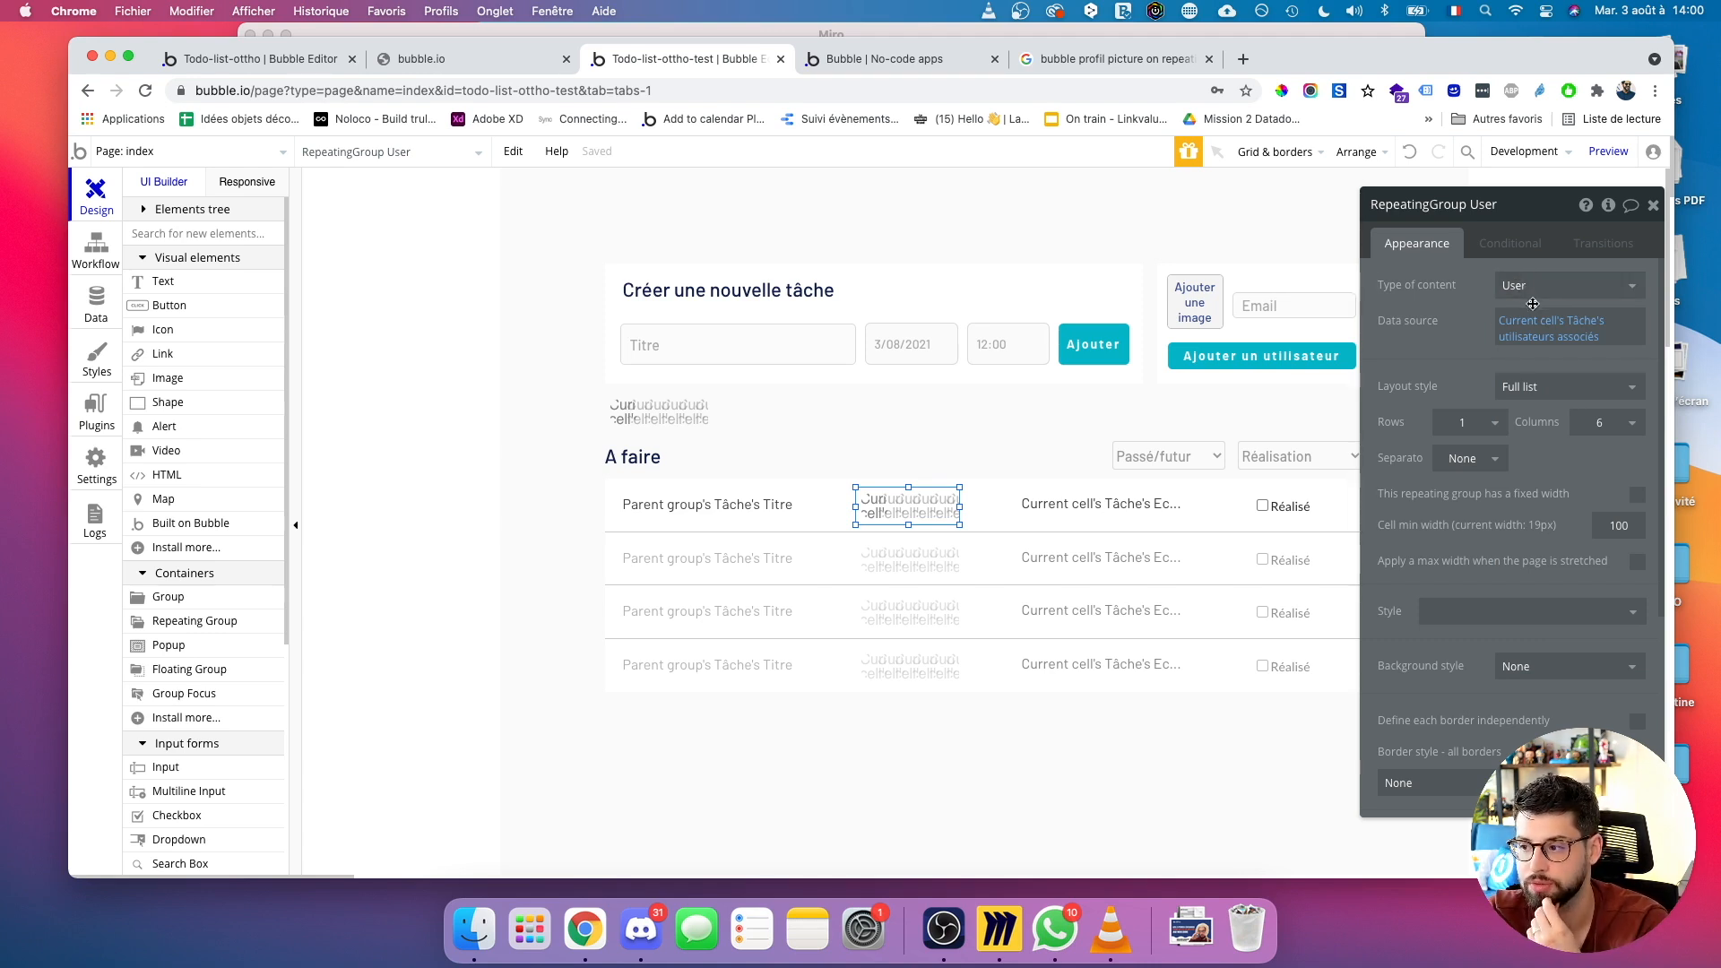
mouse_move(1553, 348)
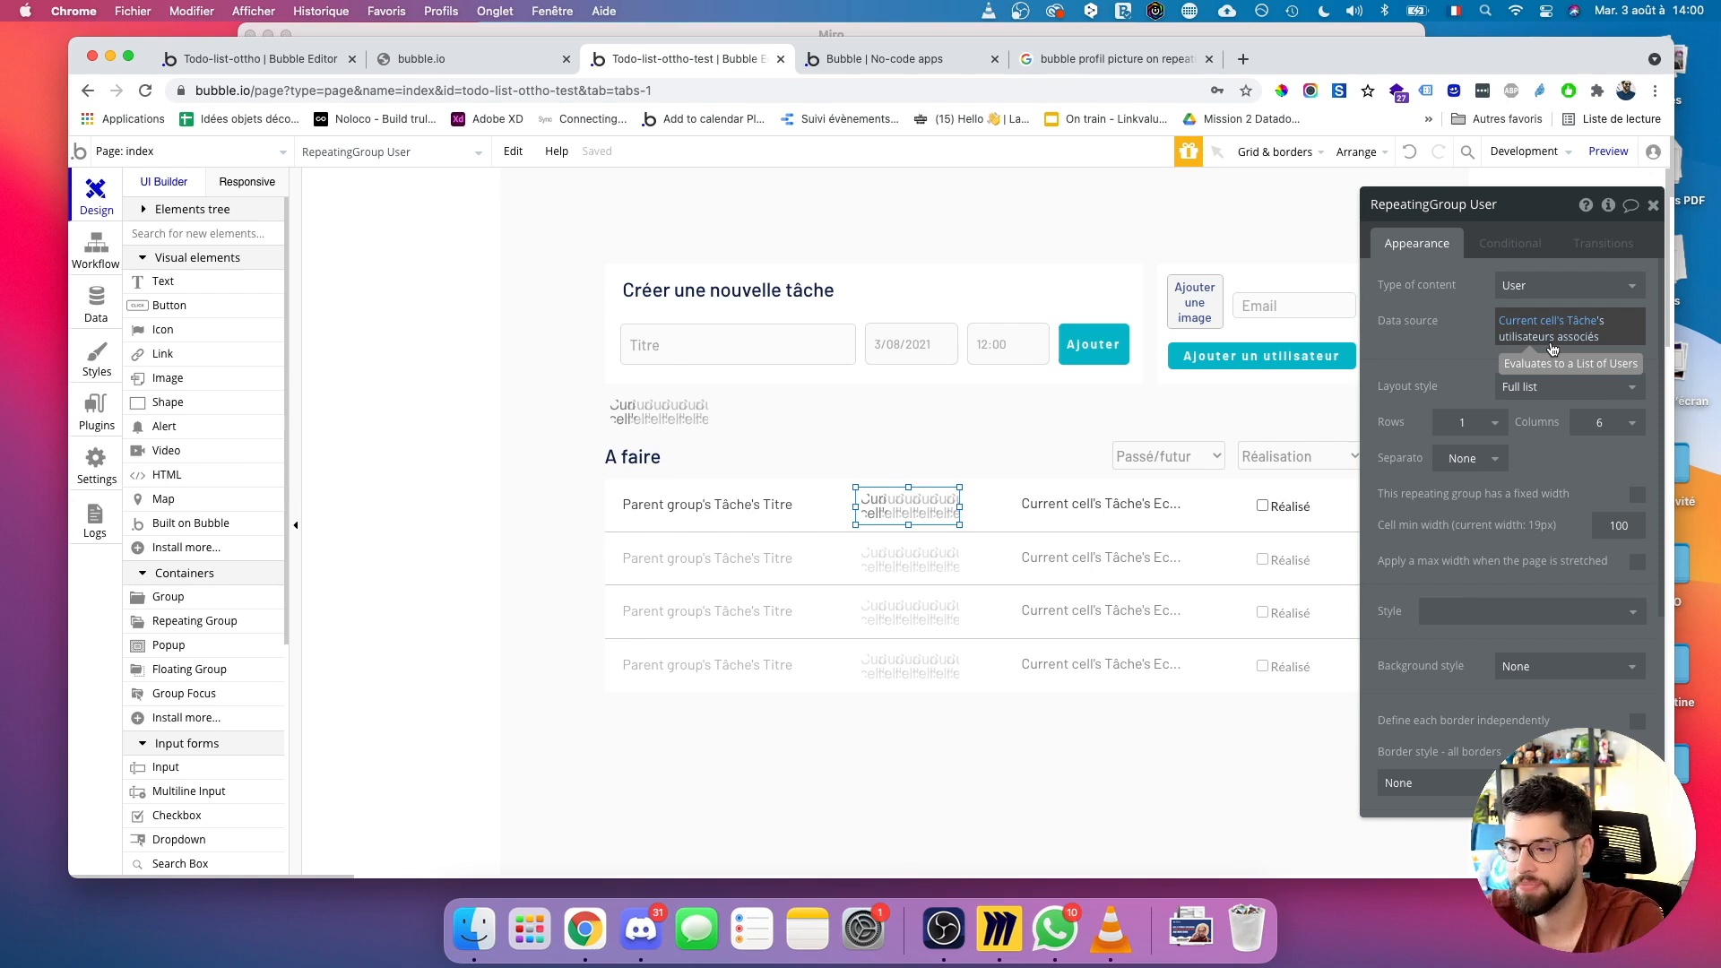
Reload the app preview, then view the All Tâches table in App data.
left_click(889, 60)
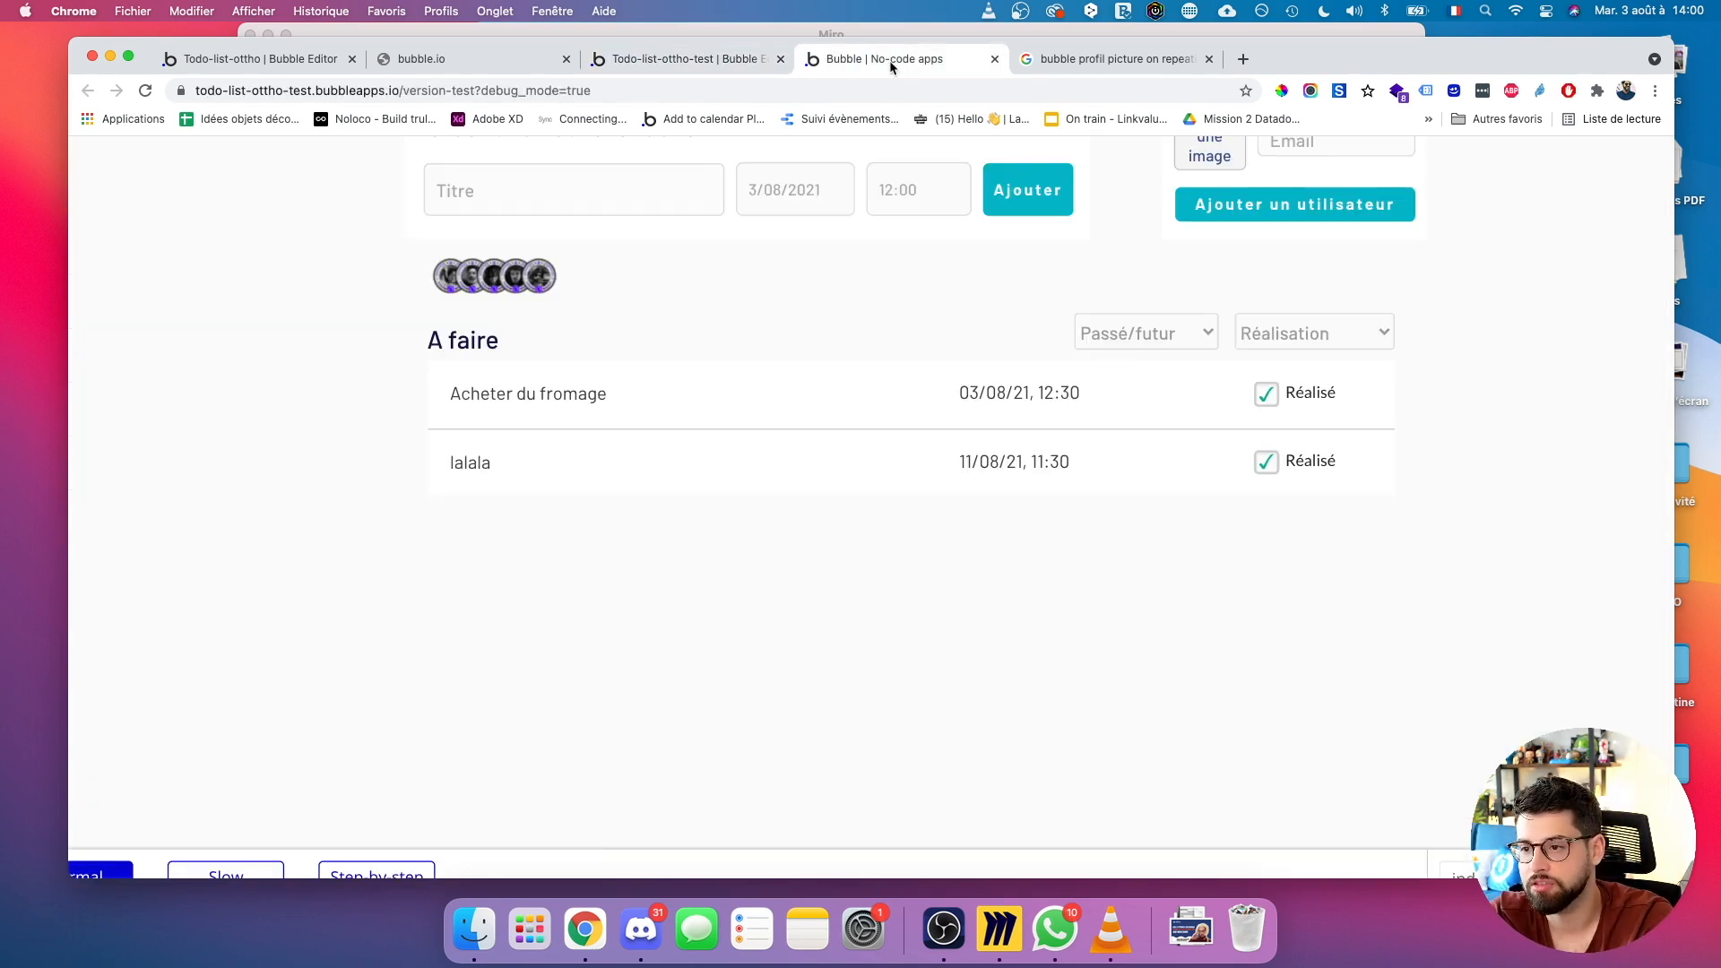
key("super+r")
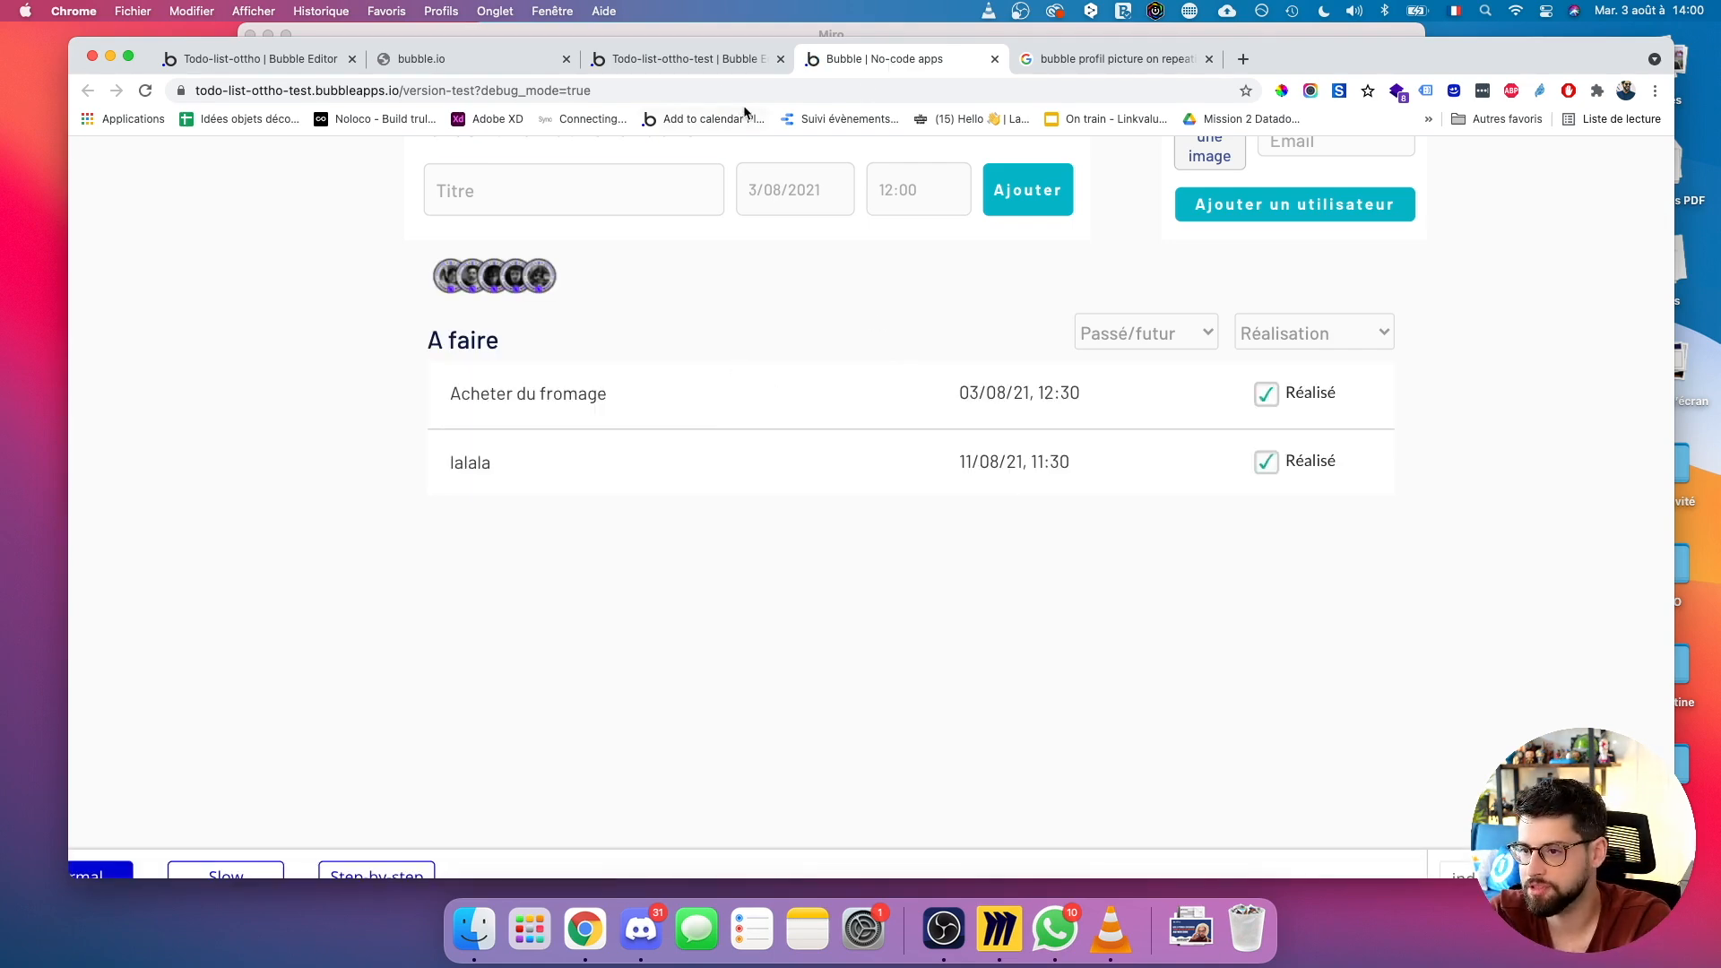
left_click(654, 58)
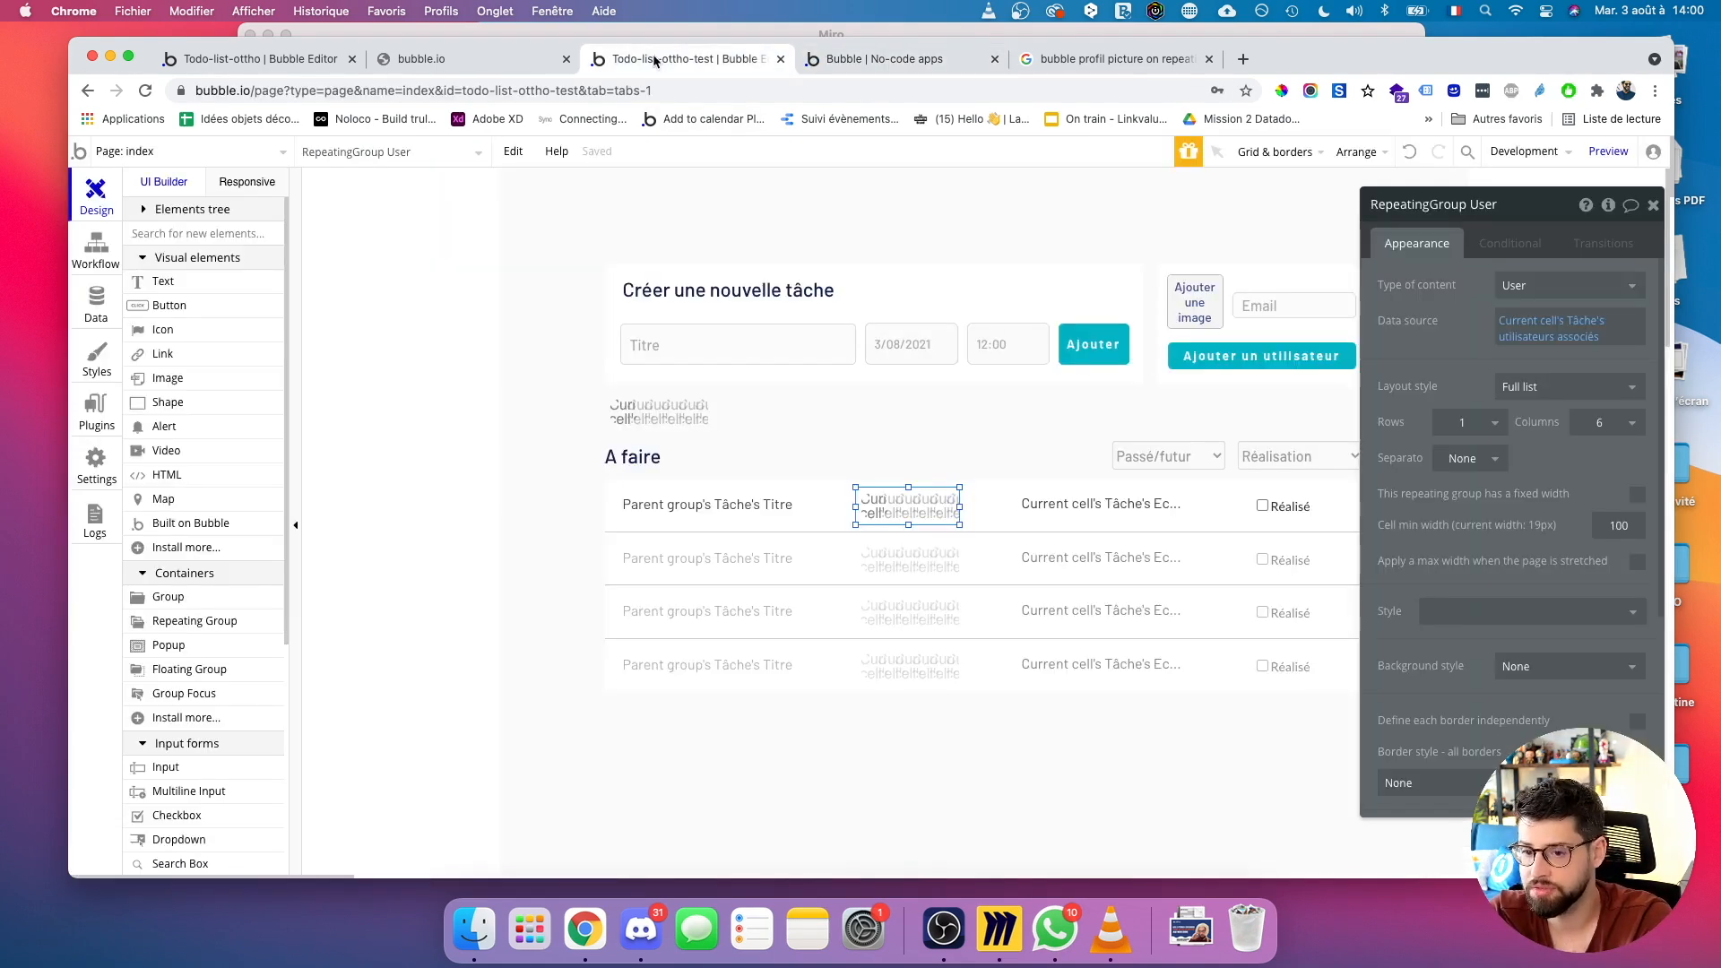
left_click(96, 298)
left_click(392, 221)
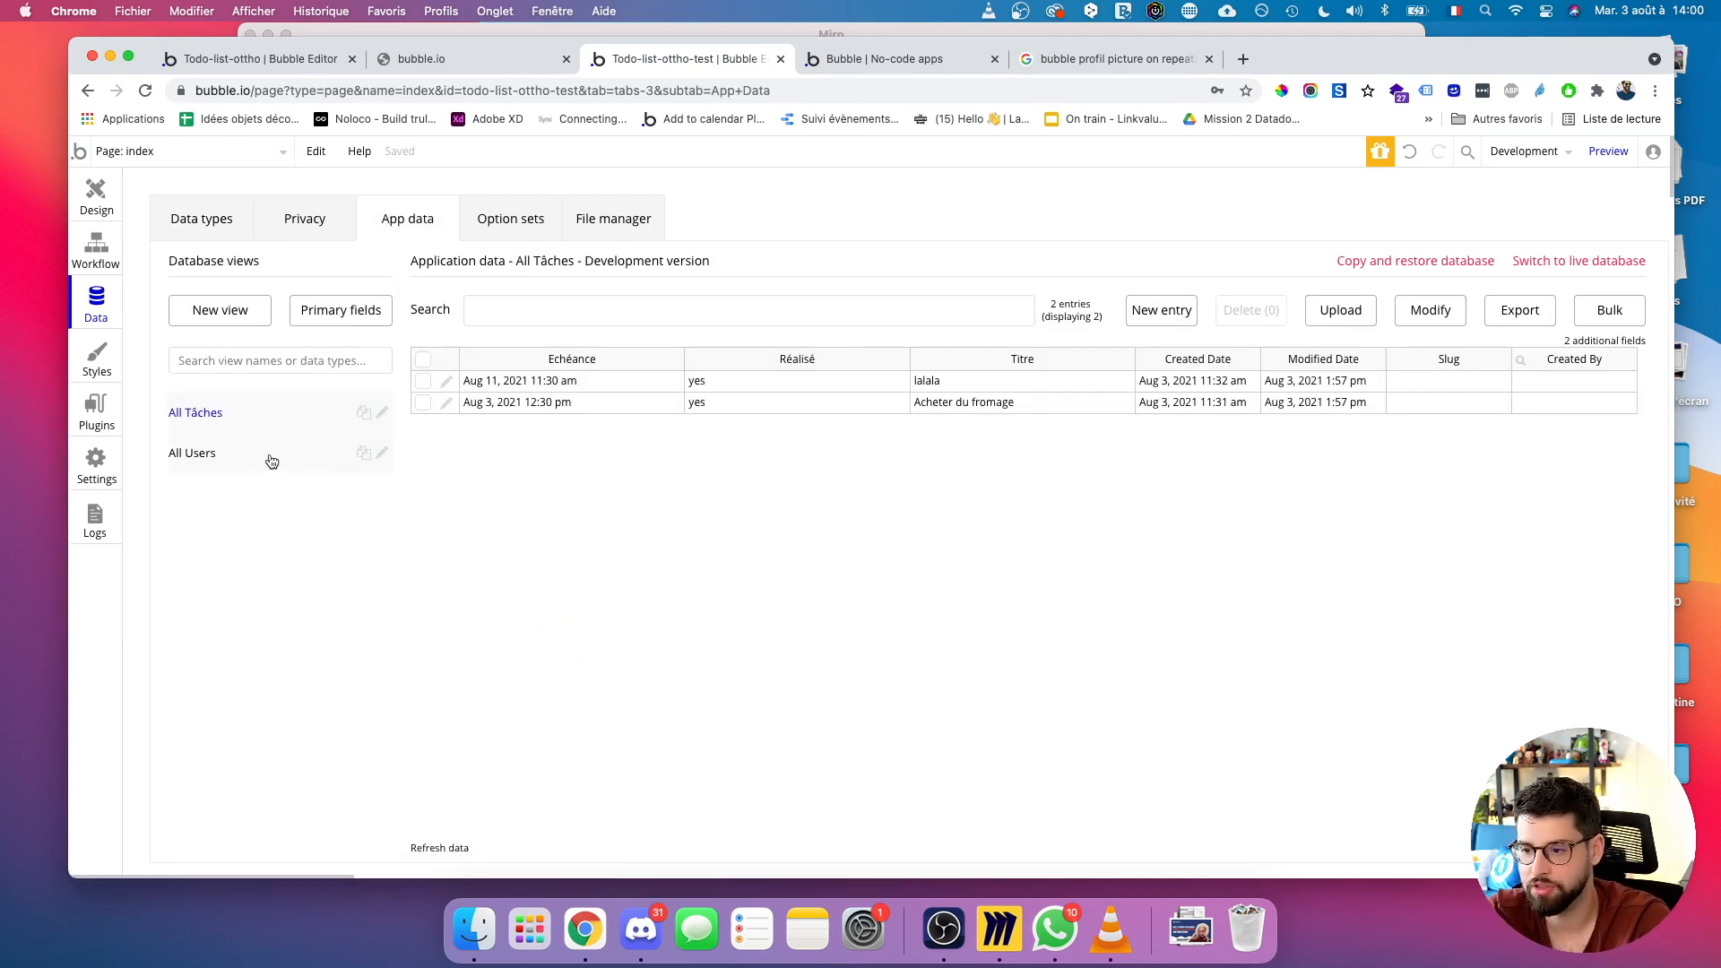
Edit the lalala task and add two users to its Utilisateurs associés list, found by name.
left_click(445, 381)
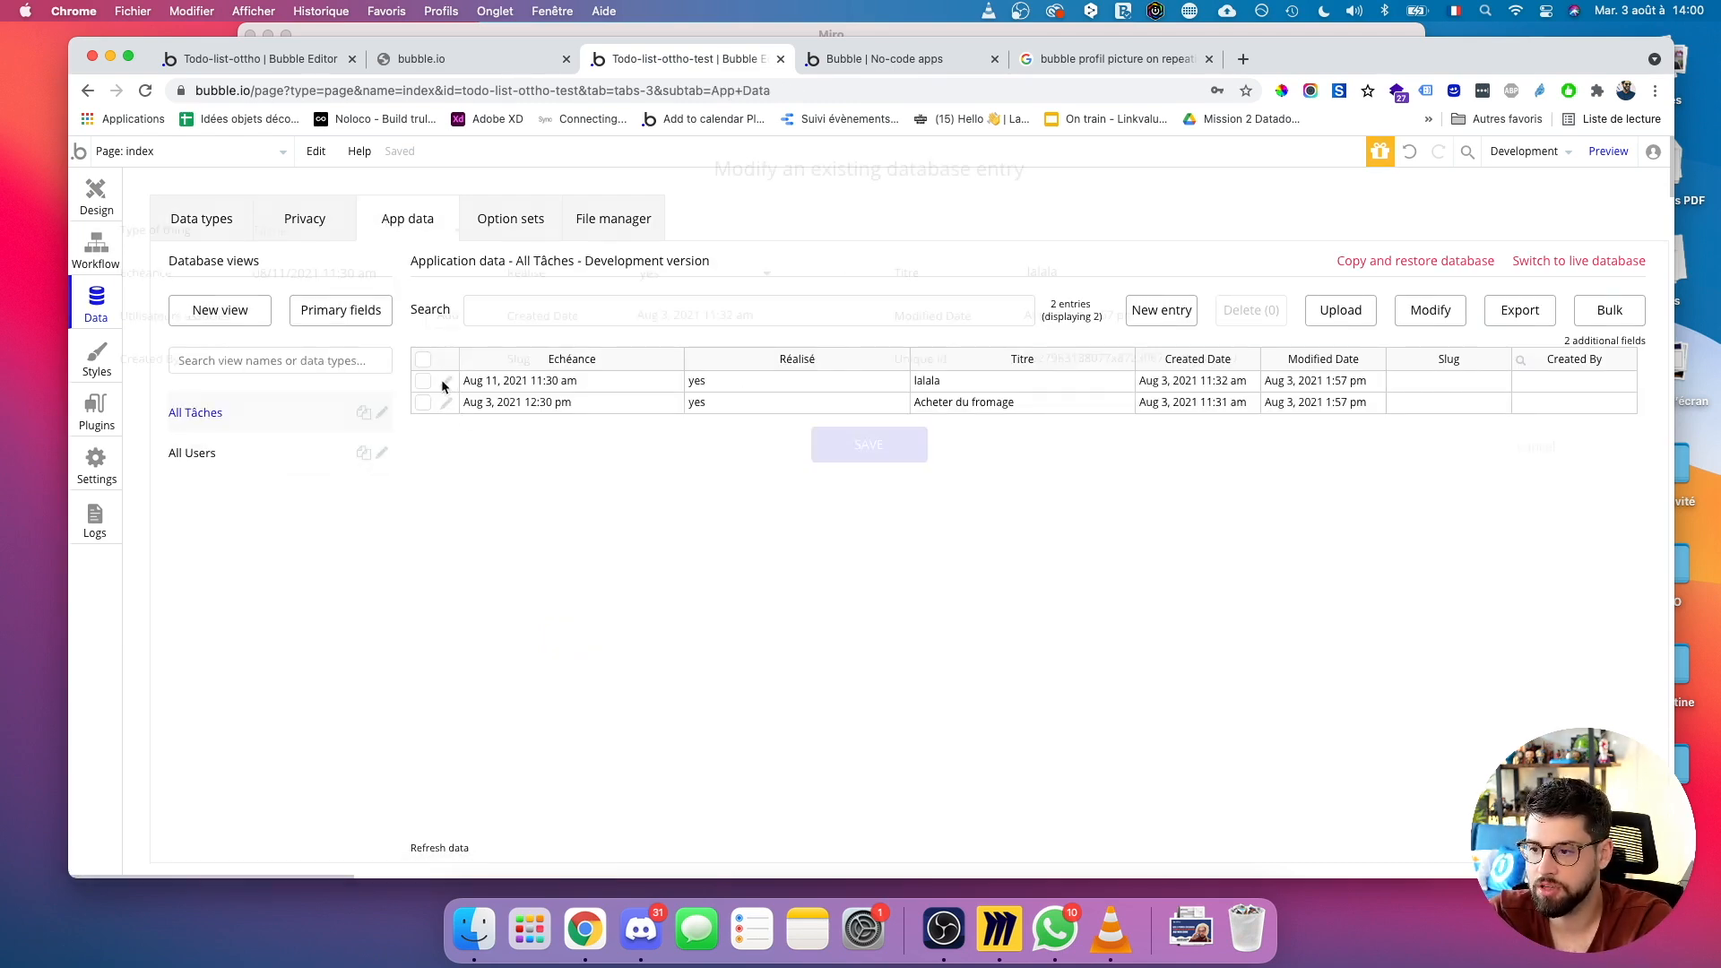
left_click(273, 321)
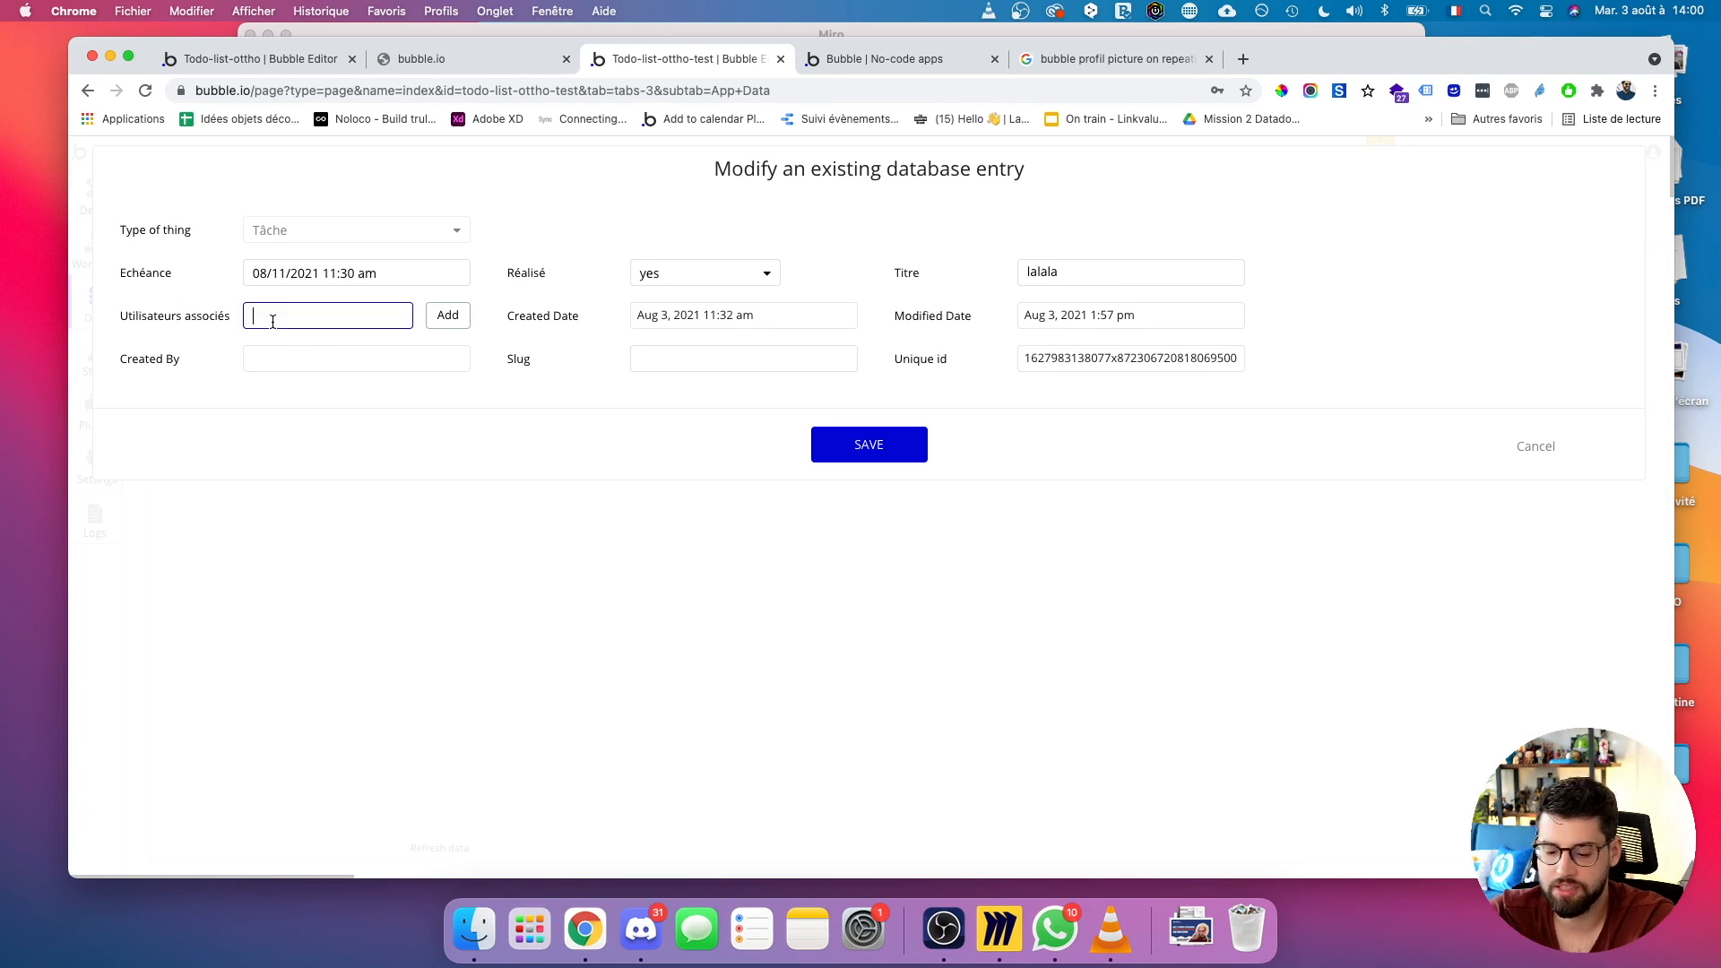
type("del")
left_click(322, 349)
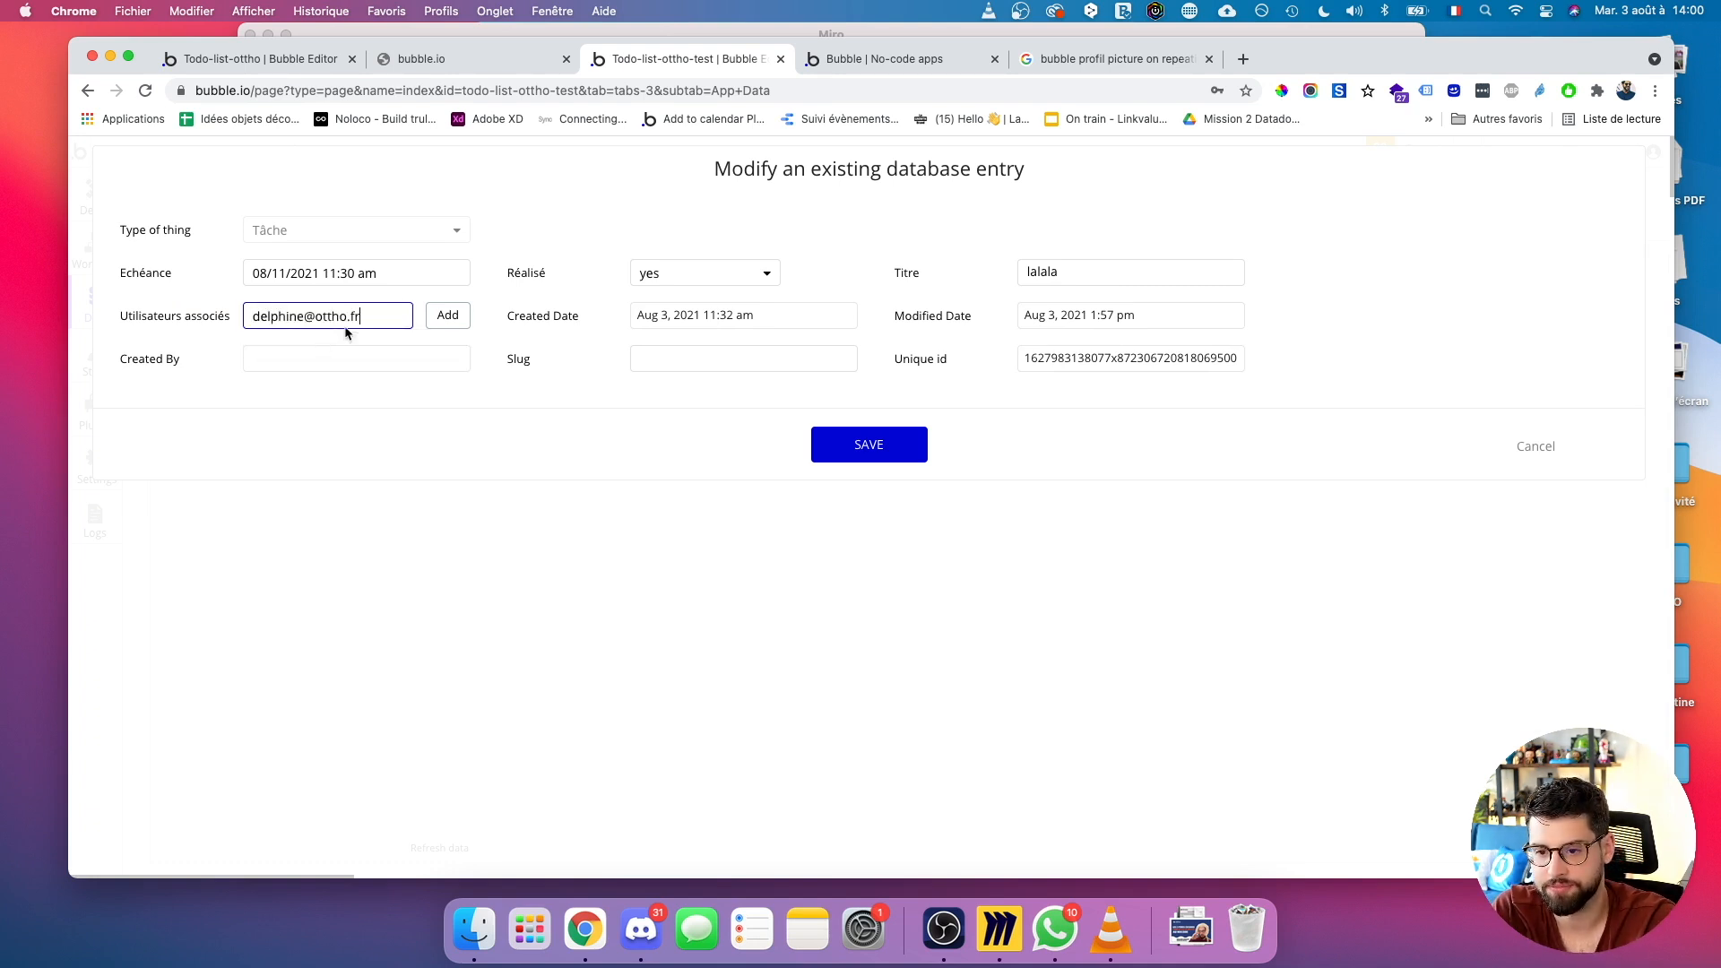
left_click(439, 319)
left_click(354, 338)
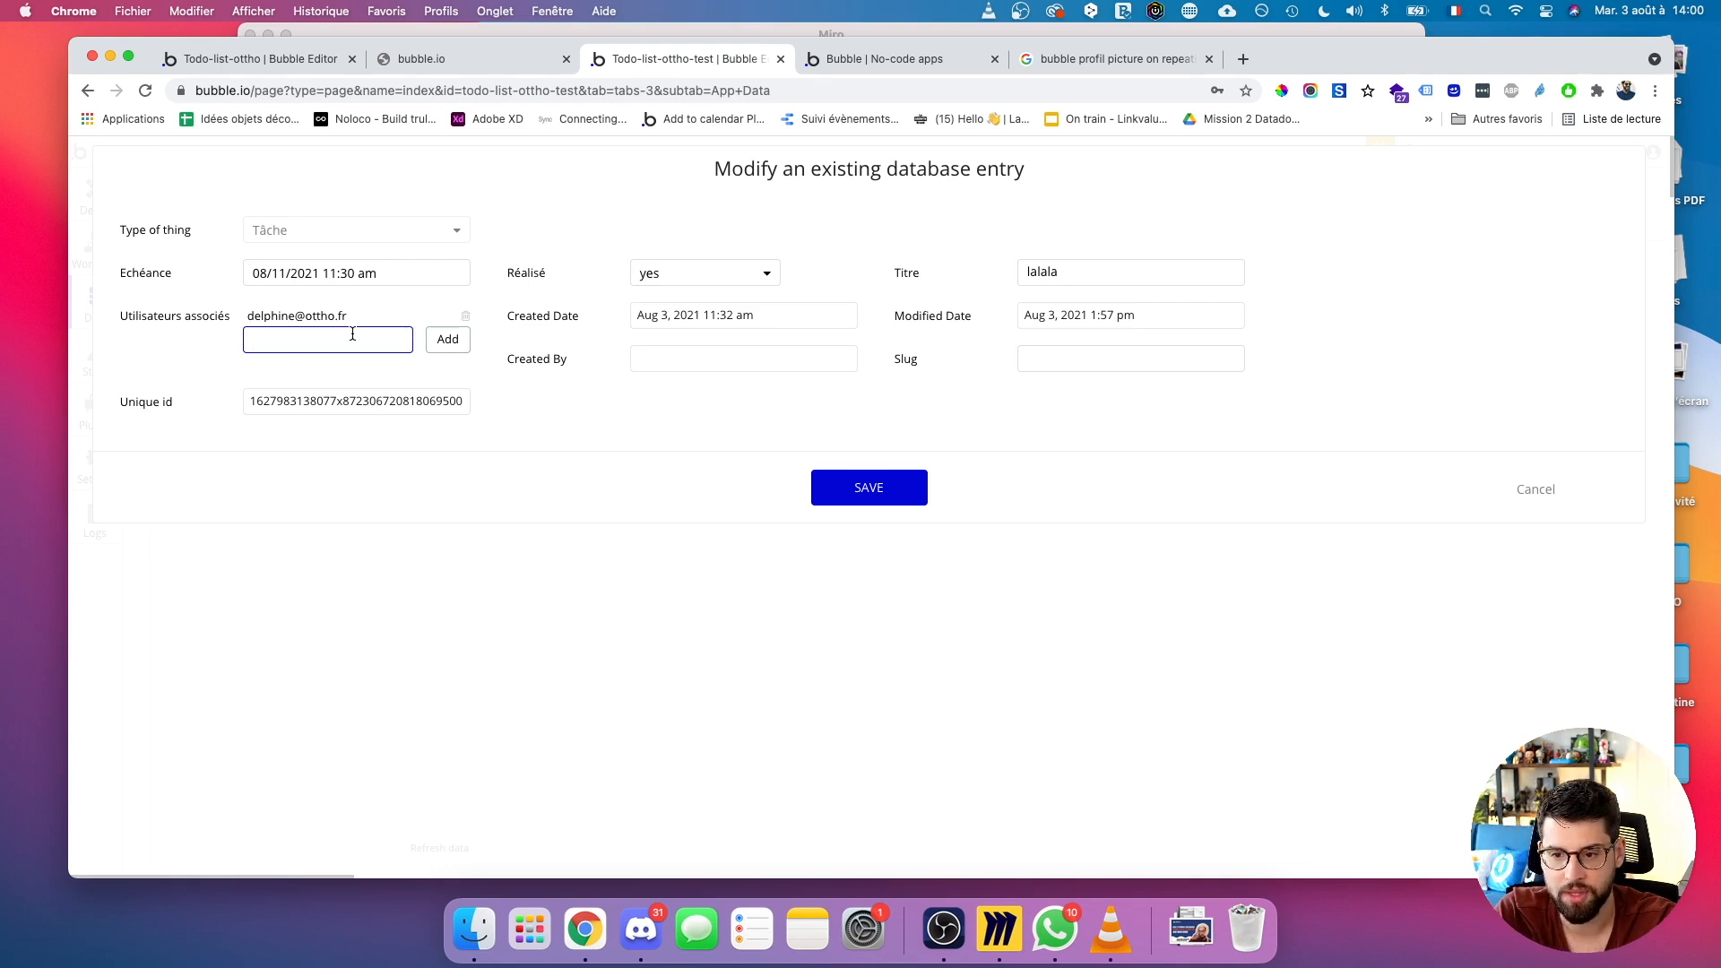
type("yoha")
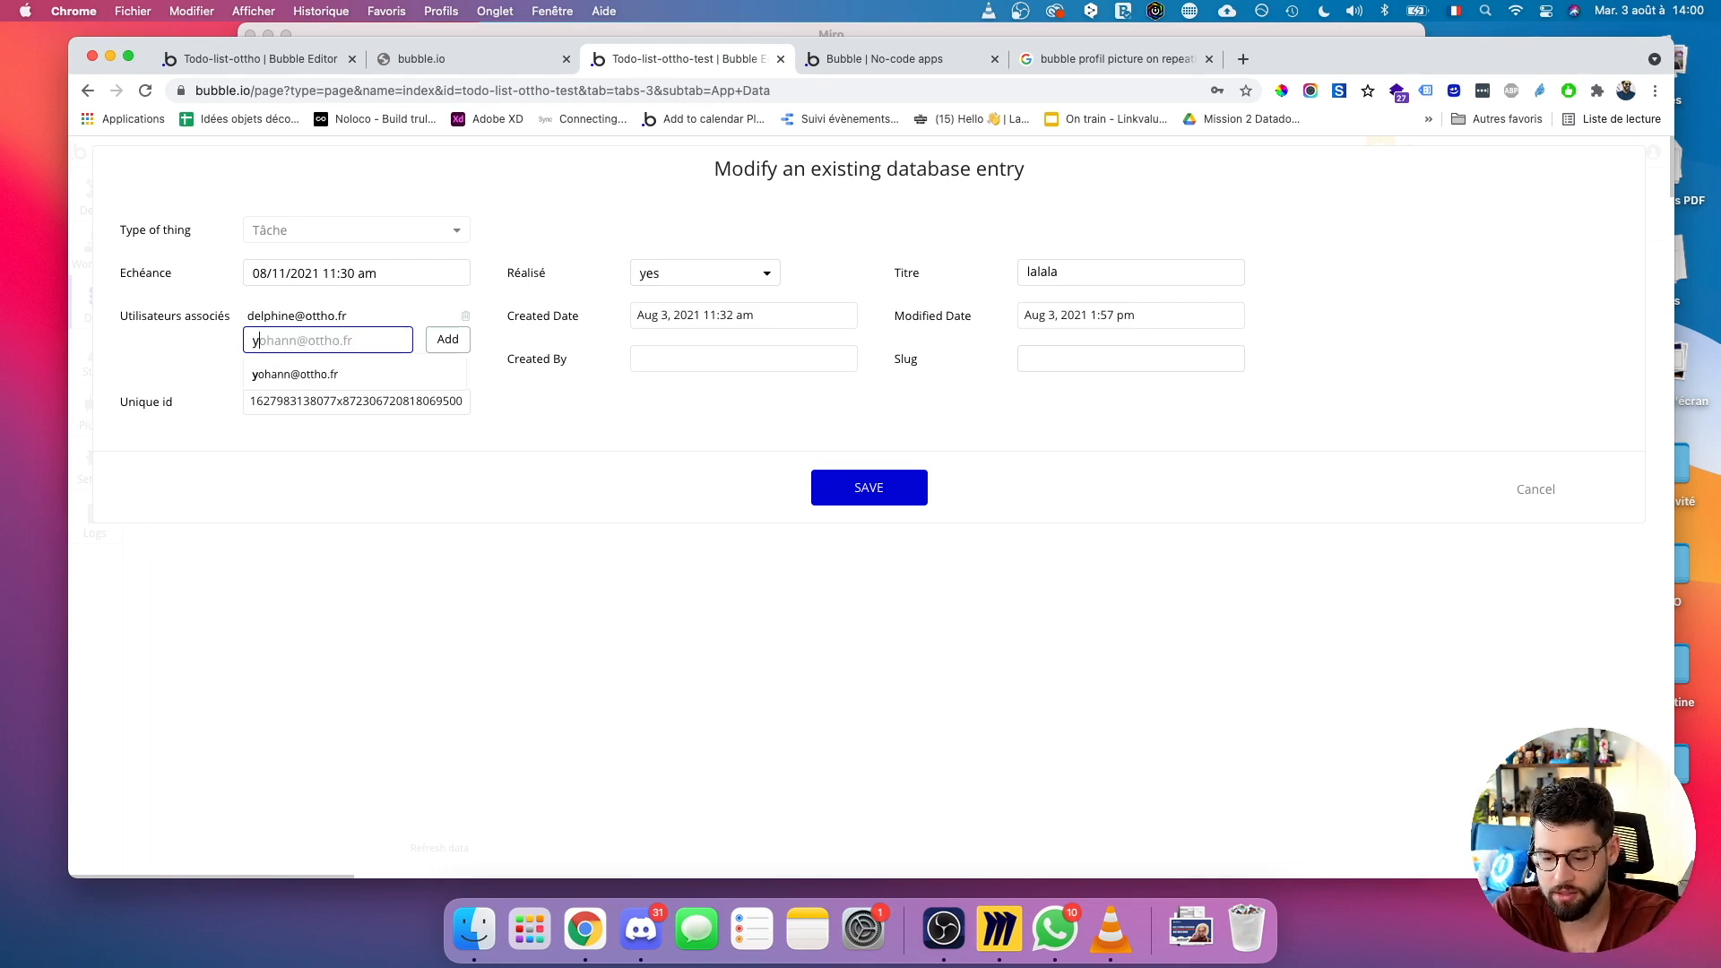
left_click(357, 370)
left_click(440, 345)
Add a third associated user, save the lalala task, and check its avatars in the preview.
left_click(387, 355)
type("quen")
left_click(377, 391)
left_click(440, 359)
left_click(861, 489)
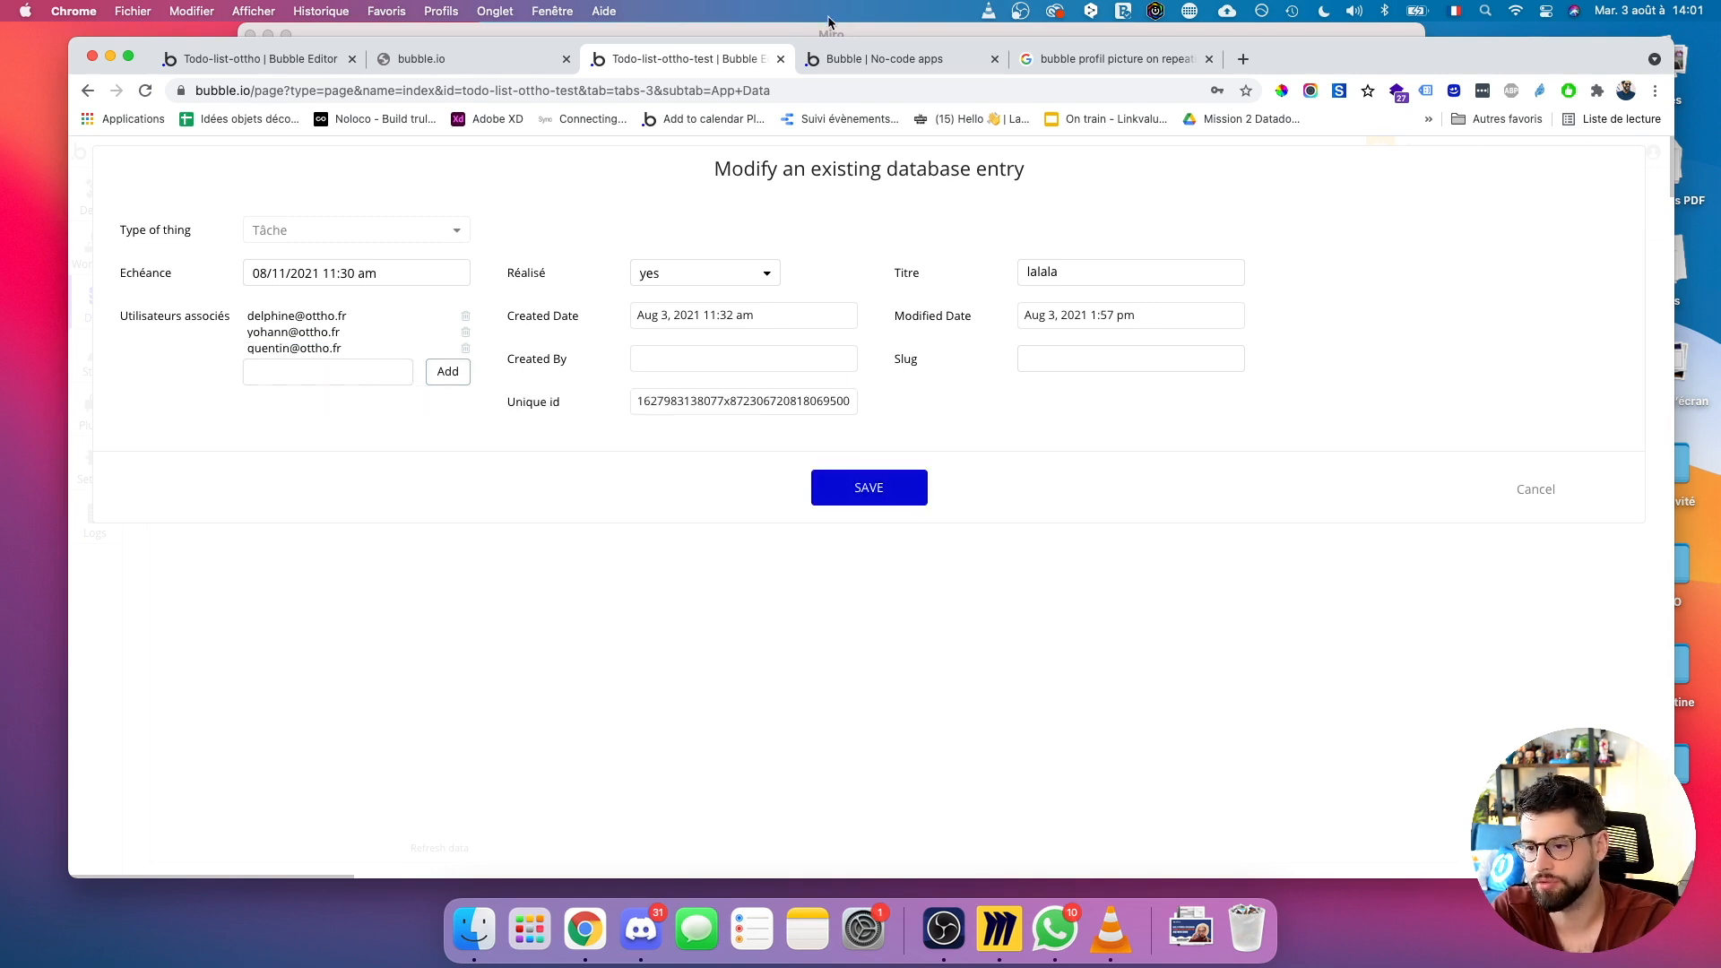
left_click(830, 59)
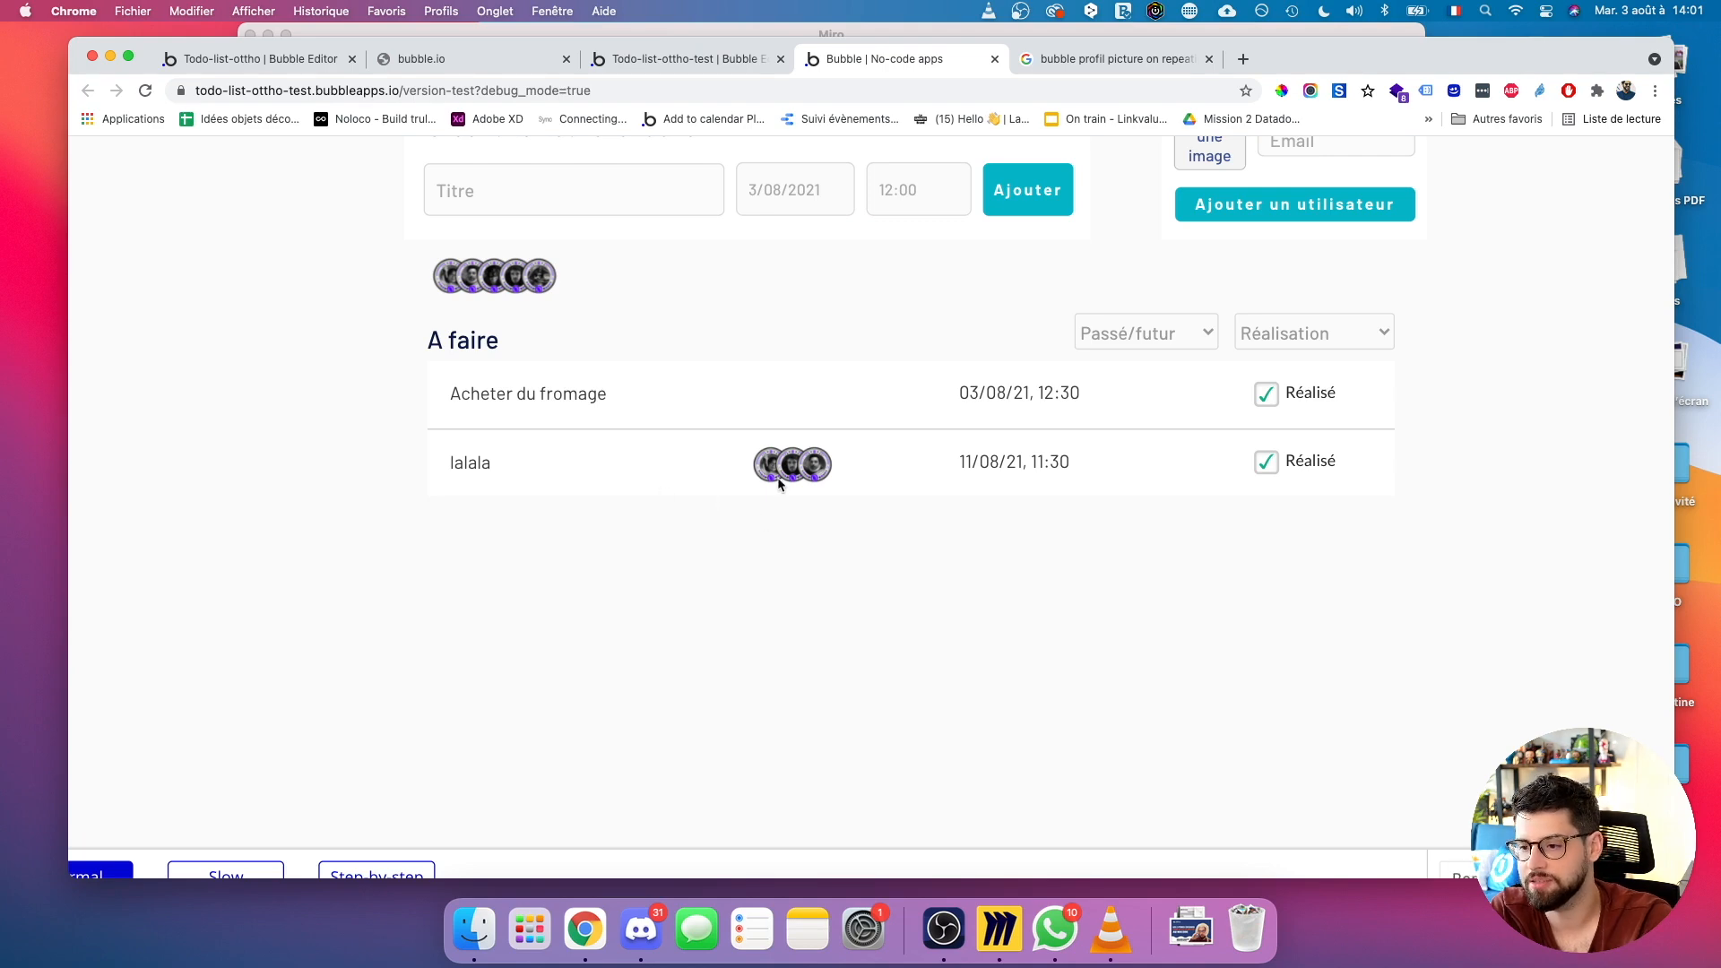
Dismiss the modification success message and close the lalala entry without changes.
left_click(706, 49)
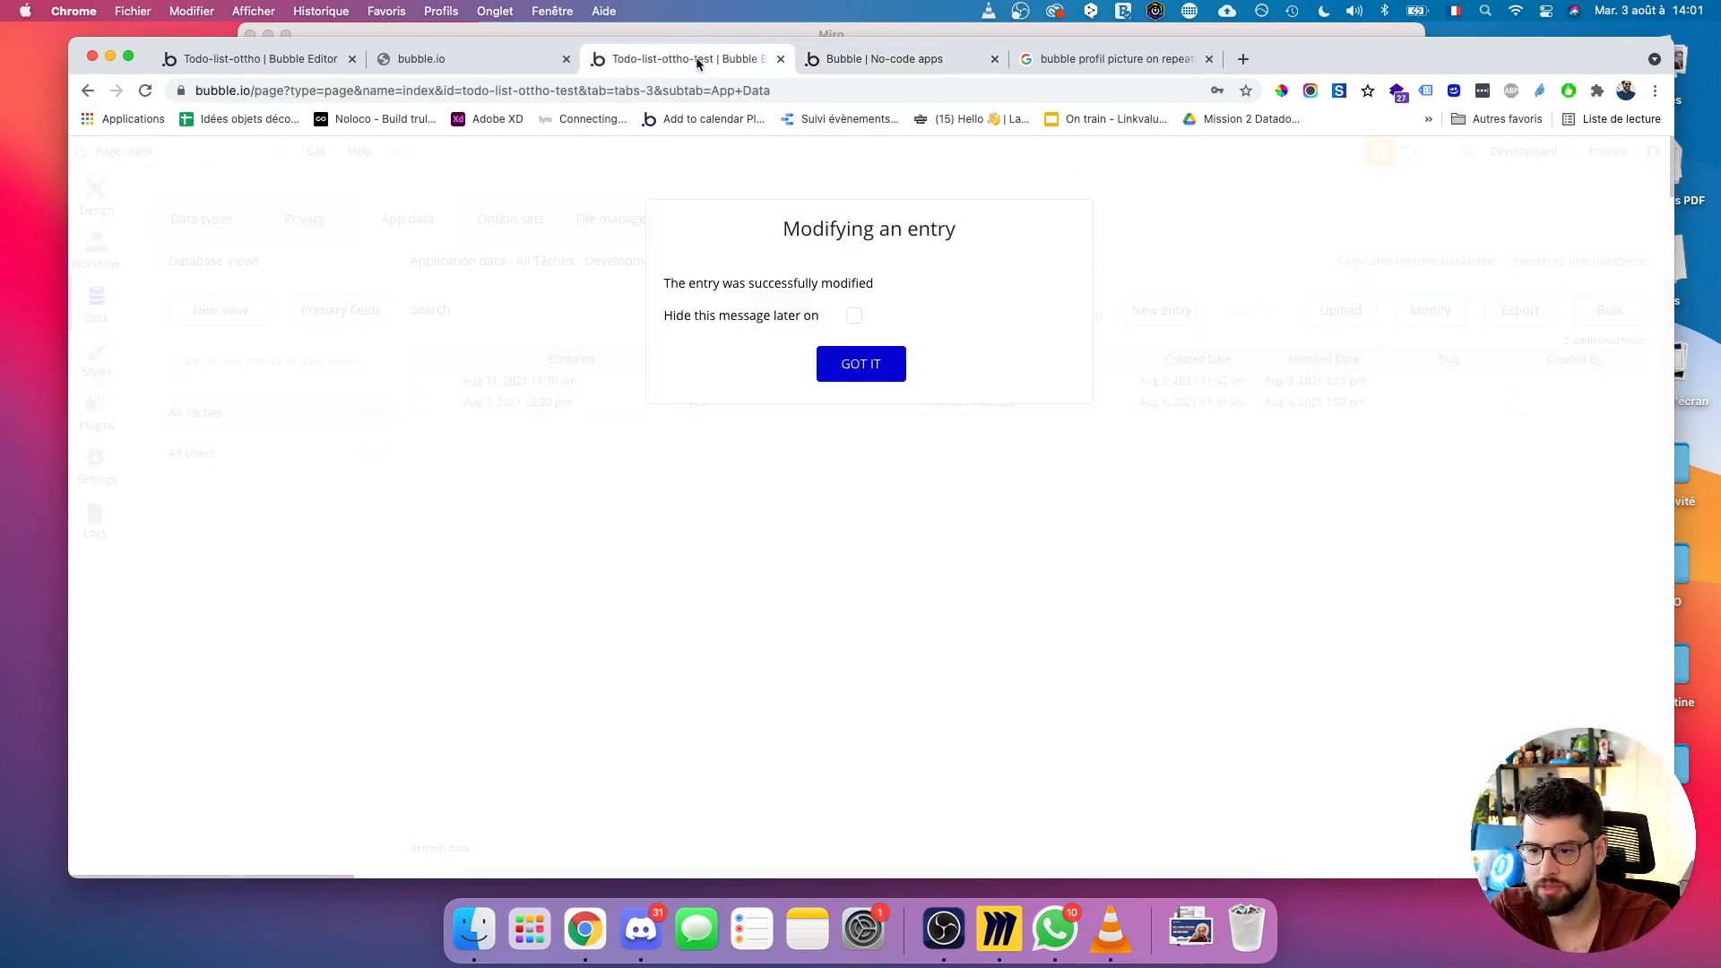
left_click(857, 367)
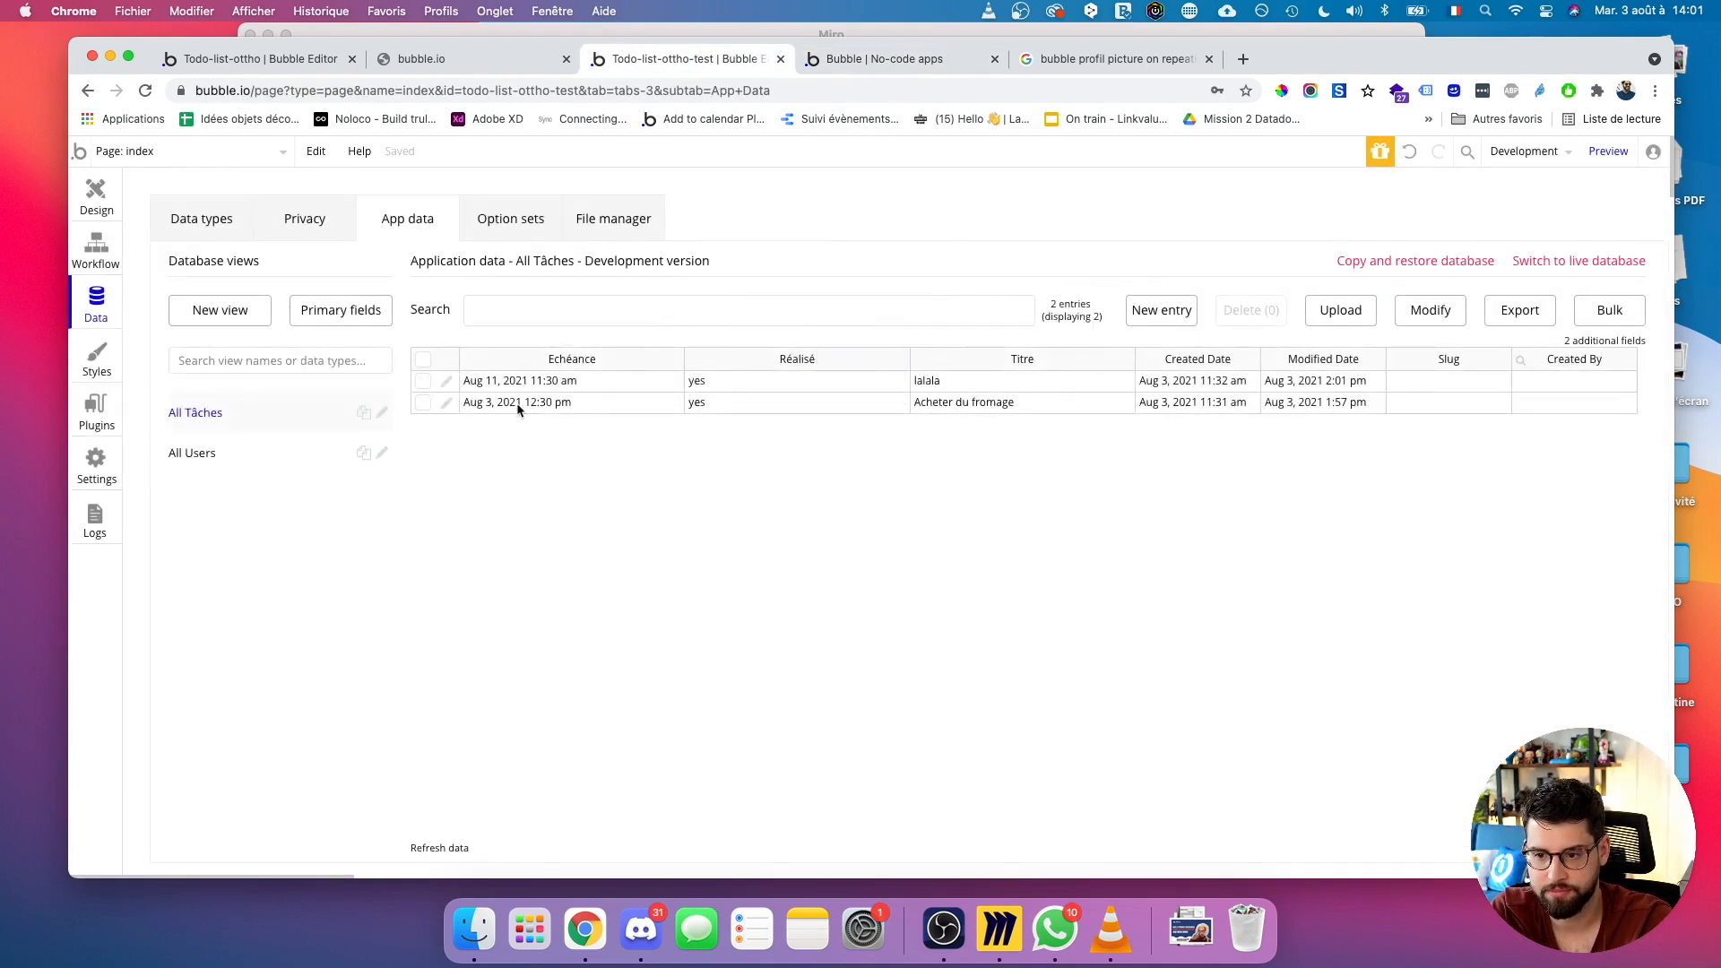
left_click(447, 381)
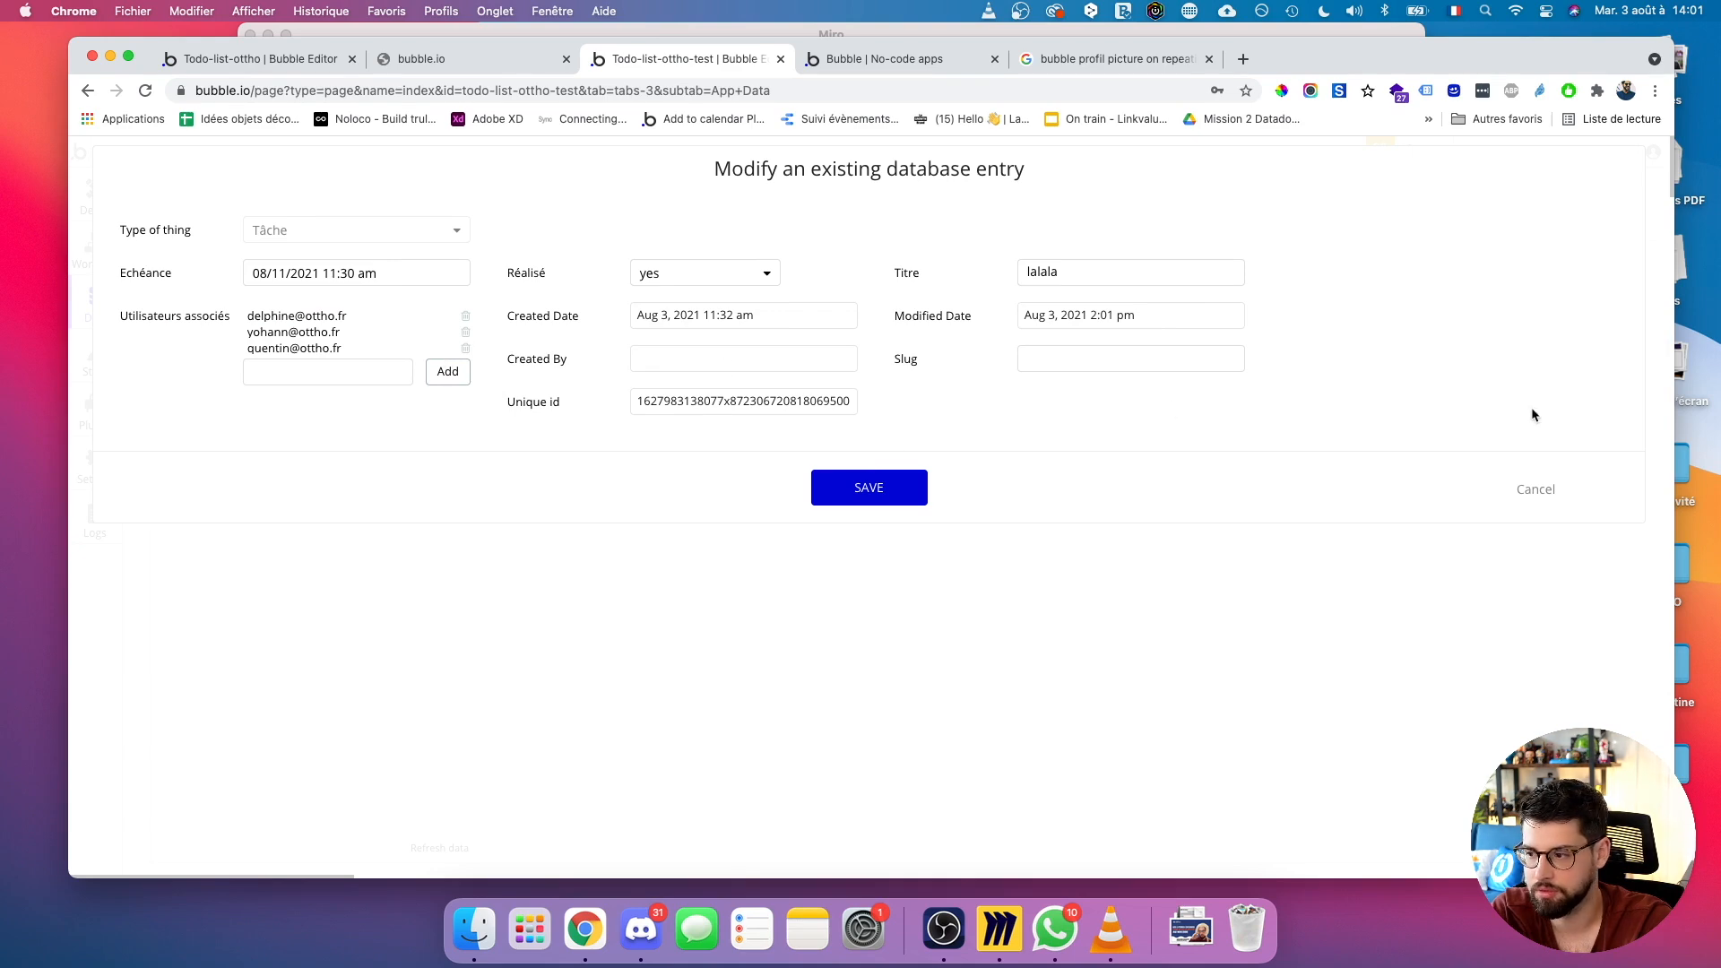
left_click(1530, 490)
Add one associated user to the Acheter du fromage task, then view the preview.
left_click(443, 402)
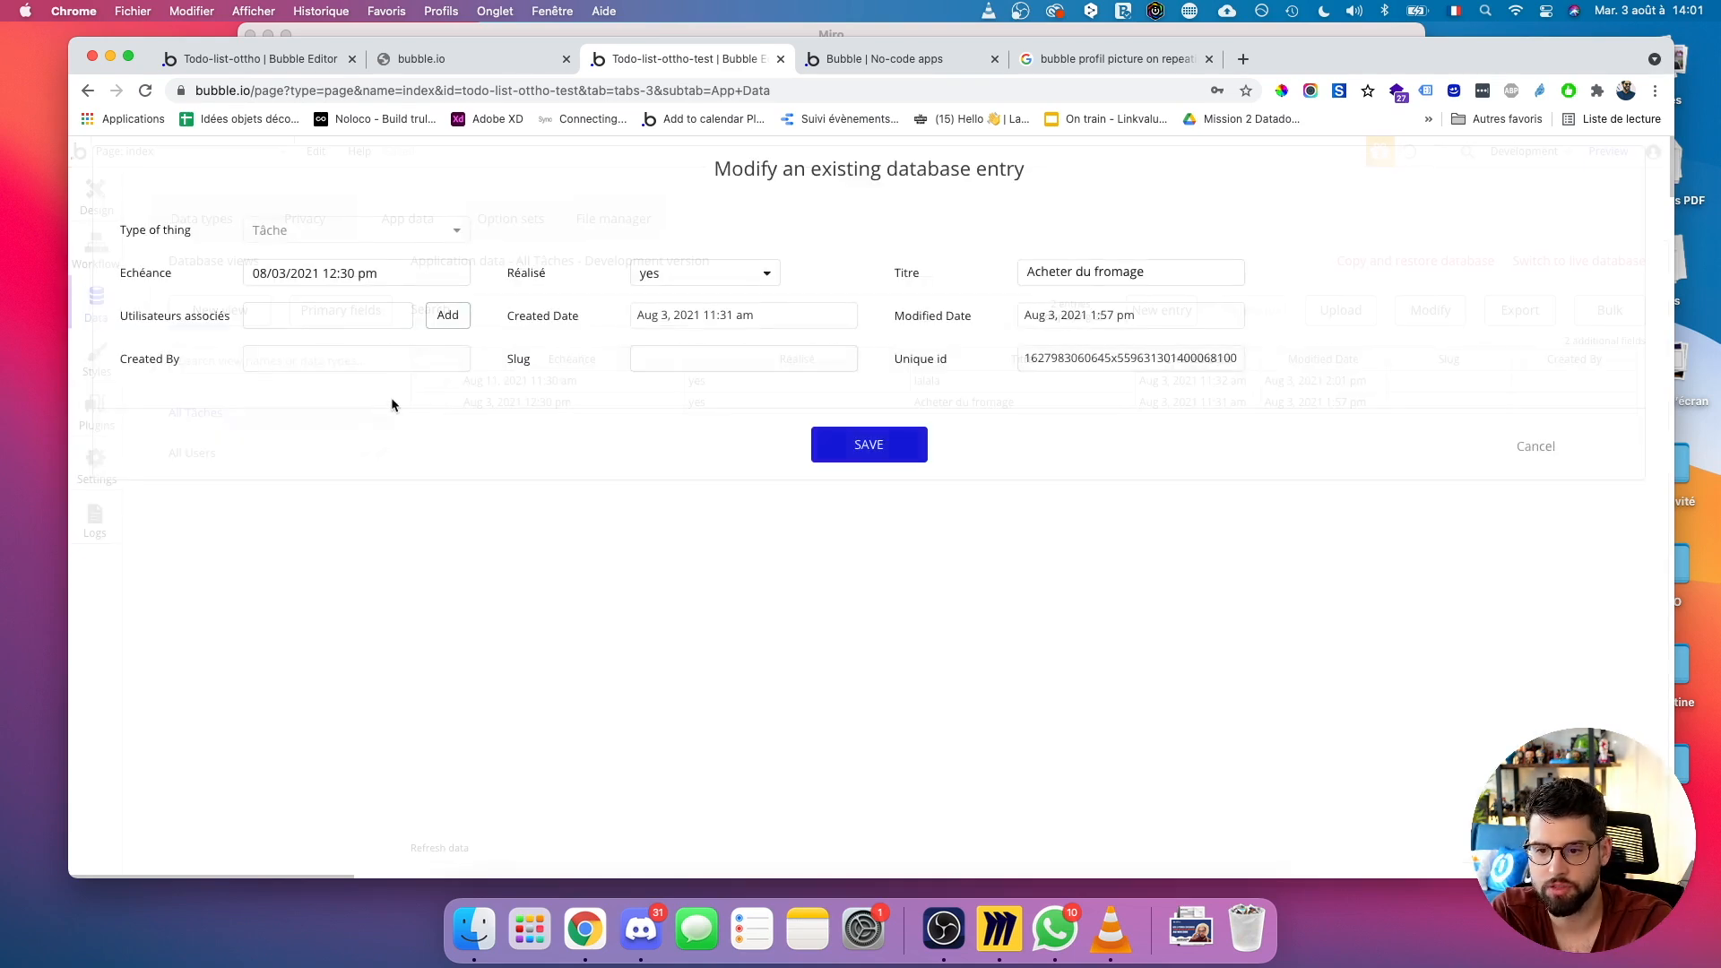
left_click(261, 325)
type("thi")
left_click(336, 343)
left_click(431, 309)
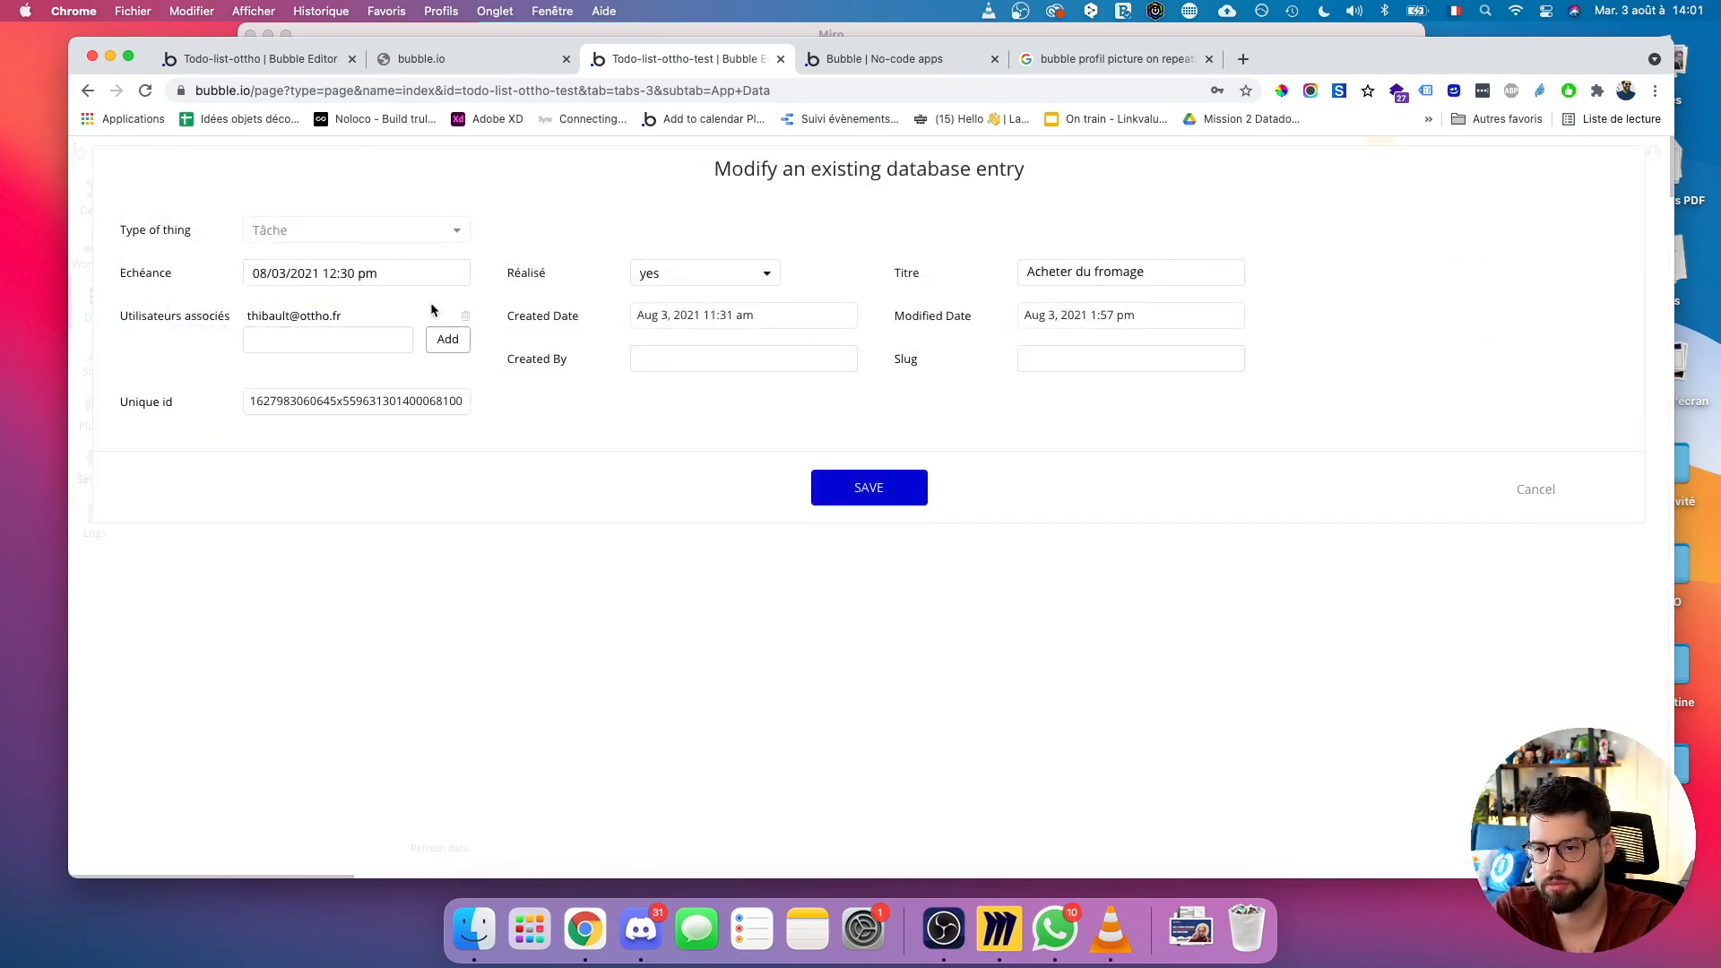
left_click(845, 59)
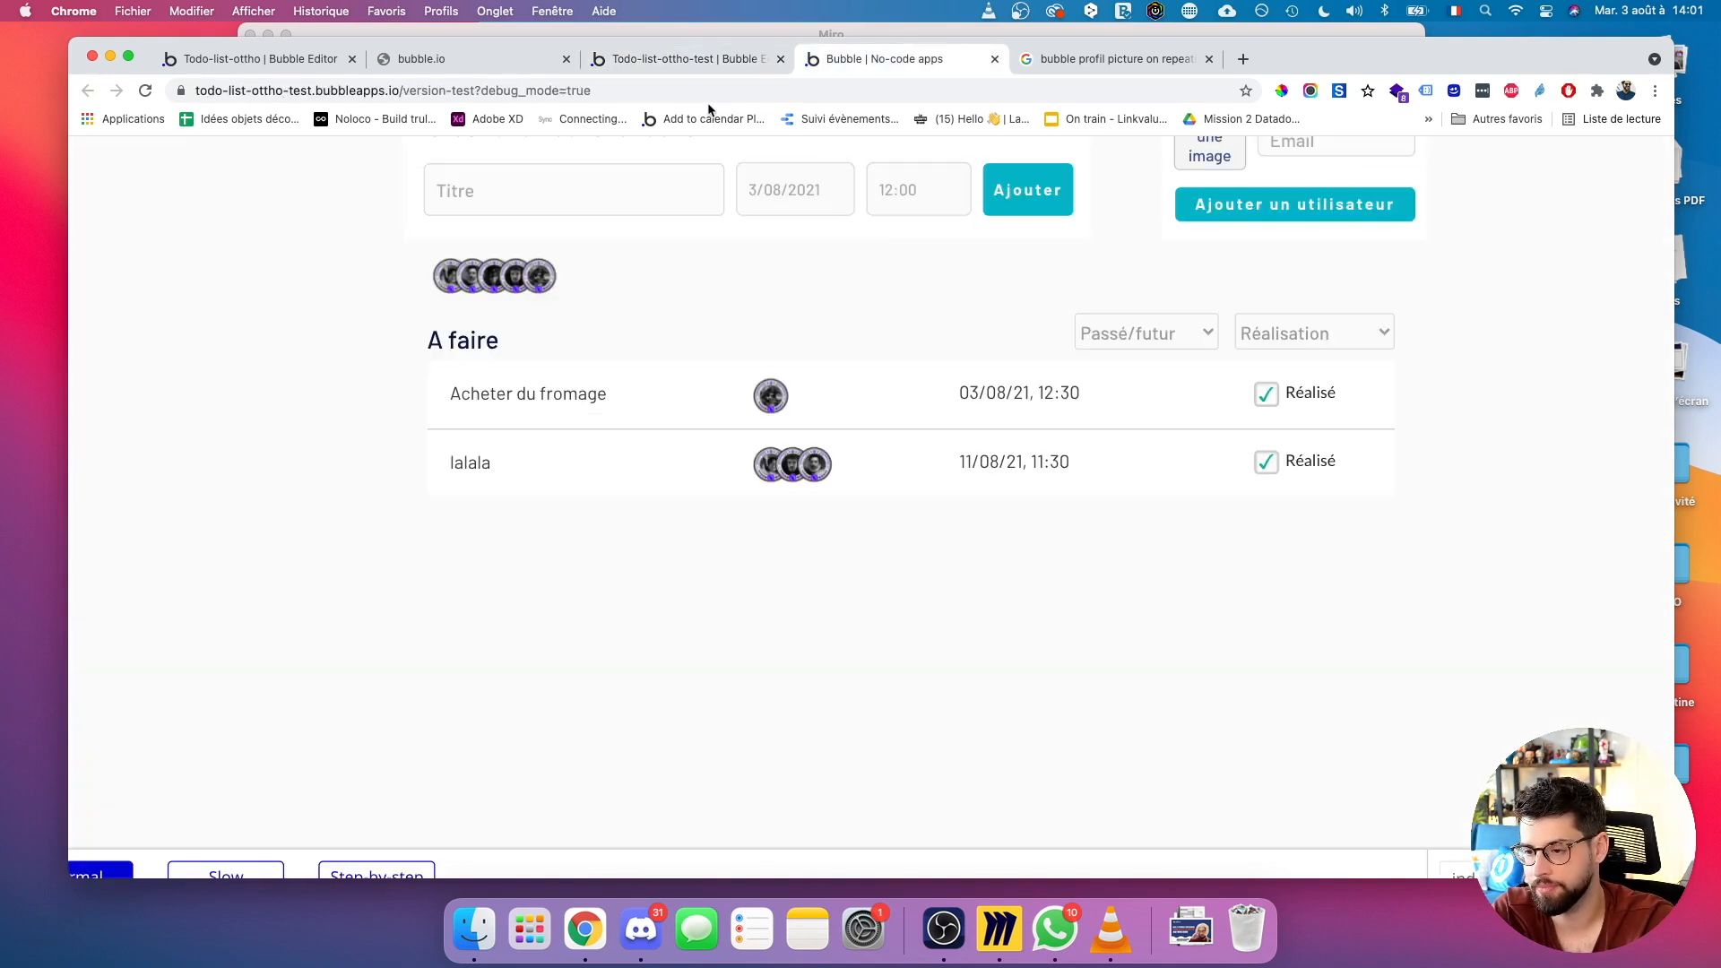